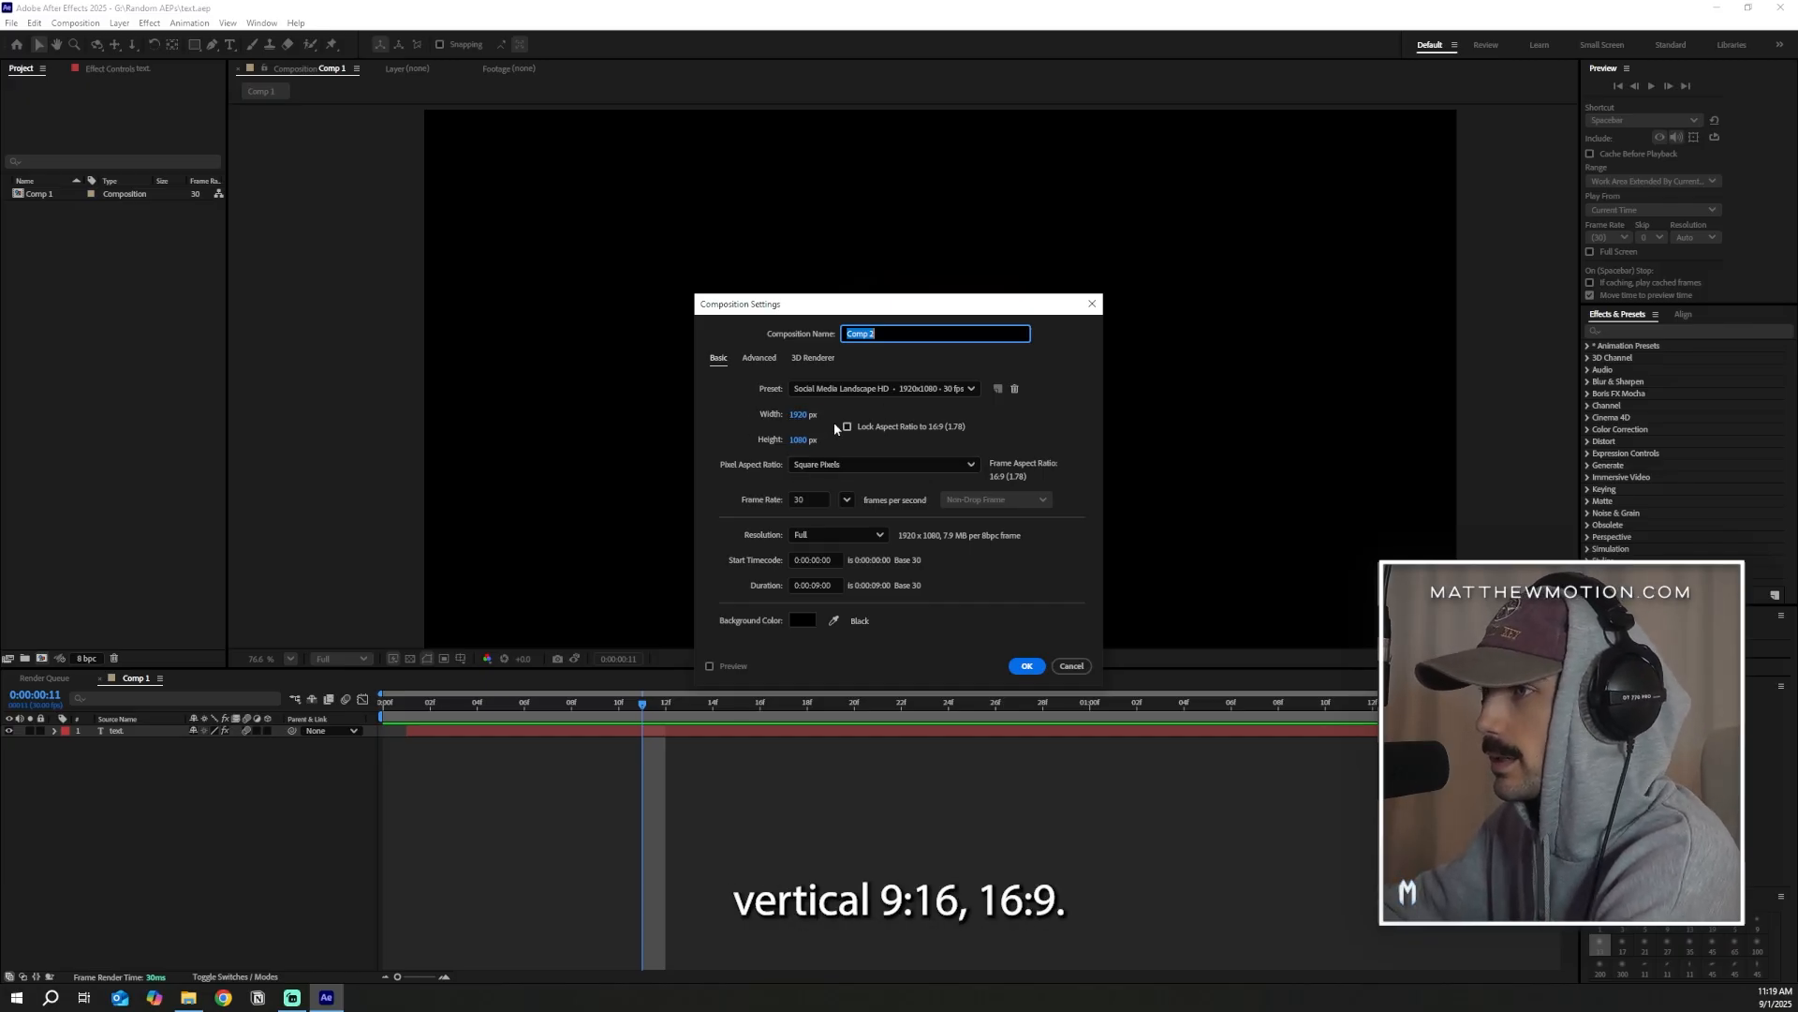
# Create a 1920x1080, 30 fps composition and add a wide paragraph text layer reading "text.", with its box shortened to fit
pyautogui.click(1026, 666)
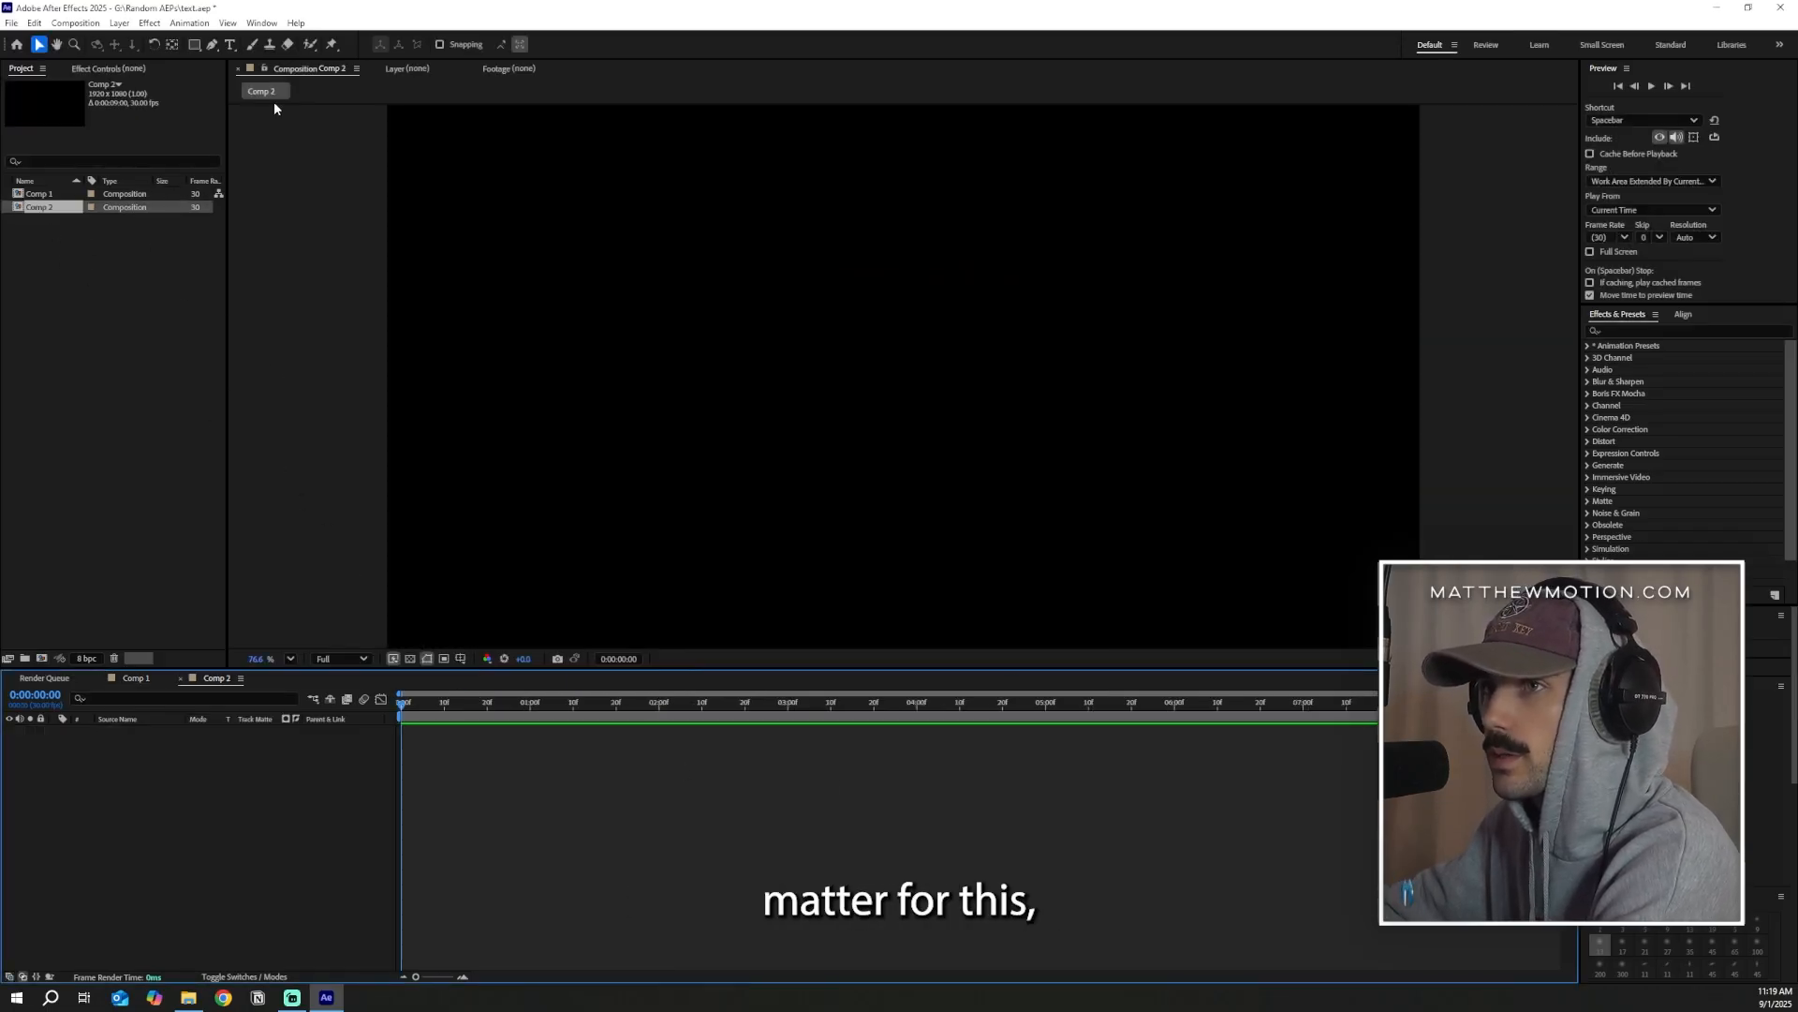
pyautogui.click(230, 44)
pyautogui.moveTo(627, 269); pyautogui.dragTo(1228, 501)
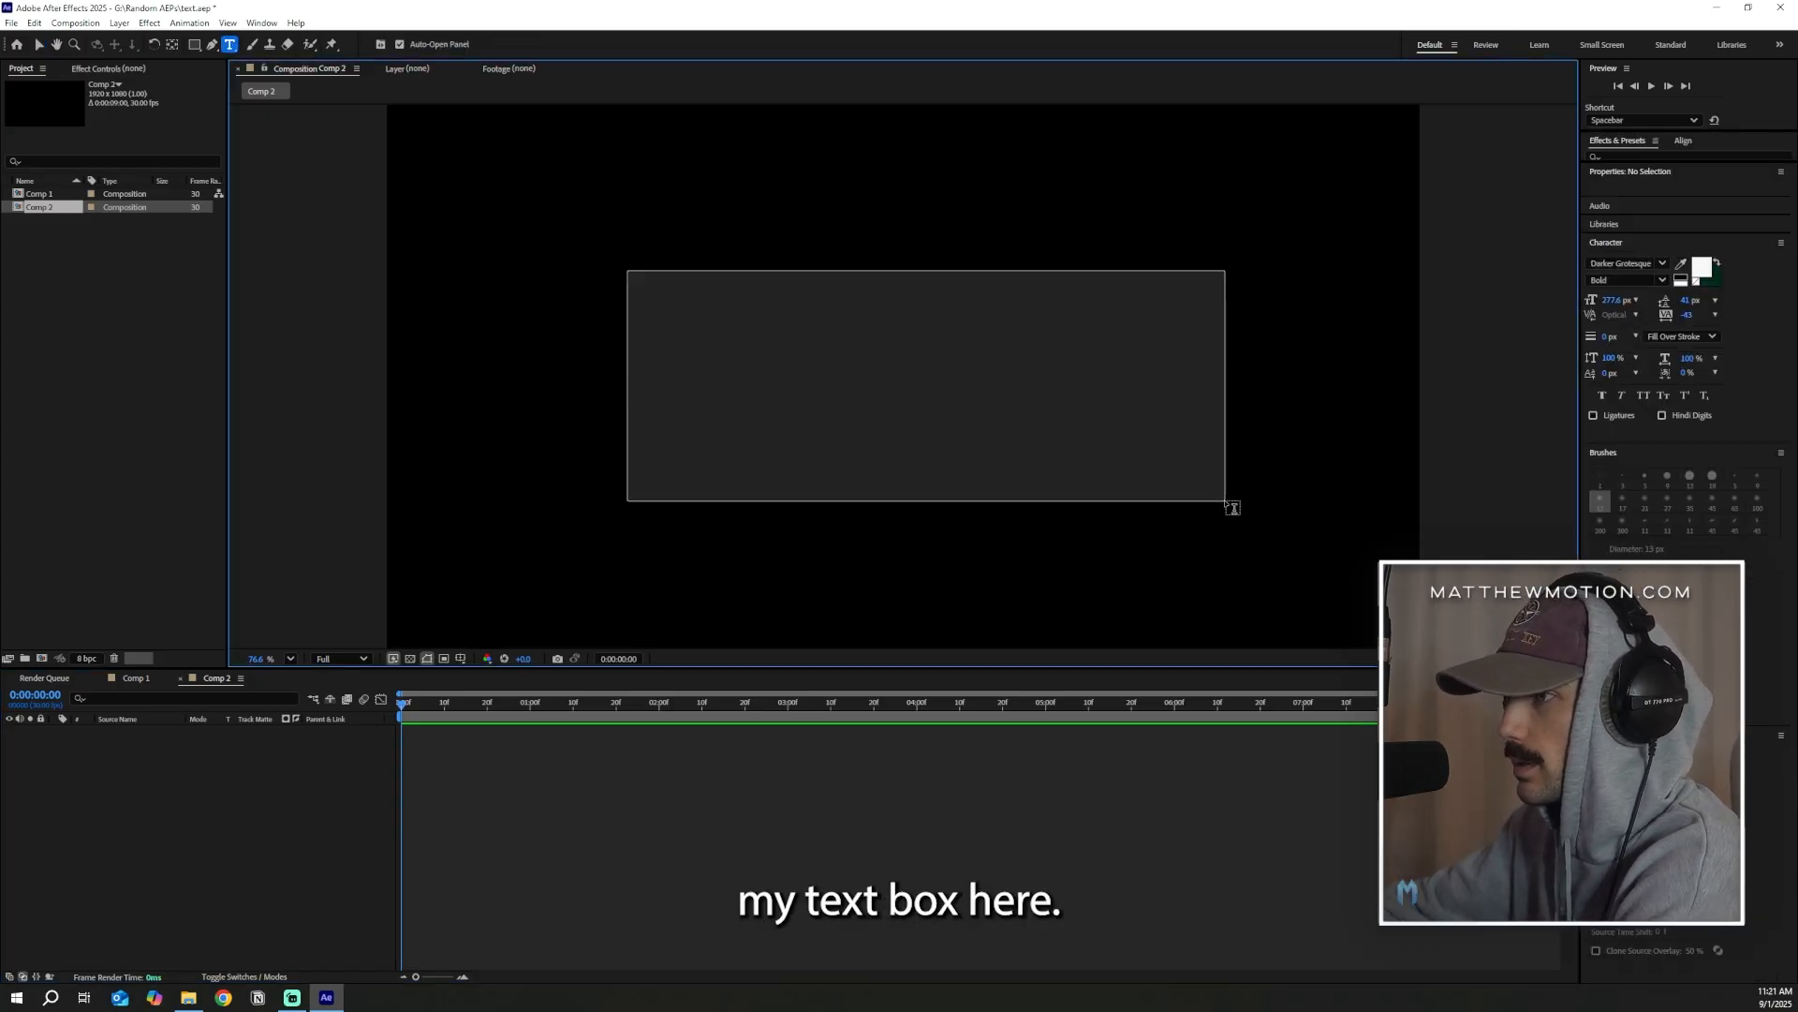
pyautogui.write('tex')
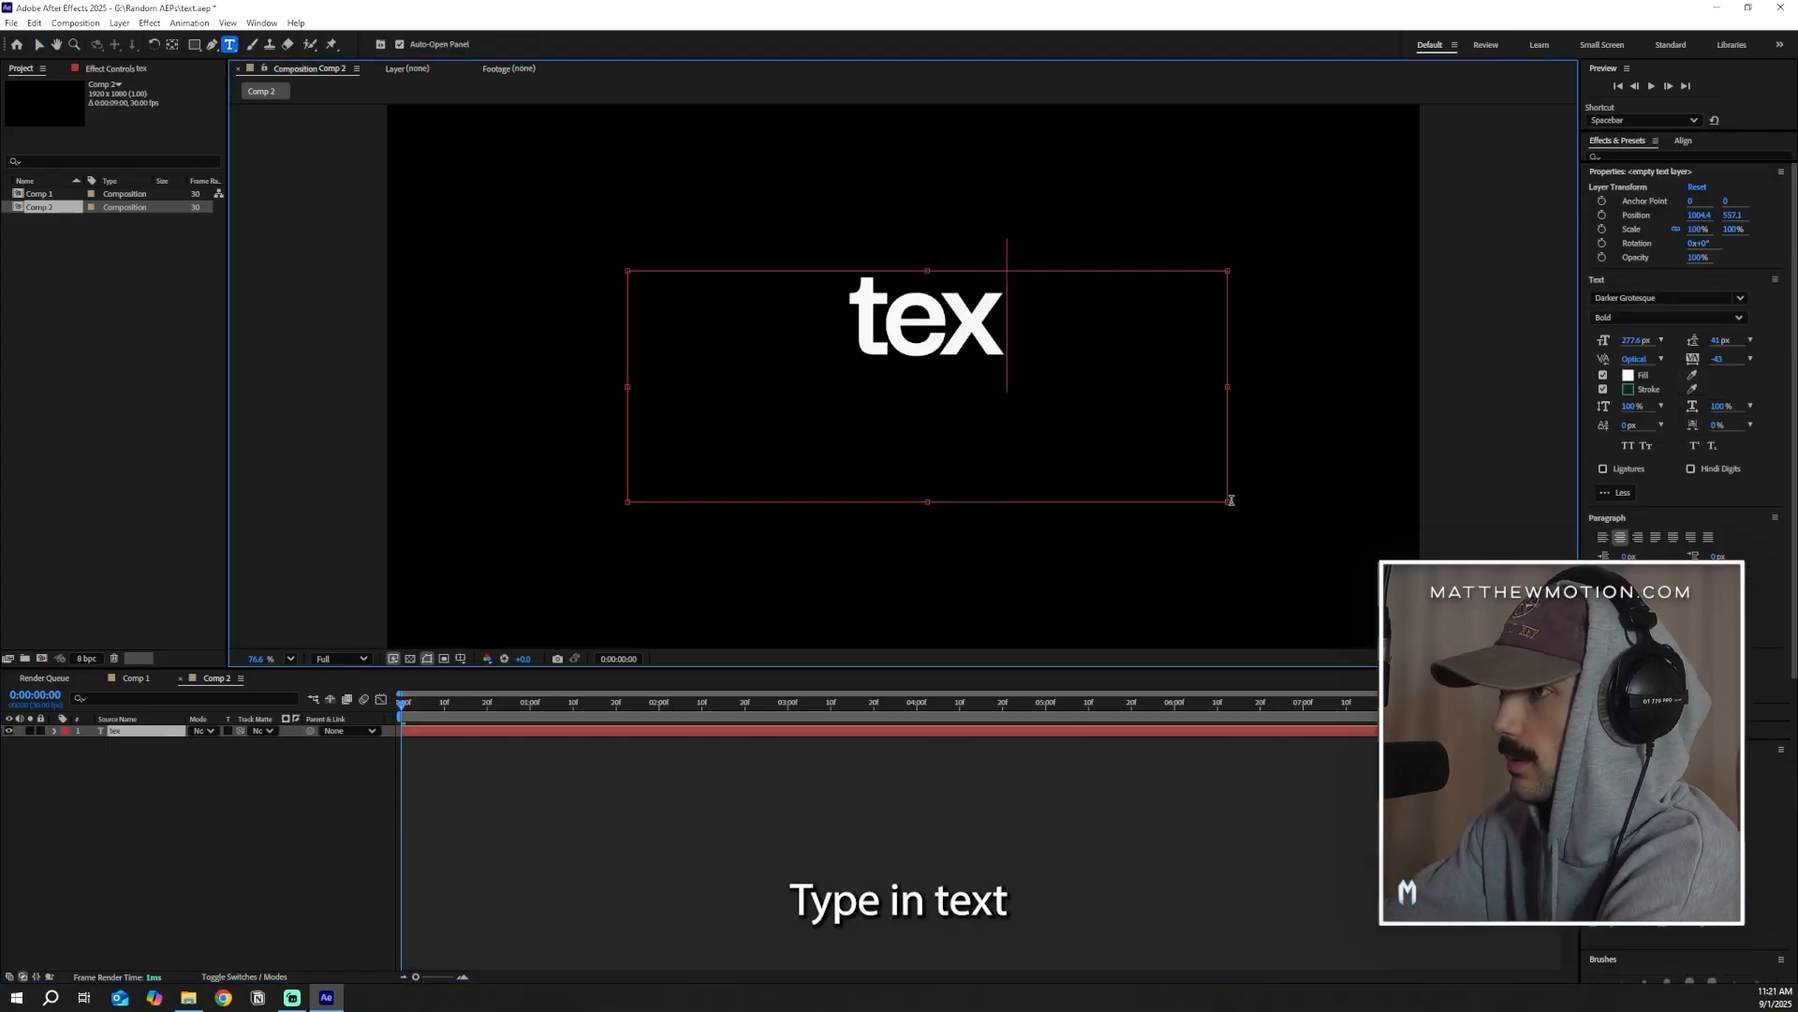
pyautogui.write('t.')
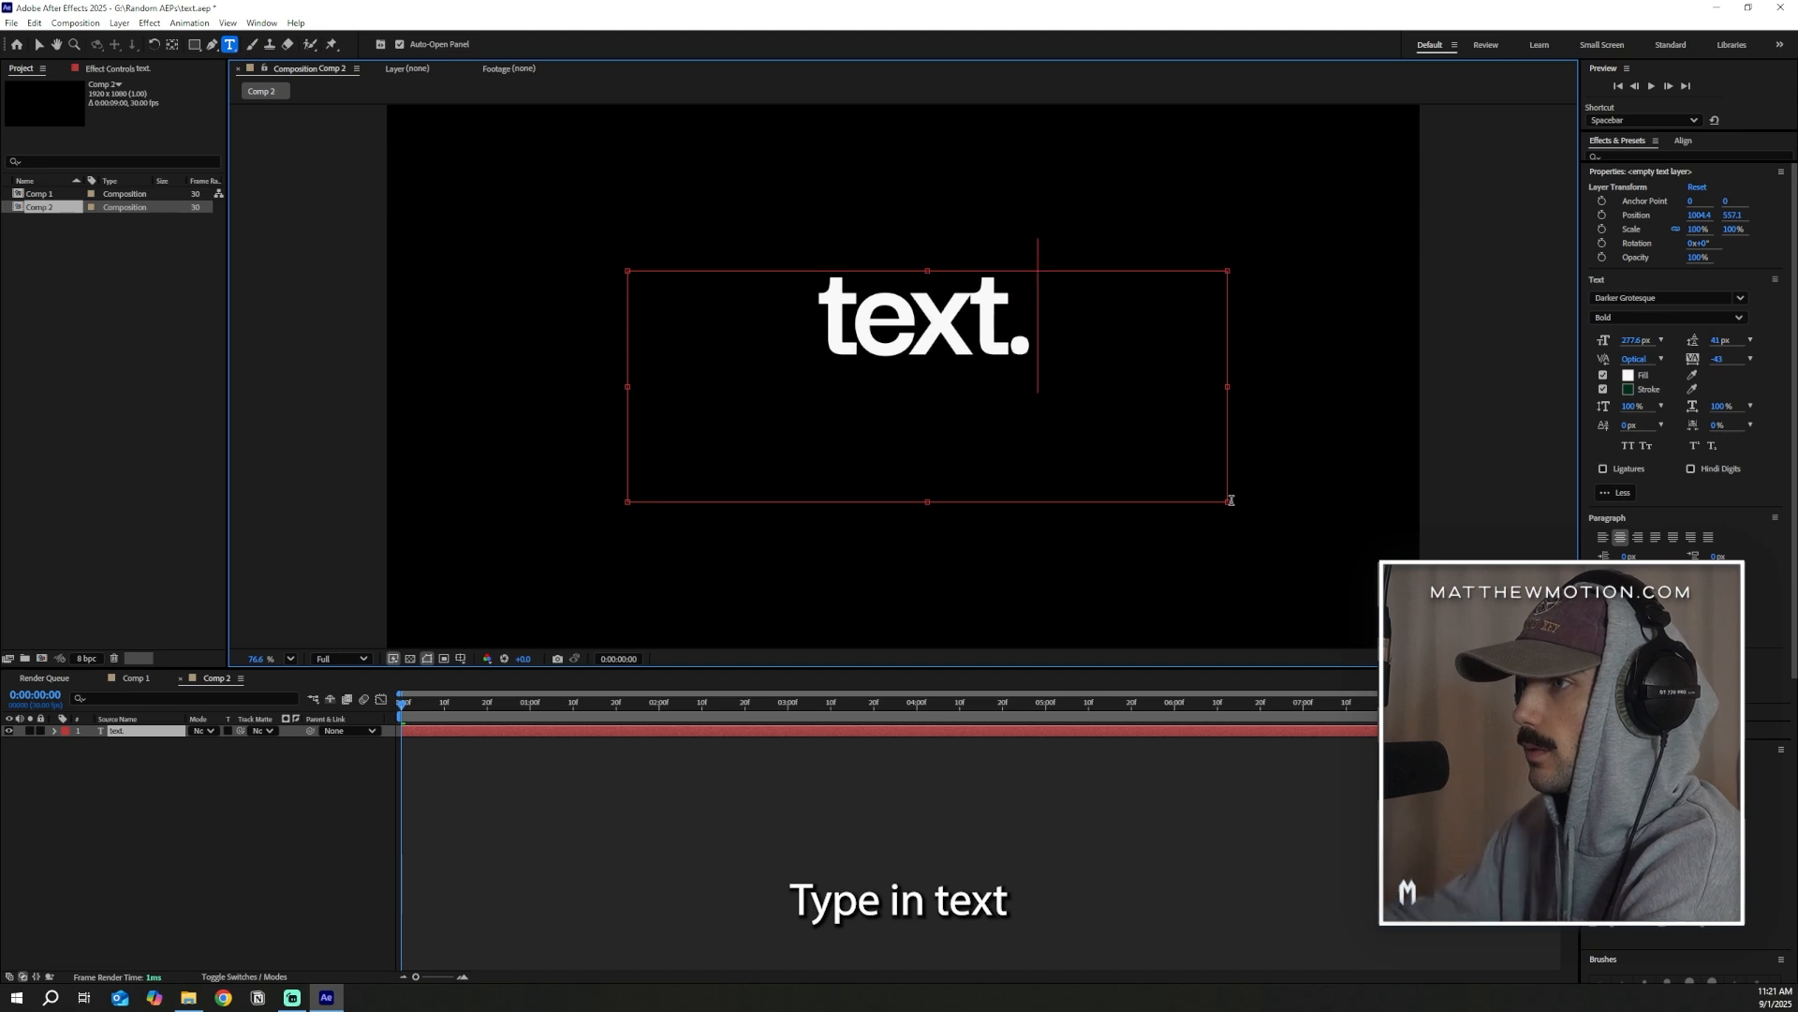
pyautogui.moveTo(927, 501); pyautogui.dragTo(972, 374)
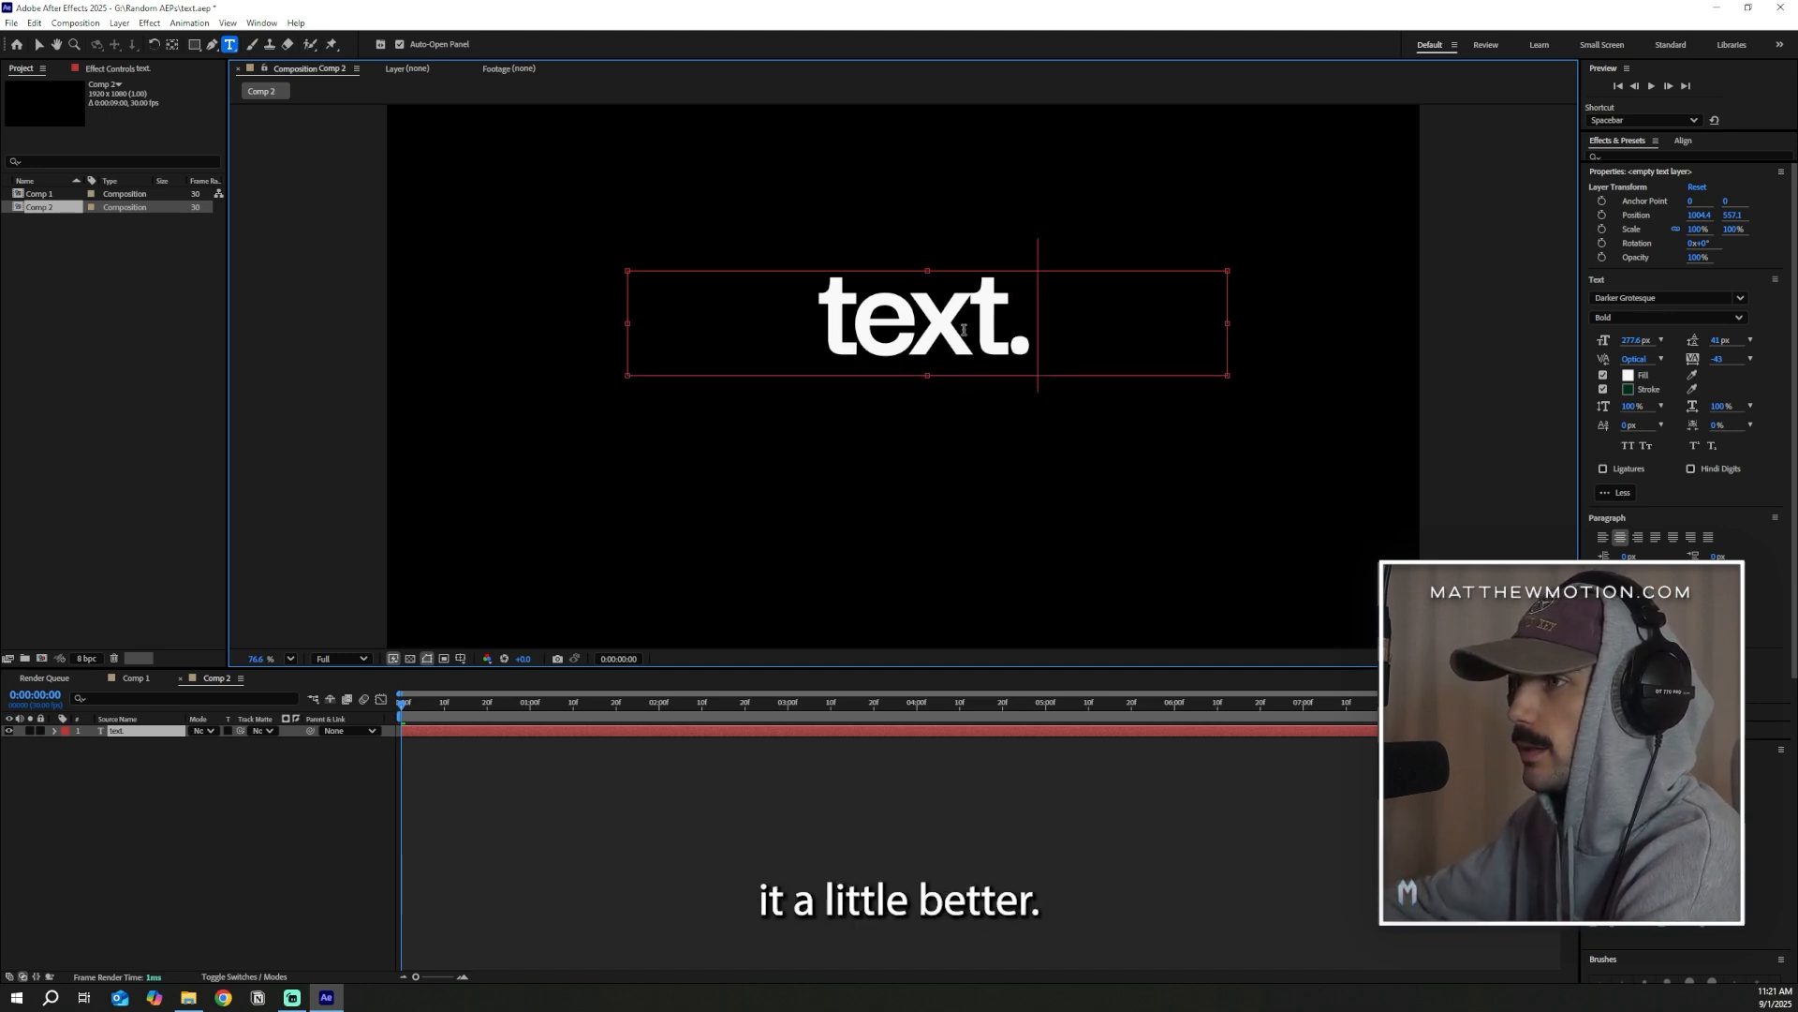
pyautogui.click(39, 44)
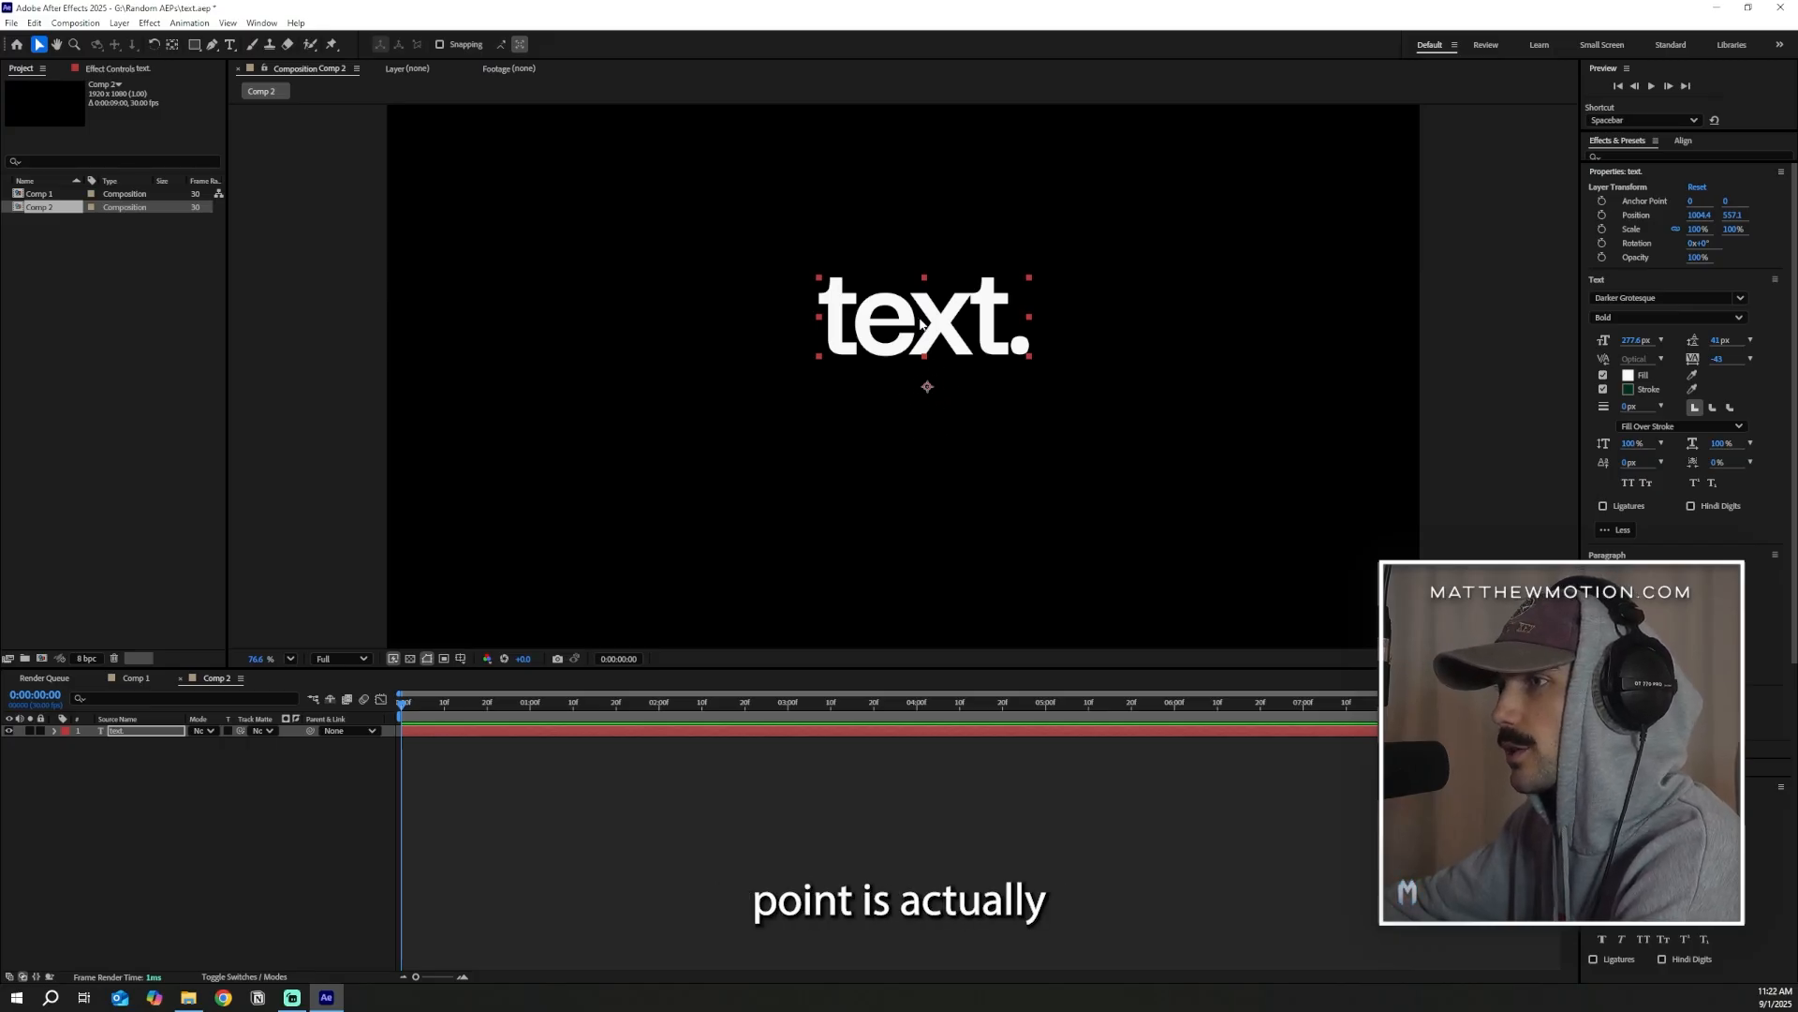
# Centre the text layer's anchor point within the word
pyautogui.click(172, 45)
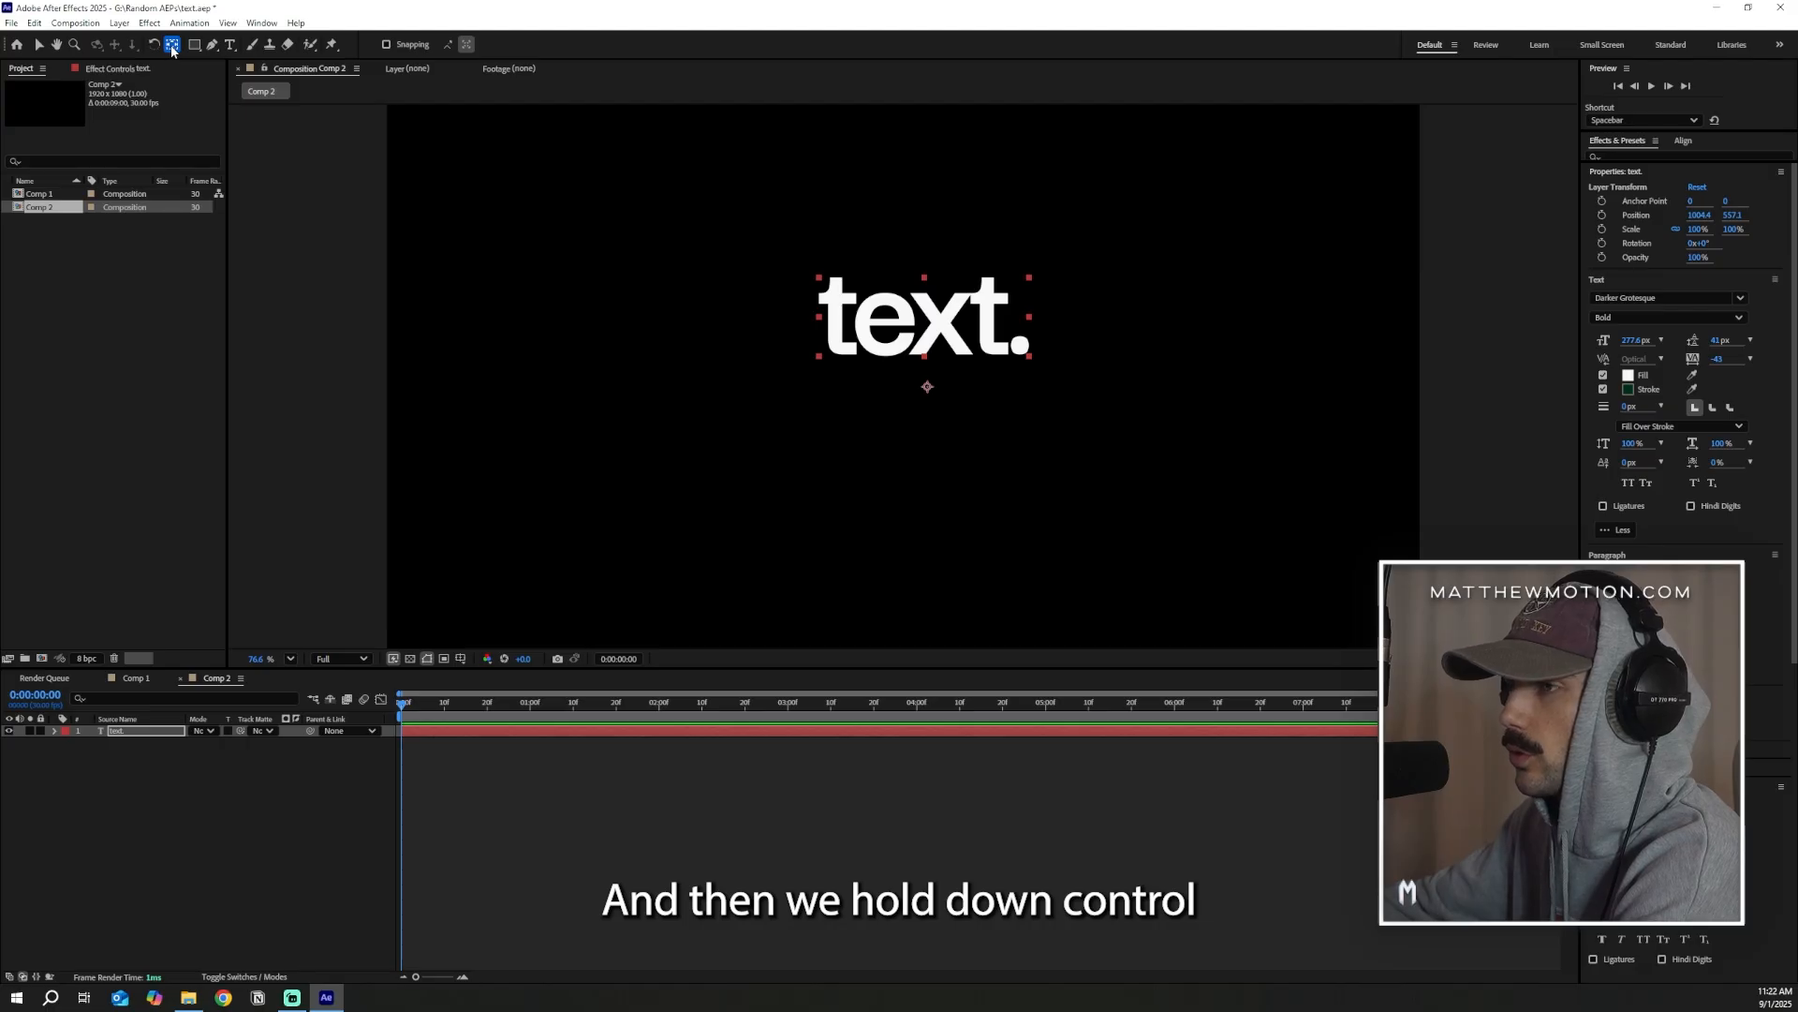
pyautogui.keyDown('ctrl'); pyautogui.doubleClick(173, 47); pyautogui.keyUp('ctrl')
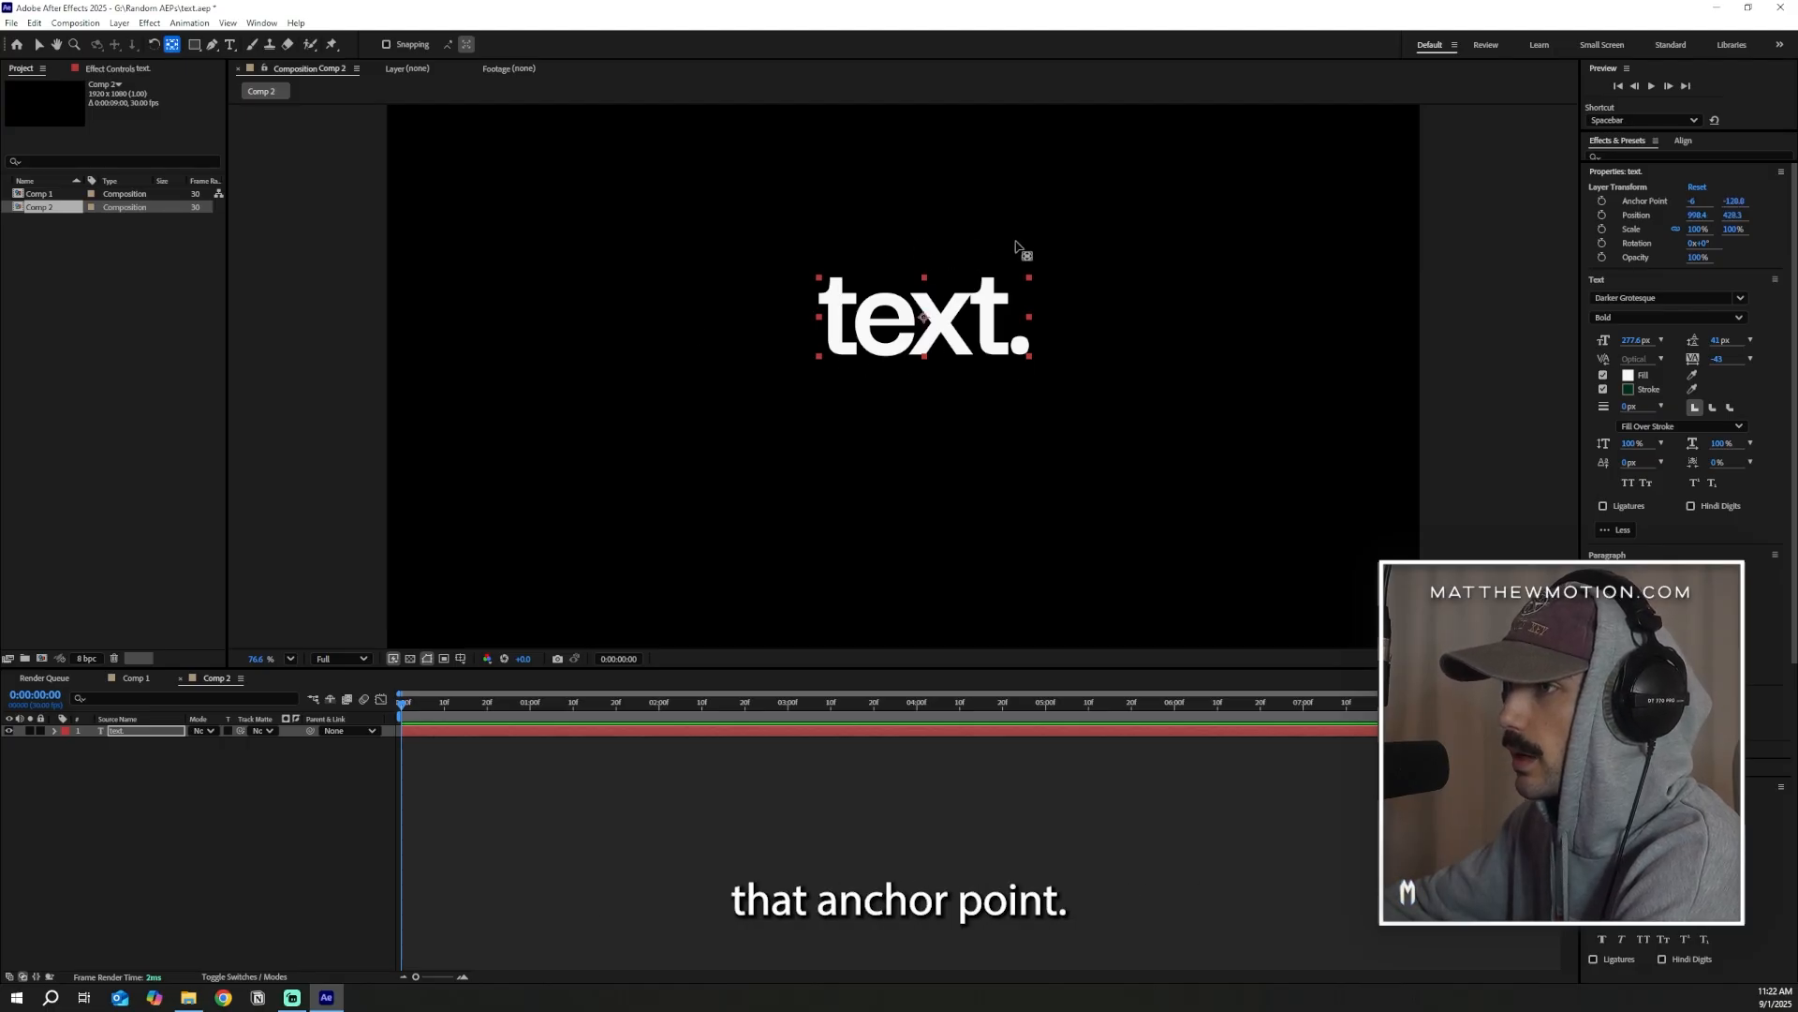
pyautogui.press('v')
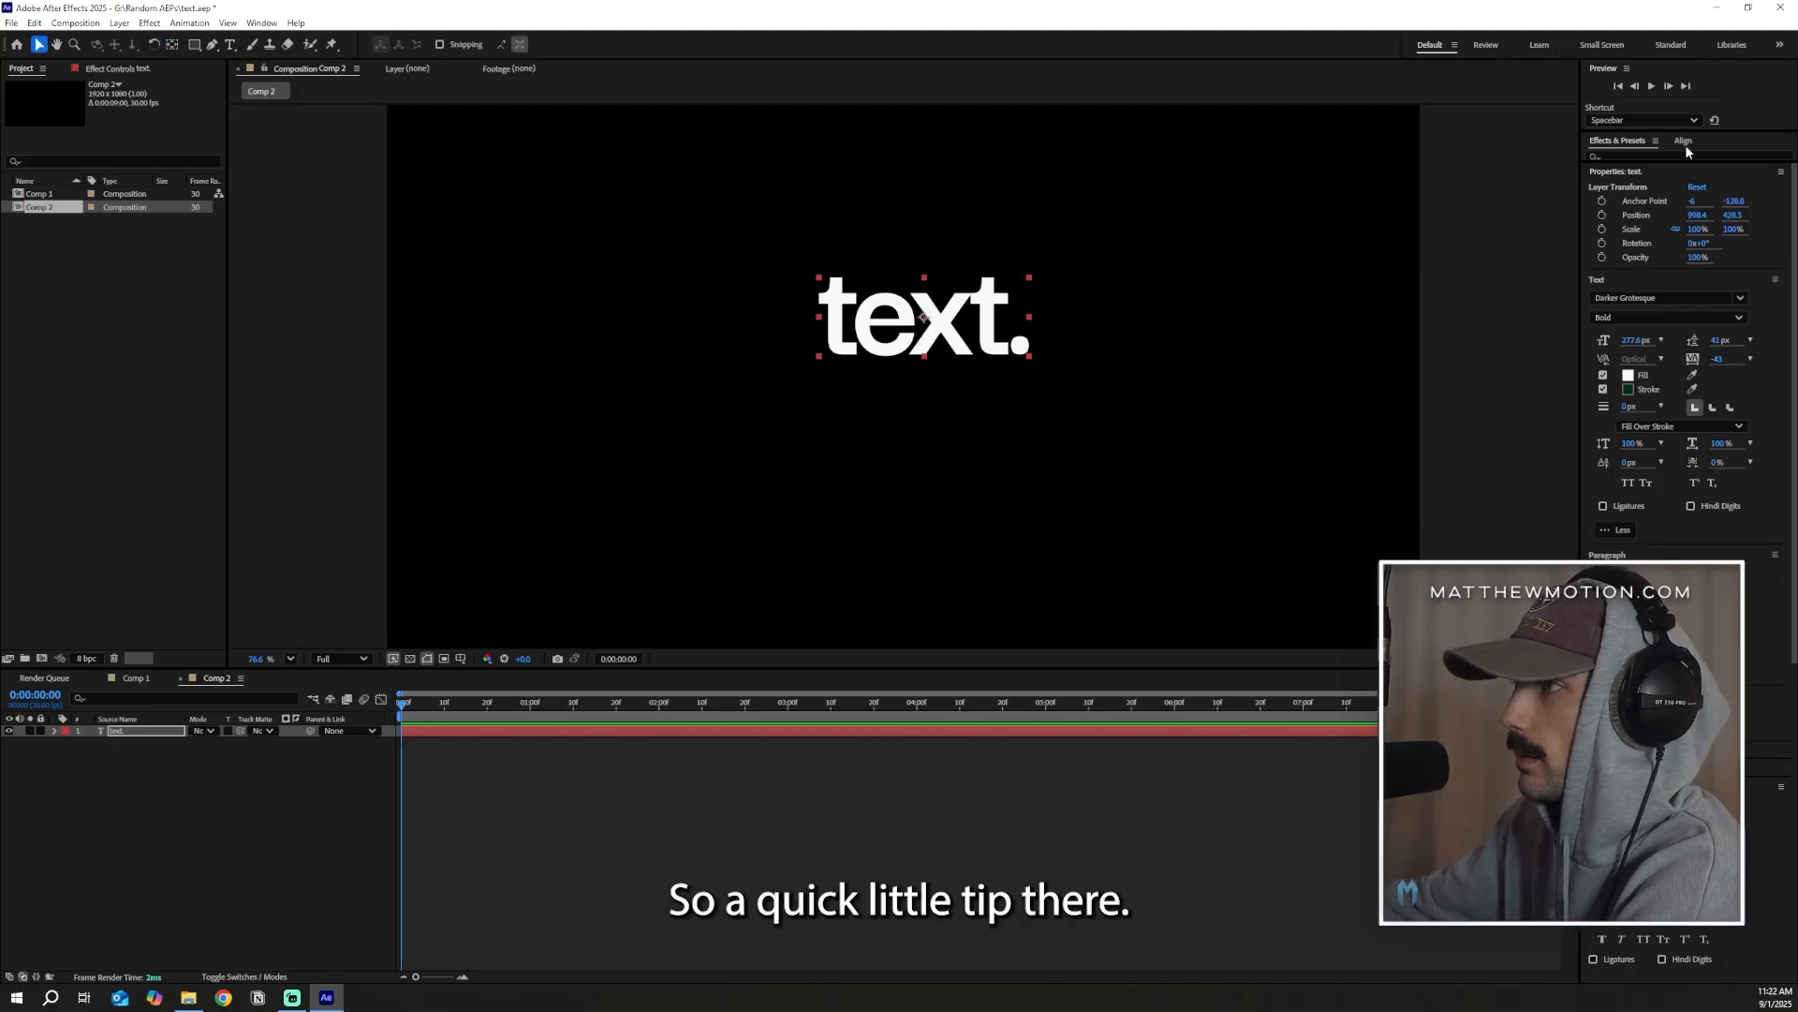
# Align the text layer to the horizontal and vertical centre of the composition
pyautogui.click(1683, 143)
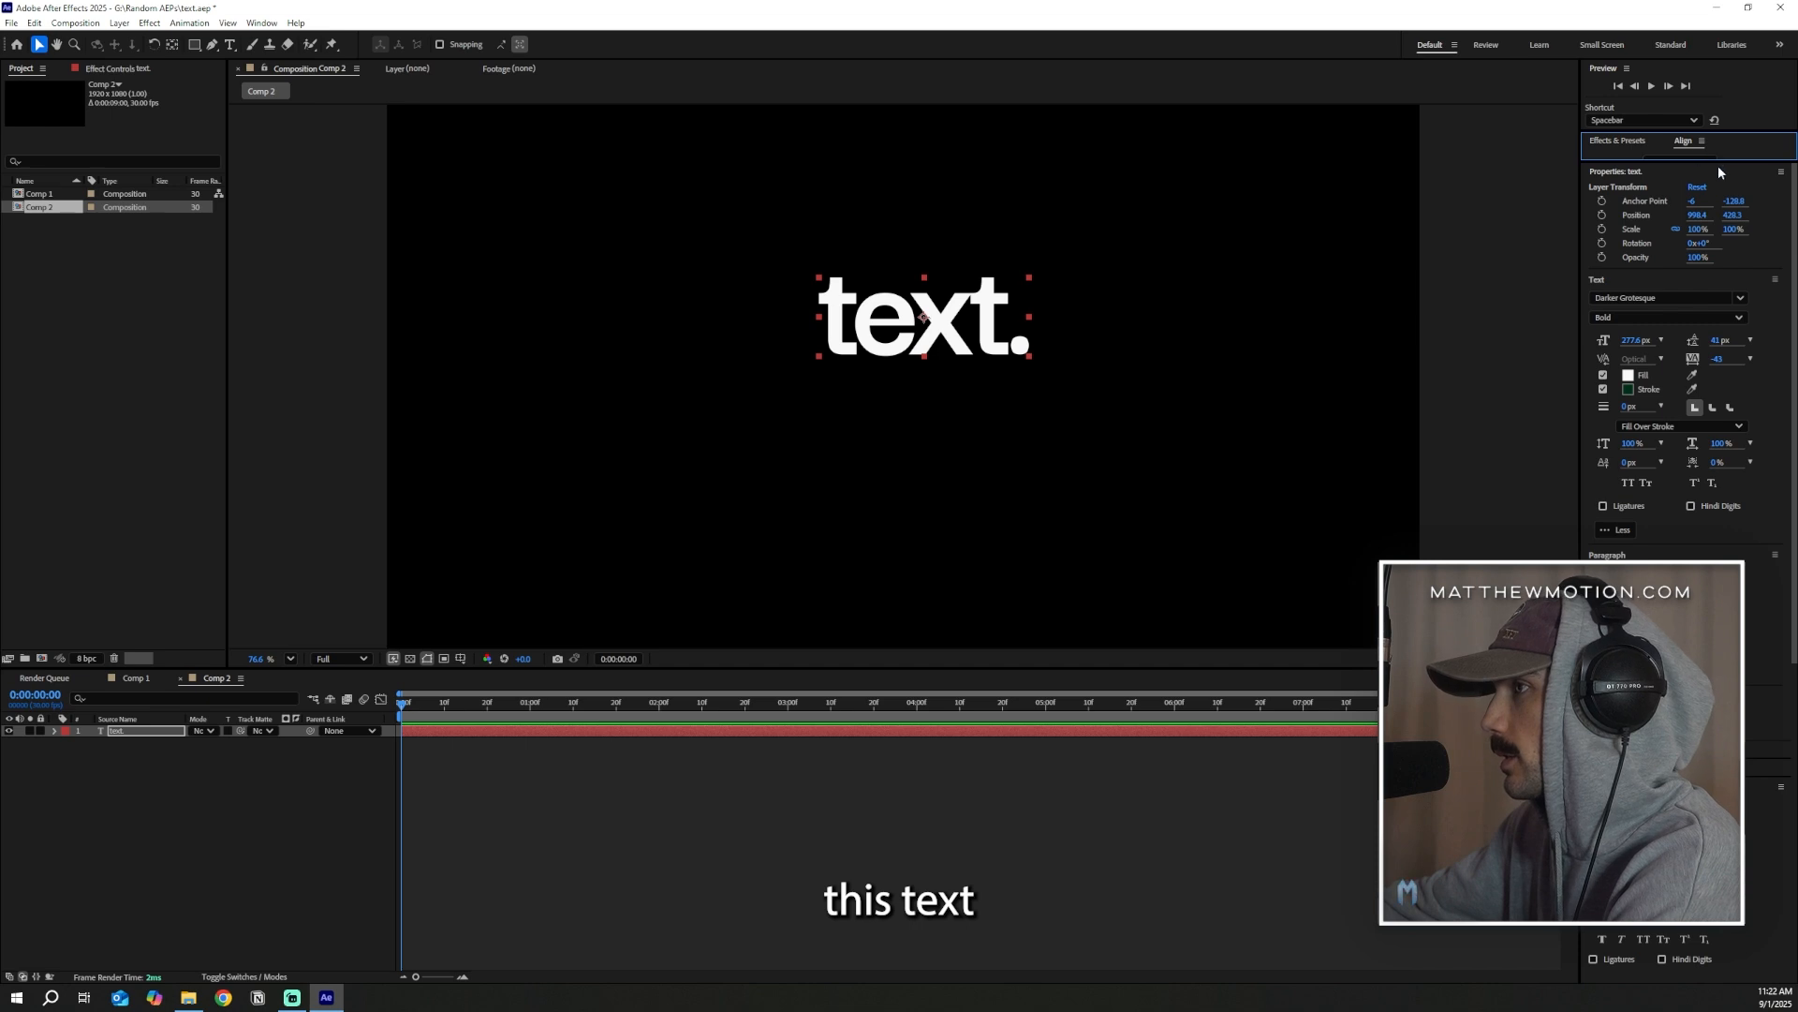
pyautogui.moveTo(1732, 161); pyautogui.dragTo(1740, 261)
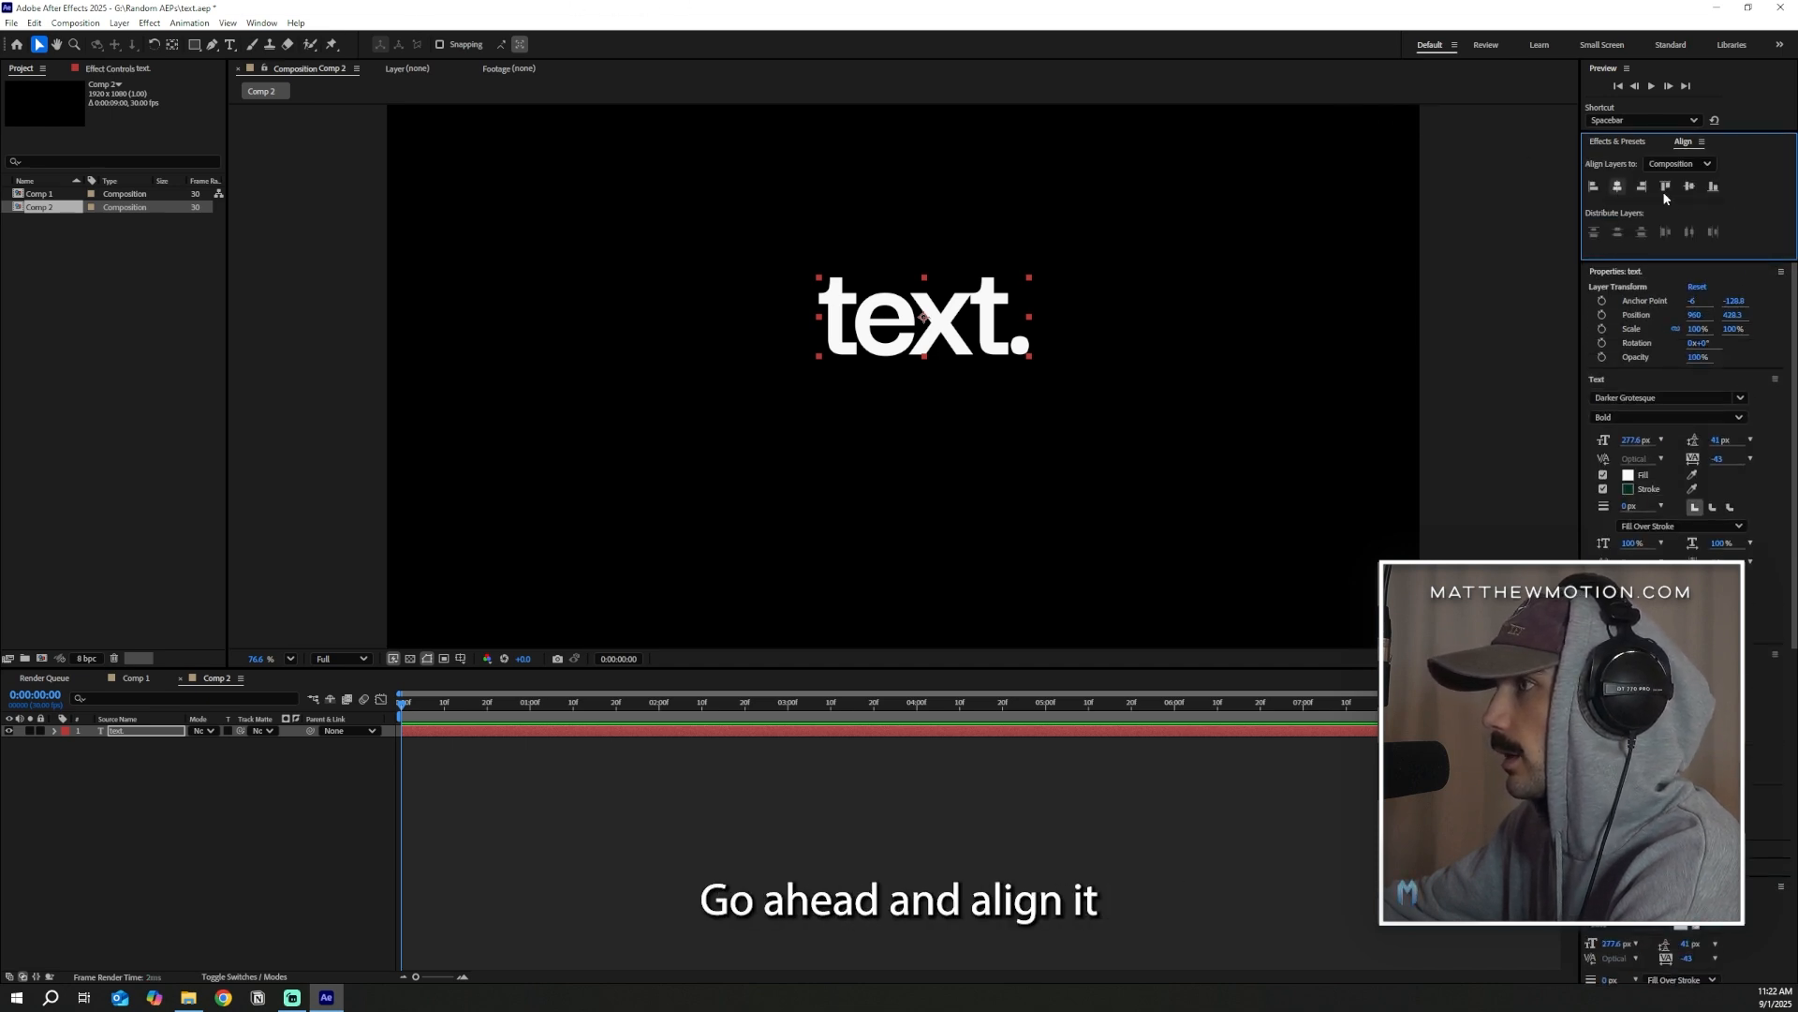
pyautogui.click(1618, 186)
pyautogui.click(1689, 186)
pyautogui.click(669, 956)
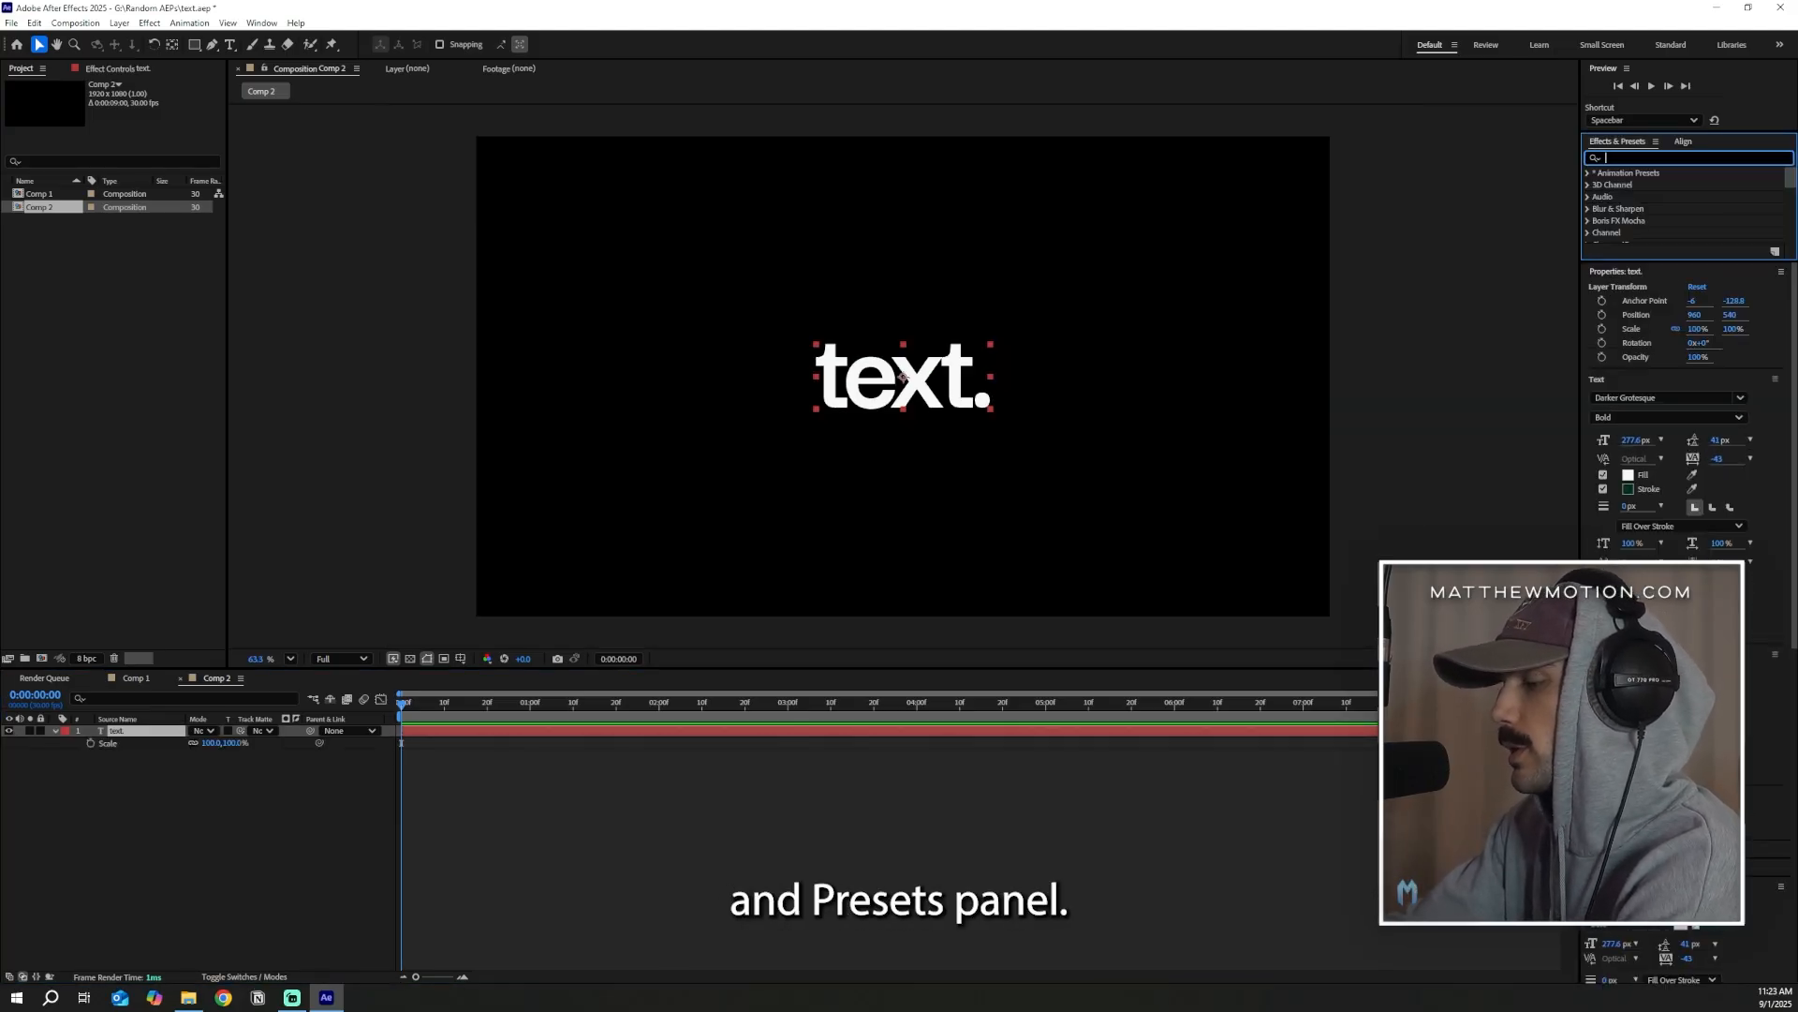
# Apply the Basic 3D effect to the text layer and show the layer switches in the timeline
pyautogui.write('ba')
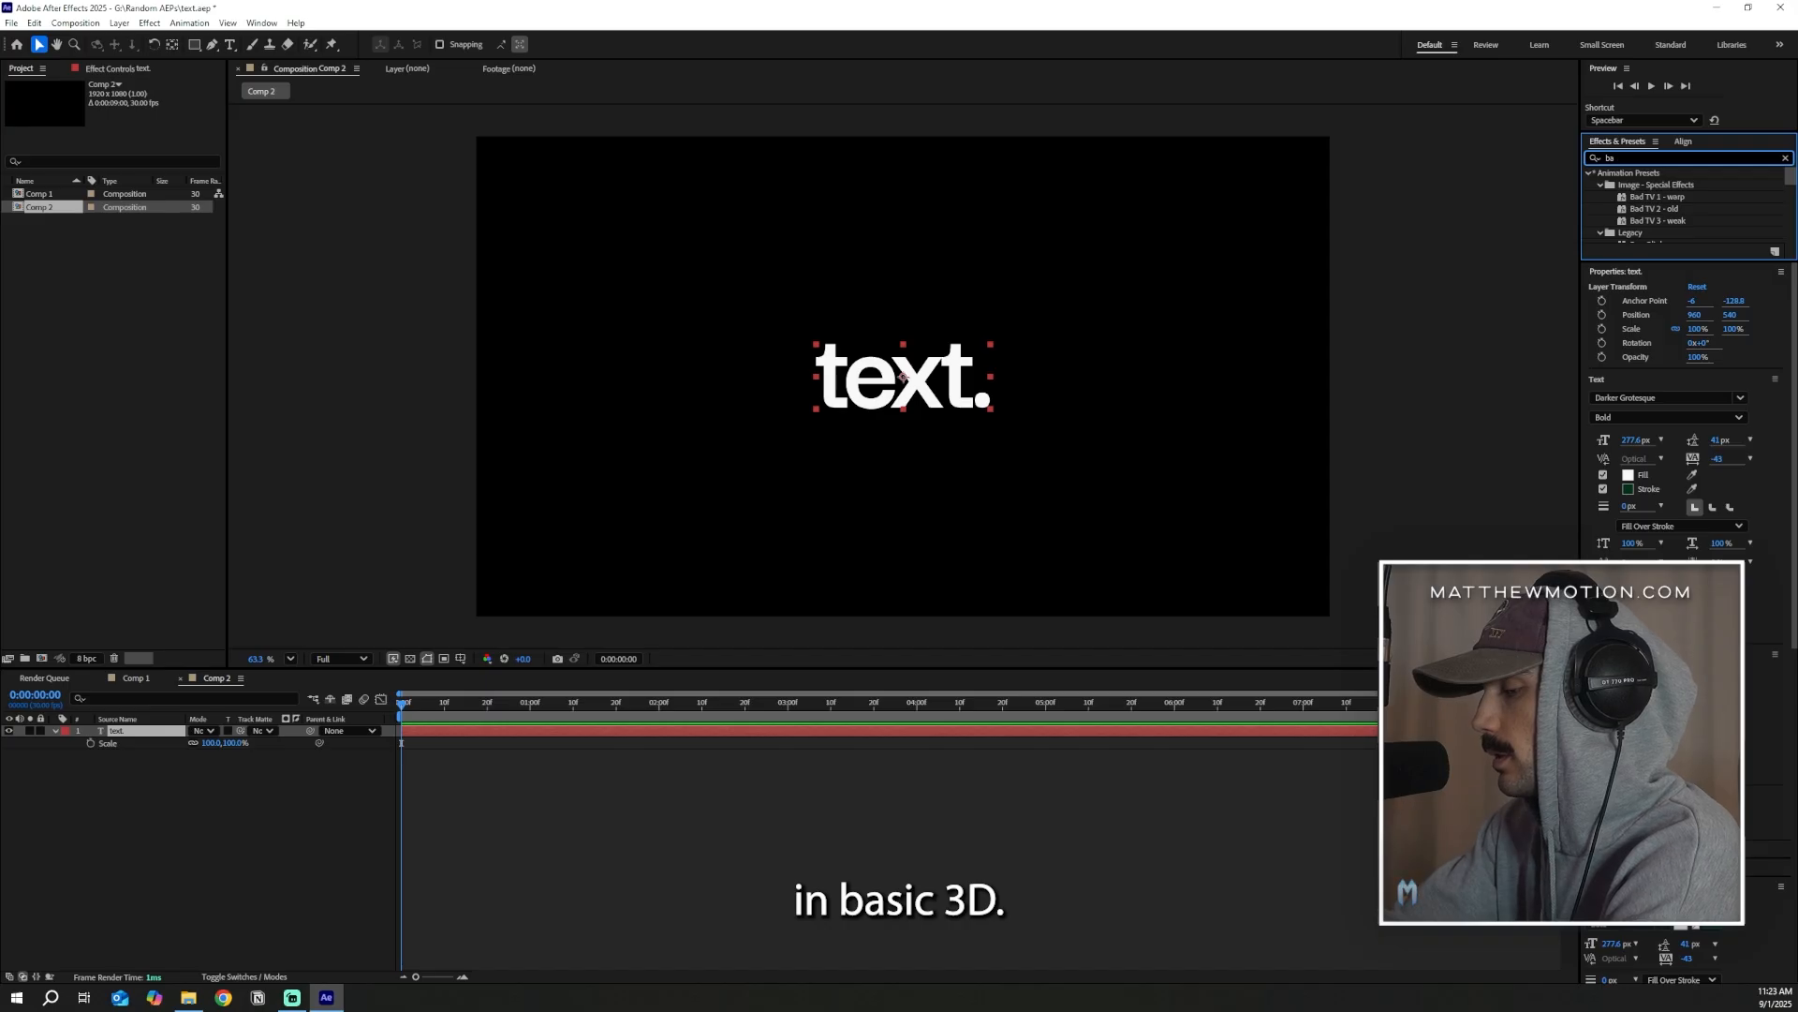
pyautogui.write('sic 3d')
pyautogui.moveTo(1632, 185); pyautogui.dragTo(169, 730)
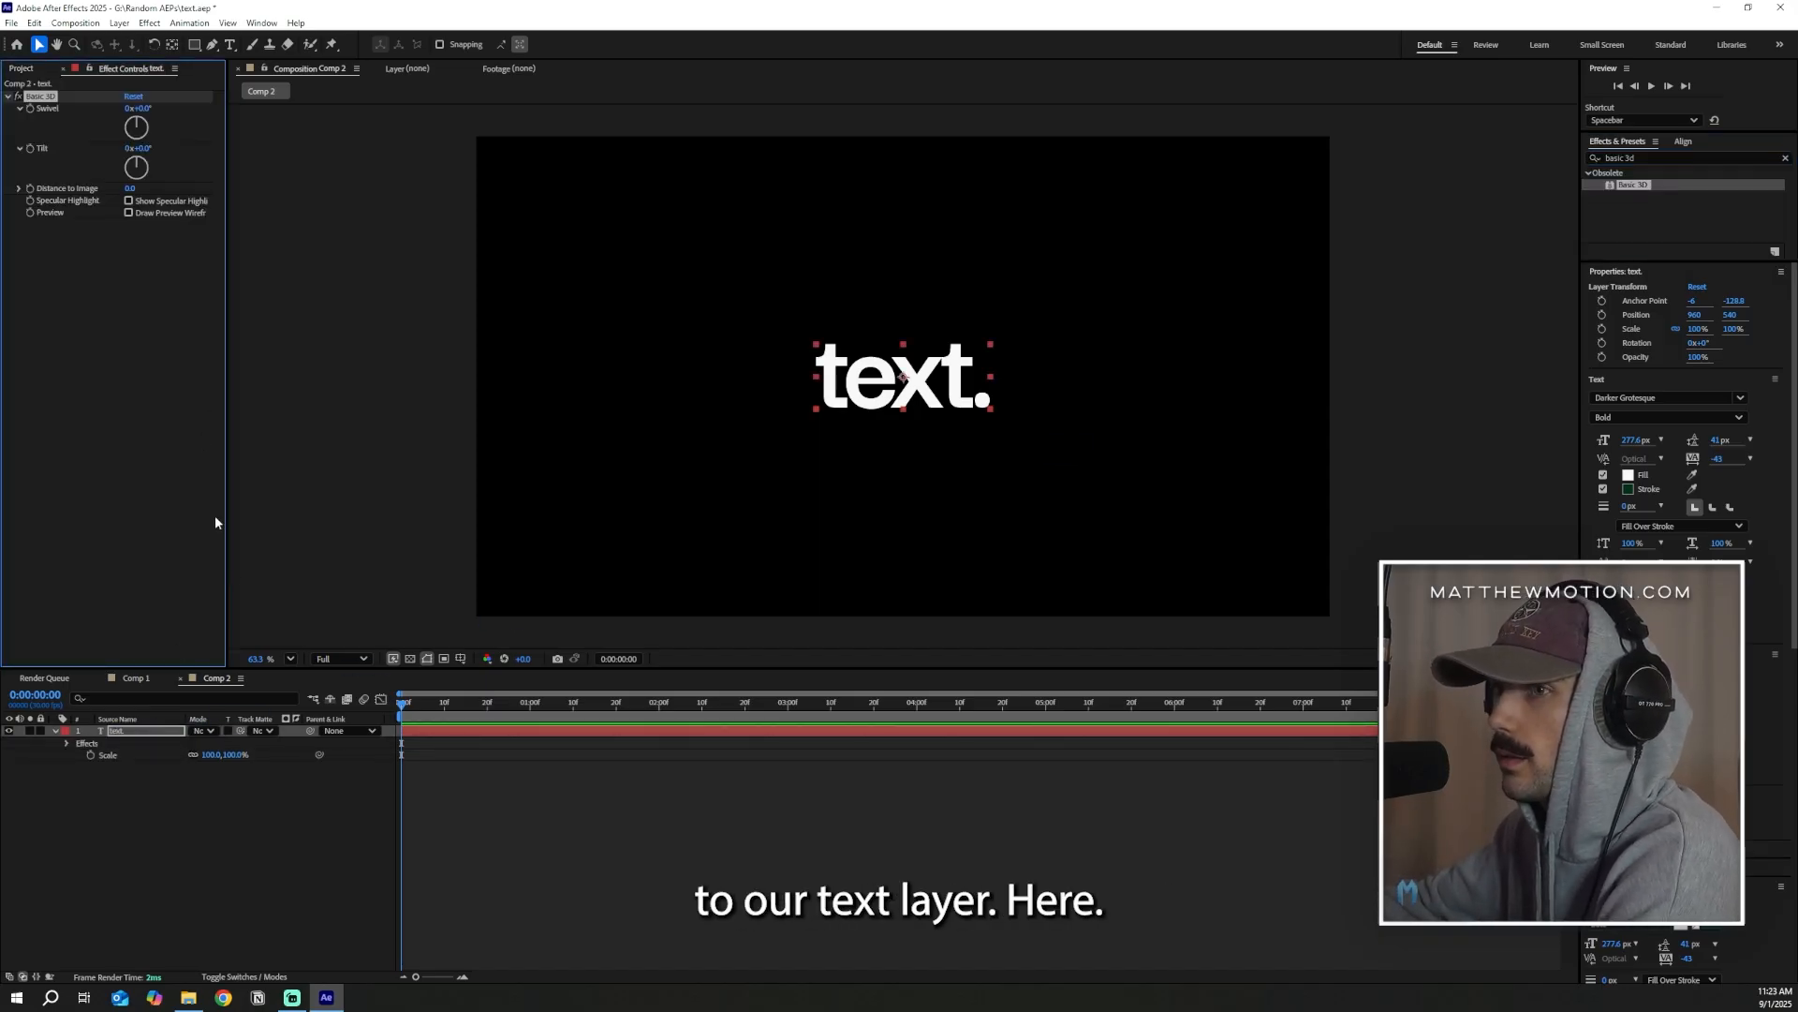
pyautogui.click(244, 976)
pyautogui.click(261, 801)
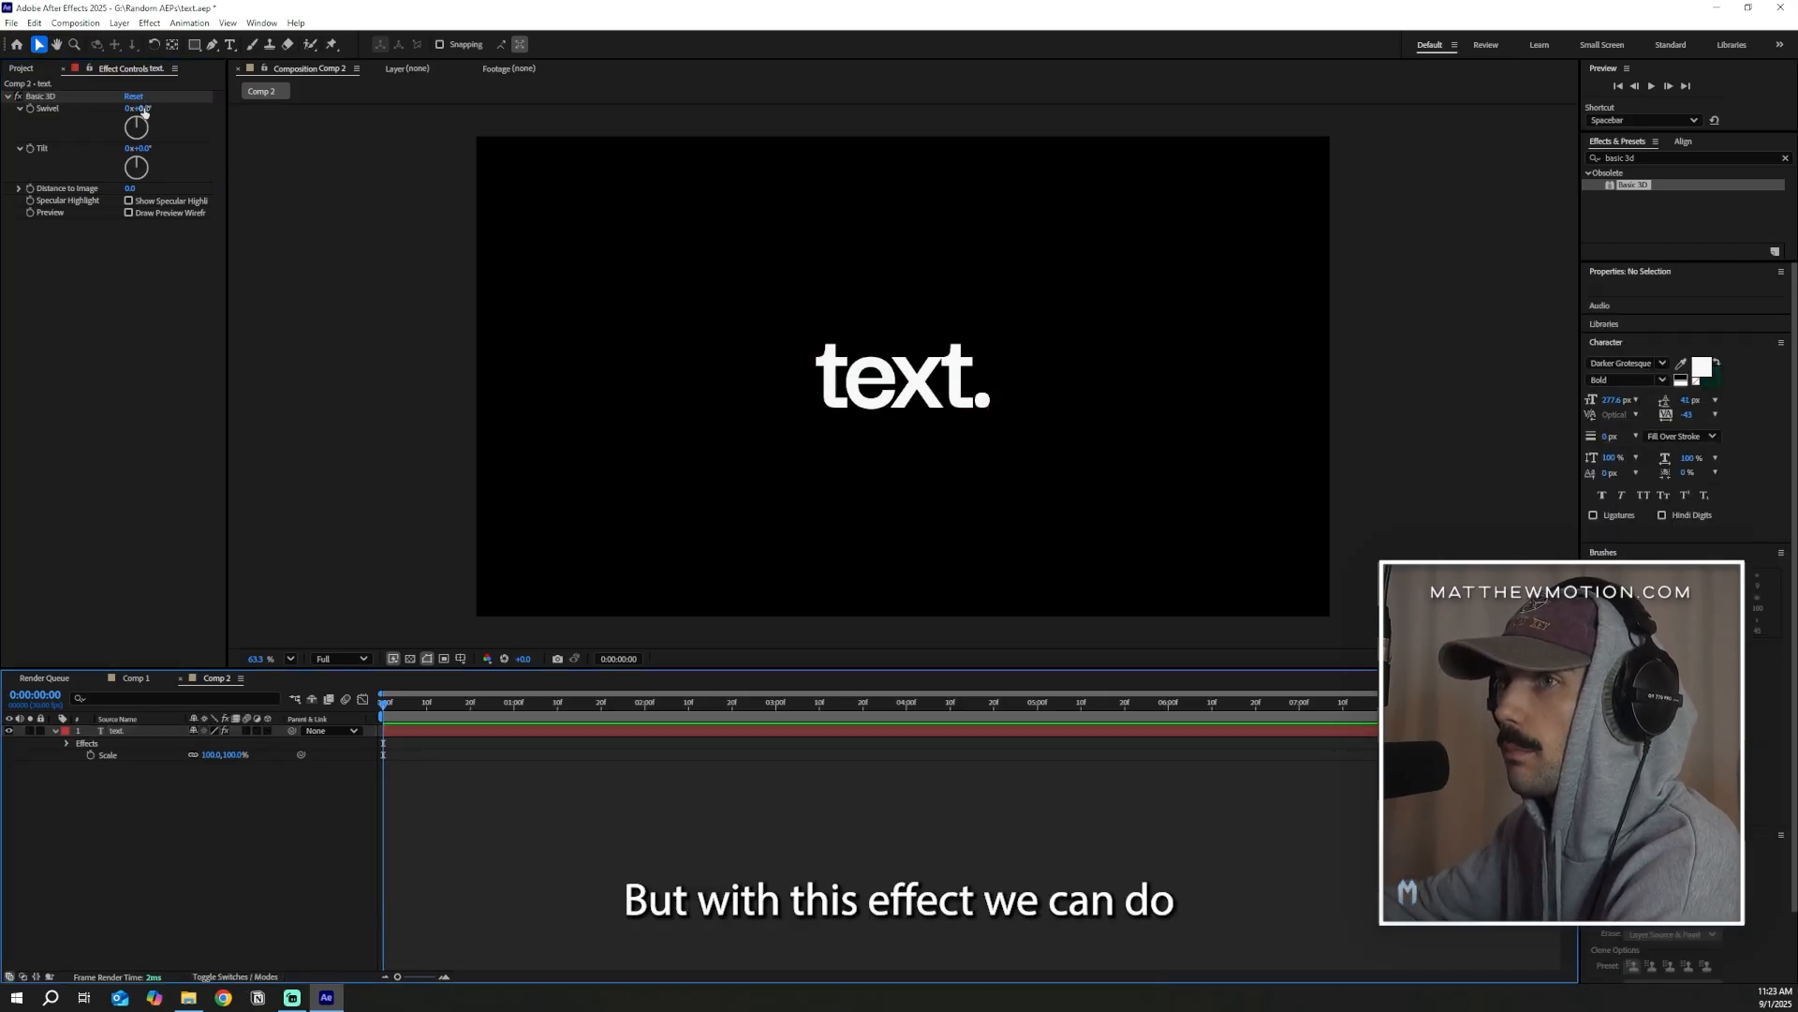
pyautogui.moveTo(142, 109); pyautogui.dragTo(438, 153)
pyautogui.hotkey('ctrl', 'z')
pyautogui.hotkey('ctrl', 'z')
# Set the text's Basic 3D Swivel to about 25° and Tilt to -18°
pyautogui.moveTo(143, 152); pyautogui.dragTo(169, 117)
pyautogui.moveTo(138, 149); pyautogui.dragTo(162, 152)
pyautogui.click(677, 799)
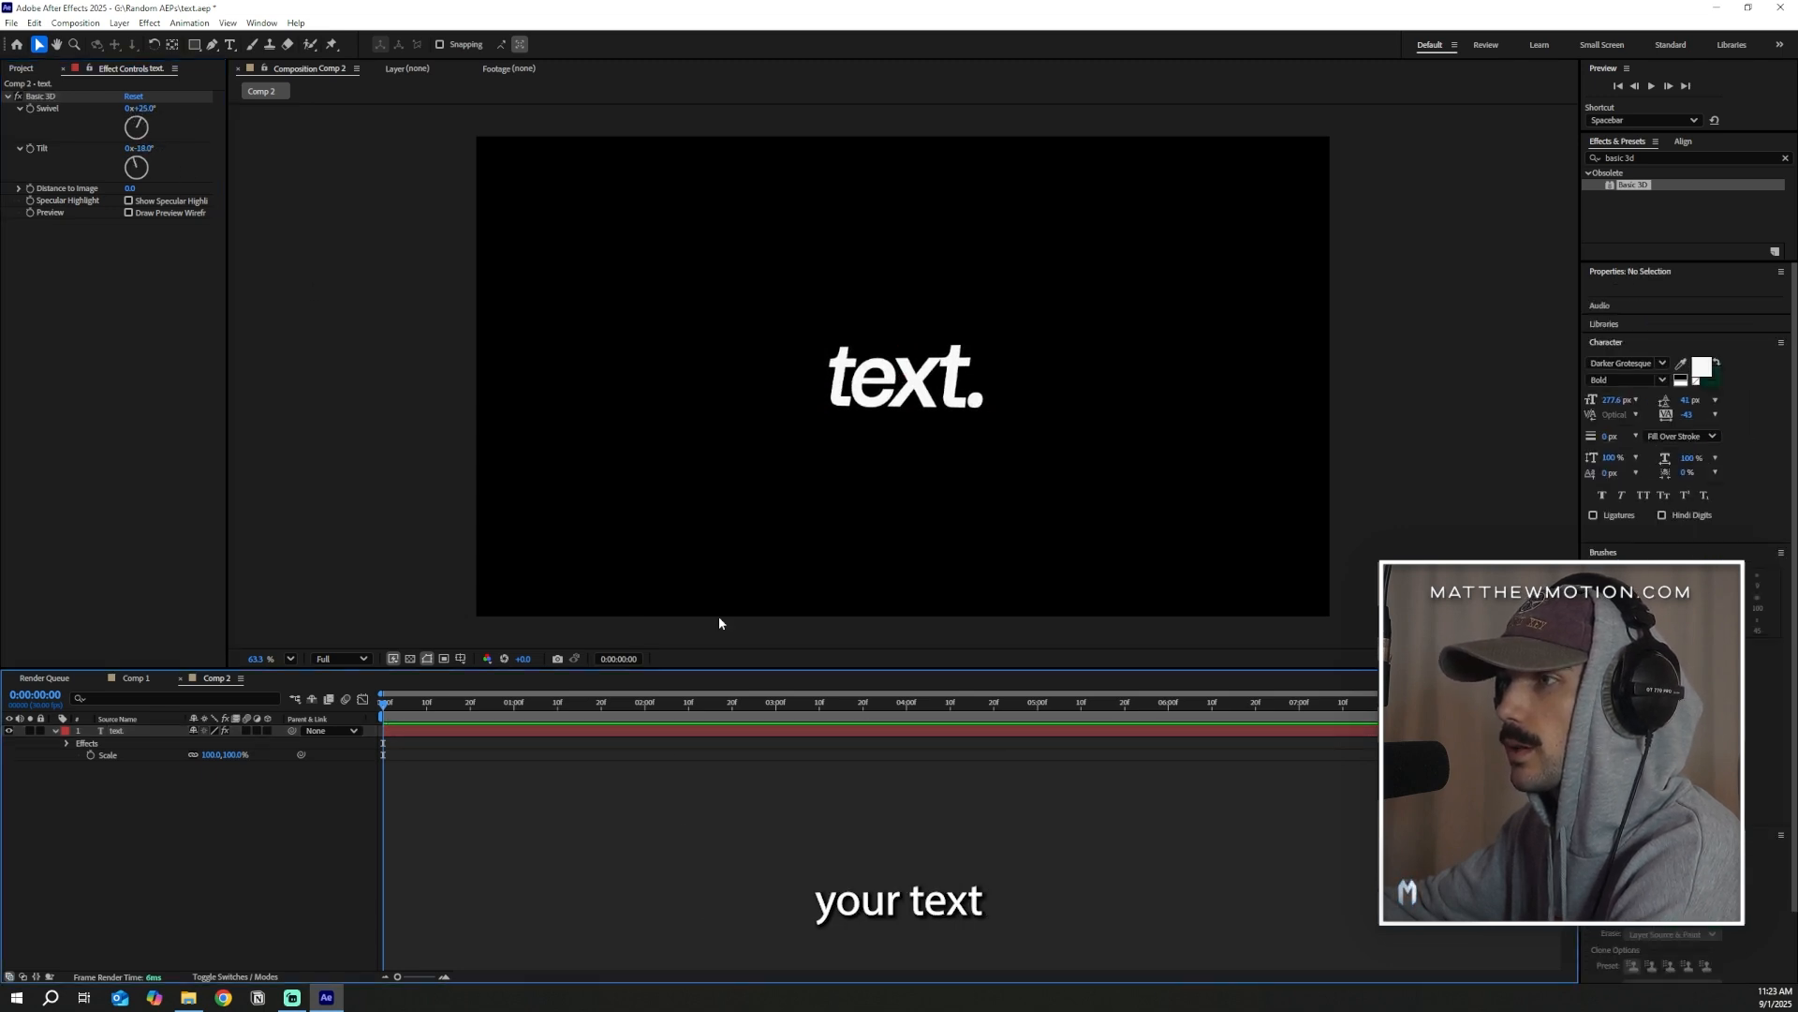
pyautogui.press(',')
pyautogui.press(',')
pyautogui.press(',')
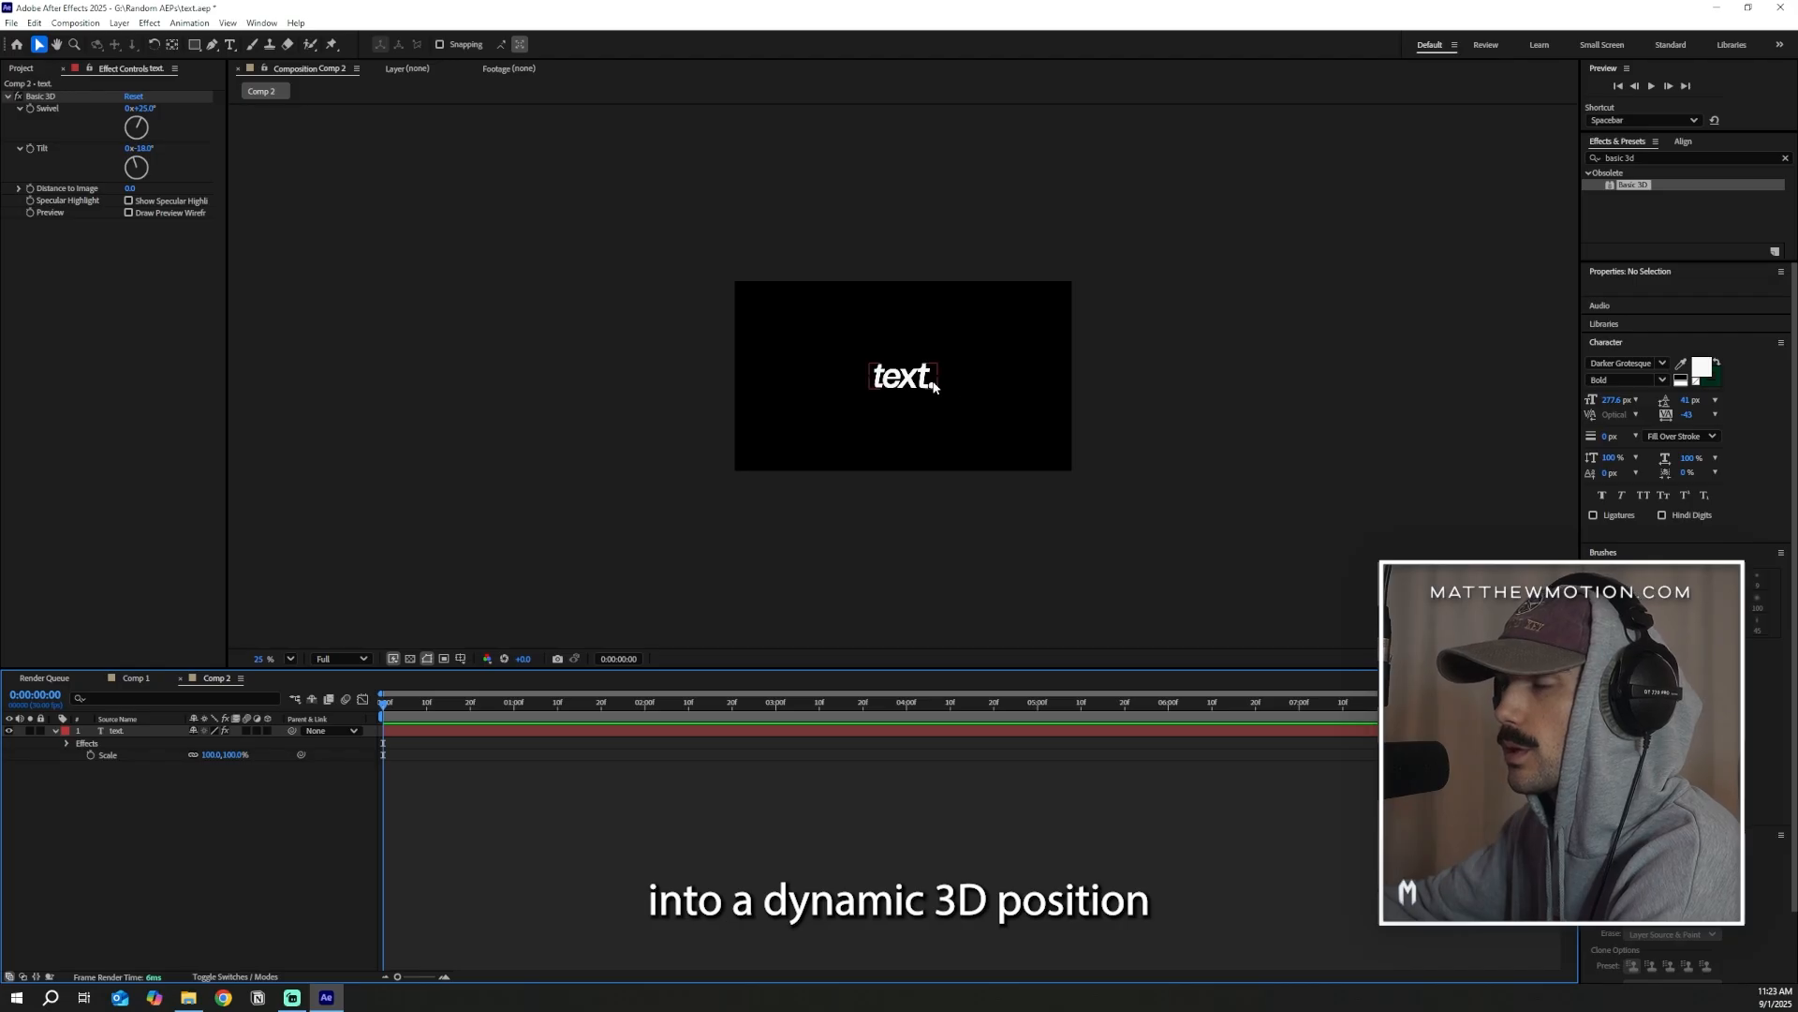
pyautogui.hotkey('shift', '/')
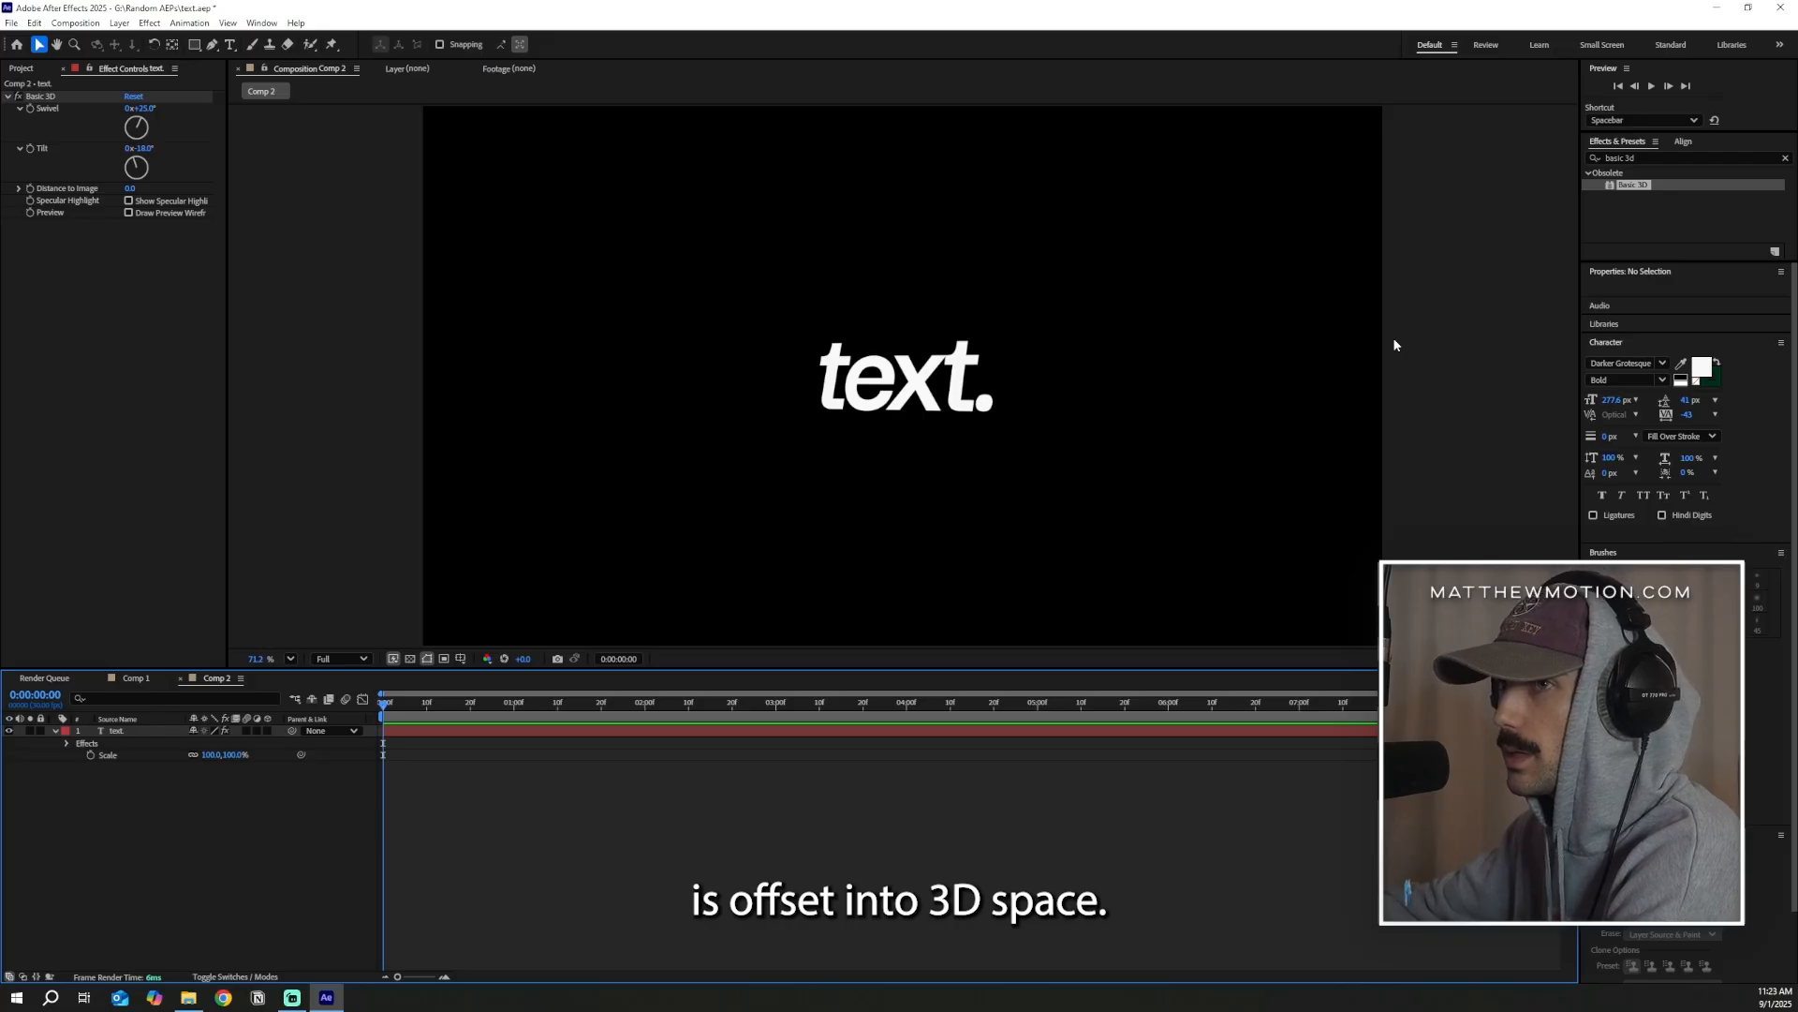
# Animate the text's Basic 3D Swivel with keyframes from 1x+90° at the start to -90° at 0:00:01:10
pyautogui.moveTo(140, 108); pyautogui.dragTo(193, 126)
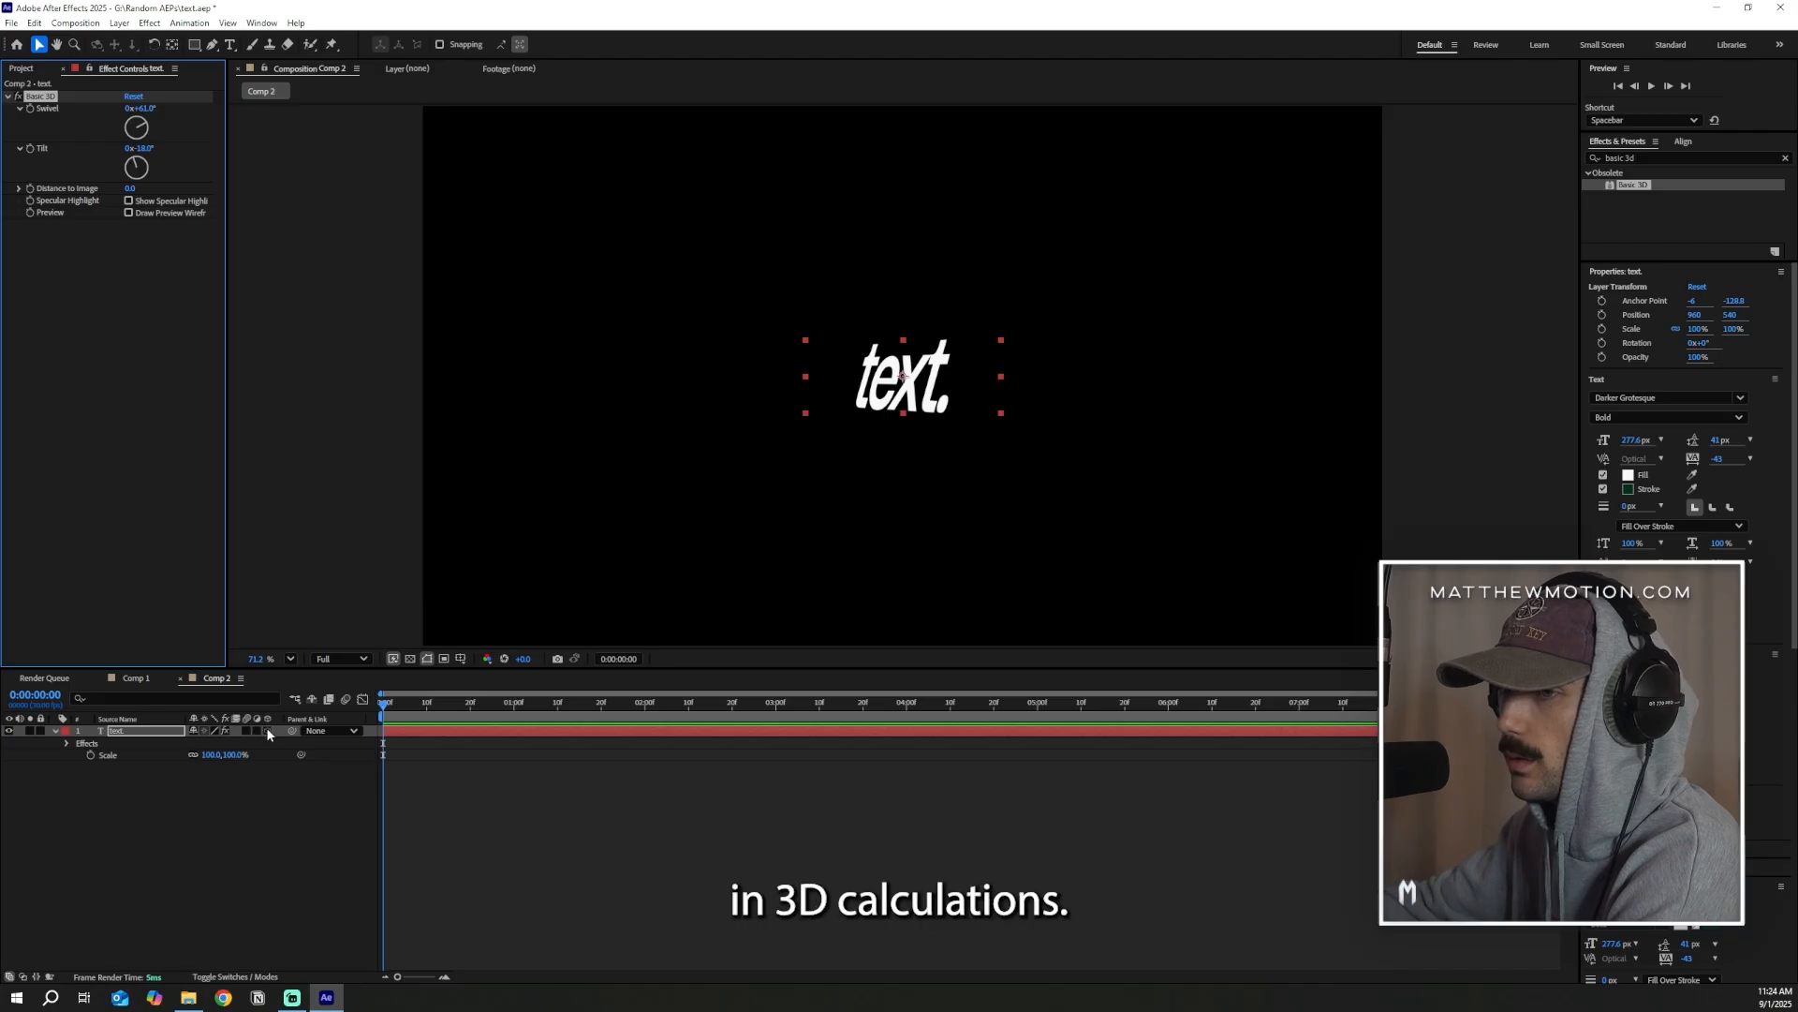
pyautogui.moveTo(141, 108); pyautogui.dragTo(478, 188)
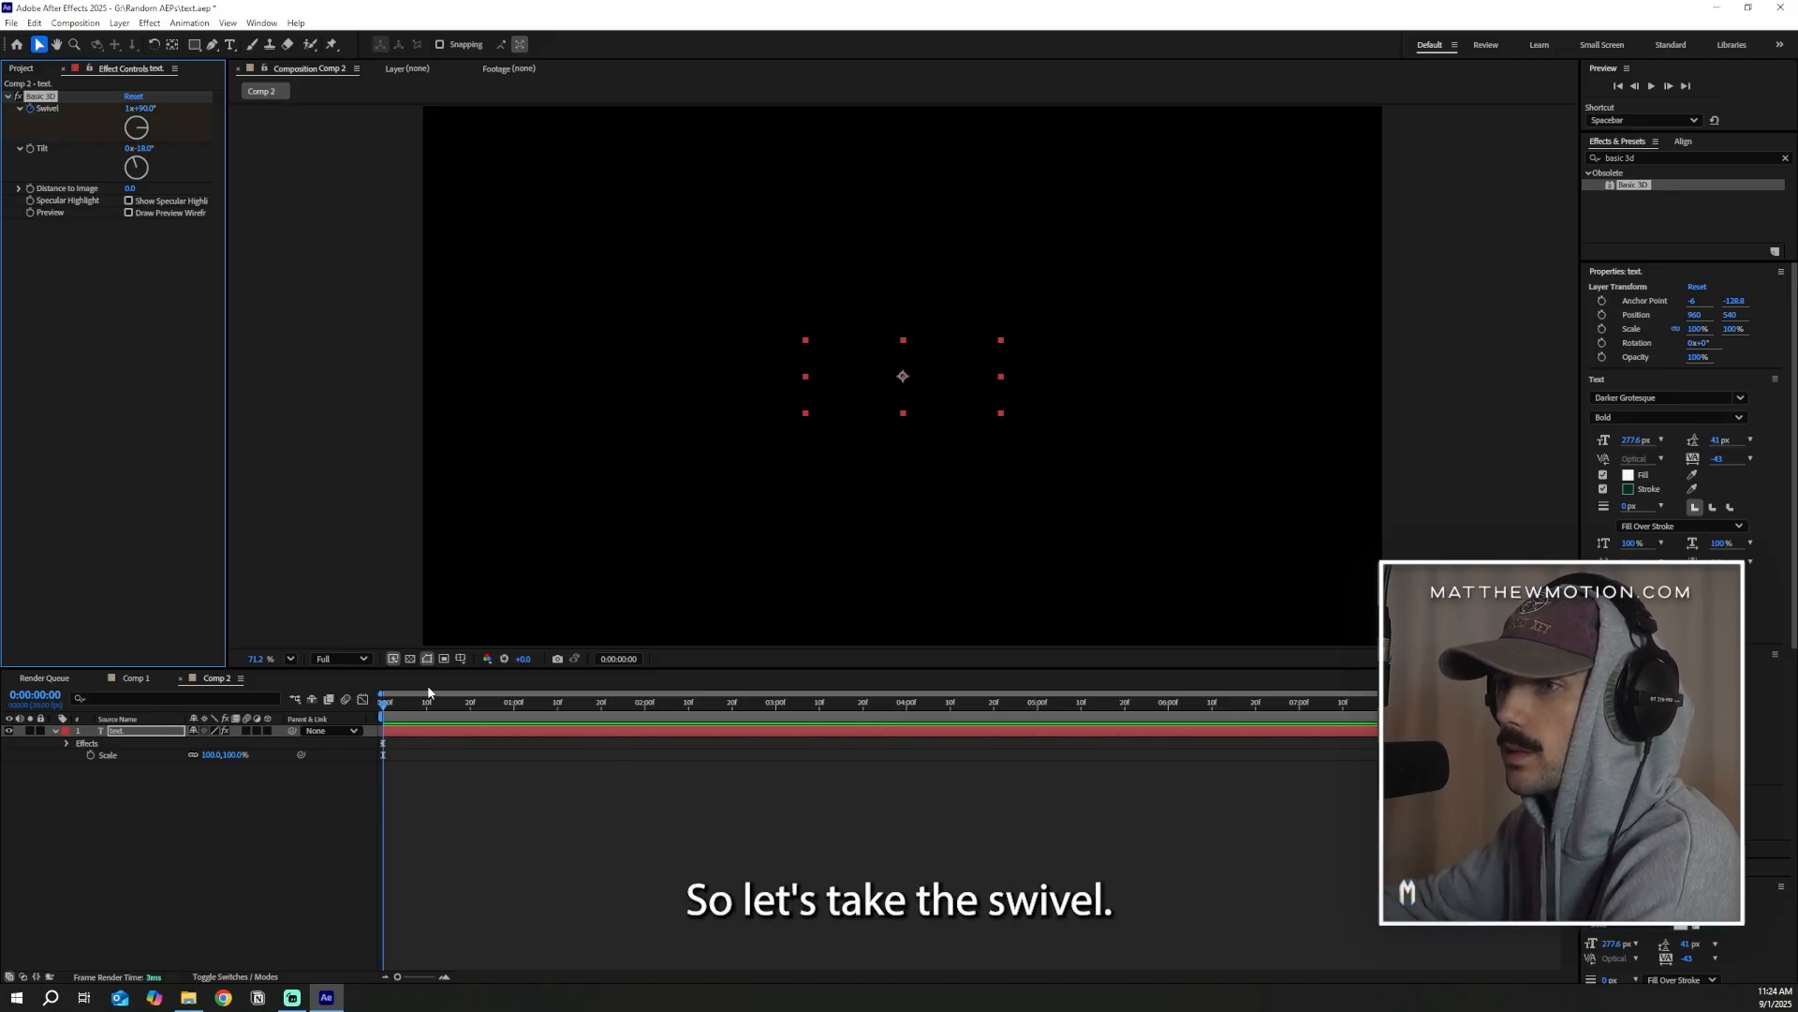
pyautogui.moveTo(396, 706); pyautogui.dragTo(557, 704)
pyautogui.moveTo(143, 109); pyautogui.dragTo(2, 346)
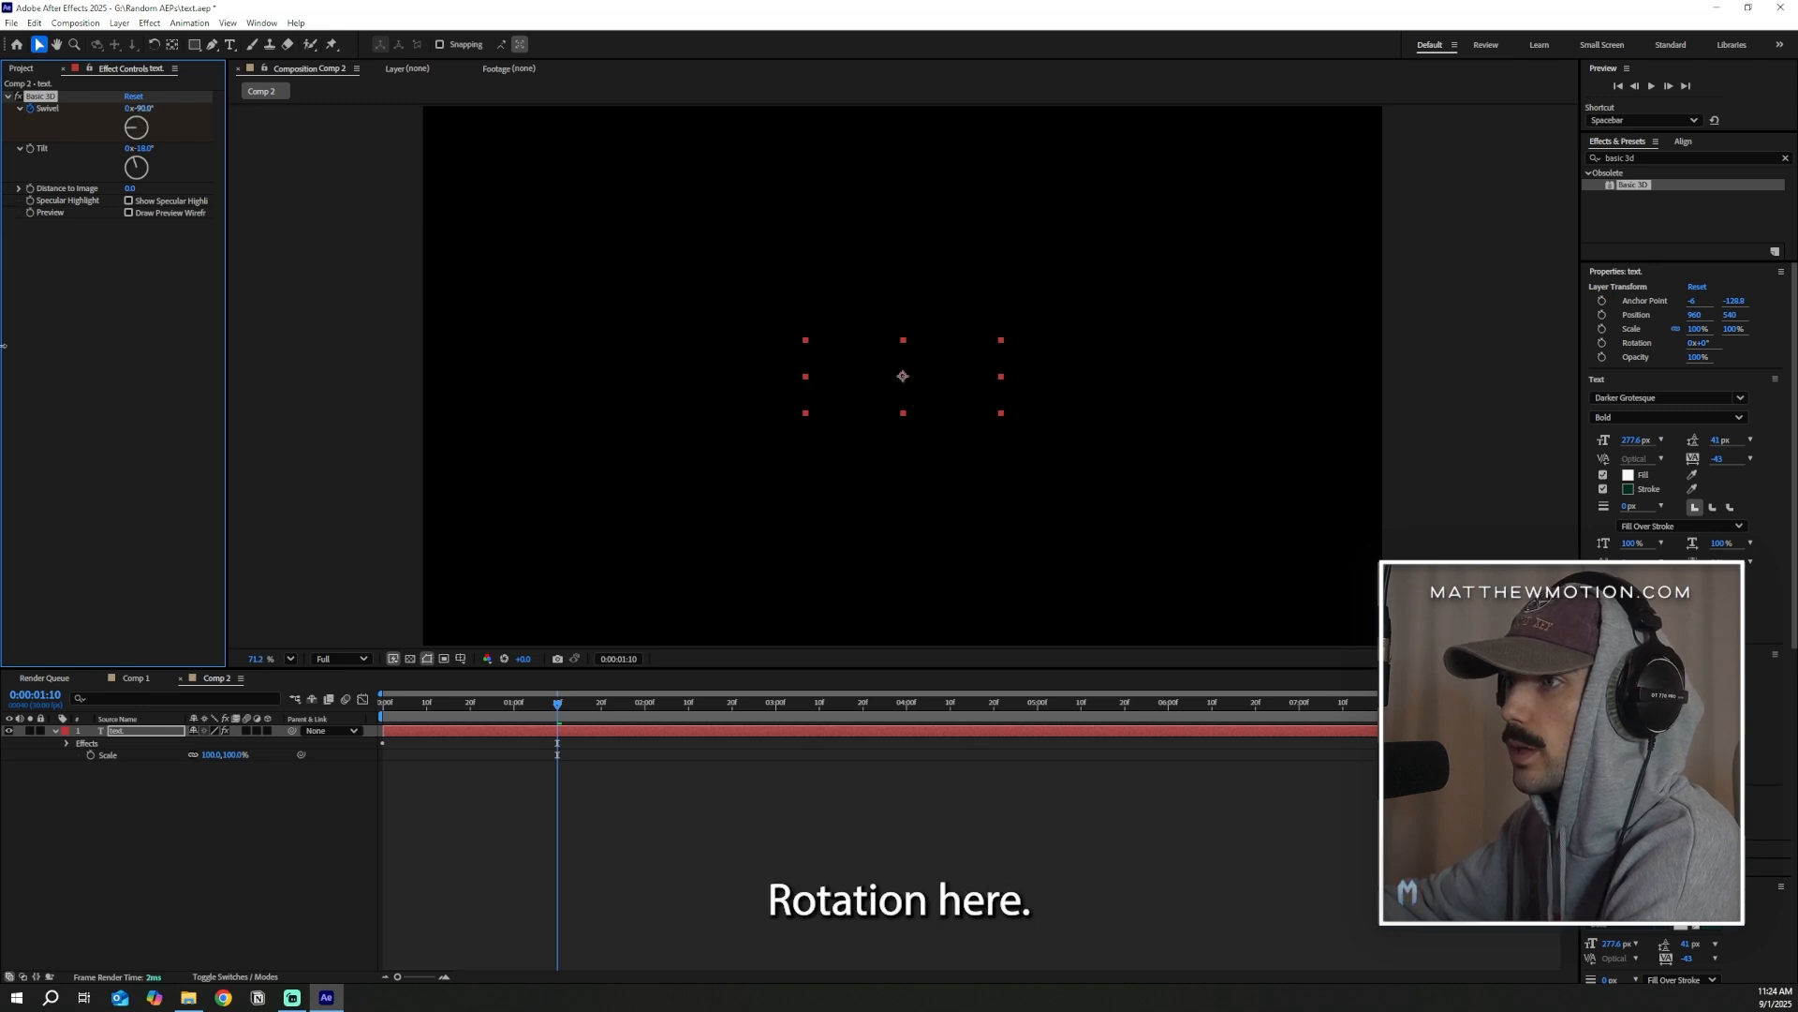
pyautogui.press('u')
pyautogui.moveTo(582, 775); pyautogui.dragTo(344, 740)
pyautogui.click(470, 802)
# Set the composition's duration to 0:00:01:13
pyautogui.click(75, 24)
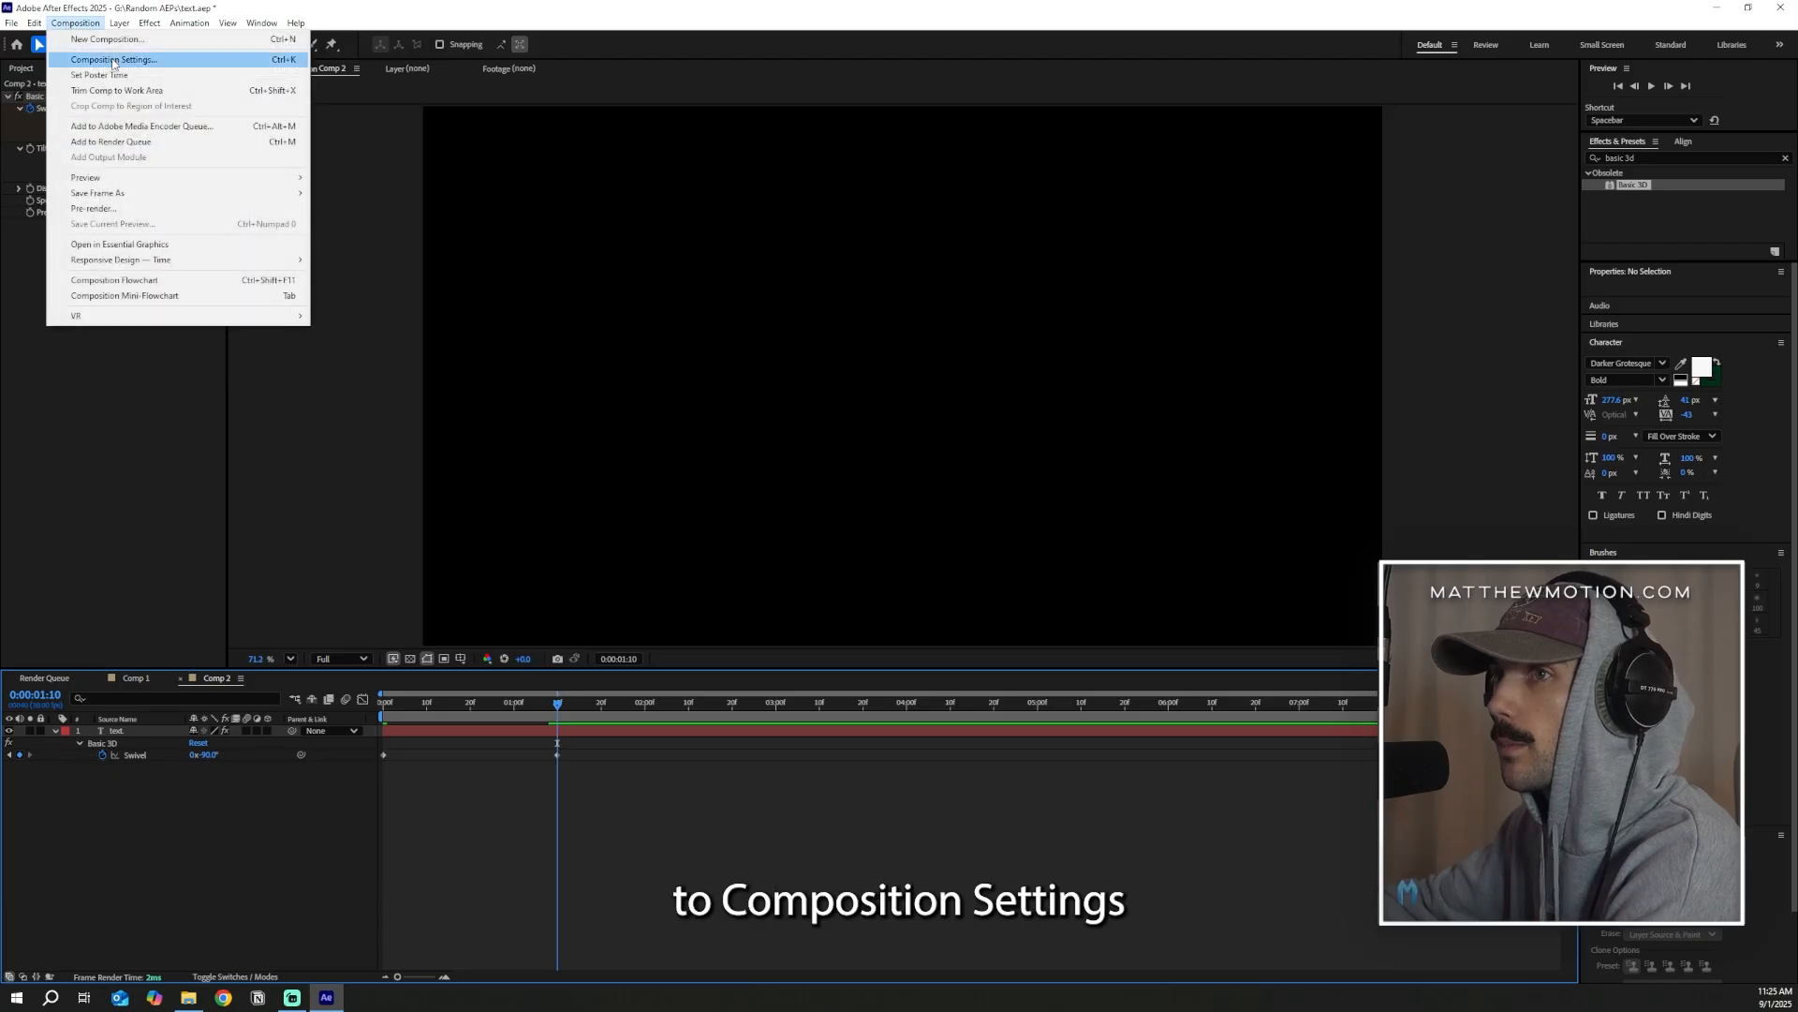
pyautogui.click(122, 59)
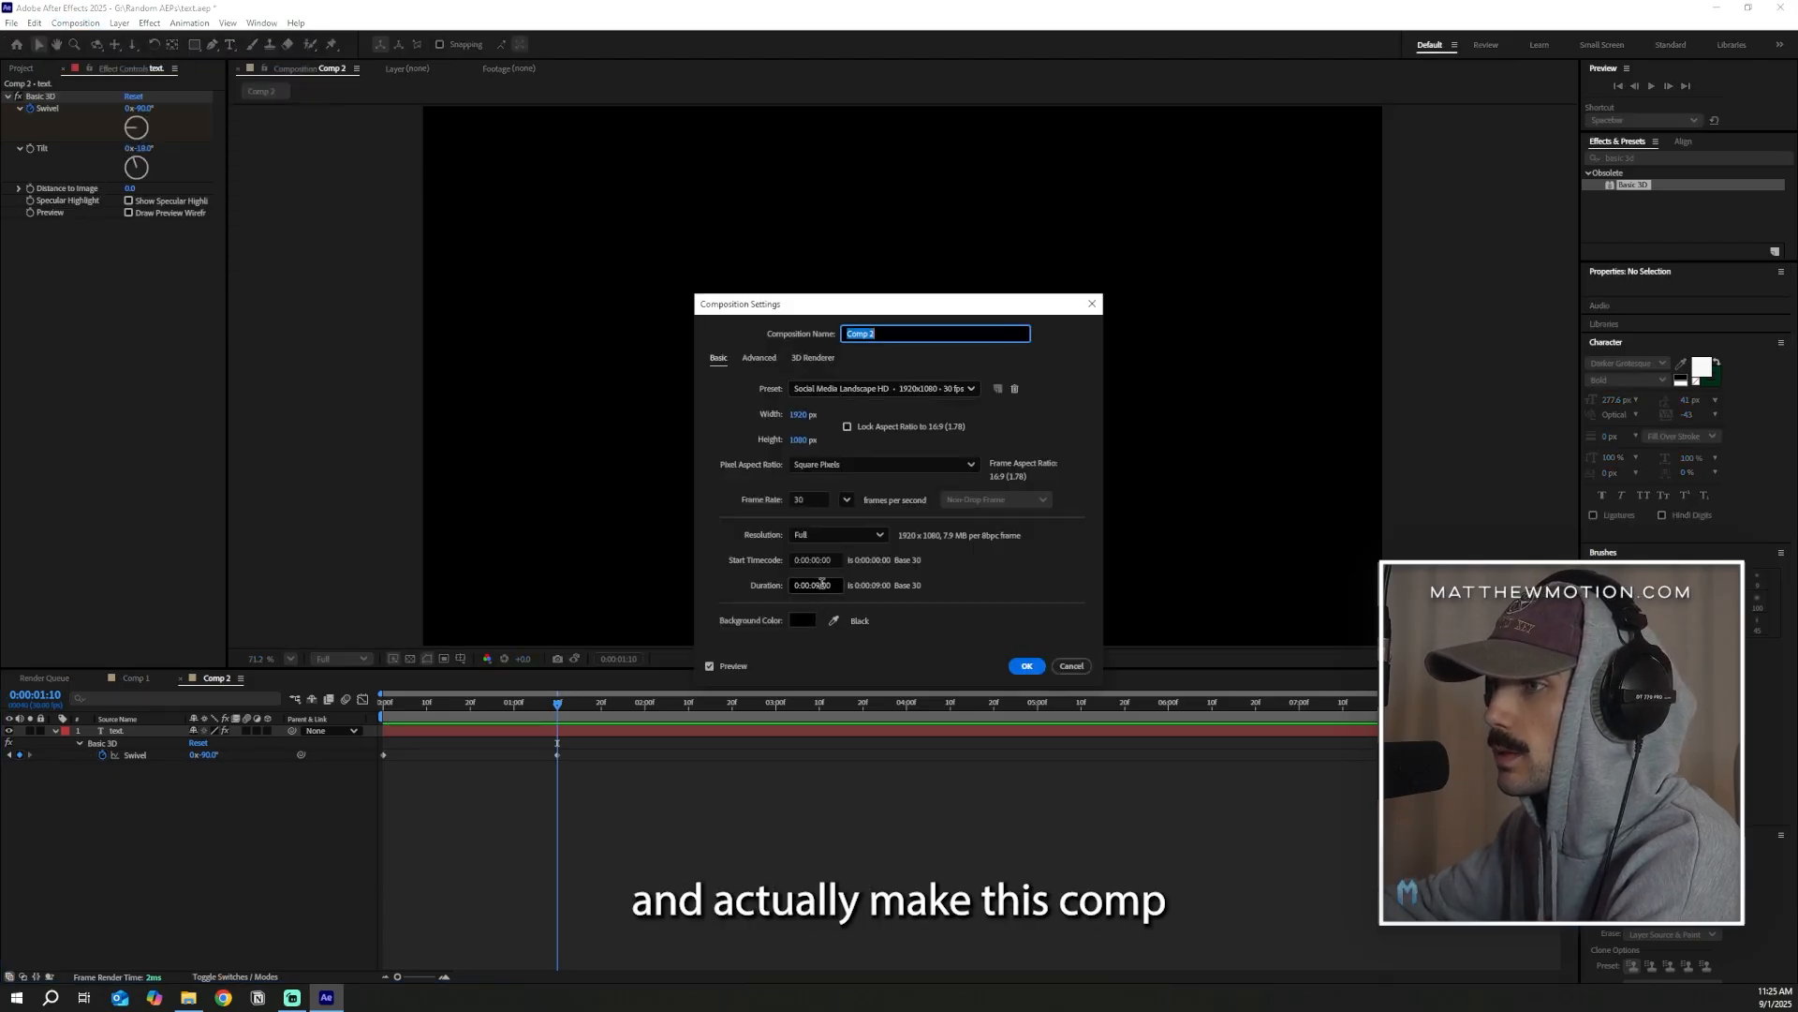
pyautogui.click(821, 584)
pyautogui.press('BackSpace')
pyautogui.write('1')
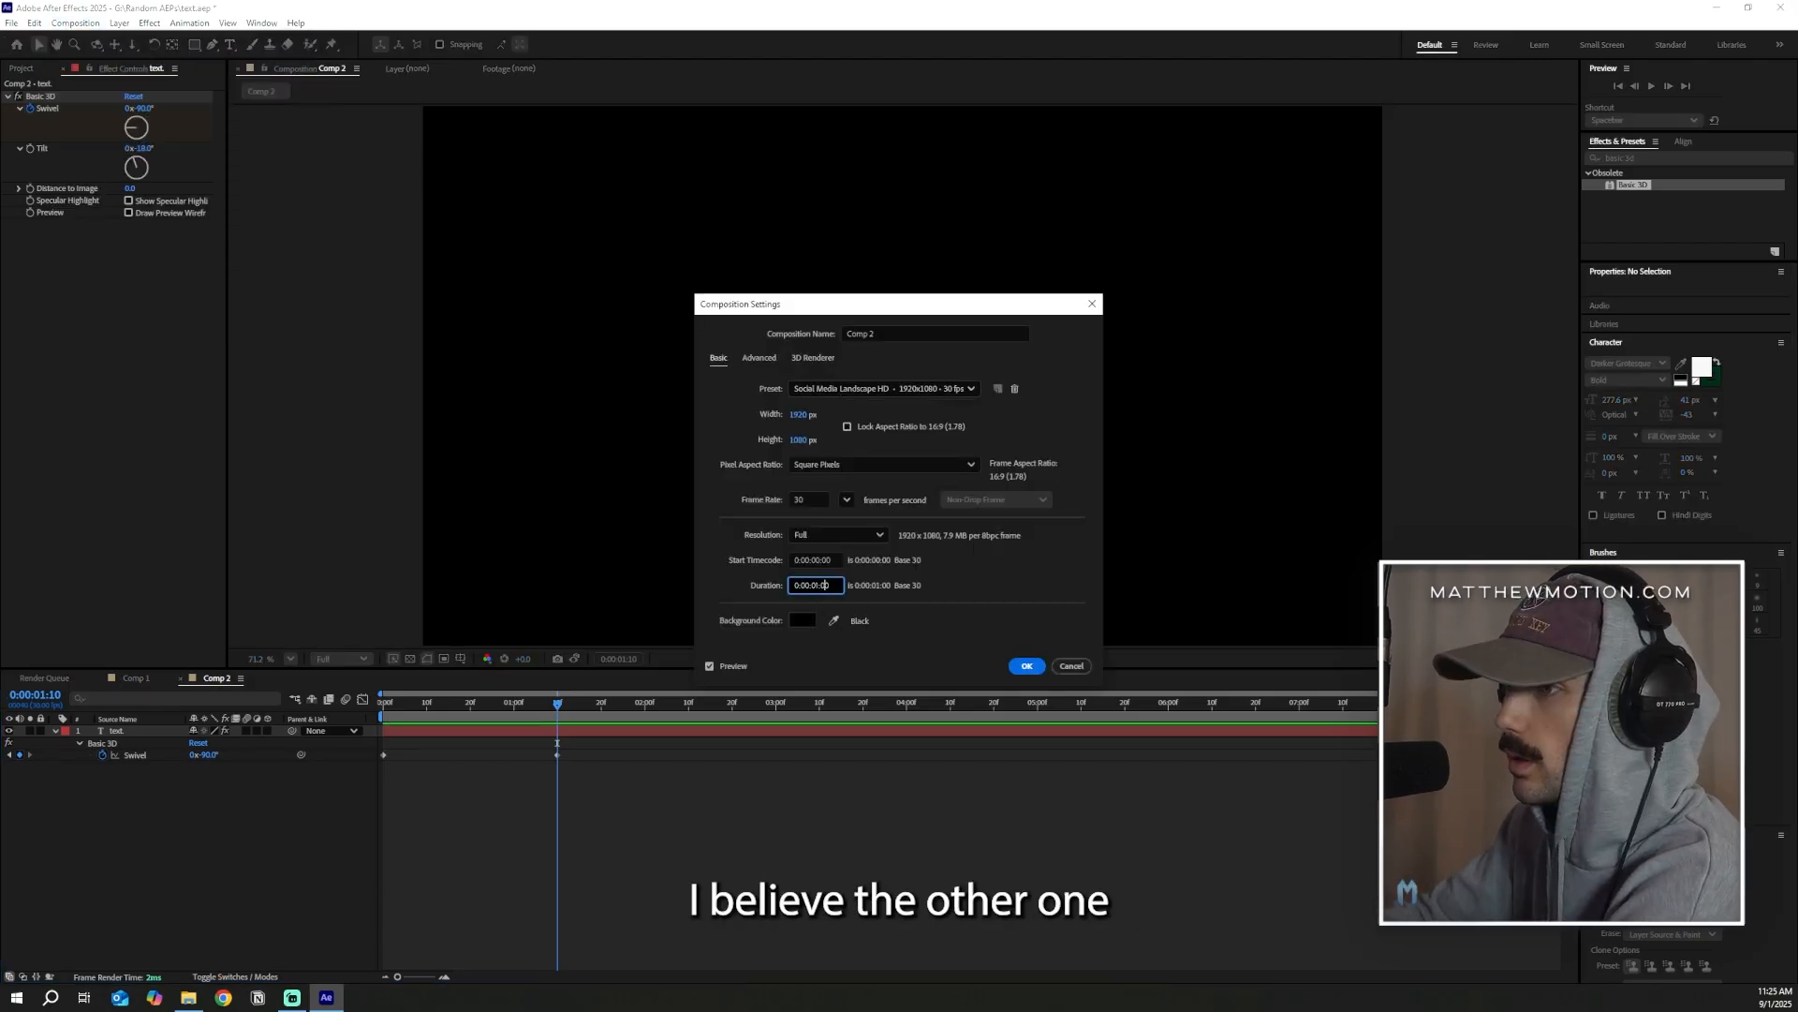
pyautogui.press('Right')
pyautogui.press('Right')
pyautogui.press('Right')
pyautogui.press('BackSpace')
pyautogui.press('BackSpace')
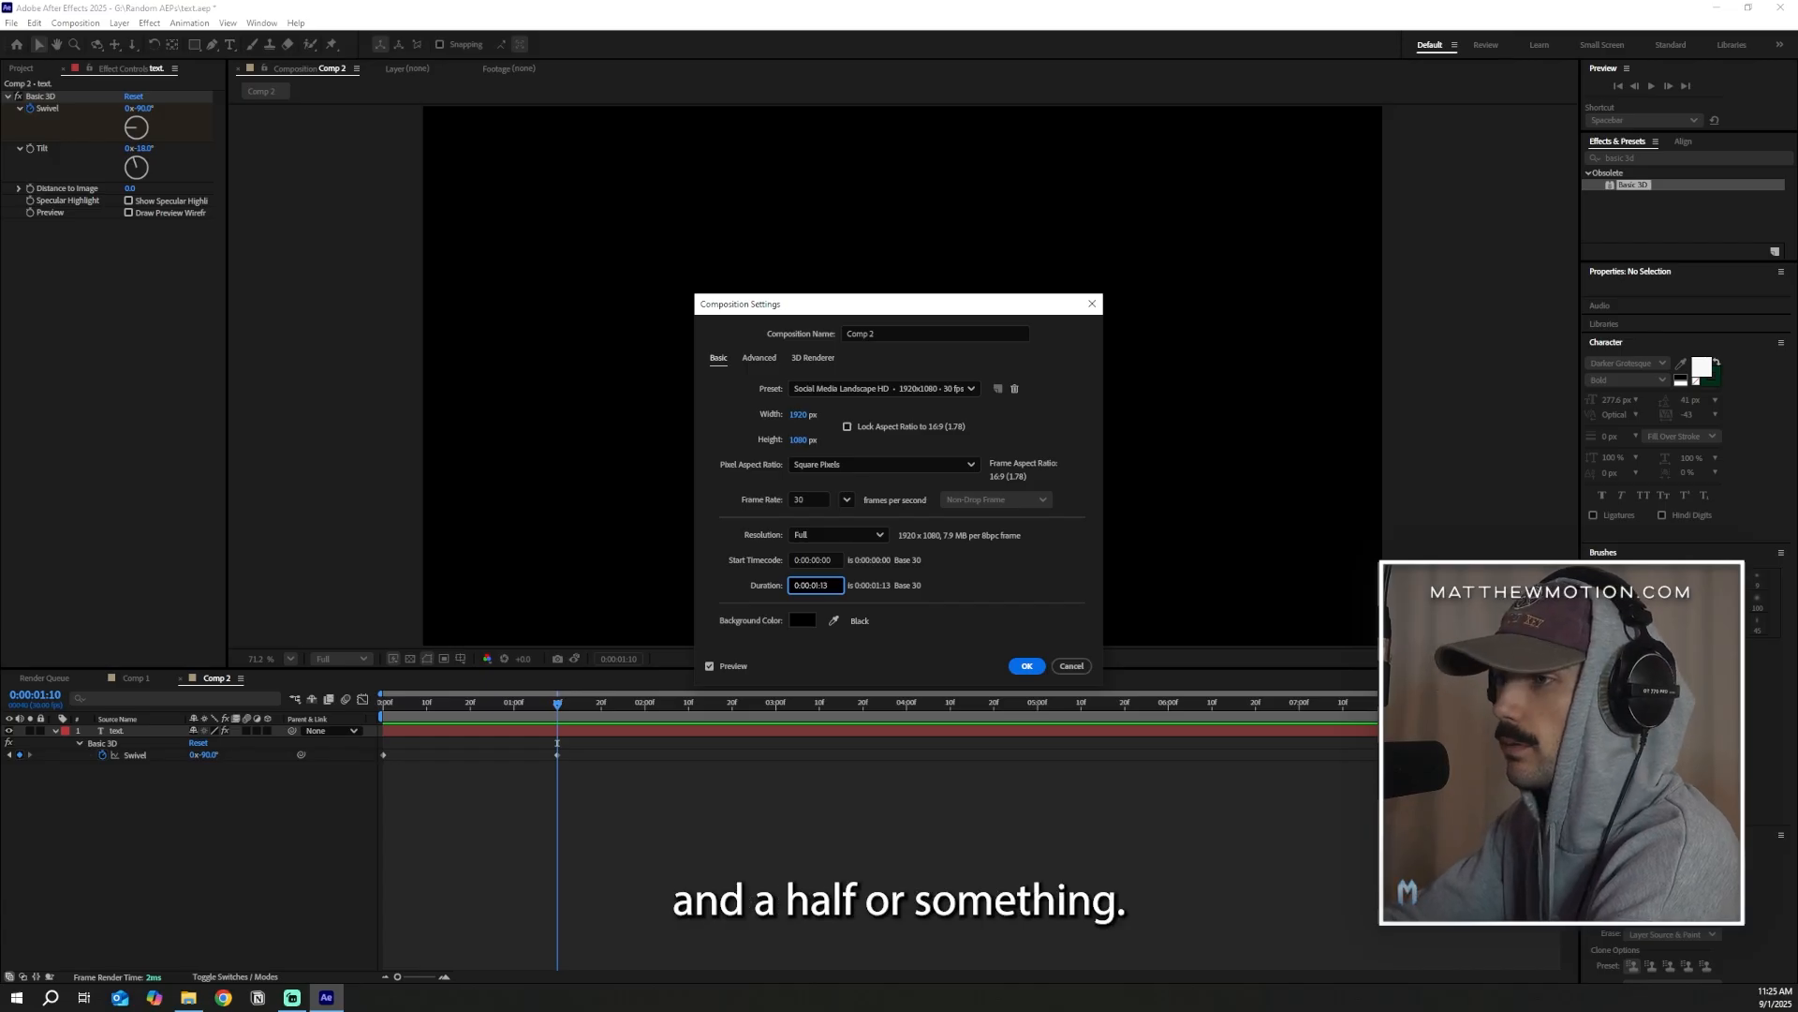
pyautogui.press('Return')
# Play back the swivel animation and return the playhead to the first frame
pyautogui.press('space')
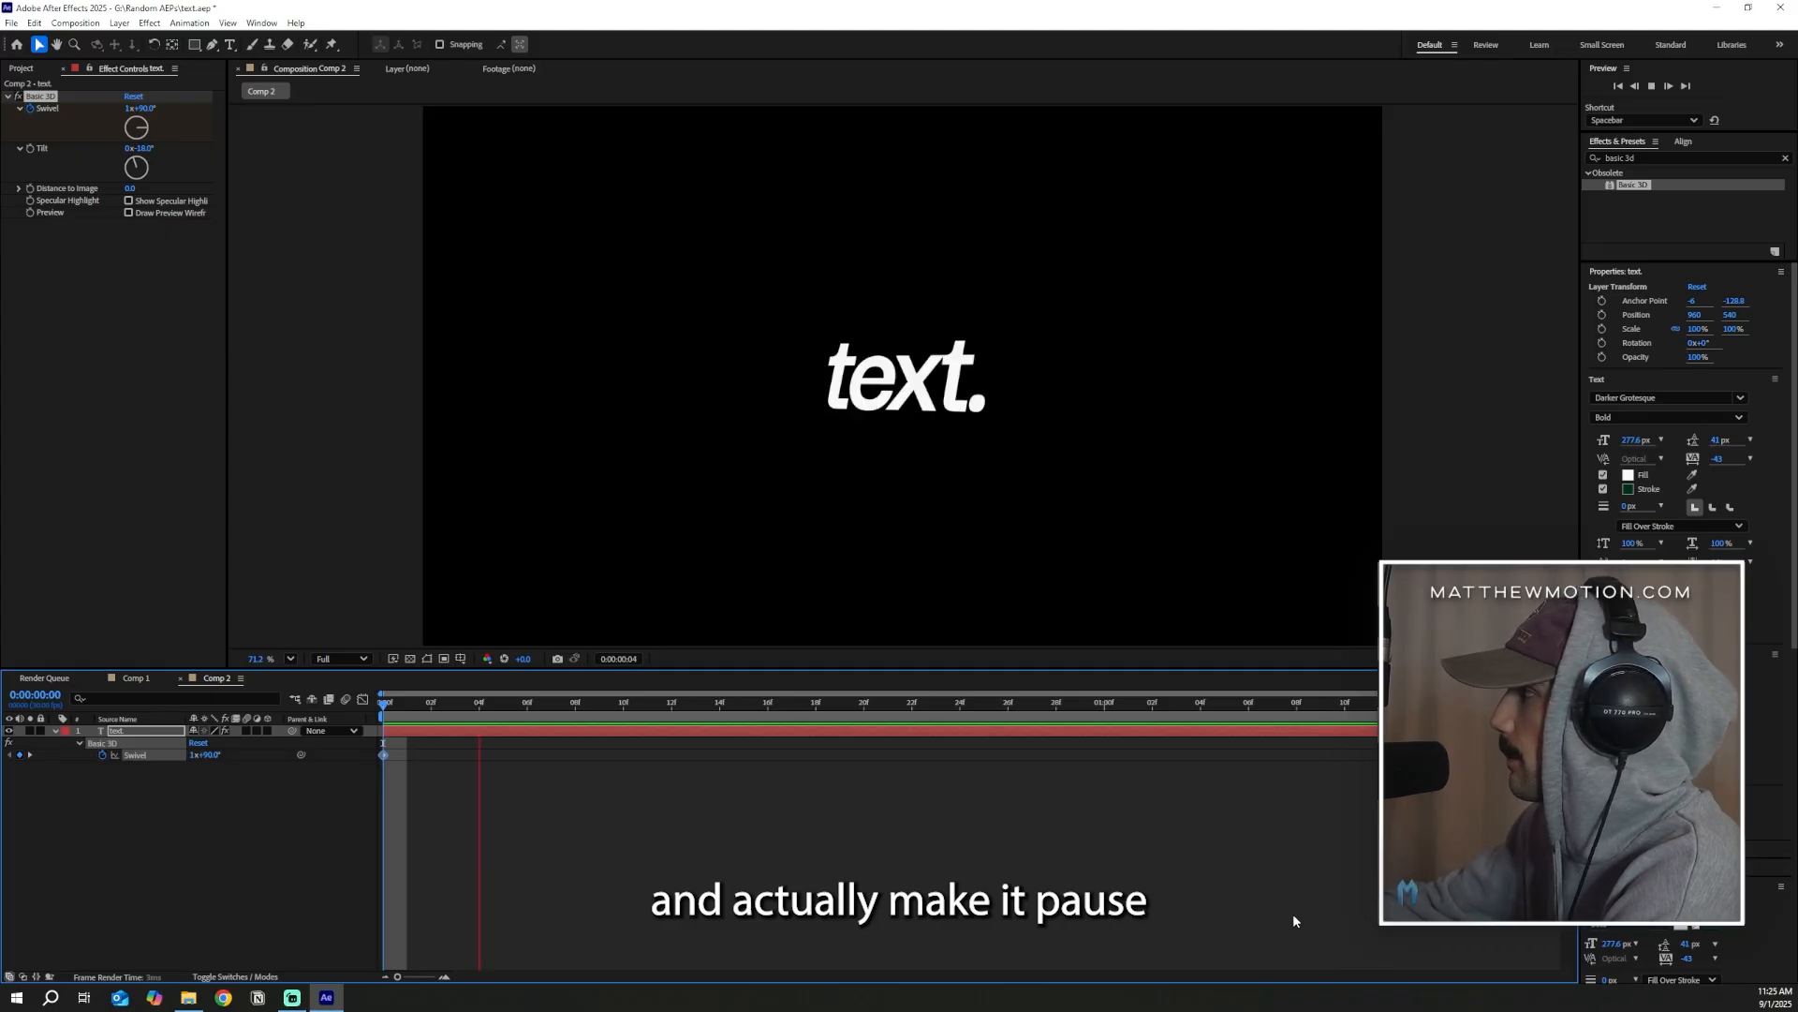
pyautogui.press('space')
pyautogui.moveTo(756, 705); pyautogui.dragTo(2, 761)
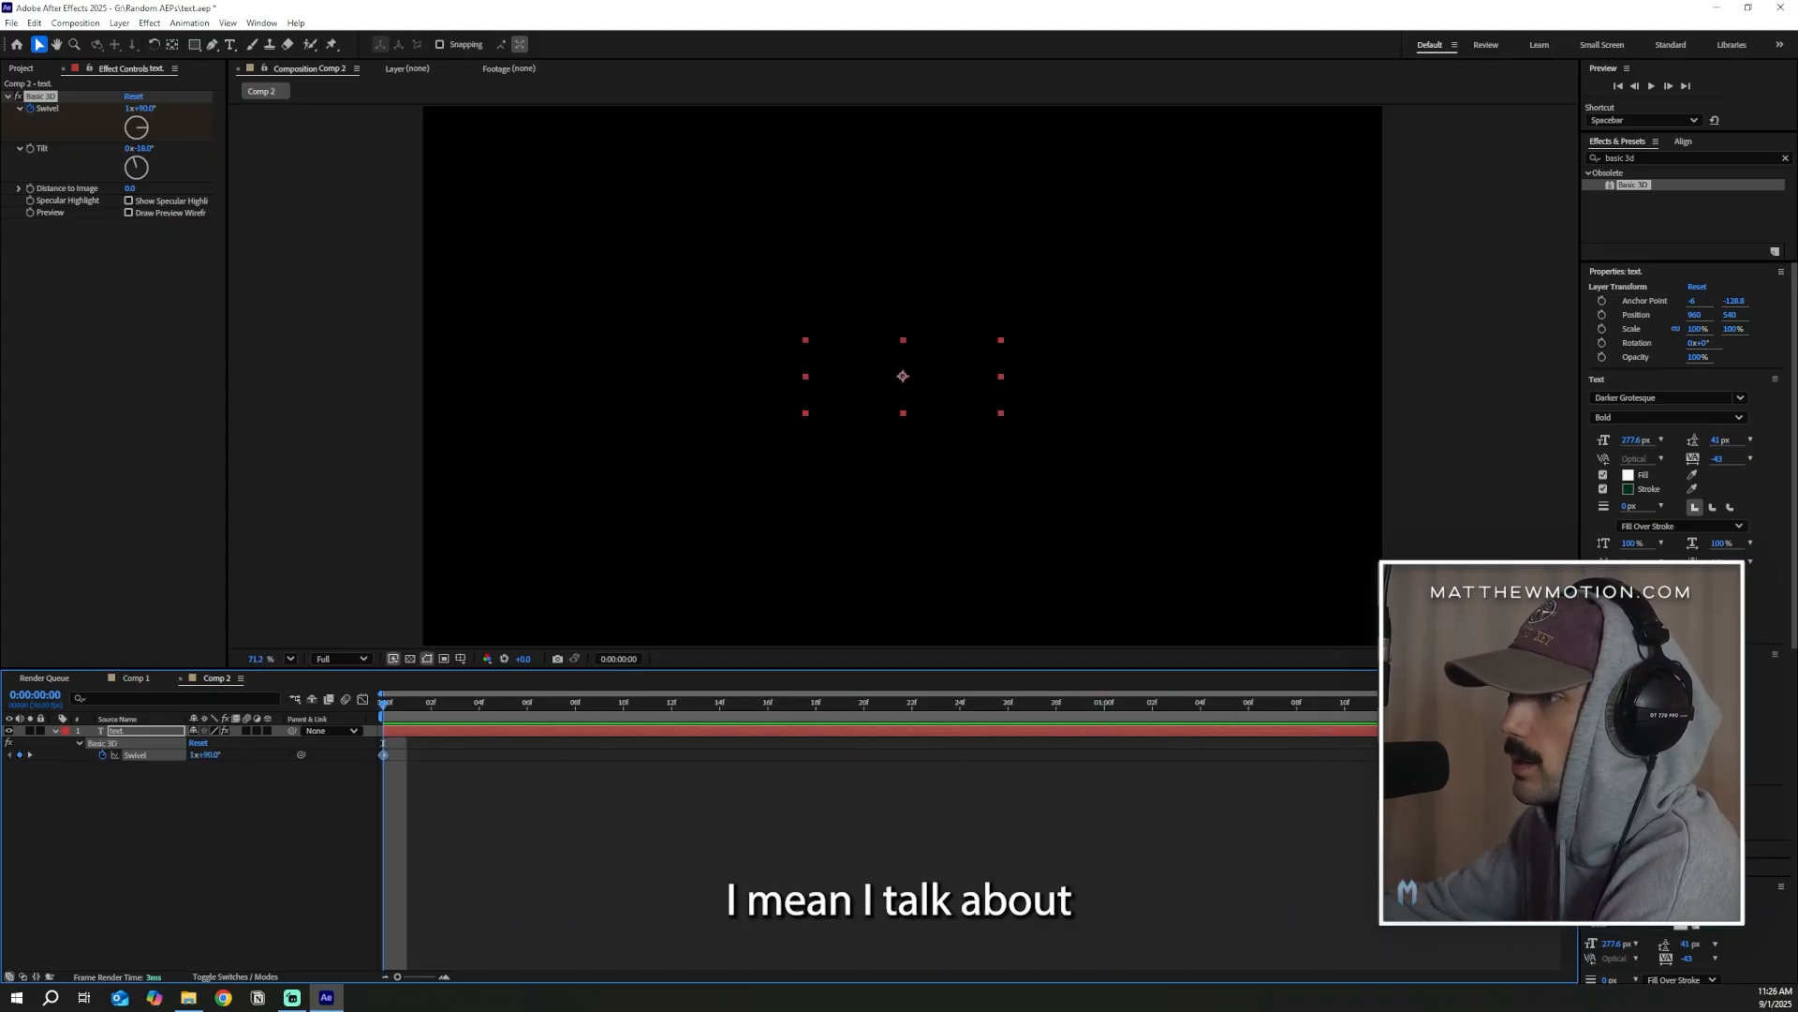
# Apply Easy Ease to the Swivel keyframes and show their value graph in the graph editor
pyautogui.rightClick(1537, 754)
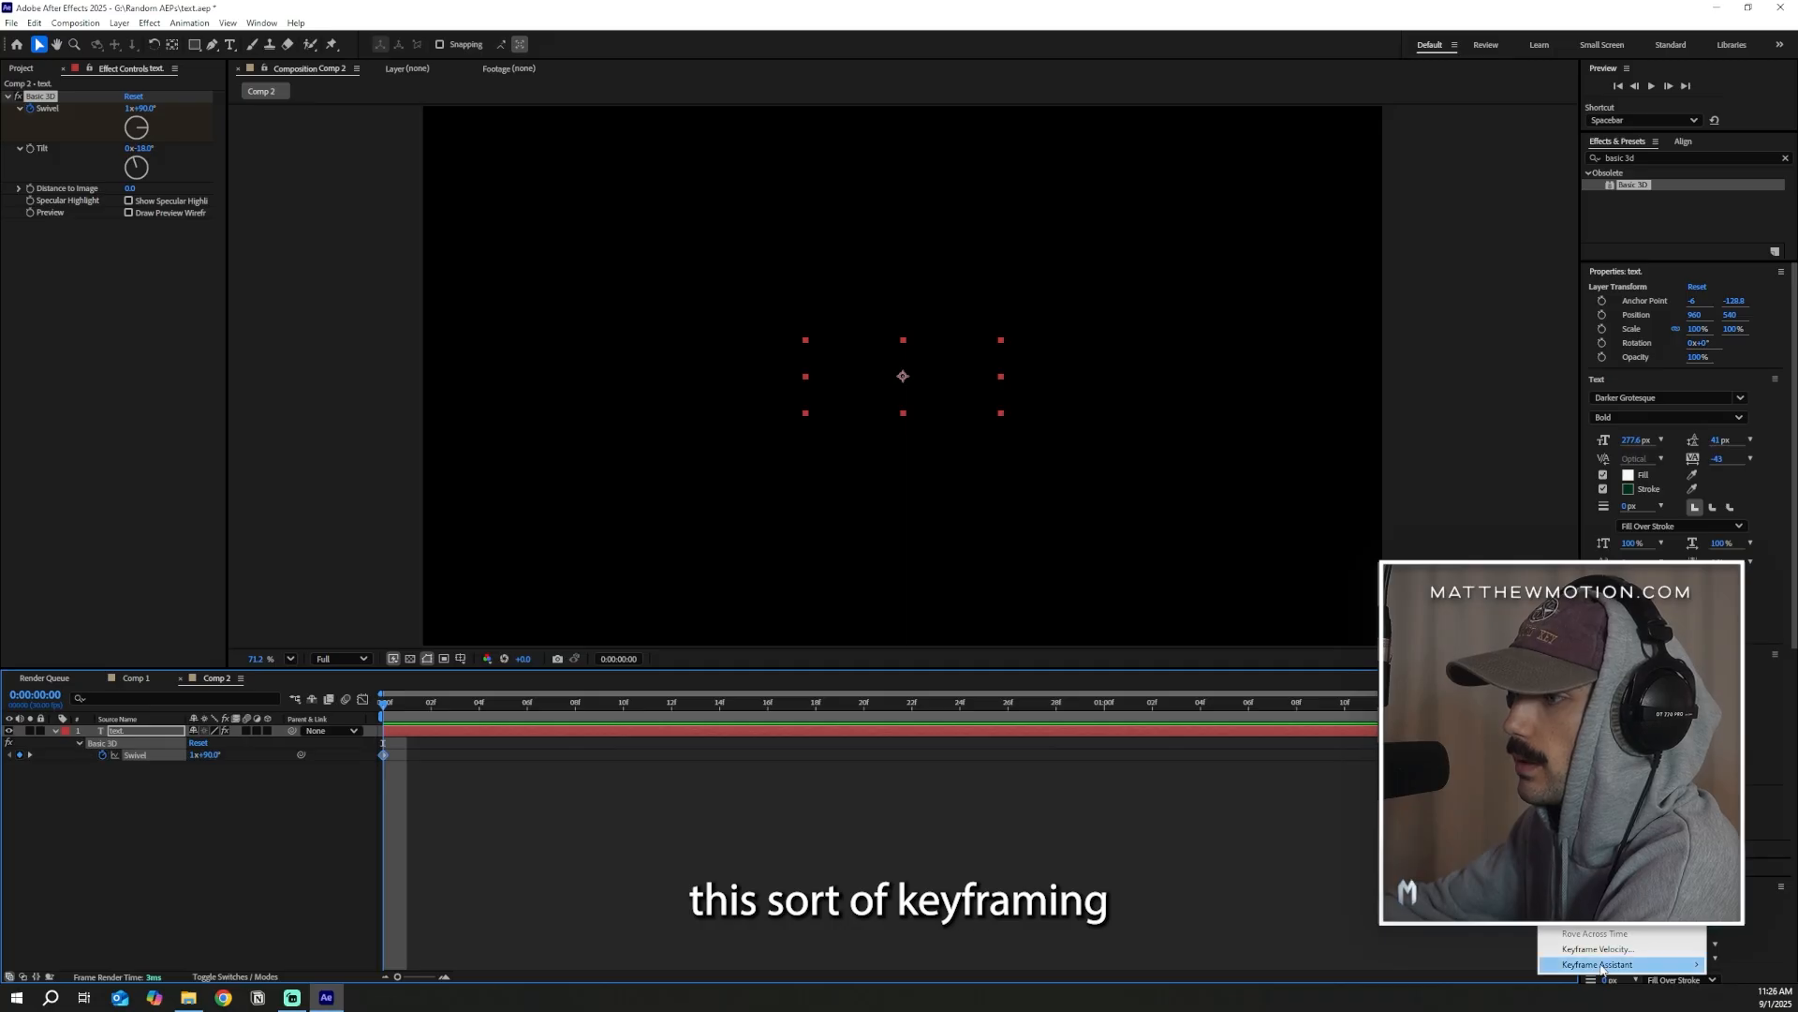
pyautogui.moveTo(1597, 964)
pyautogui.click(1330, 855)
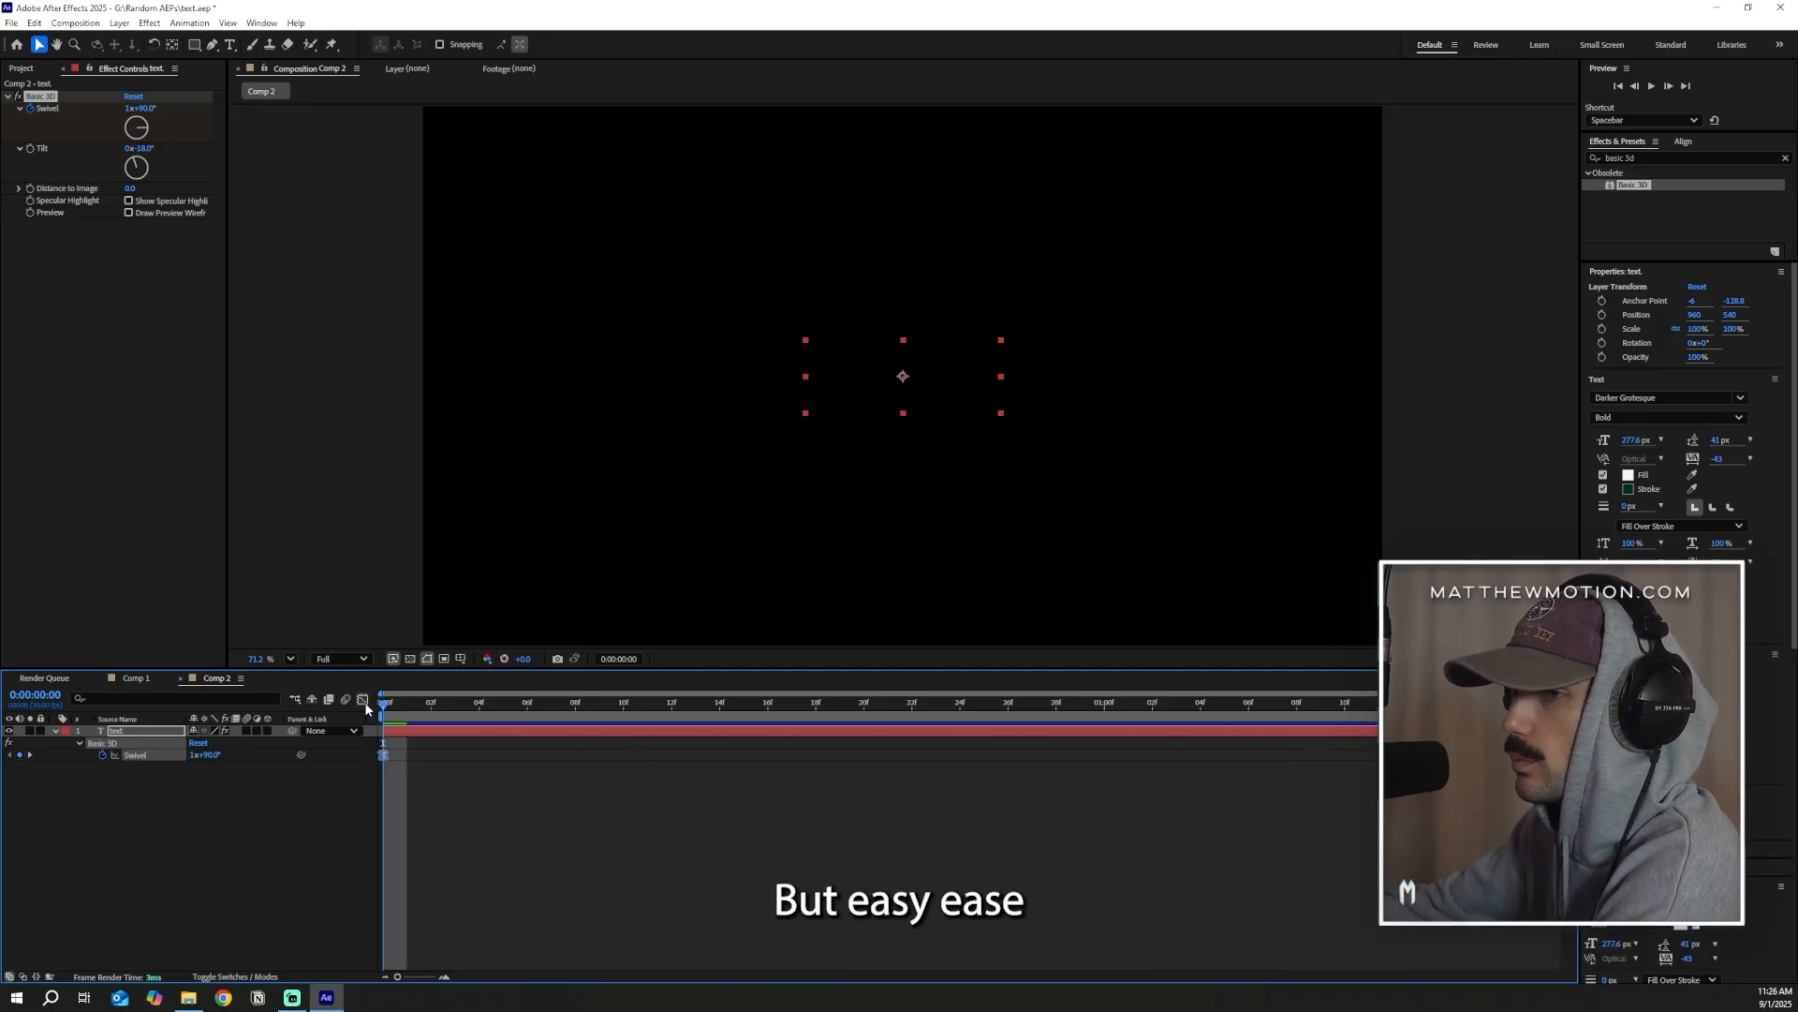
pyautogui.click(363, 701)
pyautogui.rightClick(523, 779)
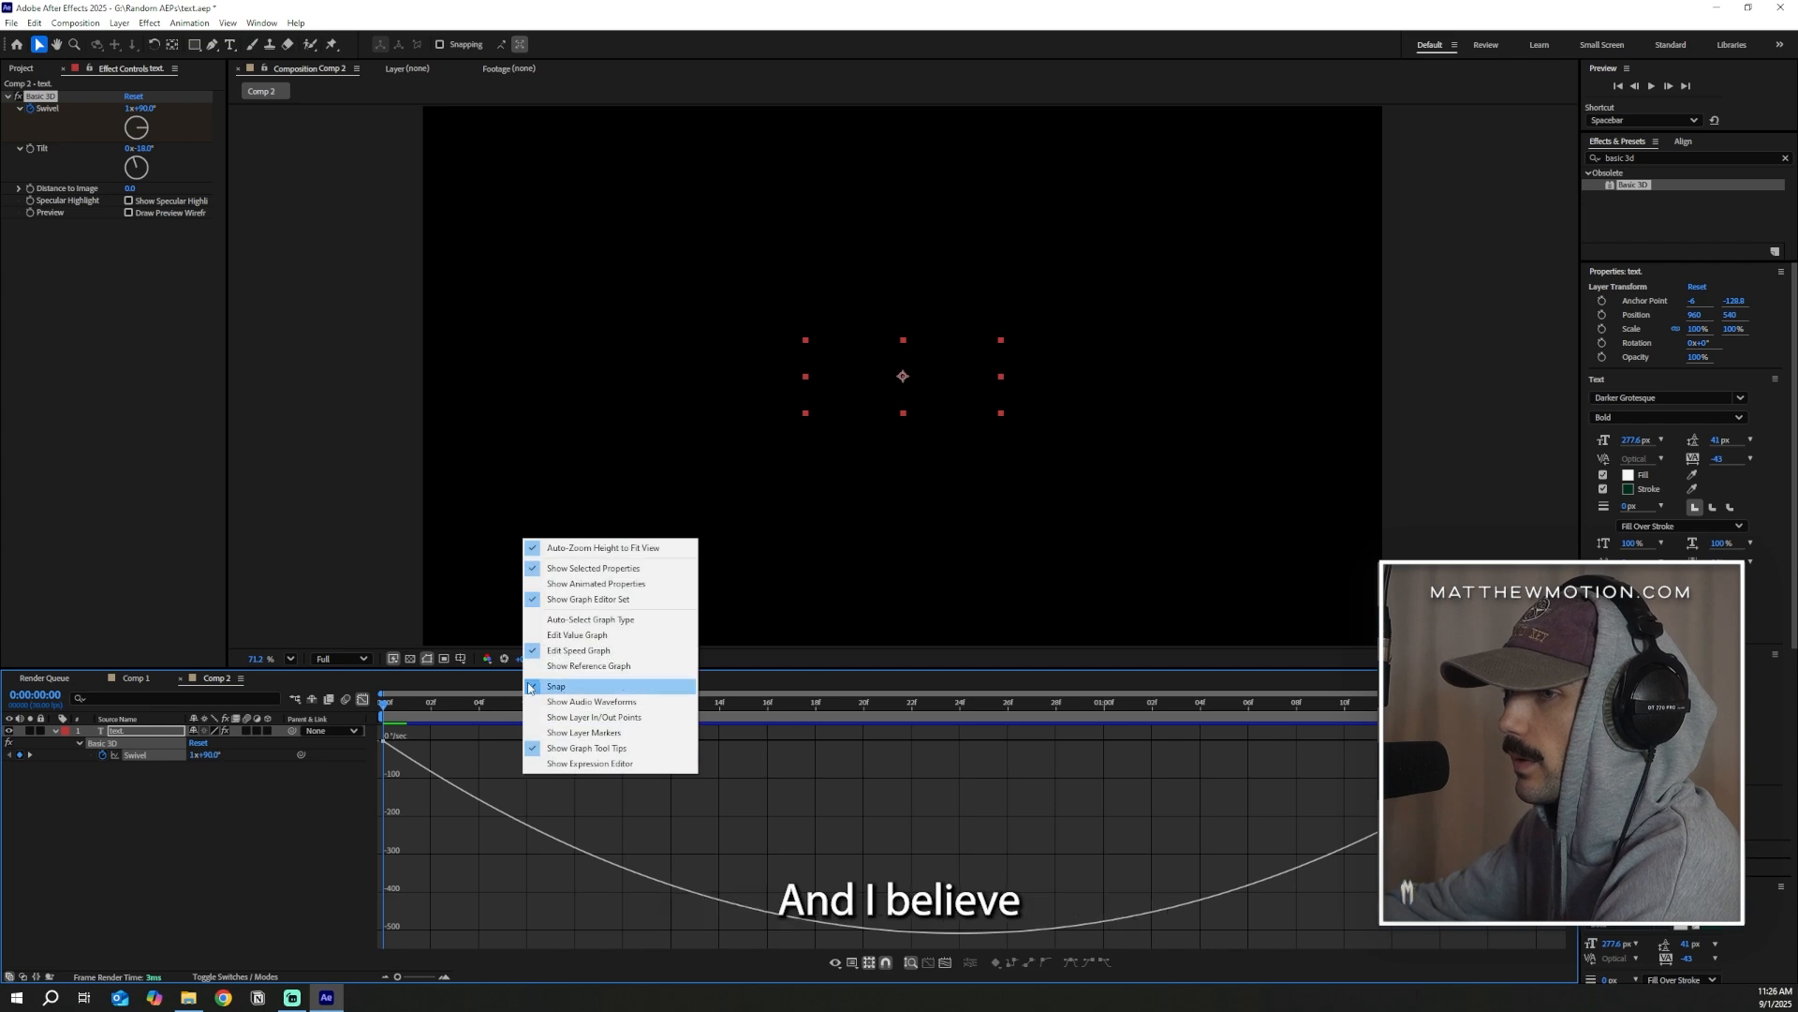
pyautogui.click(577, 635)
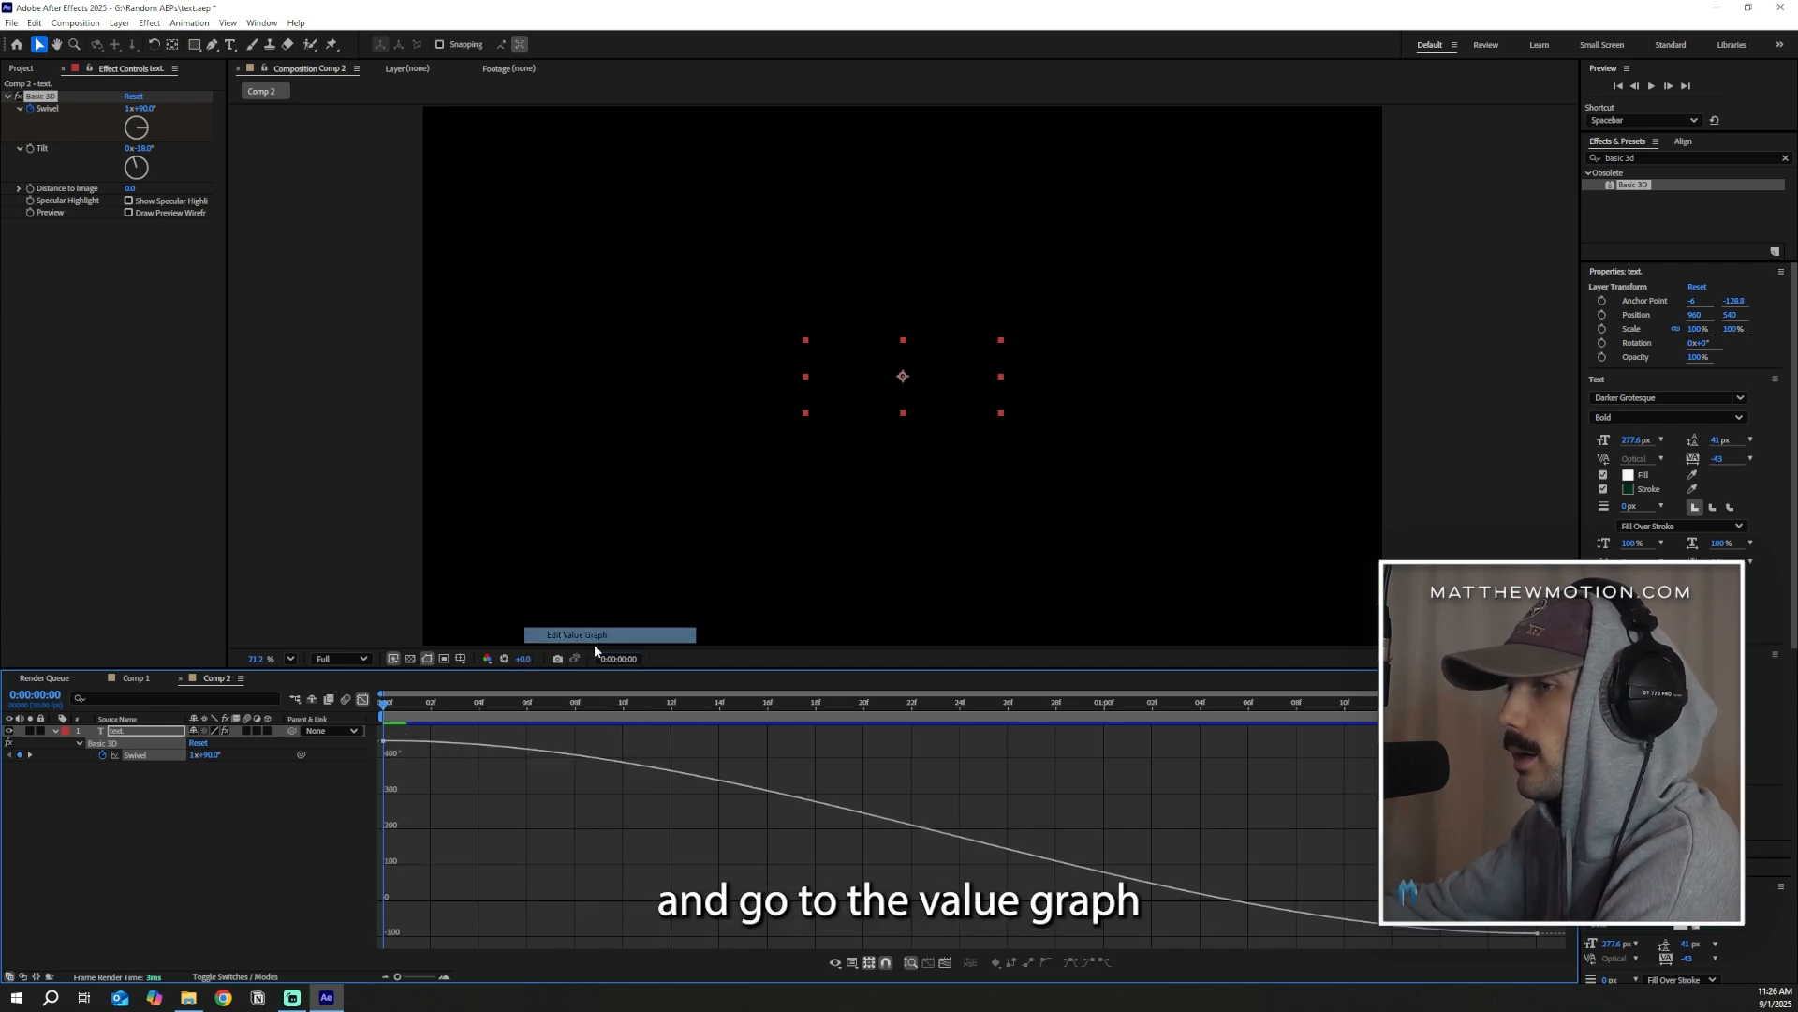
# Reshape the Swivel value curve to be steep at both ends and nearly flat in the middle, and scrub through the rotation
pyautogui.click(384, 741)
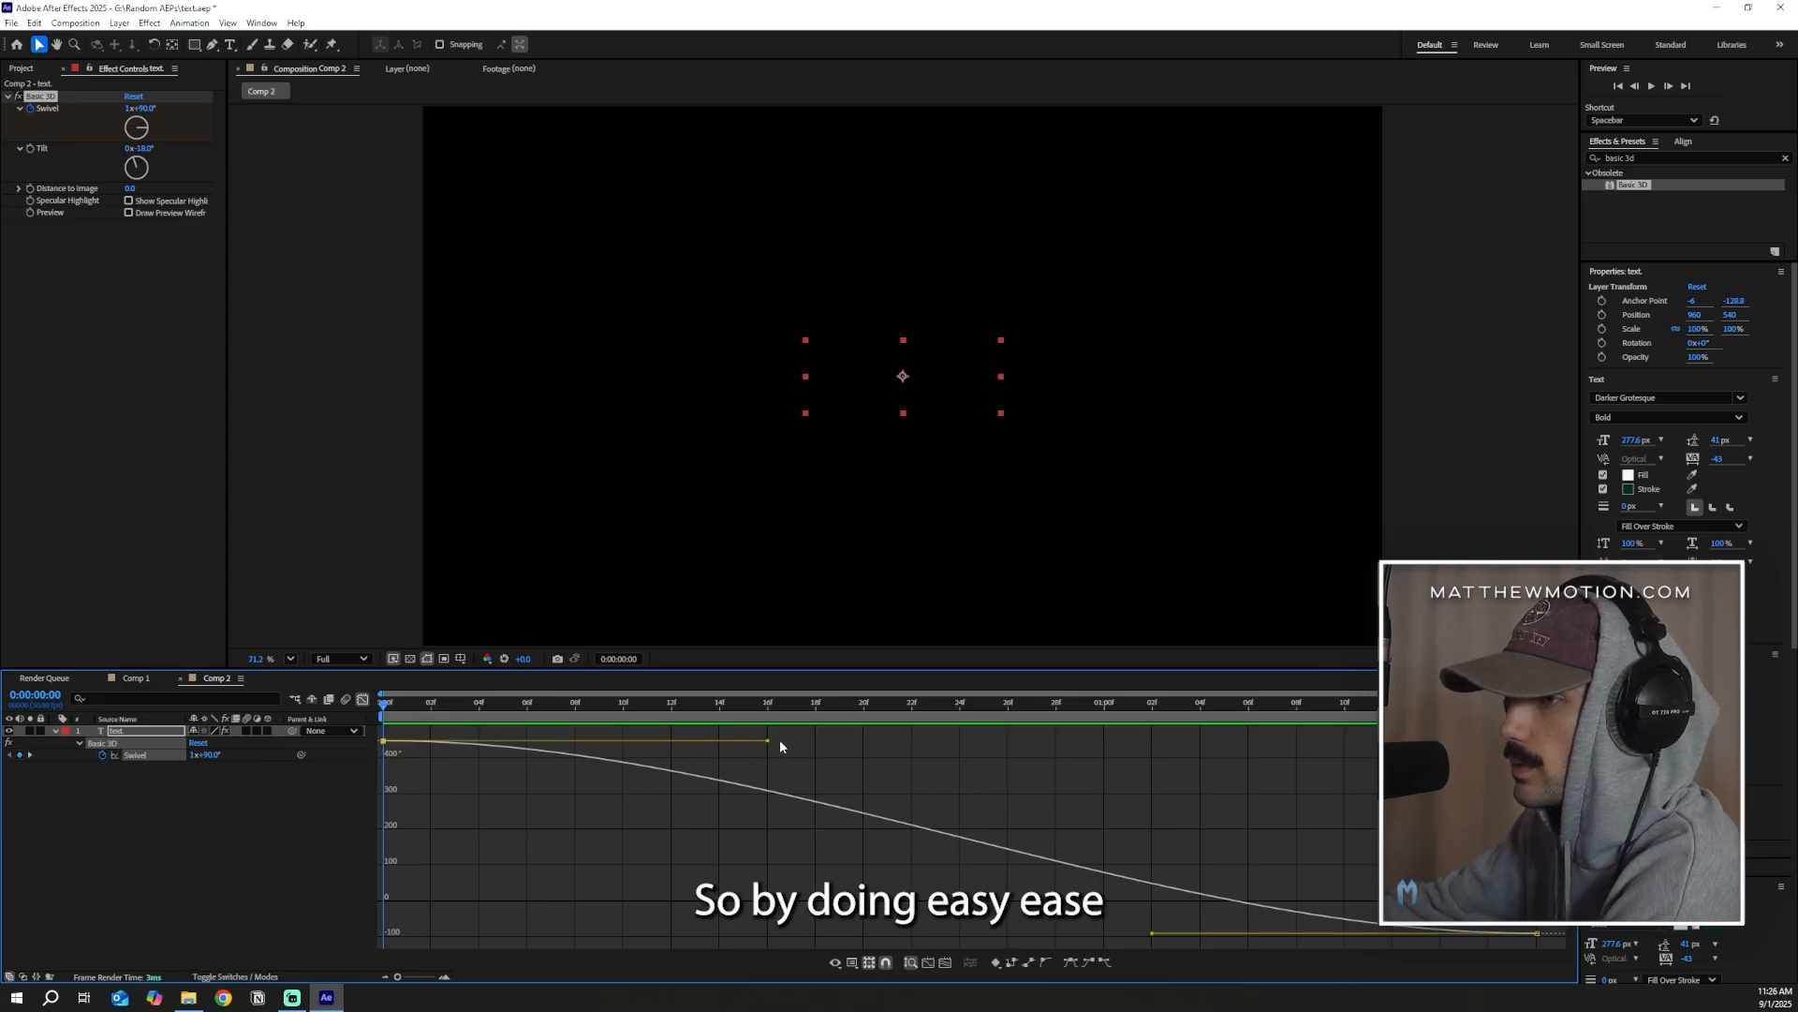
pyautogui.moveTo(771, 743); pyautogui.dragTo(416, 896)
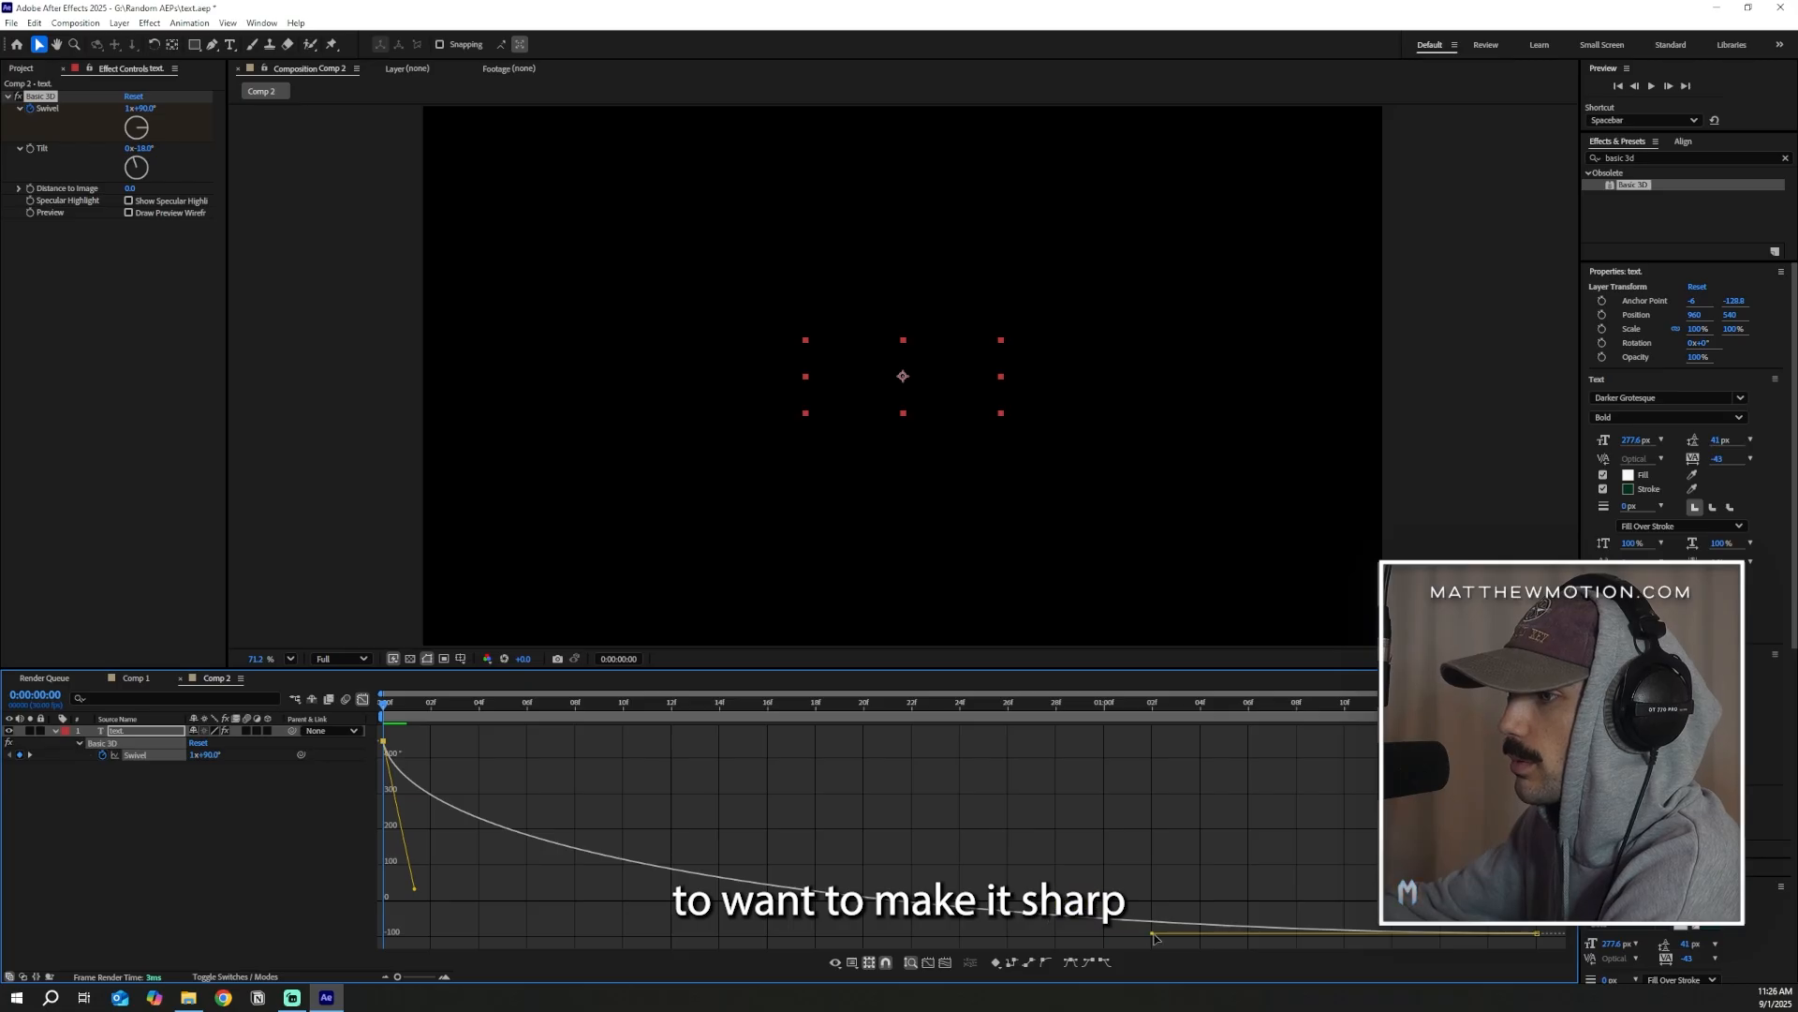
pyautogui.moveTo(1153, 935); pyautogui.dragTo(1504, 786)
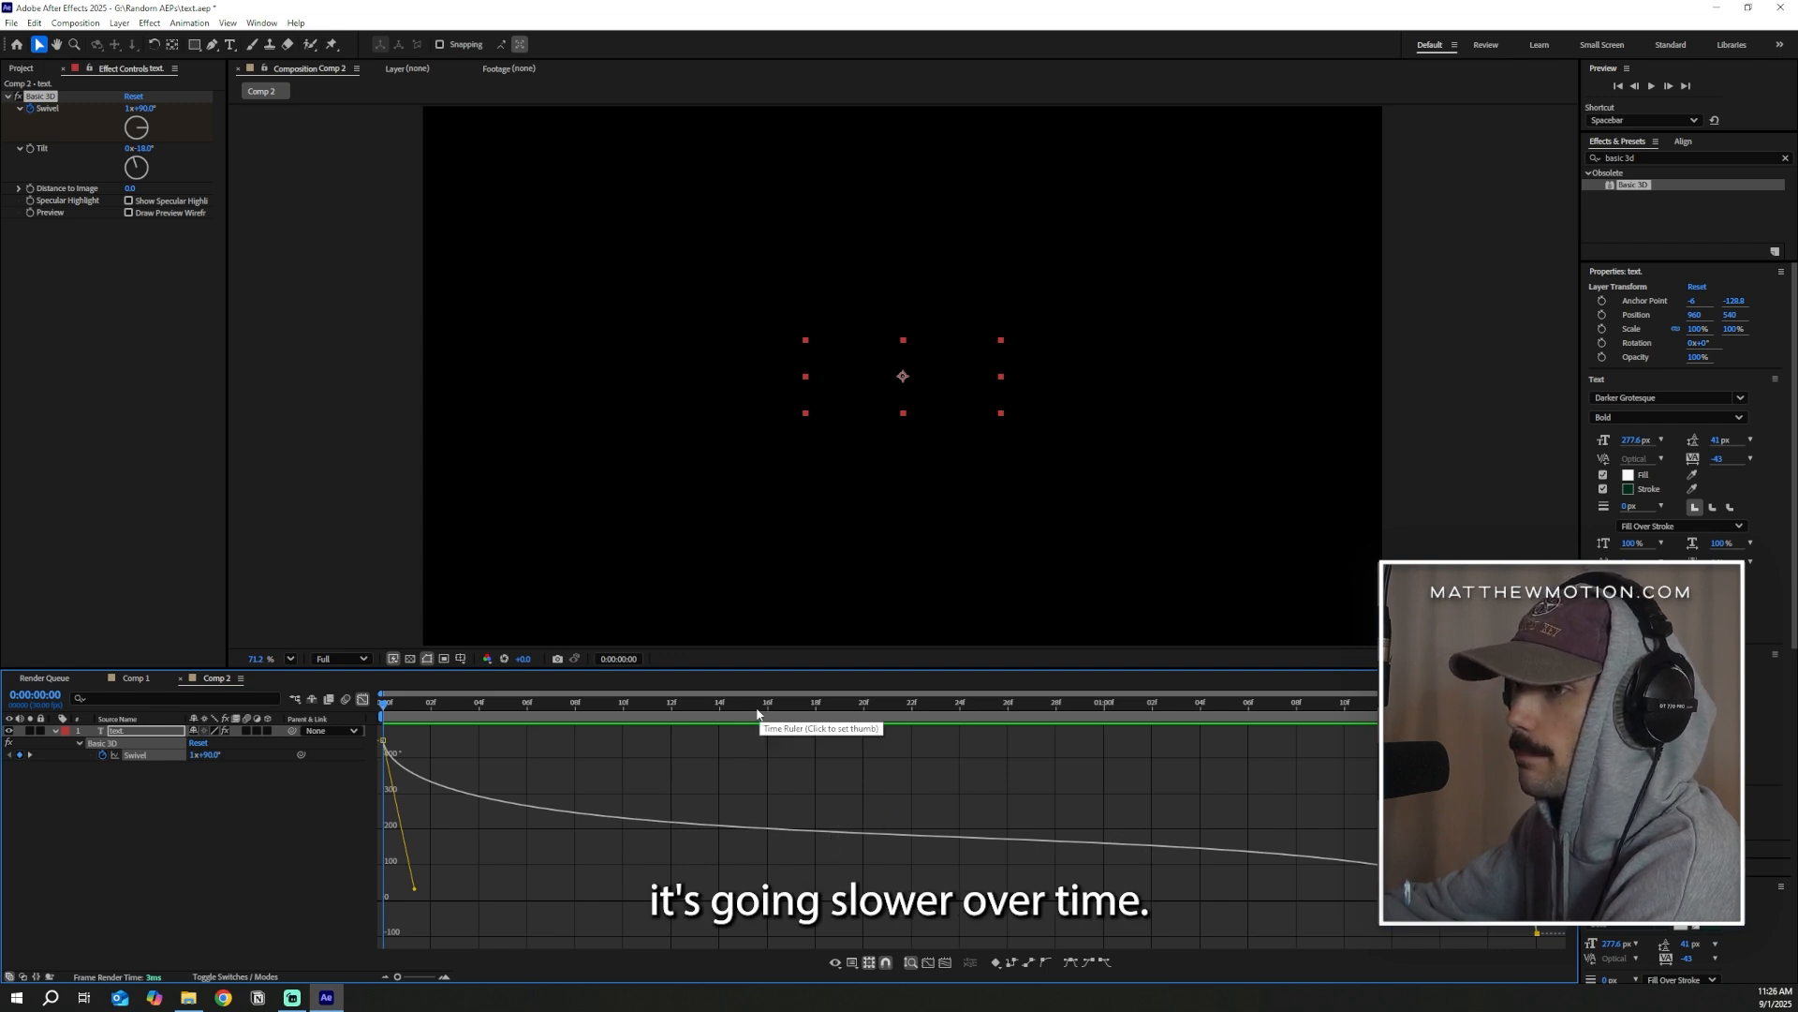
pyautogui.moveTo(521, 706); pyautogui.dragTo(795, 742)
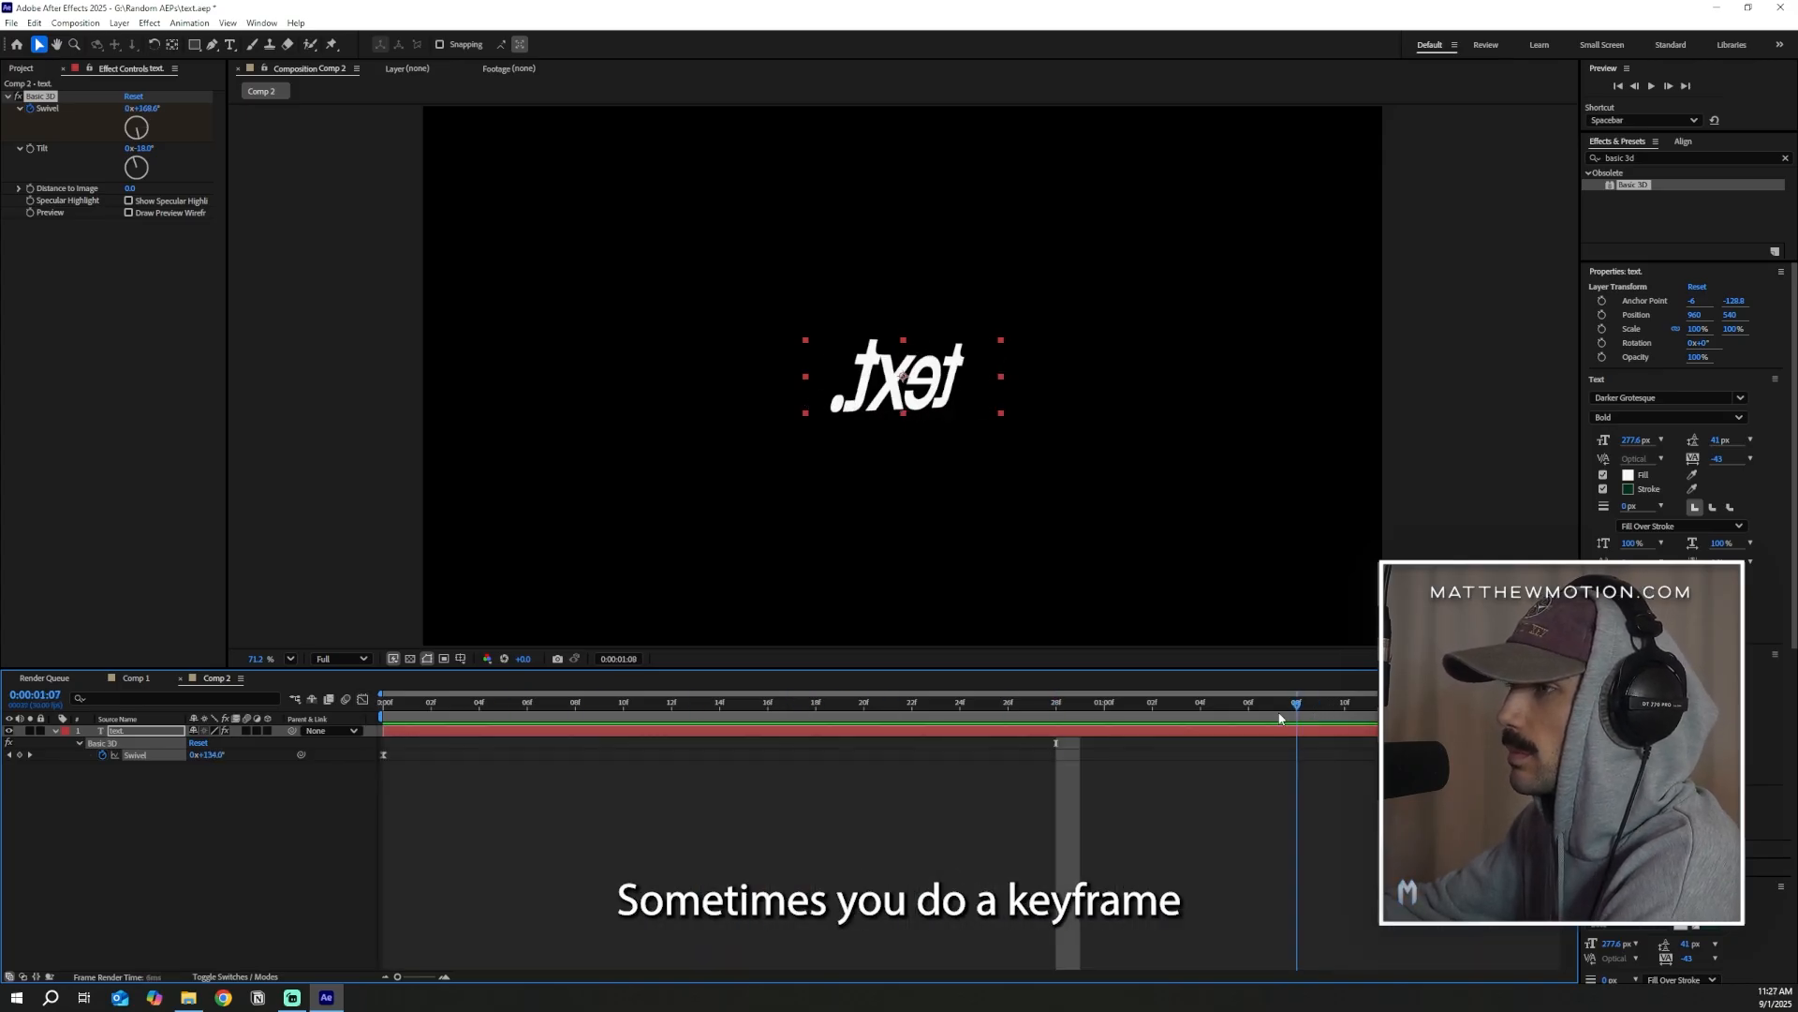
pyautogui.moveTo(1295, 740); pyautogui.dragTo(1044, 681)
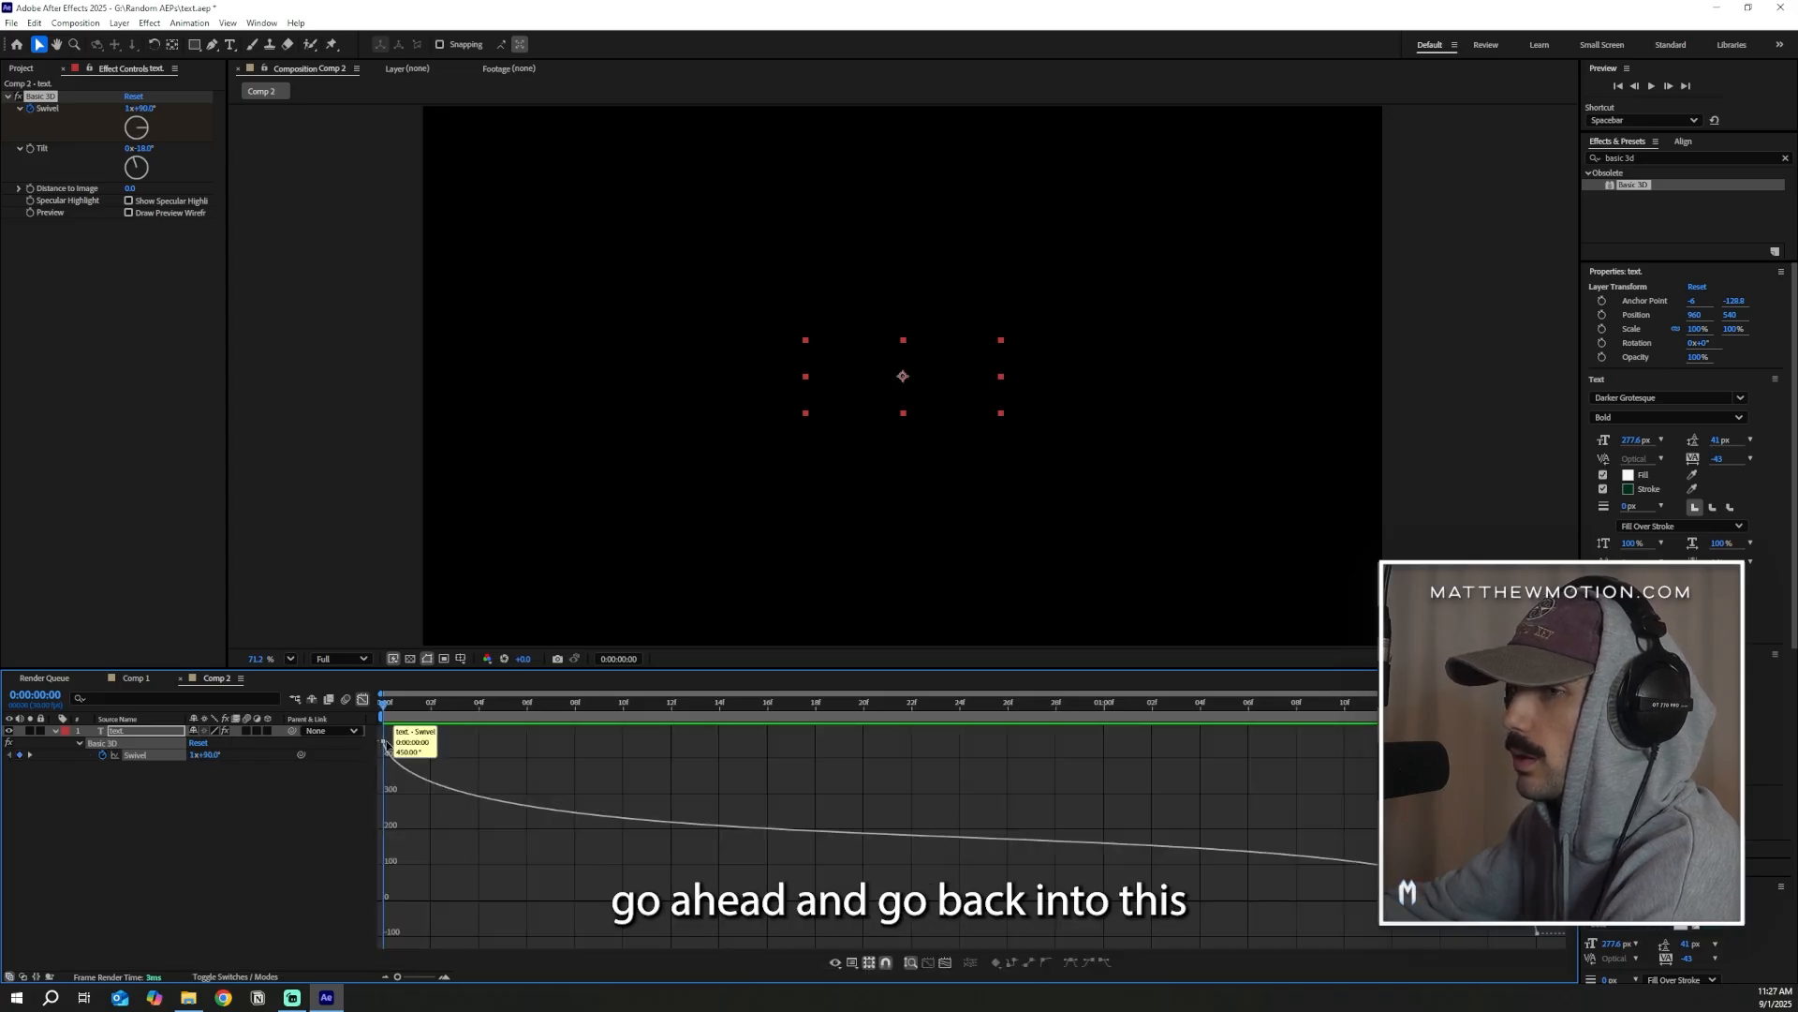
# Shift all Swivel keyframes down together in the value graph so the curve's slow middle section sits near 0°, previewing the rotation
pyautogui.hotkey('ctrl', 'a')
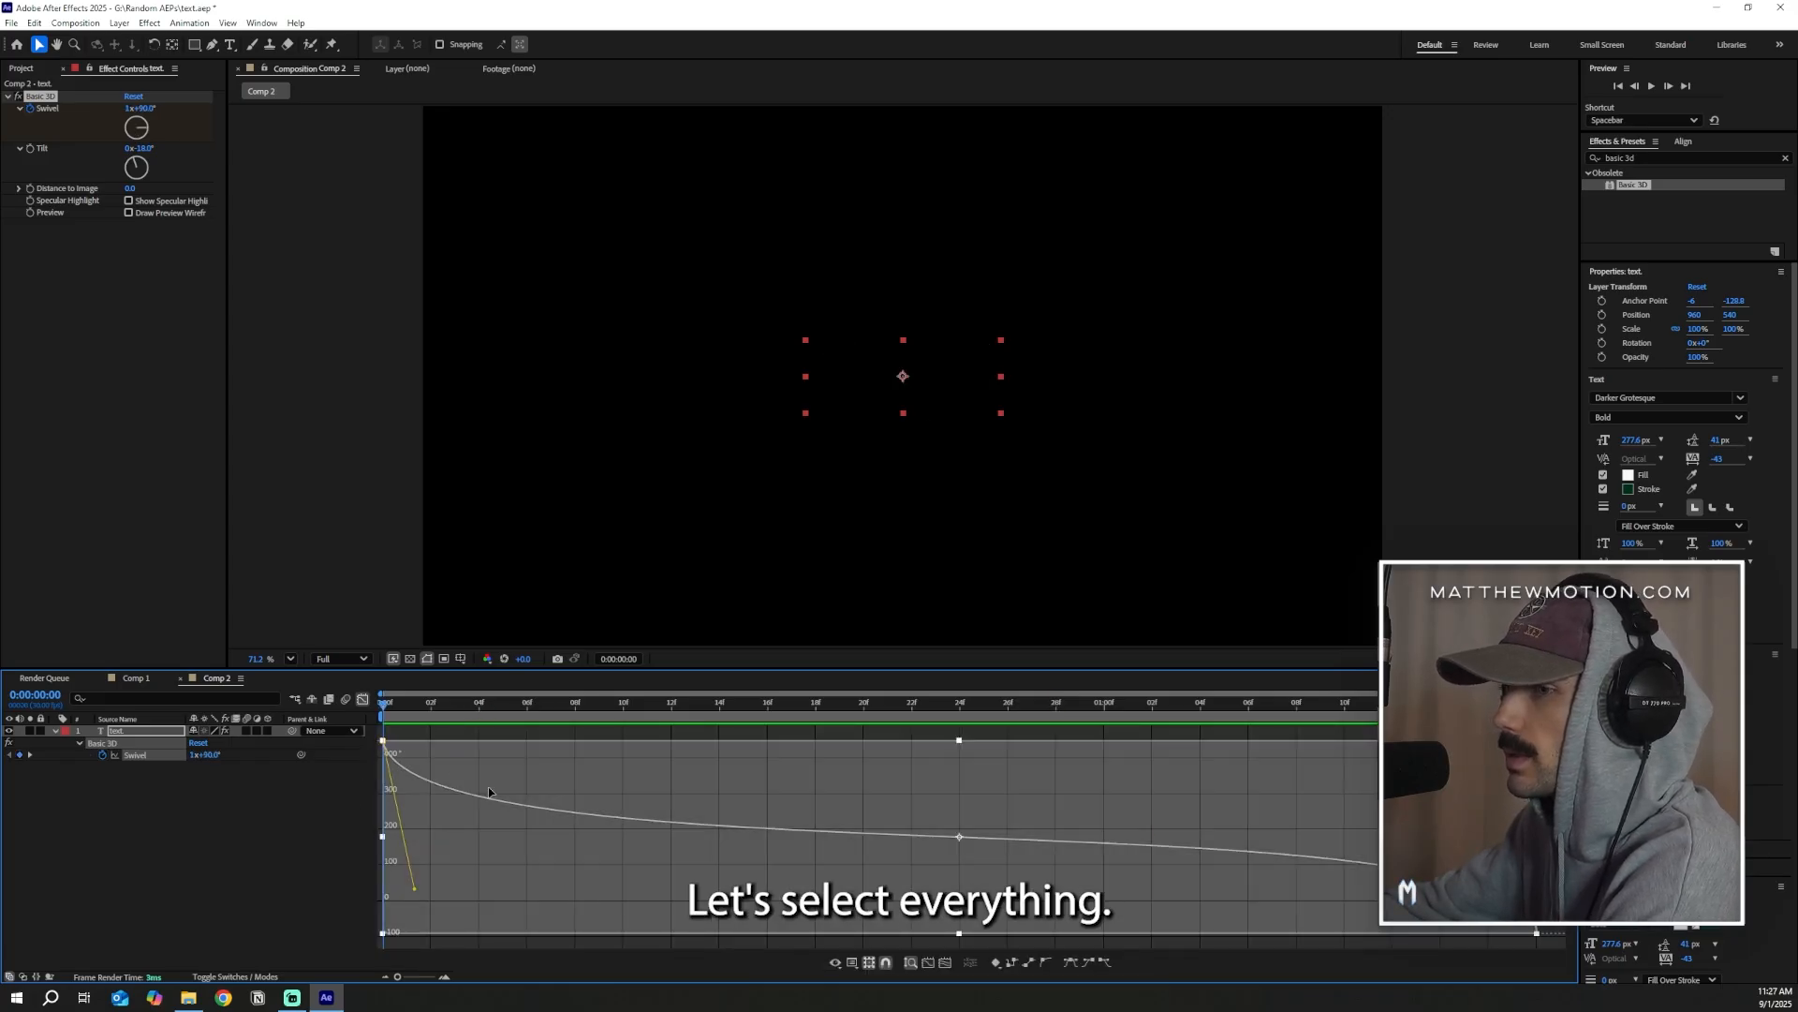
pyautogui.moveTo(1537, 933); pyautogui.dragTo(1502, 939)
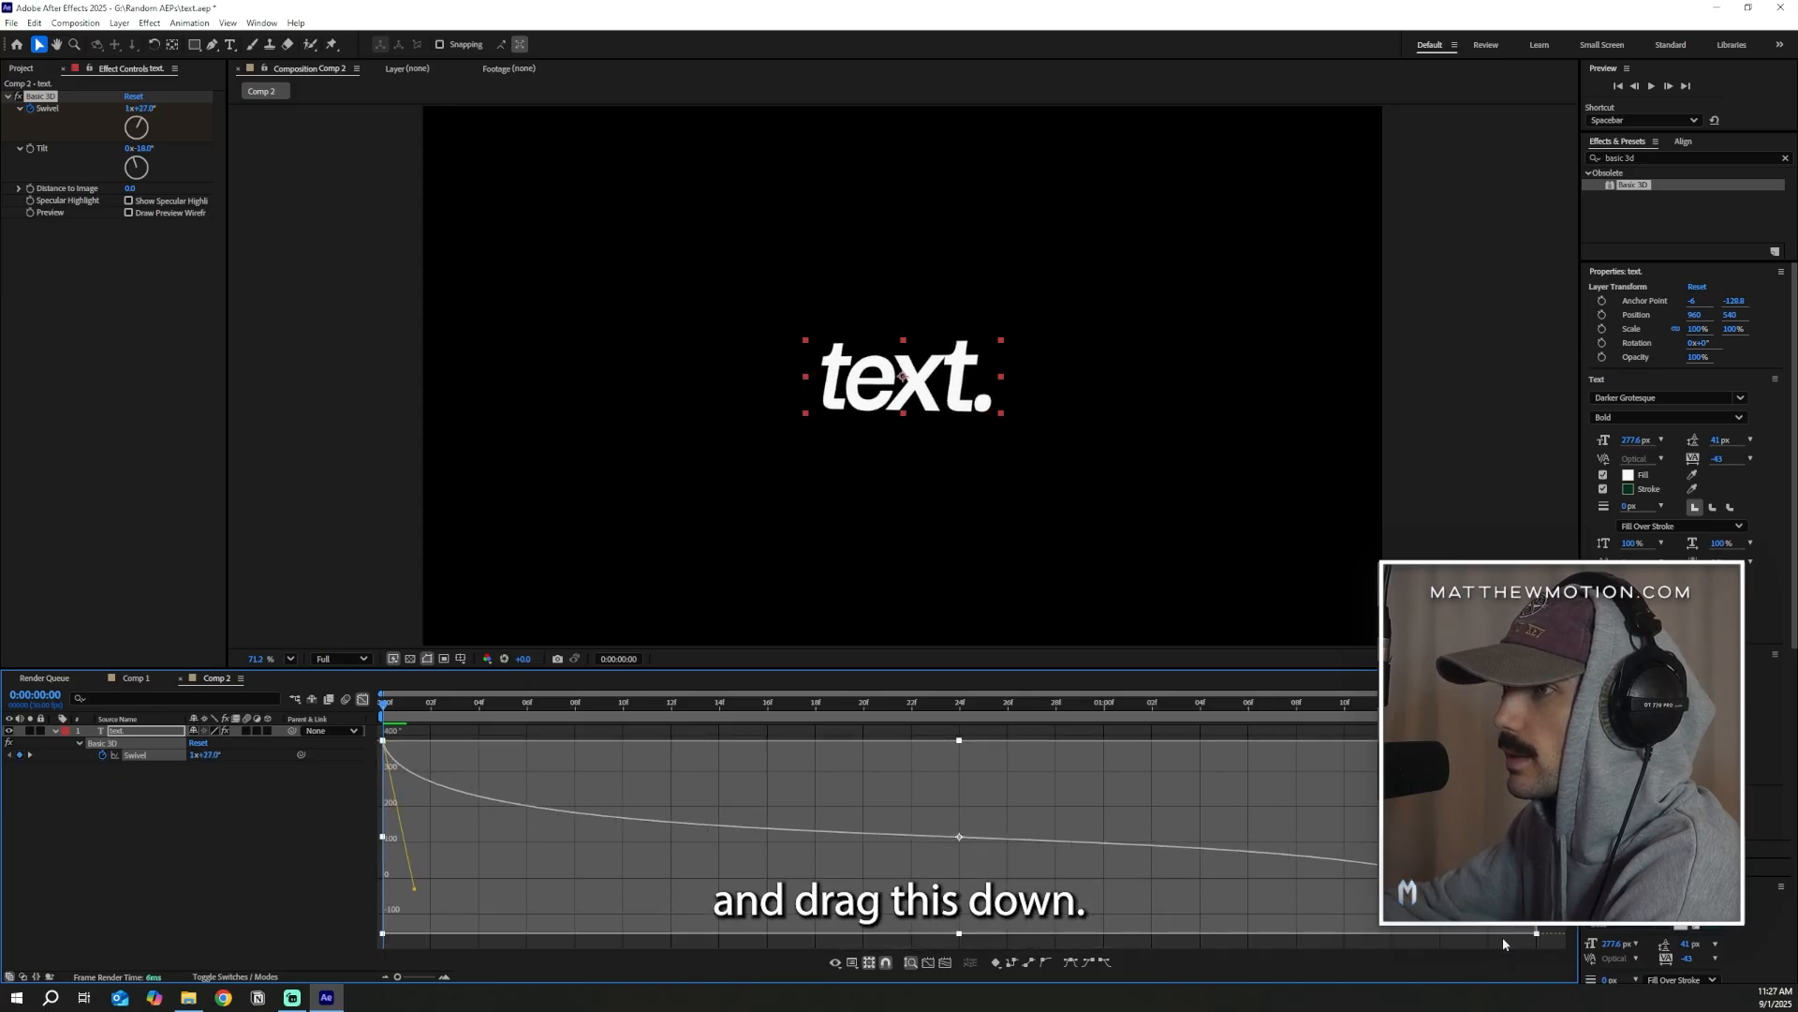
pyautogui.press('space')
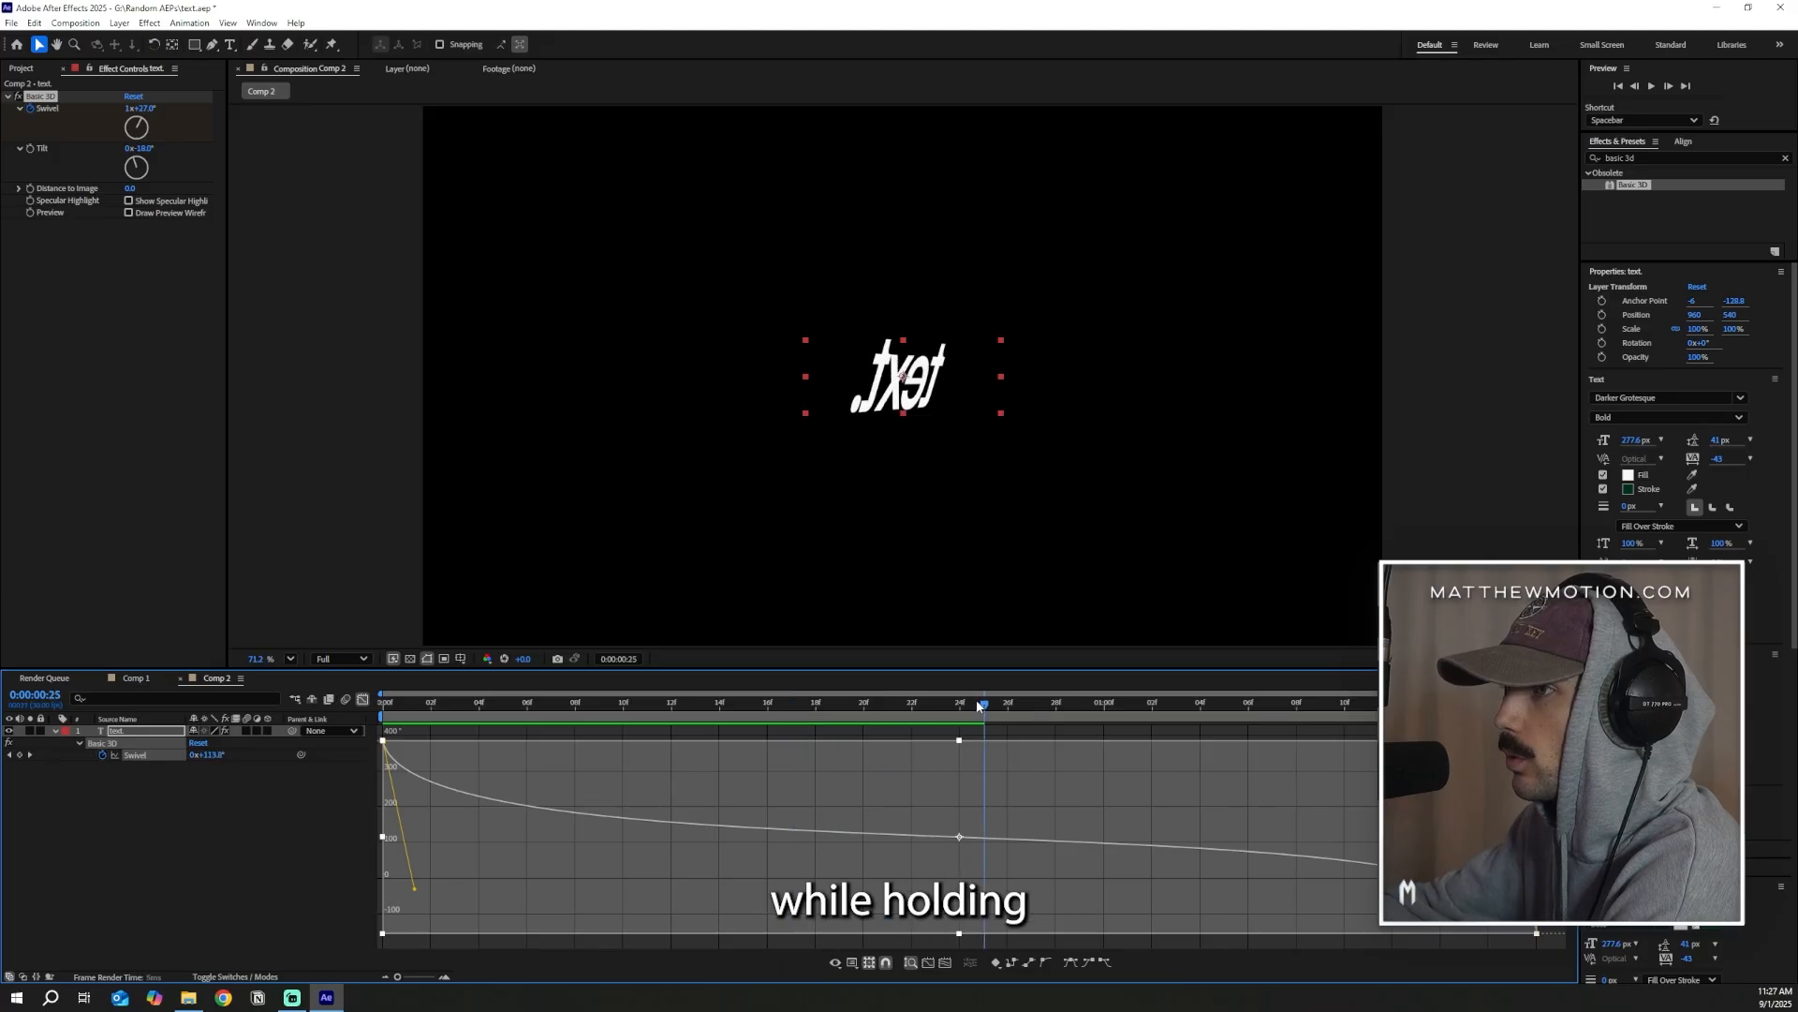
pyautogui.moveTo(901, 895); pyautogui.dragTo(901, 935)
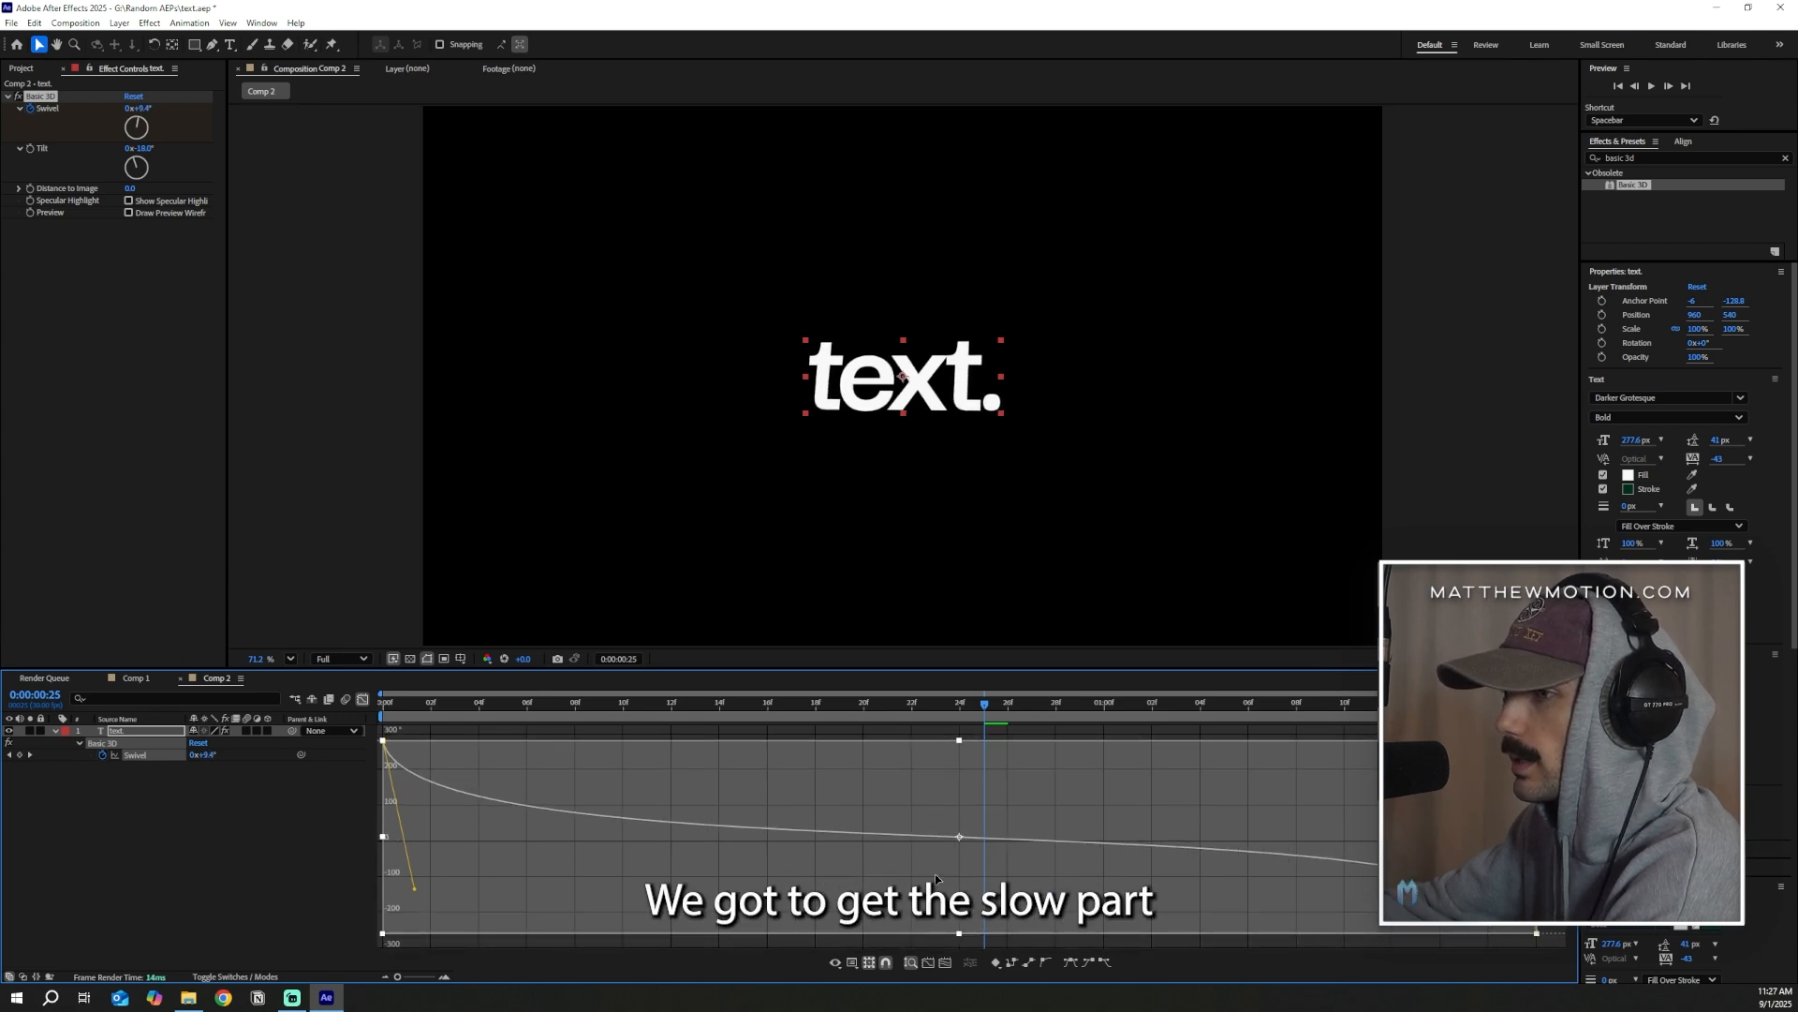
pyautogui.moveTo(915, 858); pyautogui.dragTo(914, 860)
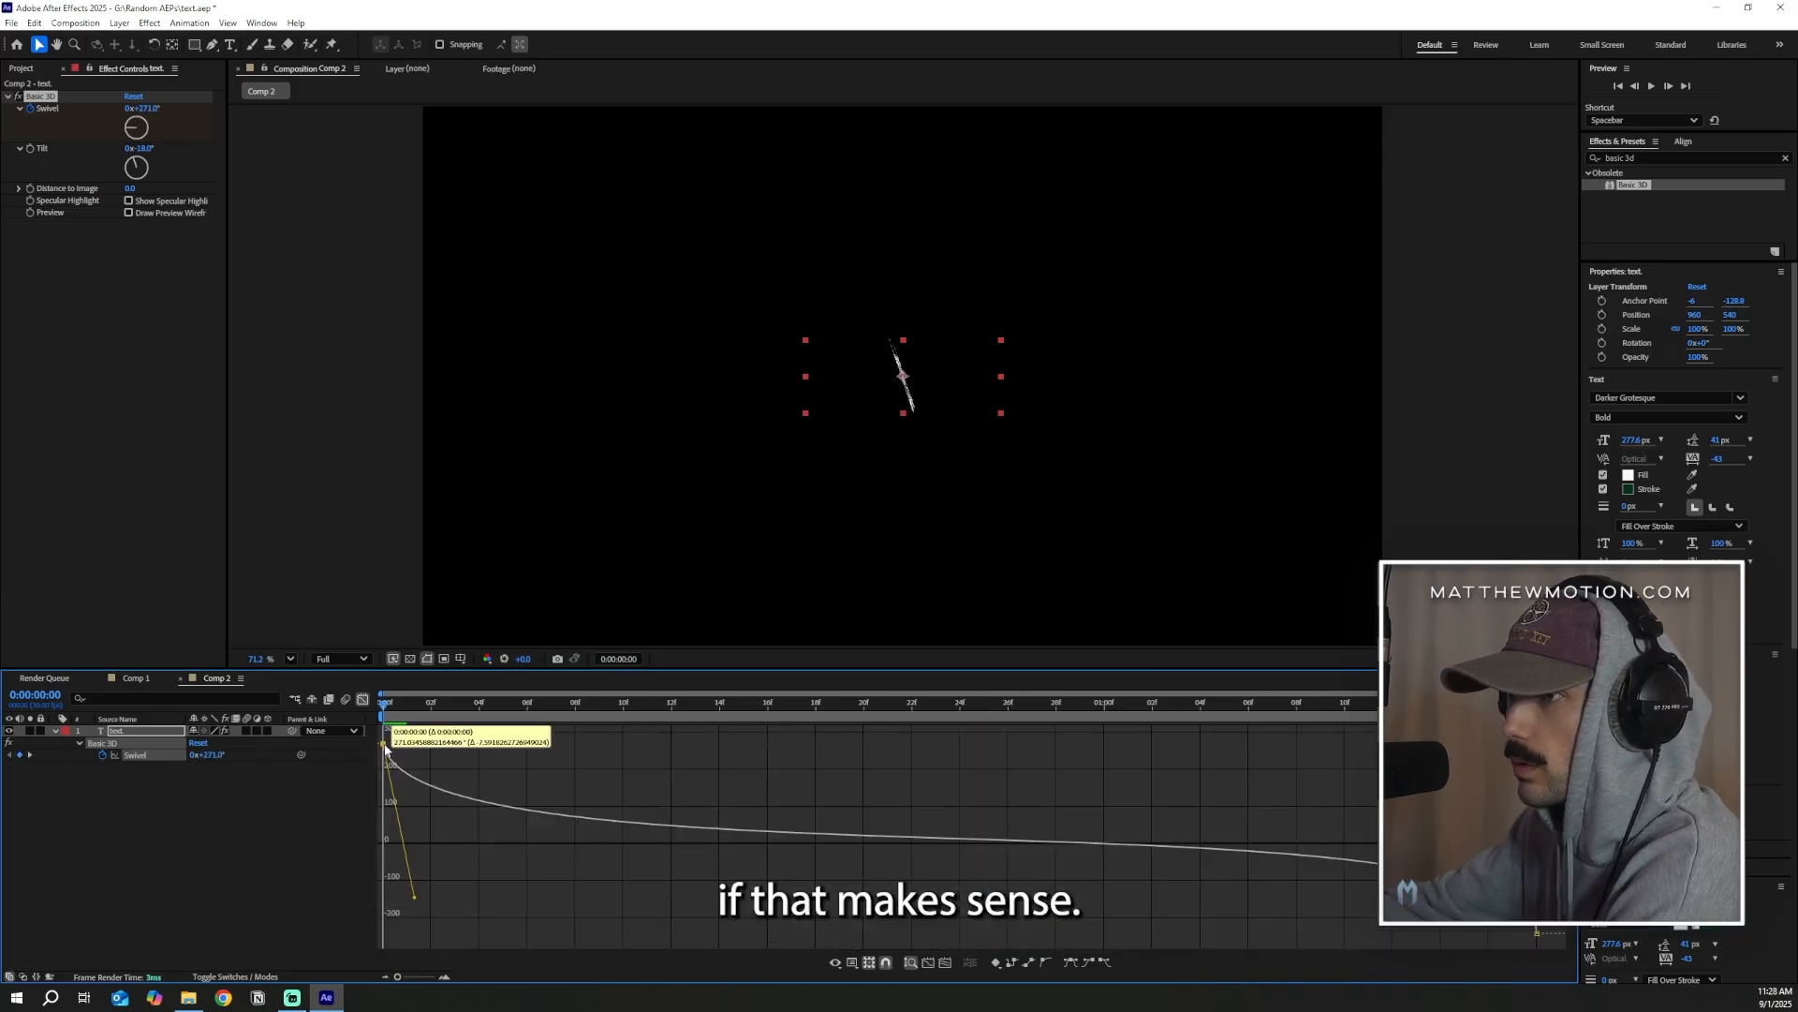
# Adjust the first Swivel keyframe and its ease handle on the value curve, and scrub through the opening frames
pyautogui.moveTo(384, 745)
pyautogui.mouseDown()
pyautogui.moveTo(407, 716)
pyautogui.moveTo(431, 726)
pyautogui.moveTo(386, 731)
pyautogui.moveTo(486, 735)
pyautogui.moveTo(386, 740)
pyautogui.mouseUp()
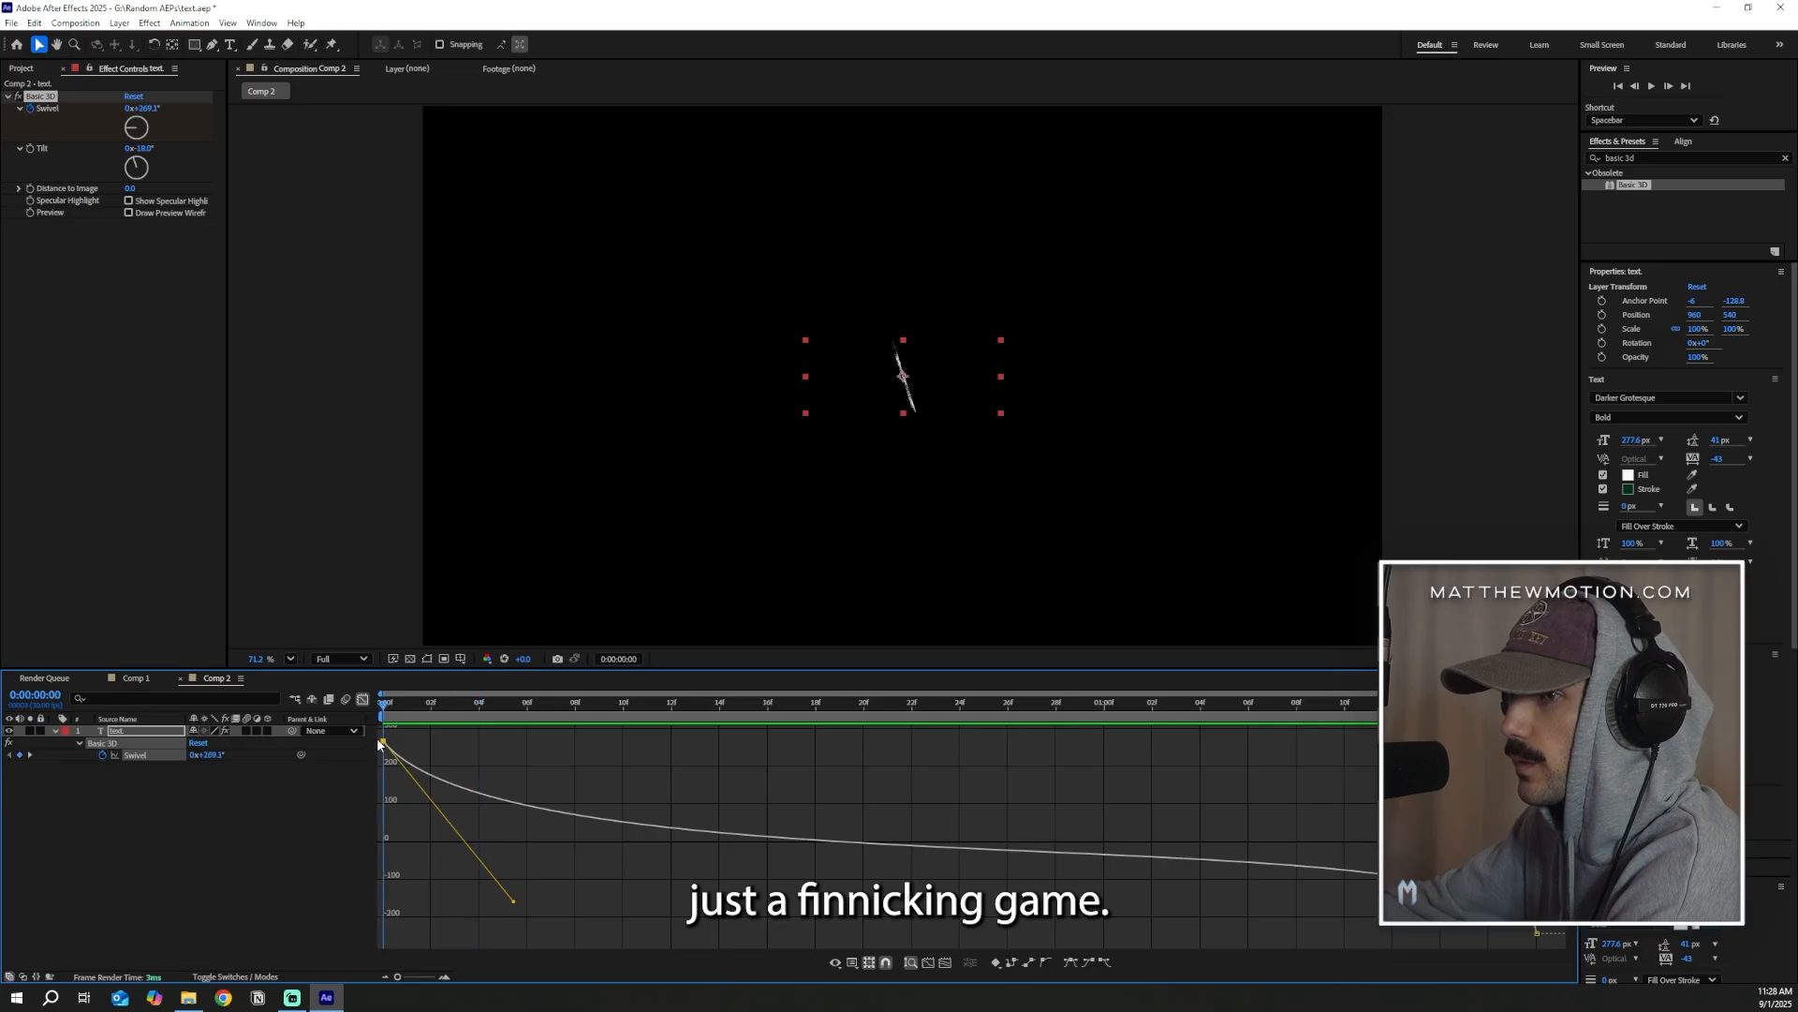
pyautogui.hotkey('ctrl', 'z')
pyautogui.hotkey('ctrl', 'shift', 'z')
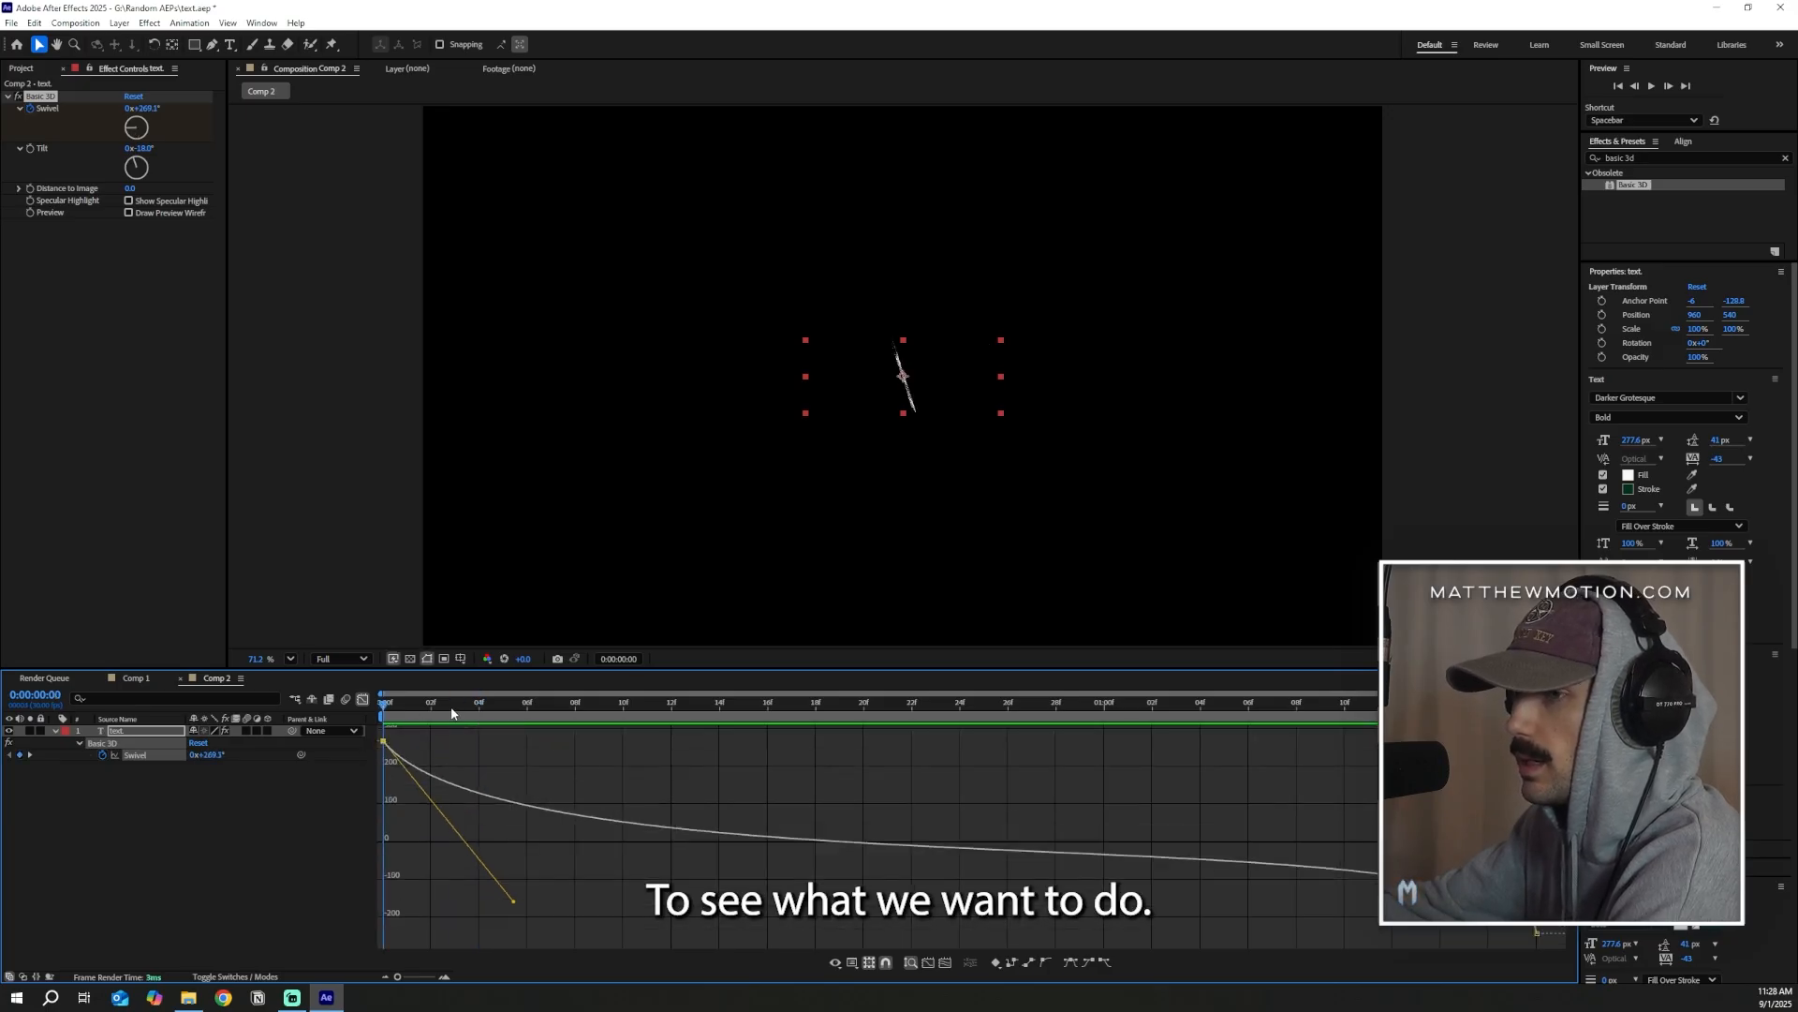
pyautogui.moveTo(392, 712); pyautogui.dragTo(470, 746)
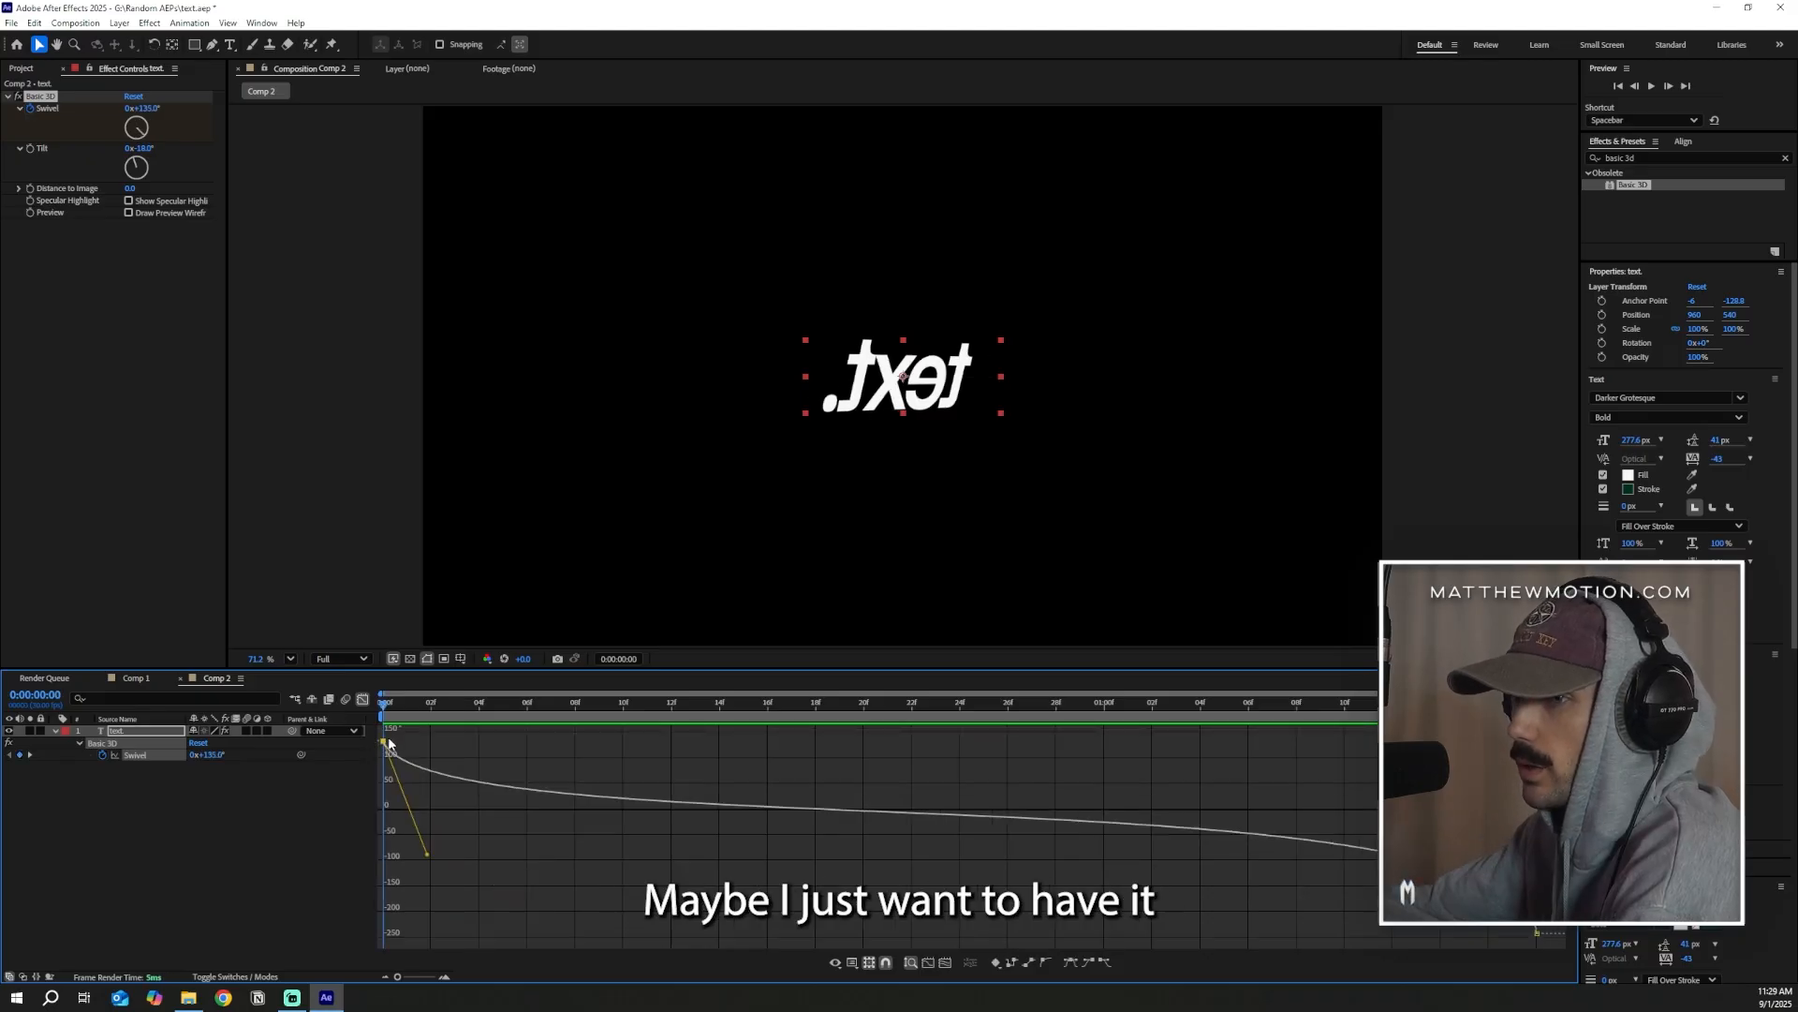
# Lower the first Swivel keyframe to about 87°, refine its ease handle, and preview the opening turn
pyautogui.moveTo(389, 743); pyautogui.dragTo(1537, 718)
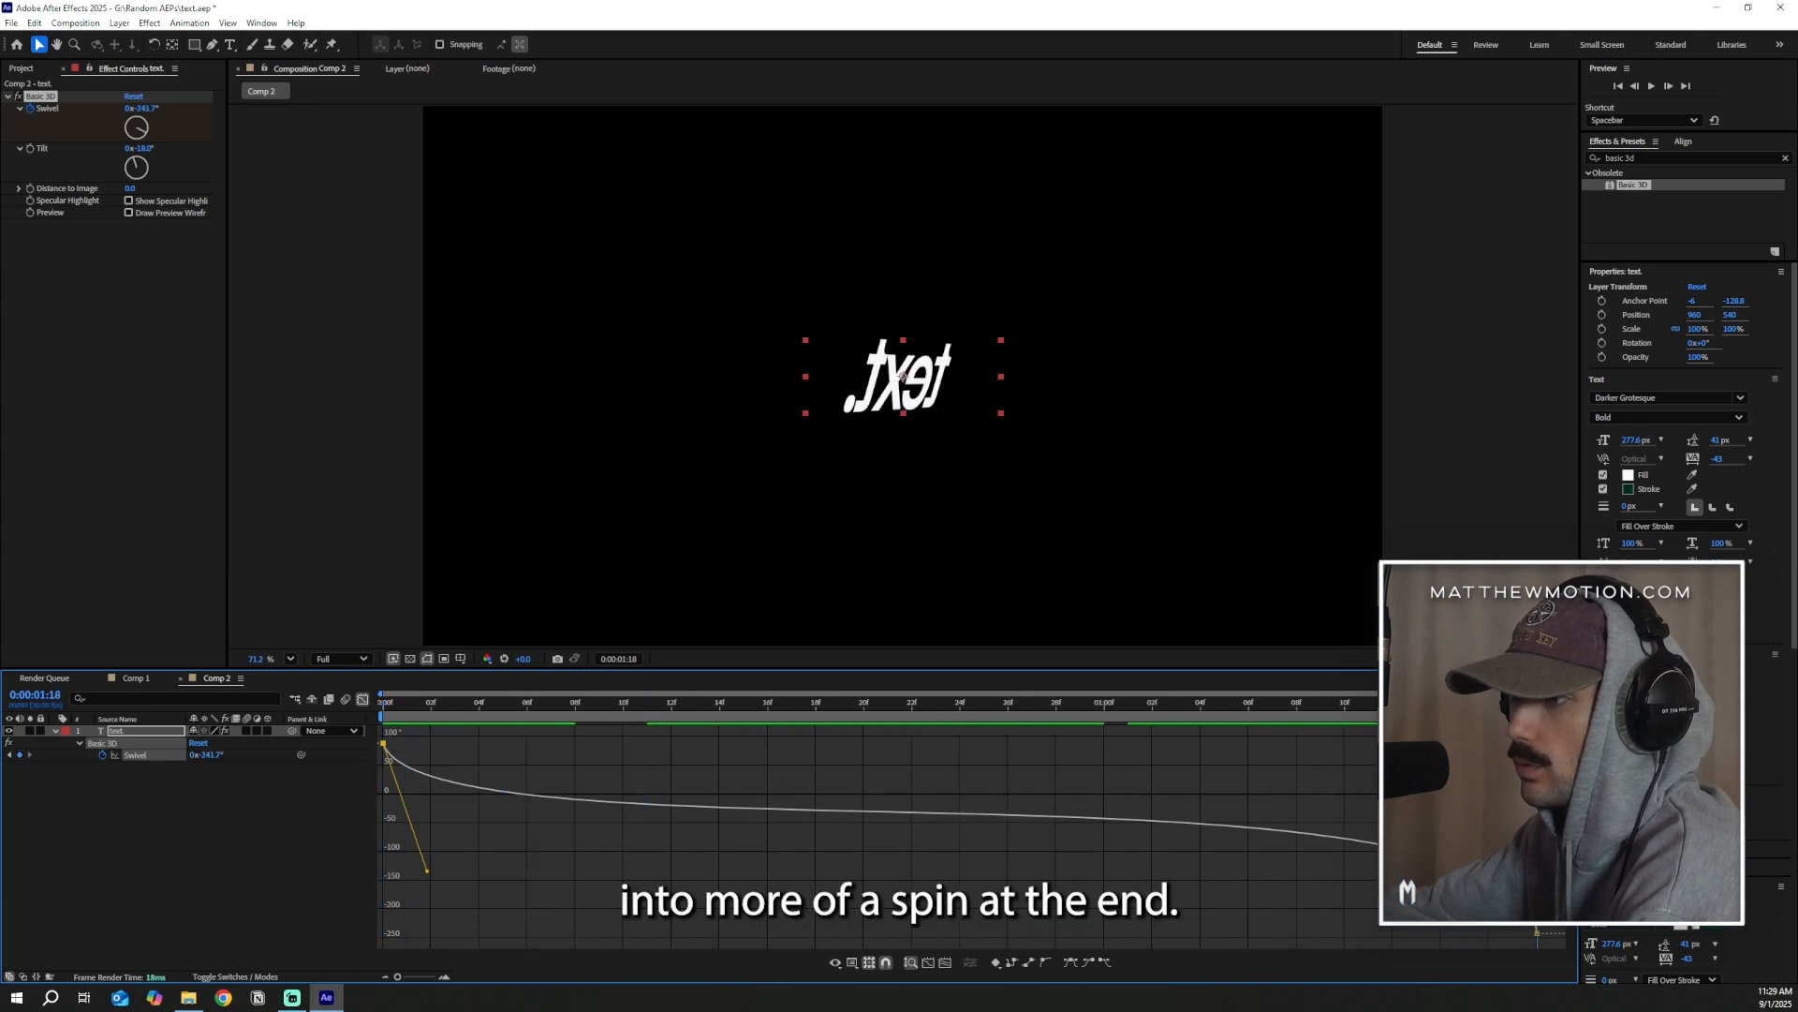
pyautogui.click(1523, 843)
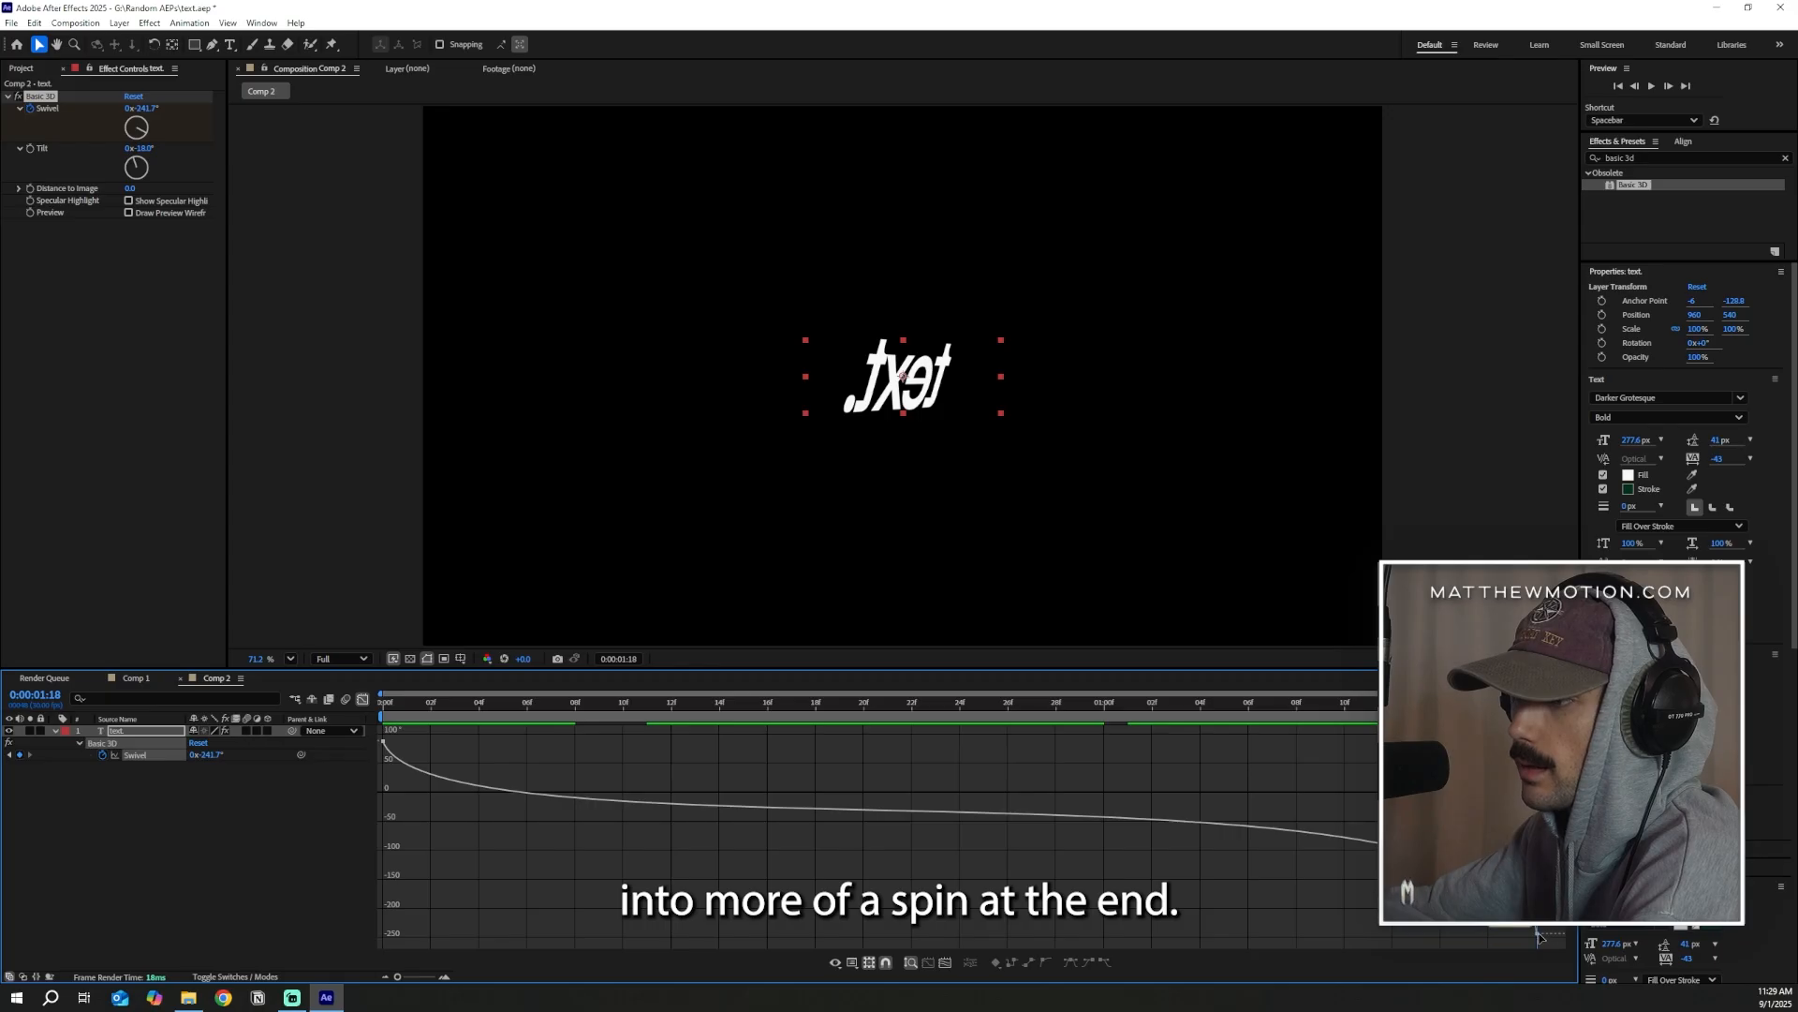
pyautogui.click(384, 743)
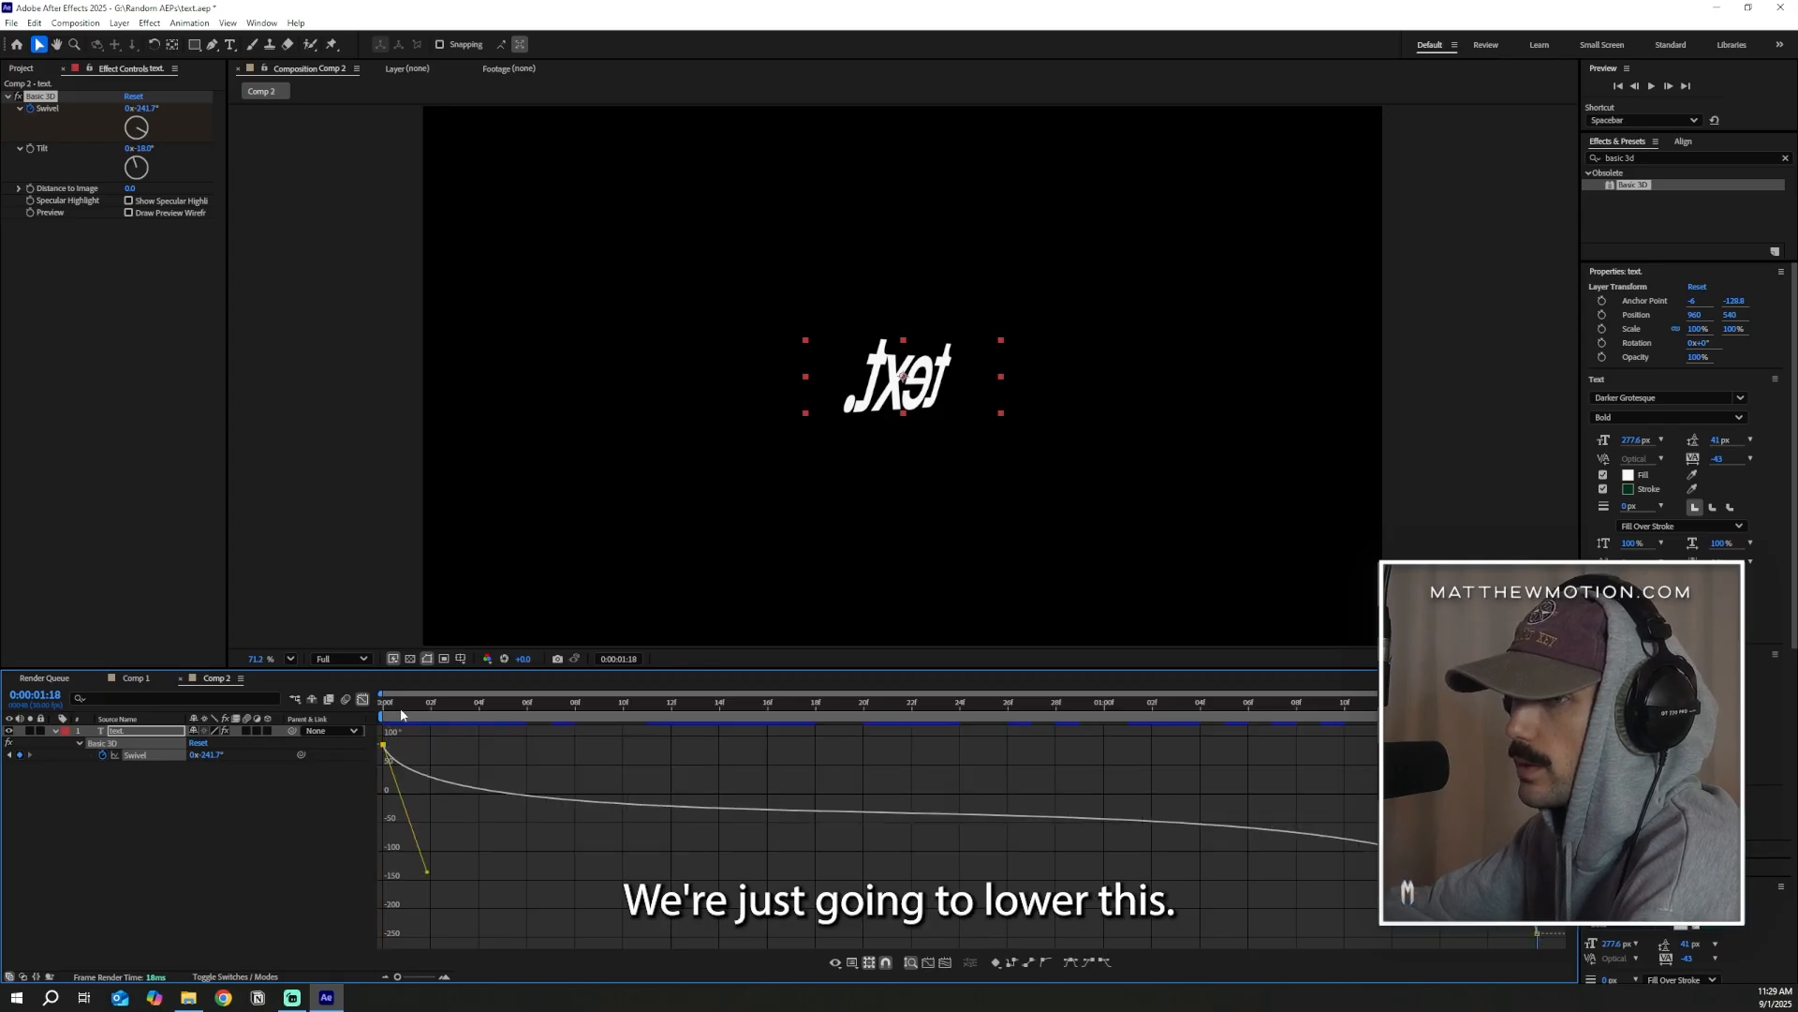
pyautogui.moveTo(401, 715); pyautogui.dragTo(623, 703)
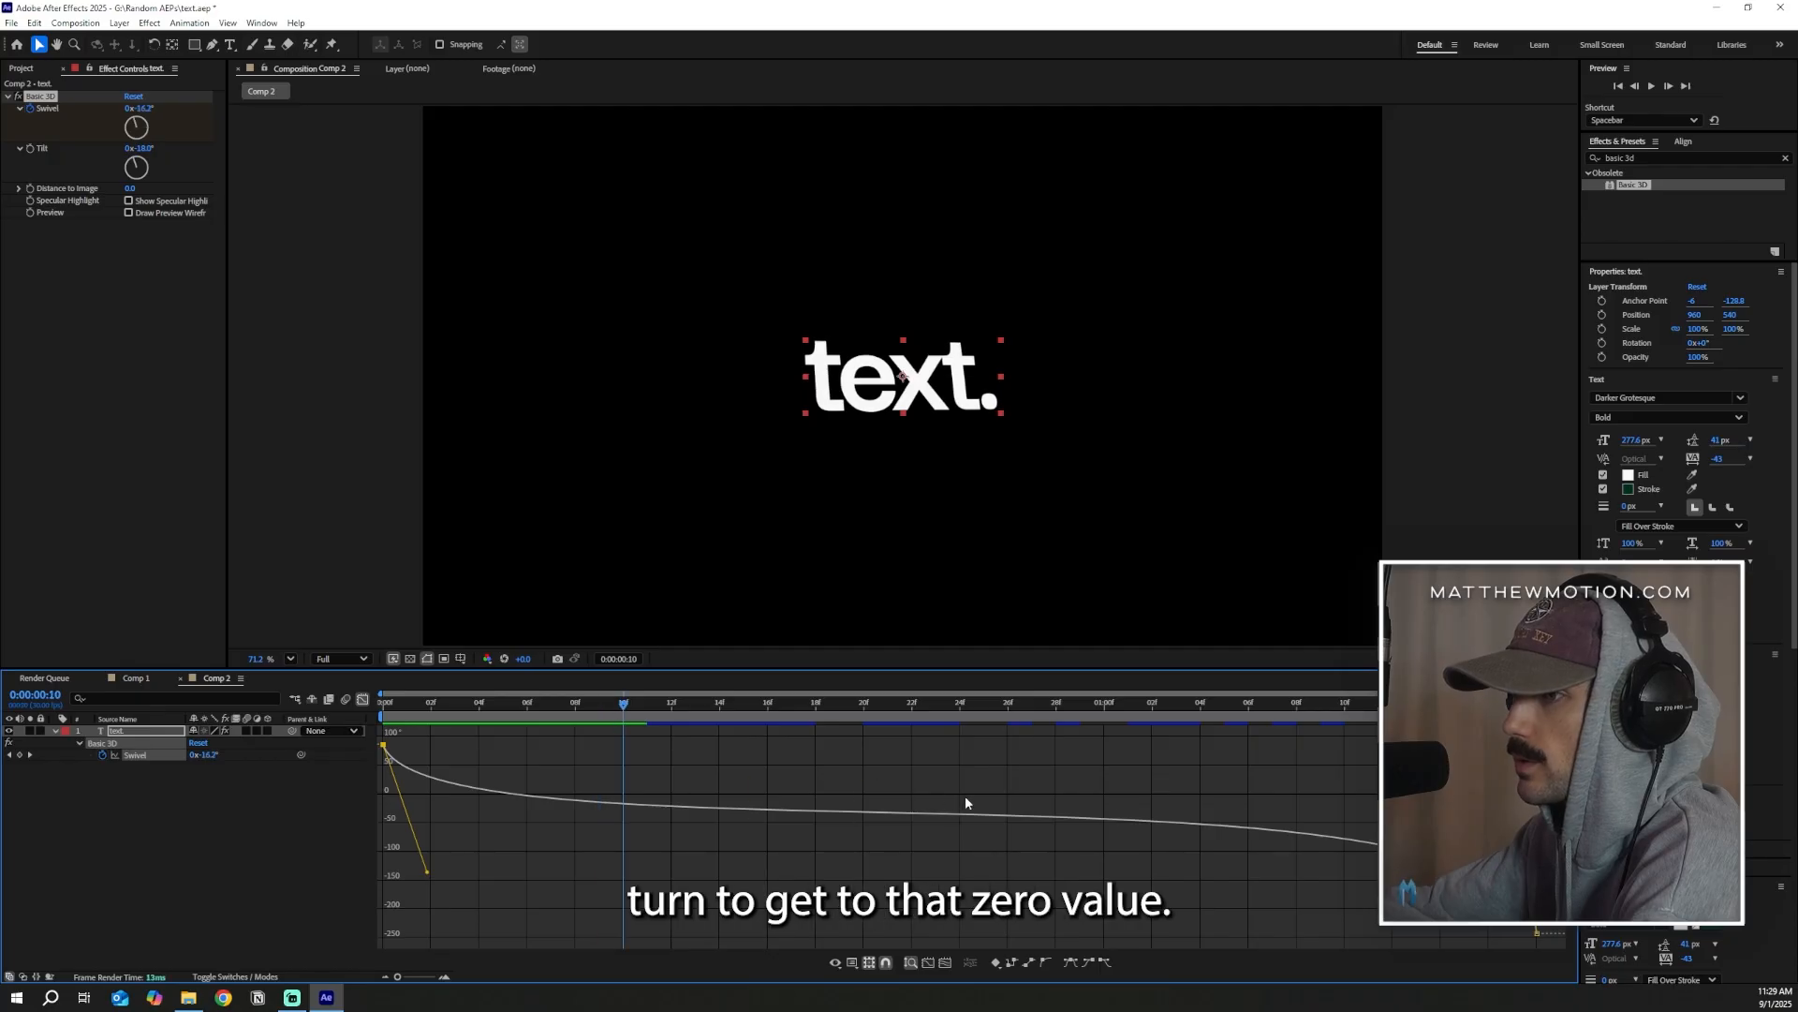
pyautogui.moveTo(422, 881); pyautogui.dragTo(426, 850)
pyautogui.press('space')
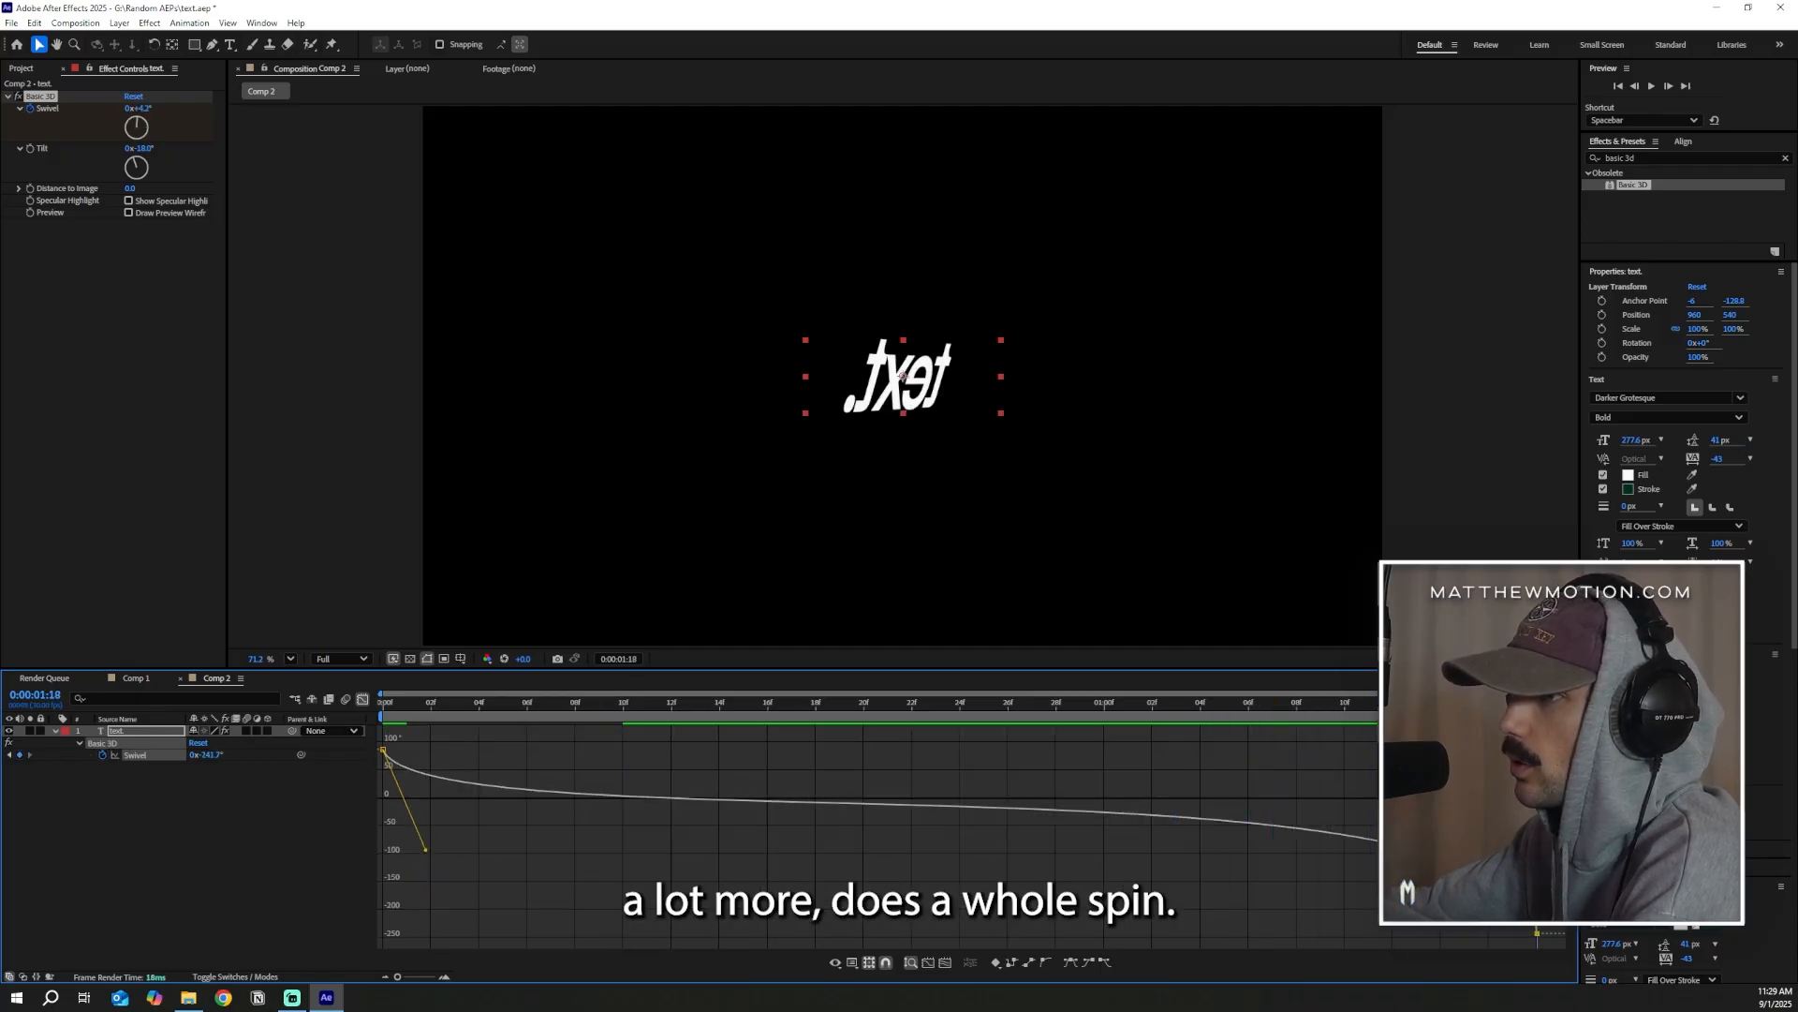
# Lower the last Swivel keyframe to about -282° for a fuller closing spin and play back the animation
pyautogui.click(1537, 941)
pyautogui.moveTo(1537, 933); pyautogui.dragTo(1538, 943)
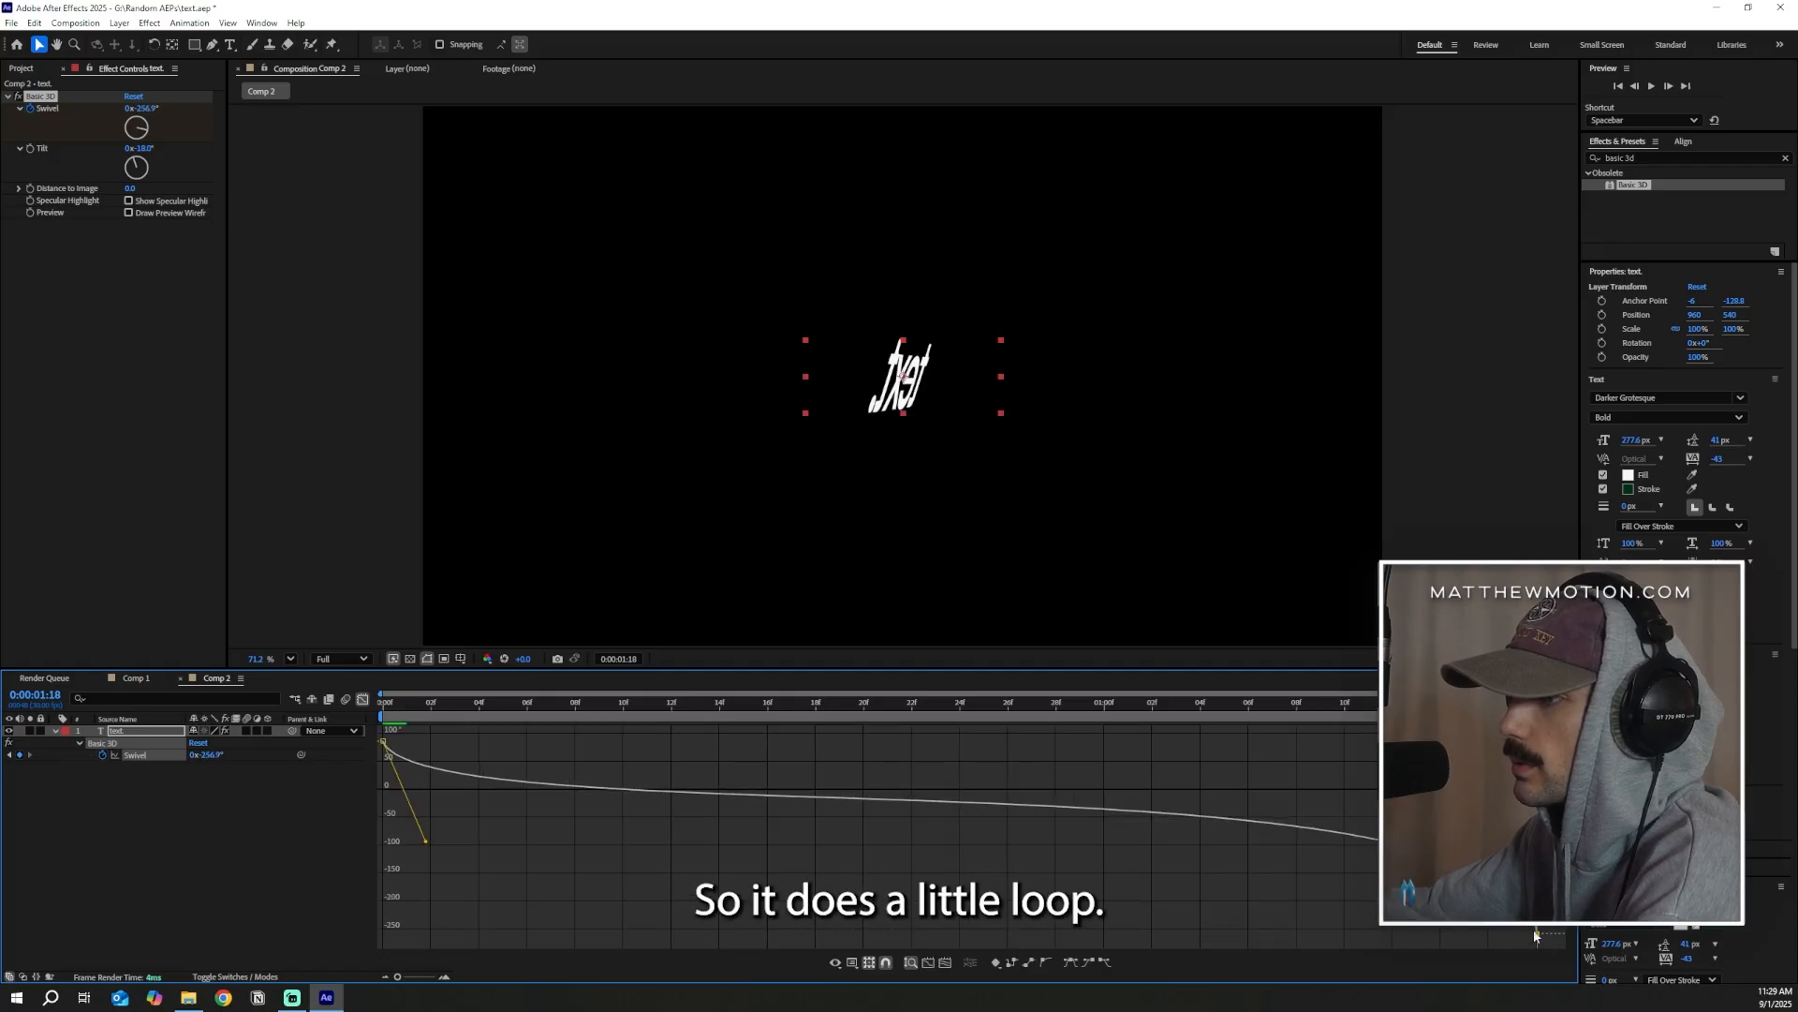
pyautogui.press('space')
pyautogui.click(688, 855)
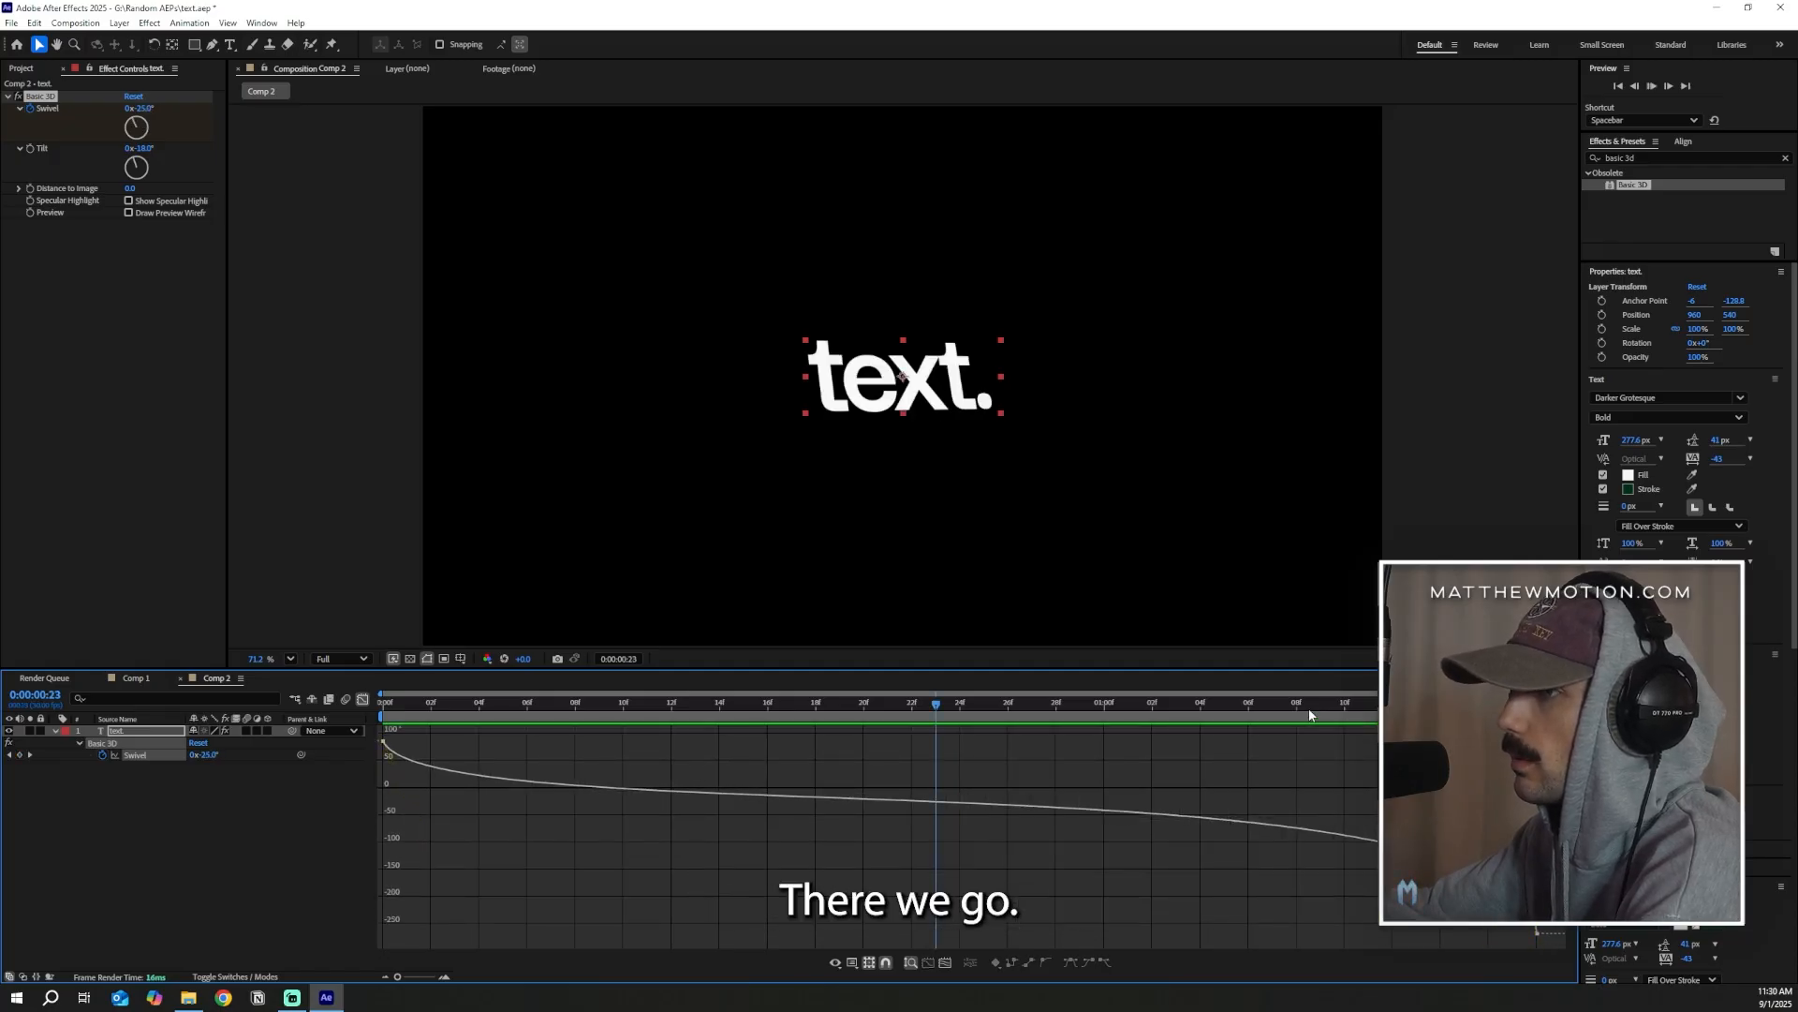
pyautogui.press('space')
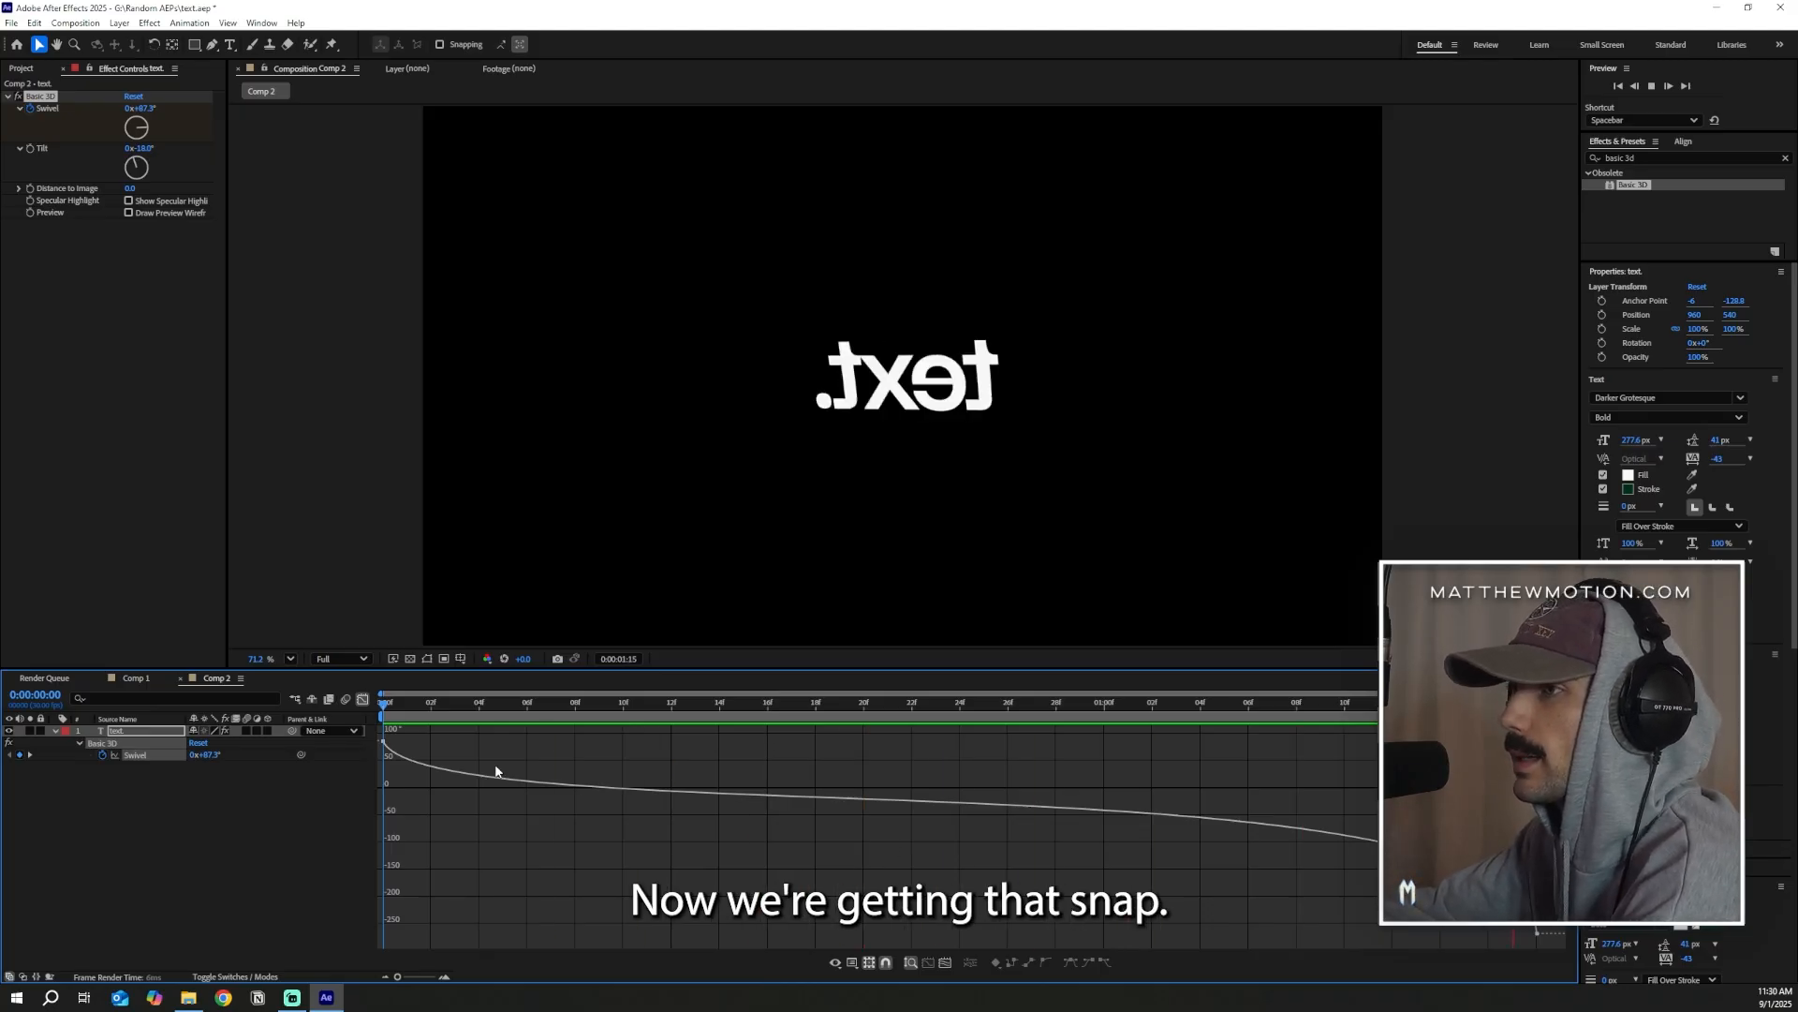
pyautogui.press('space')
# Close the graph editor and review the text's spin by scrubbing the timeline and playing it back
pyautogui.click(362, 699)
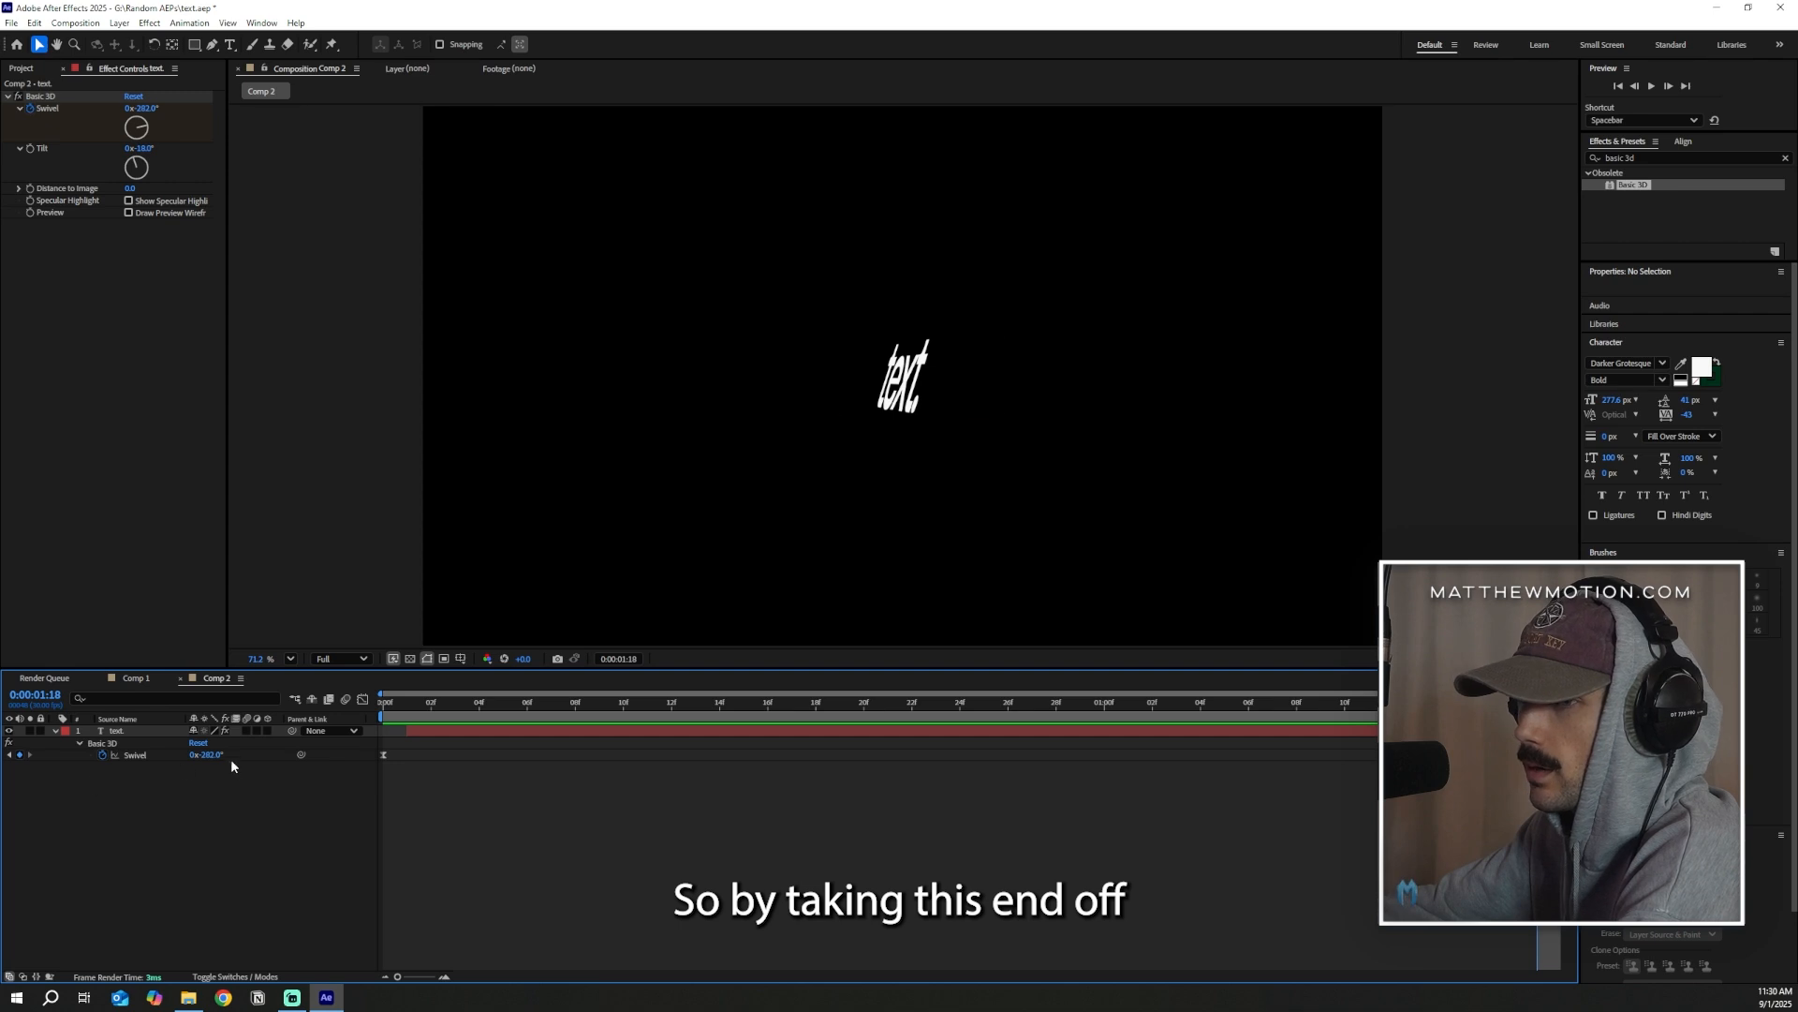
pyautogui.click(902, 374)
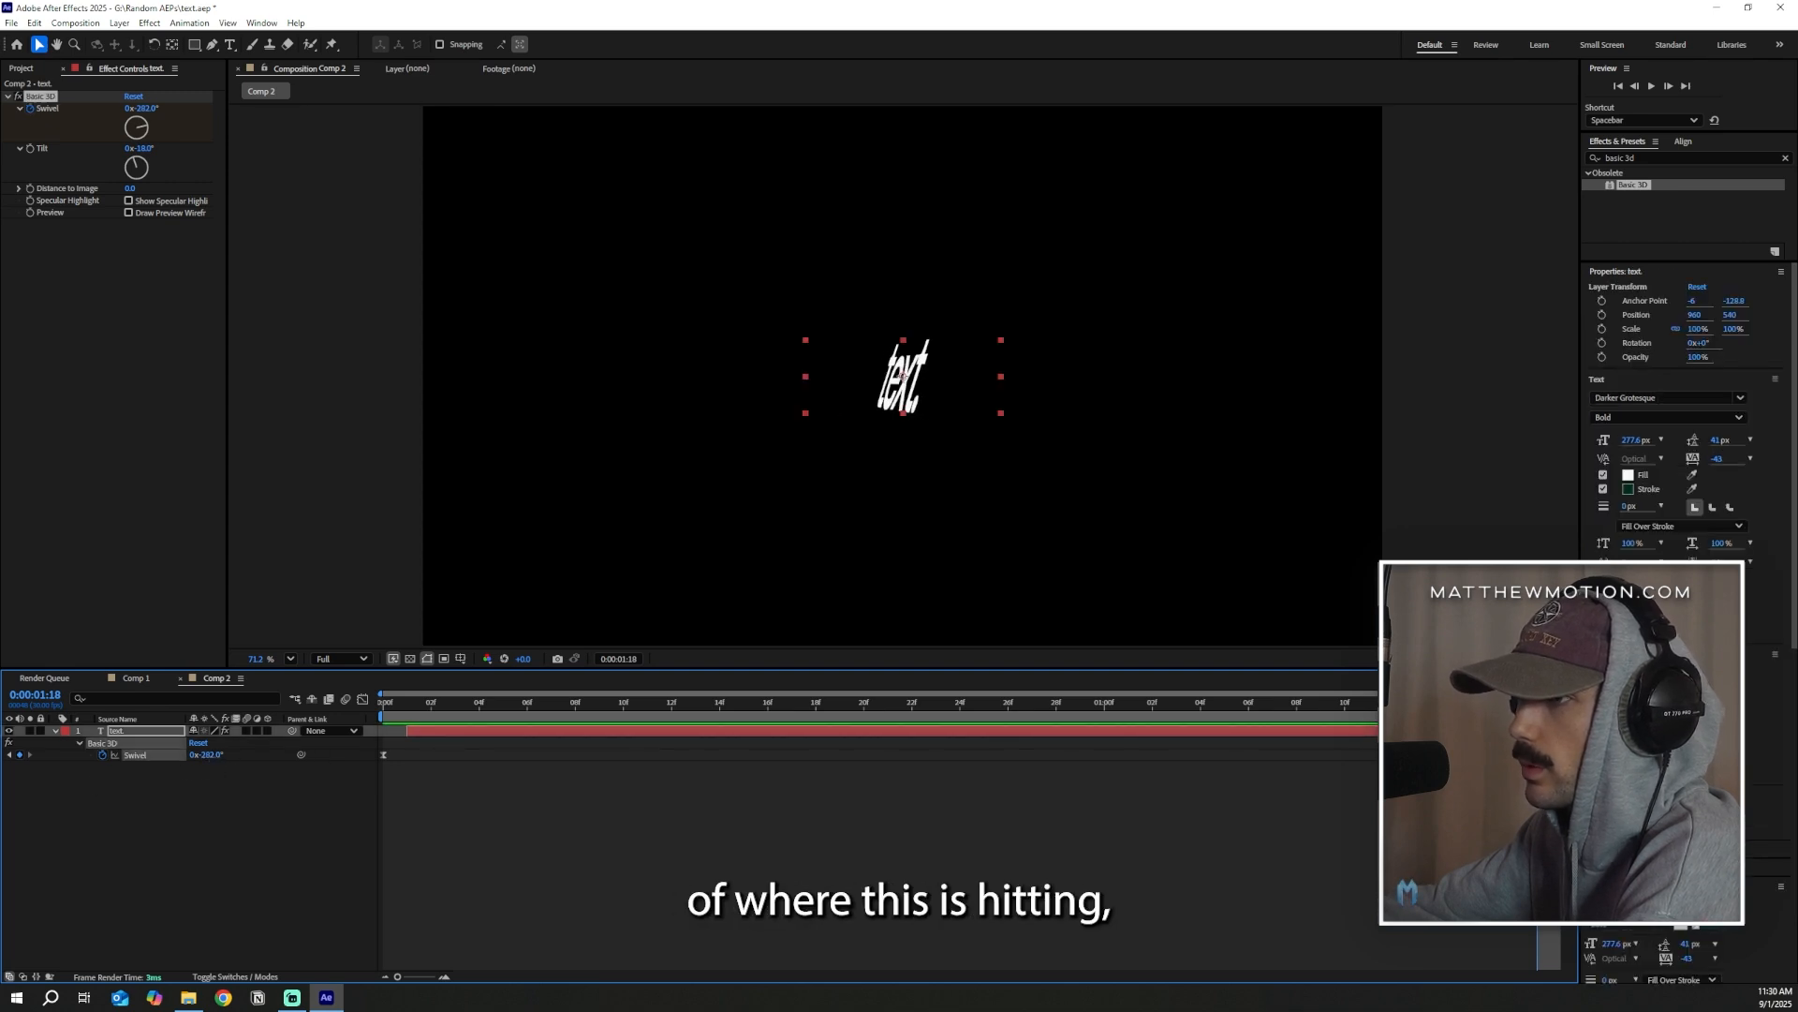
pyautogui.moveTo(1538, 704); pyautogui.dragTo(356, 738)
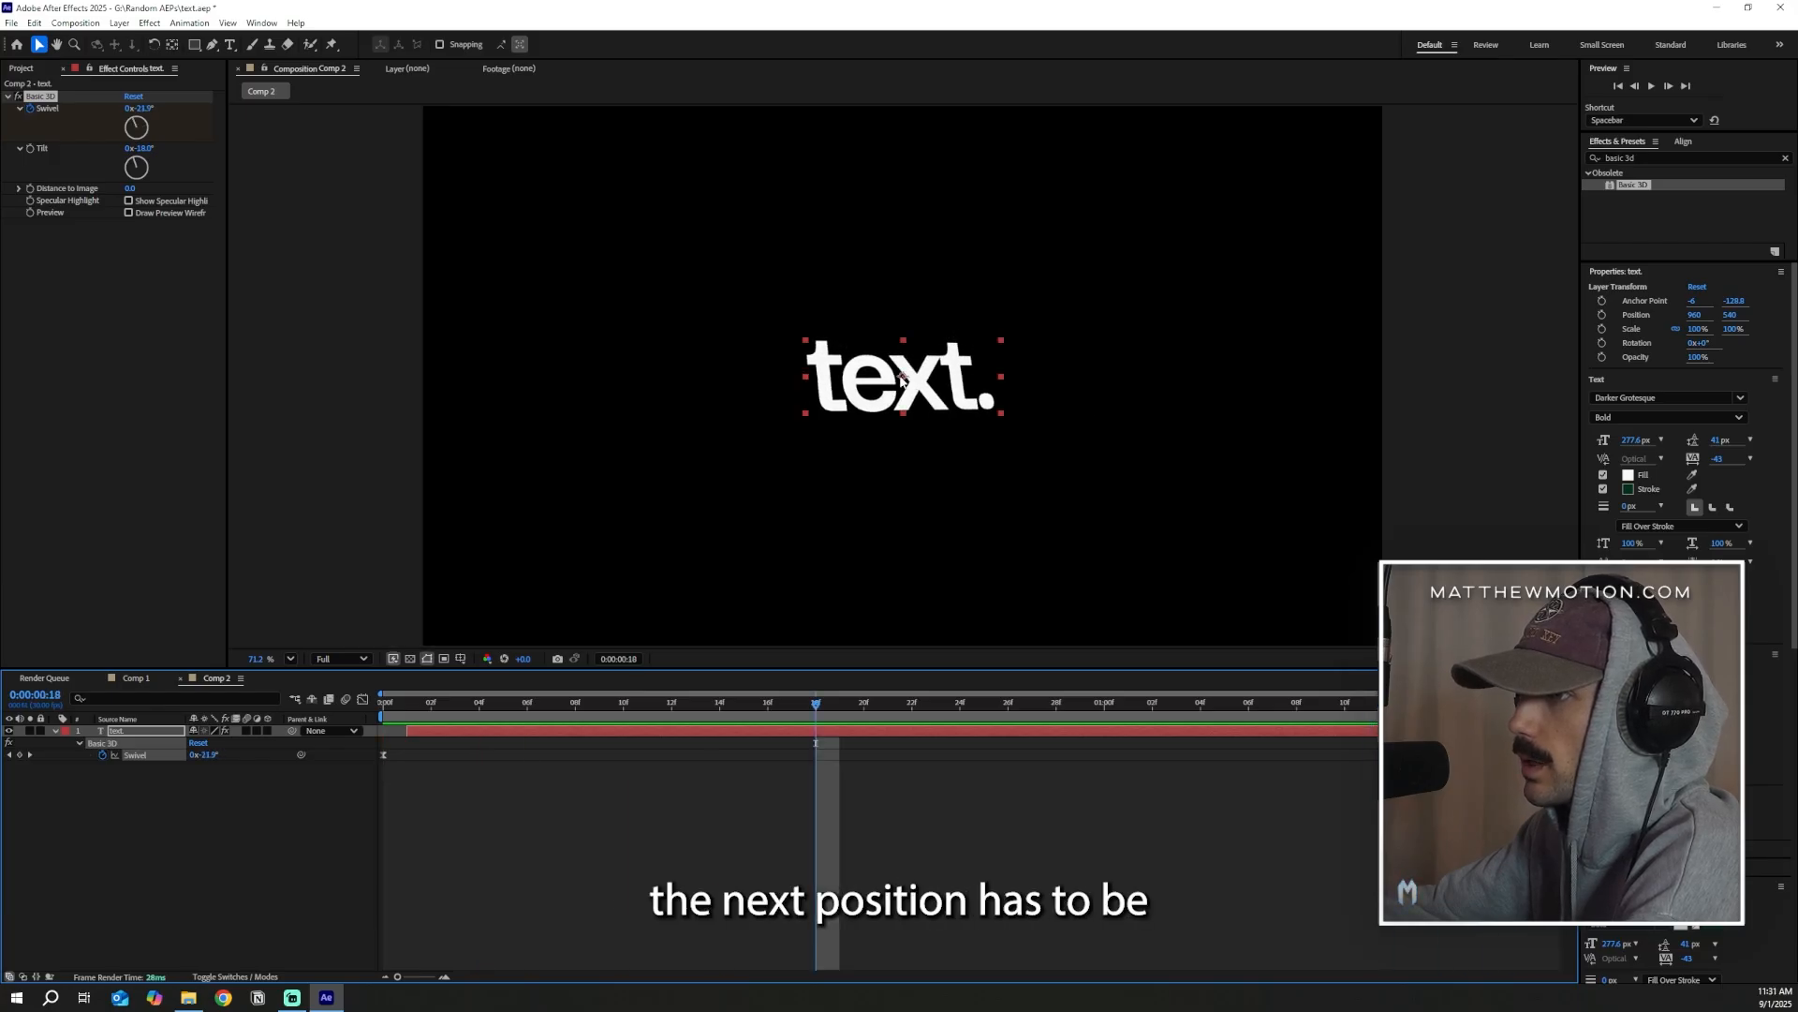
pyautogui.moveTo(492, 714); pyautogui.dragTo(448, 713)
pyautogui.press('space')
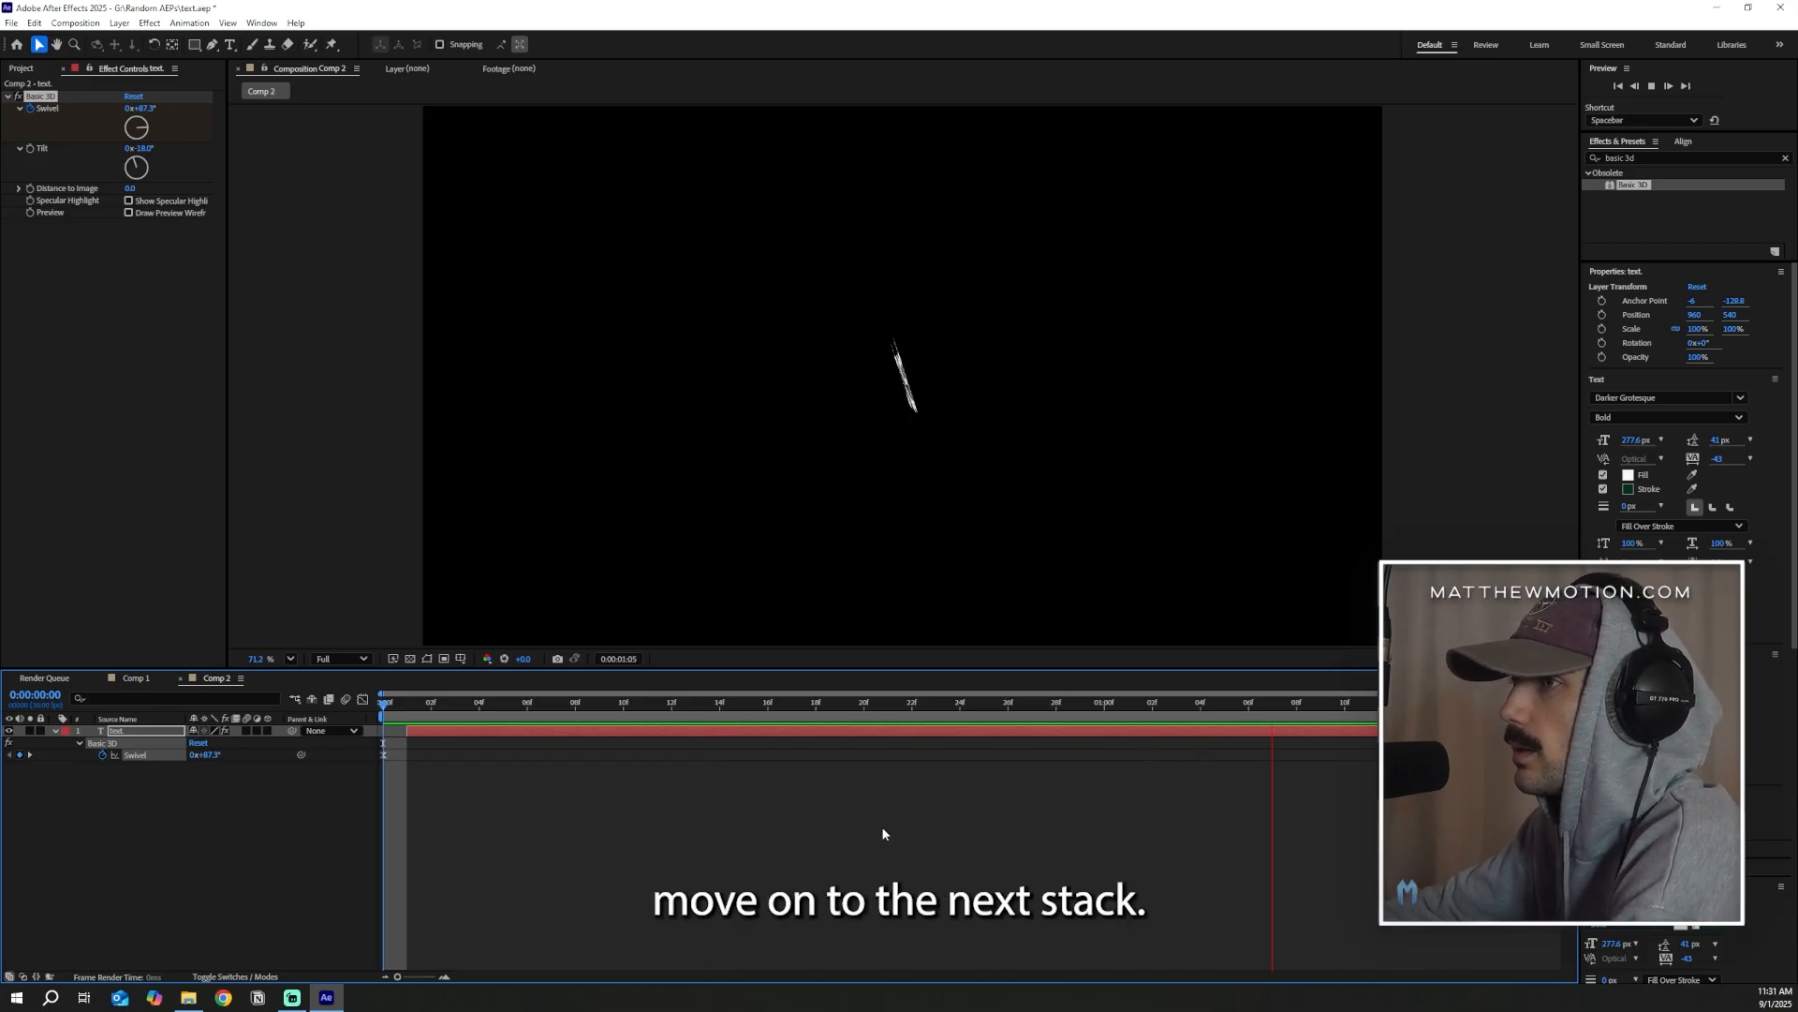
# Apply the Stylize Glow effect to the text layer with a Glow Radius of 256 and a Glow Intensity of 0.7
pyautogui.moveTo(1656, 158); pyautogui.dragTo(1559, 130)
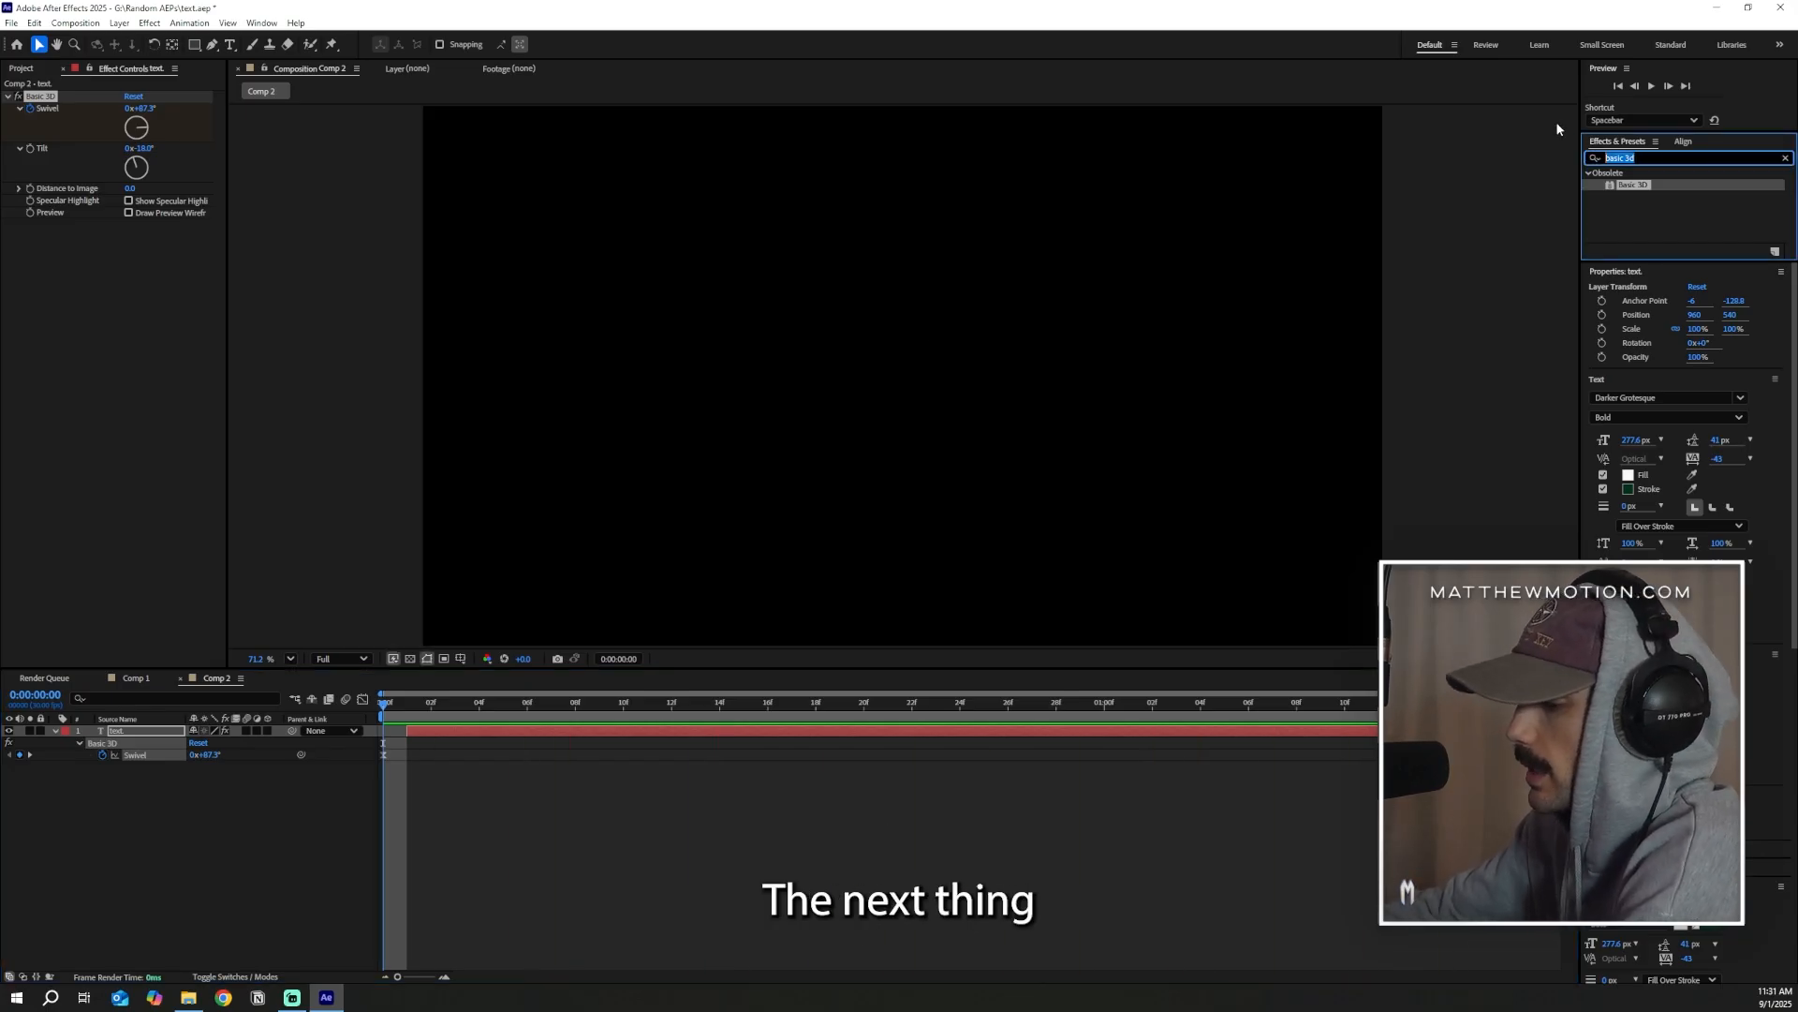
pyautogui.write('glow')
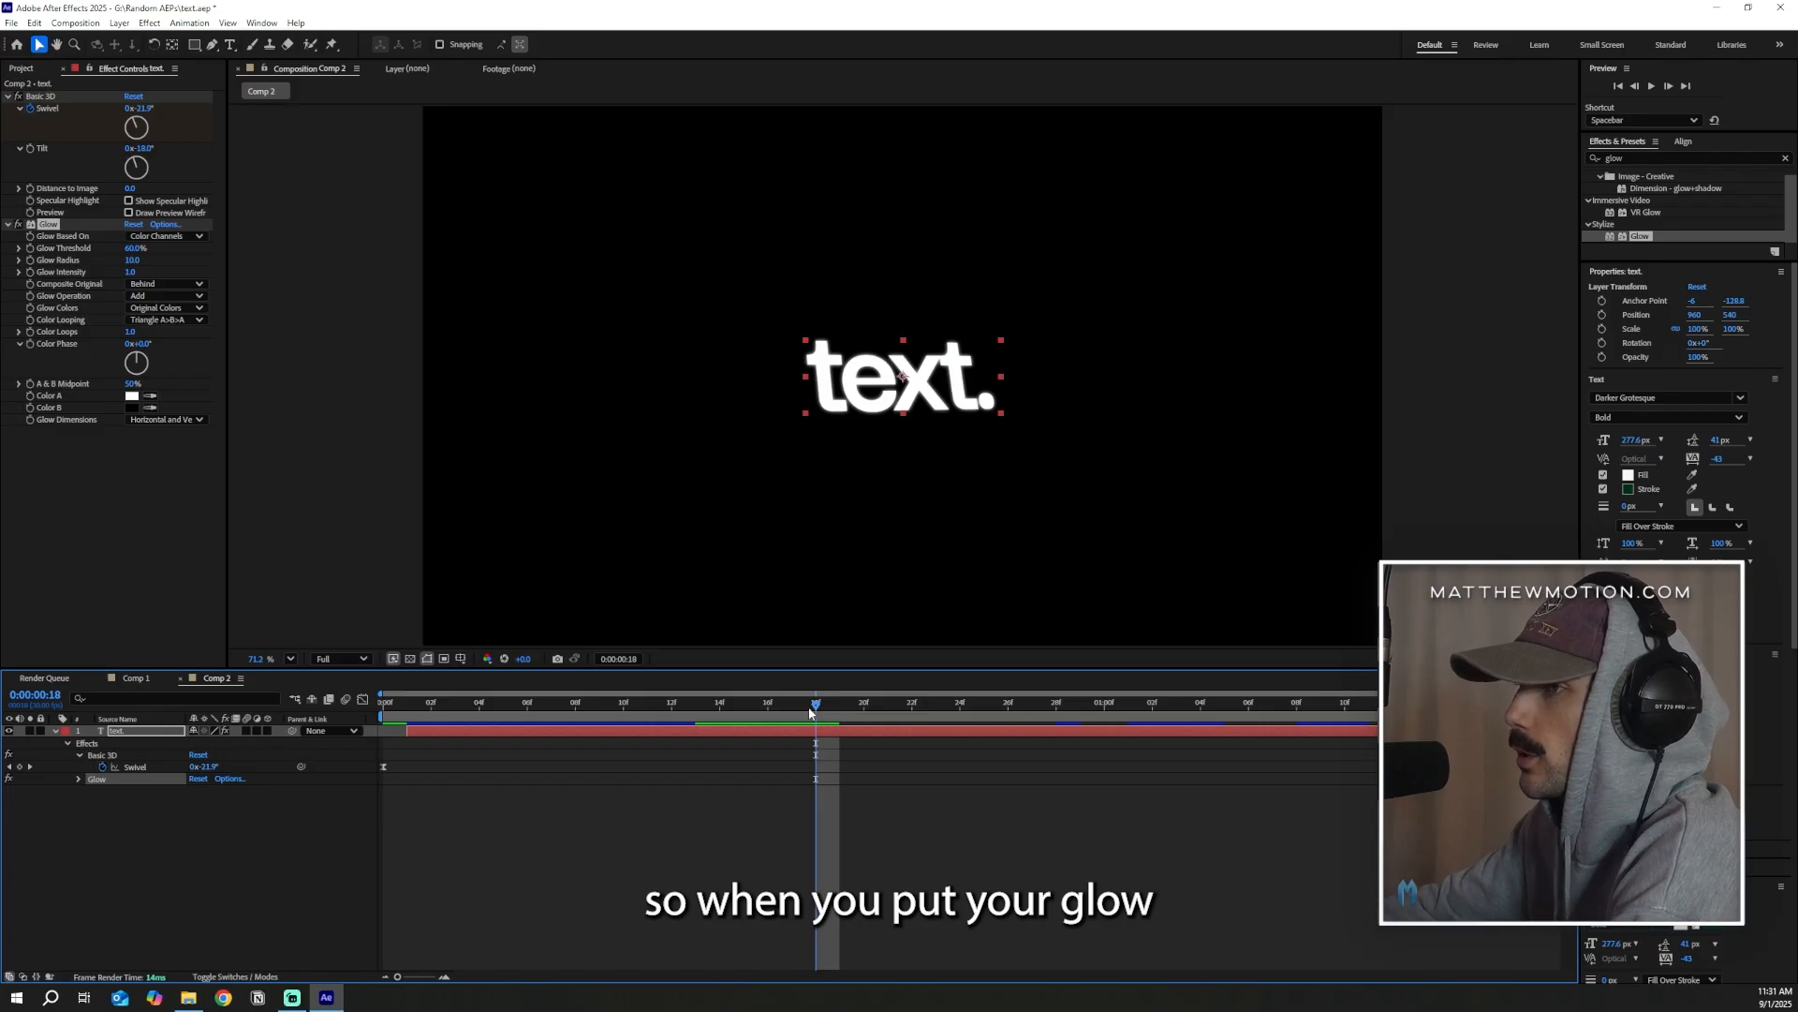
pyautogui.moveTo(828, 704); pyautogui.dragTo(816, 704)
pyautogui.scroll(8, 930, 385)
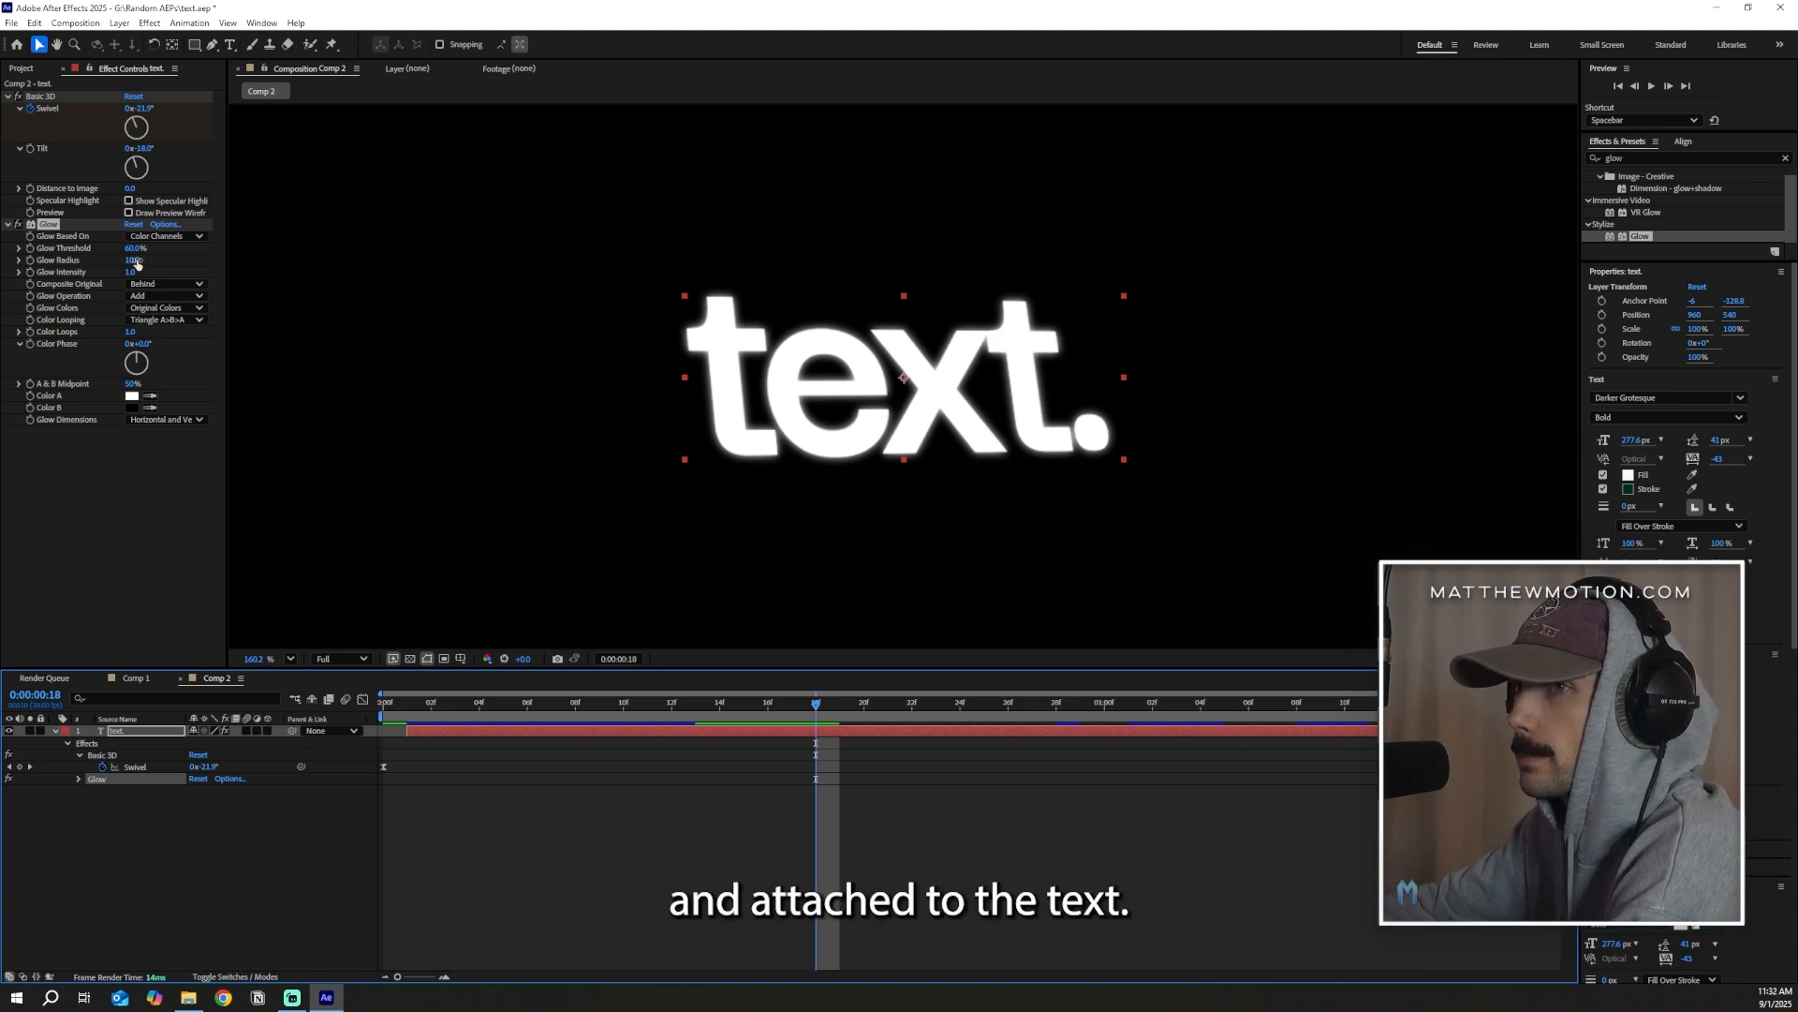
pyautogui.moveTo(135, 260); pyautogui.dragTo(346, 298)
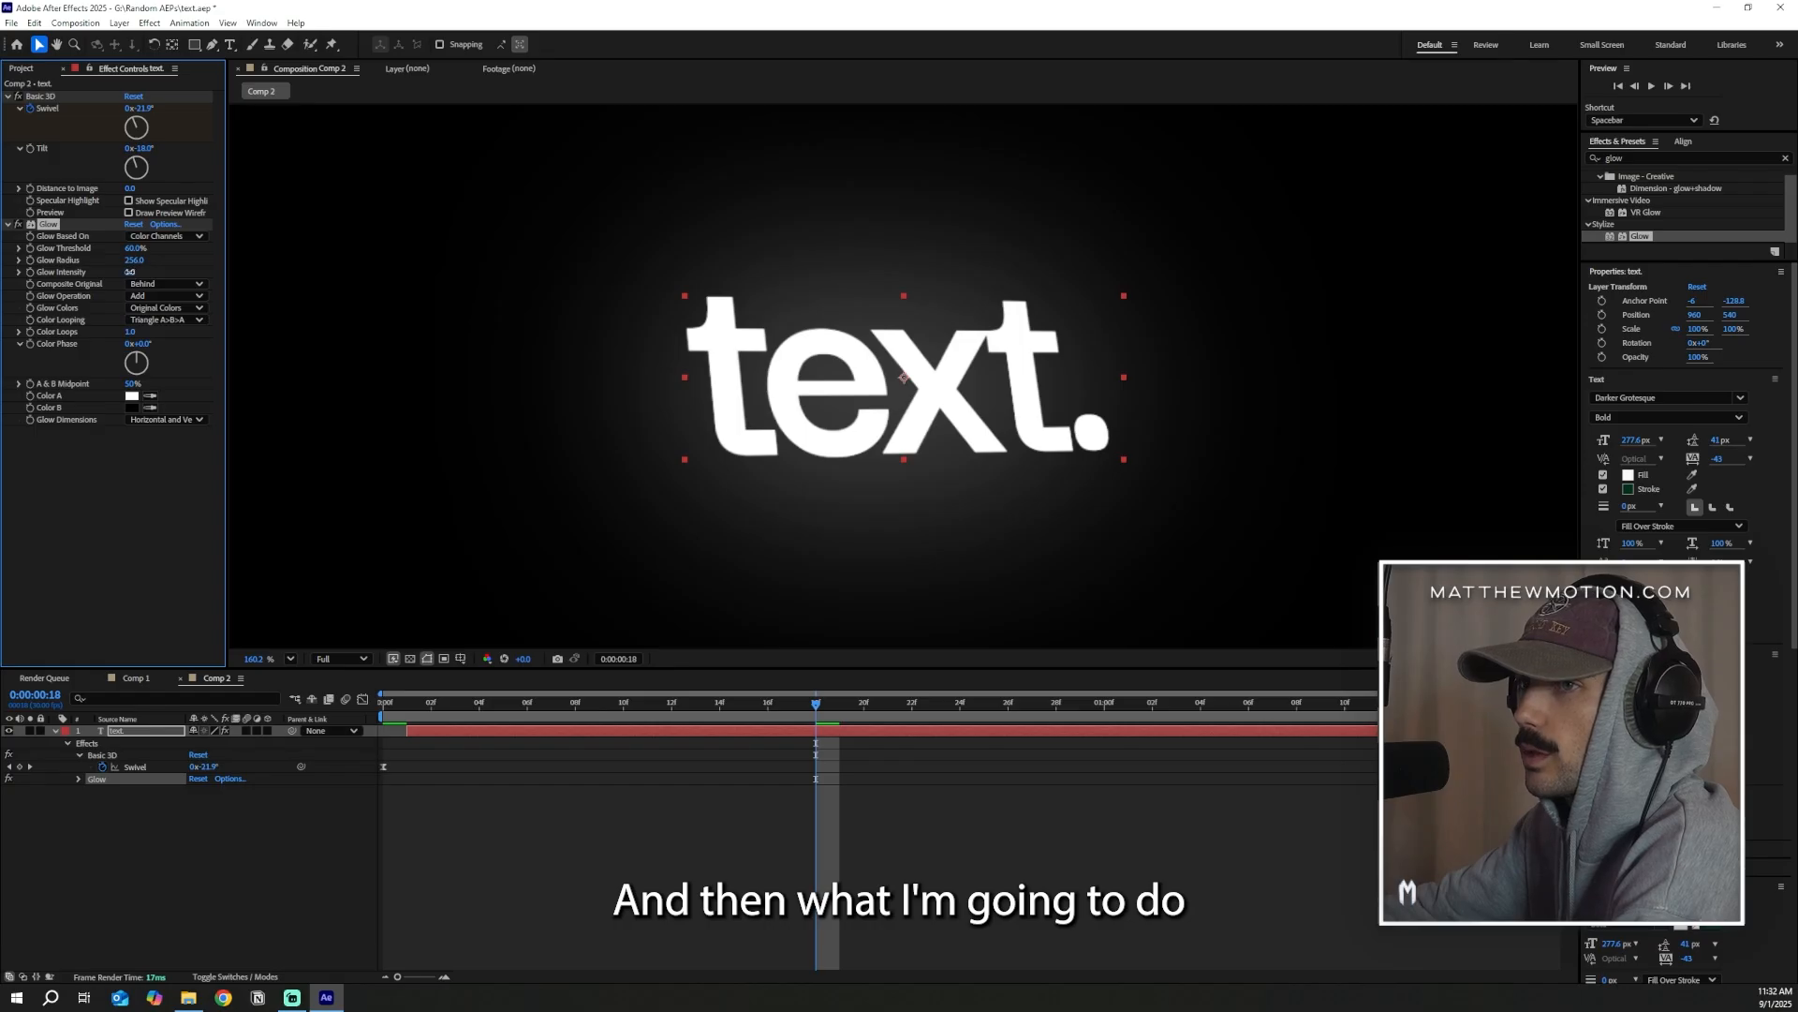
pyautogui.moveTo(130, 272); pyautogui.dragTo(122, 275)
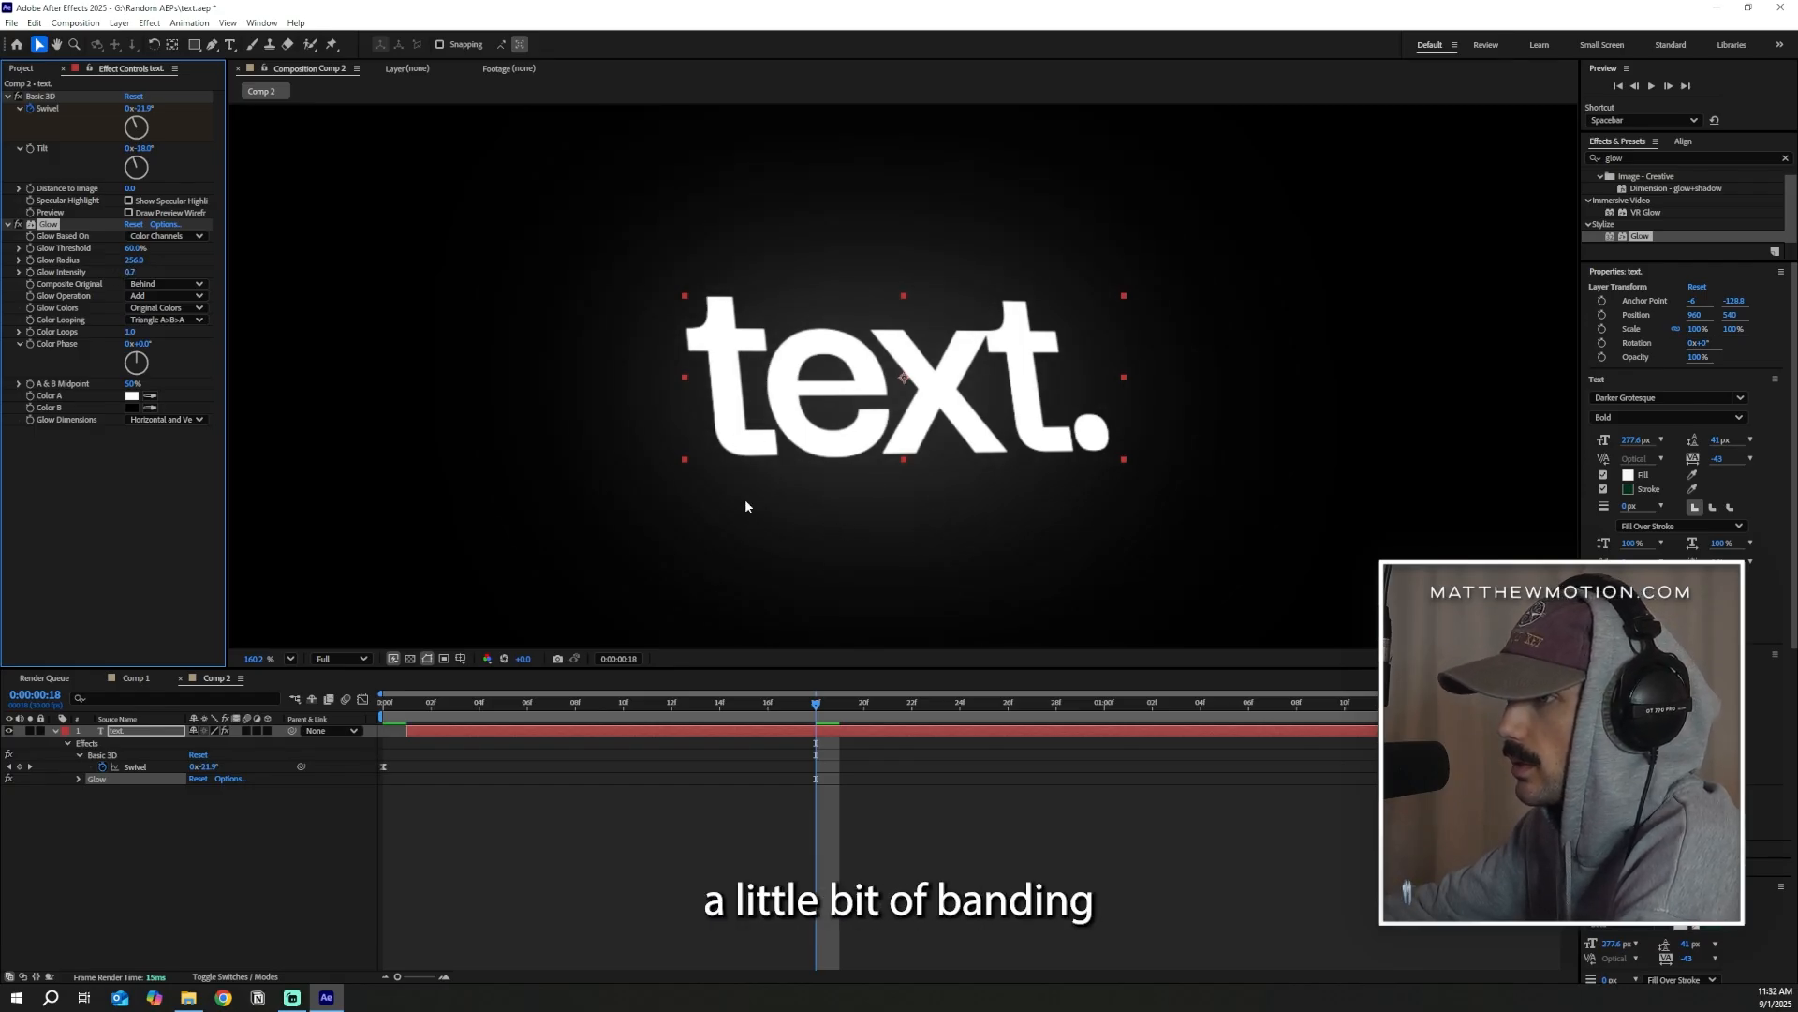
# Apply the Noise effect to the text layer below Glow and turn off Use Color Noise
pyautogui.moveTo(1644, 158); pyautogui.dragTo(1491, 154)
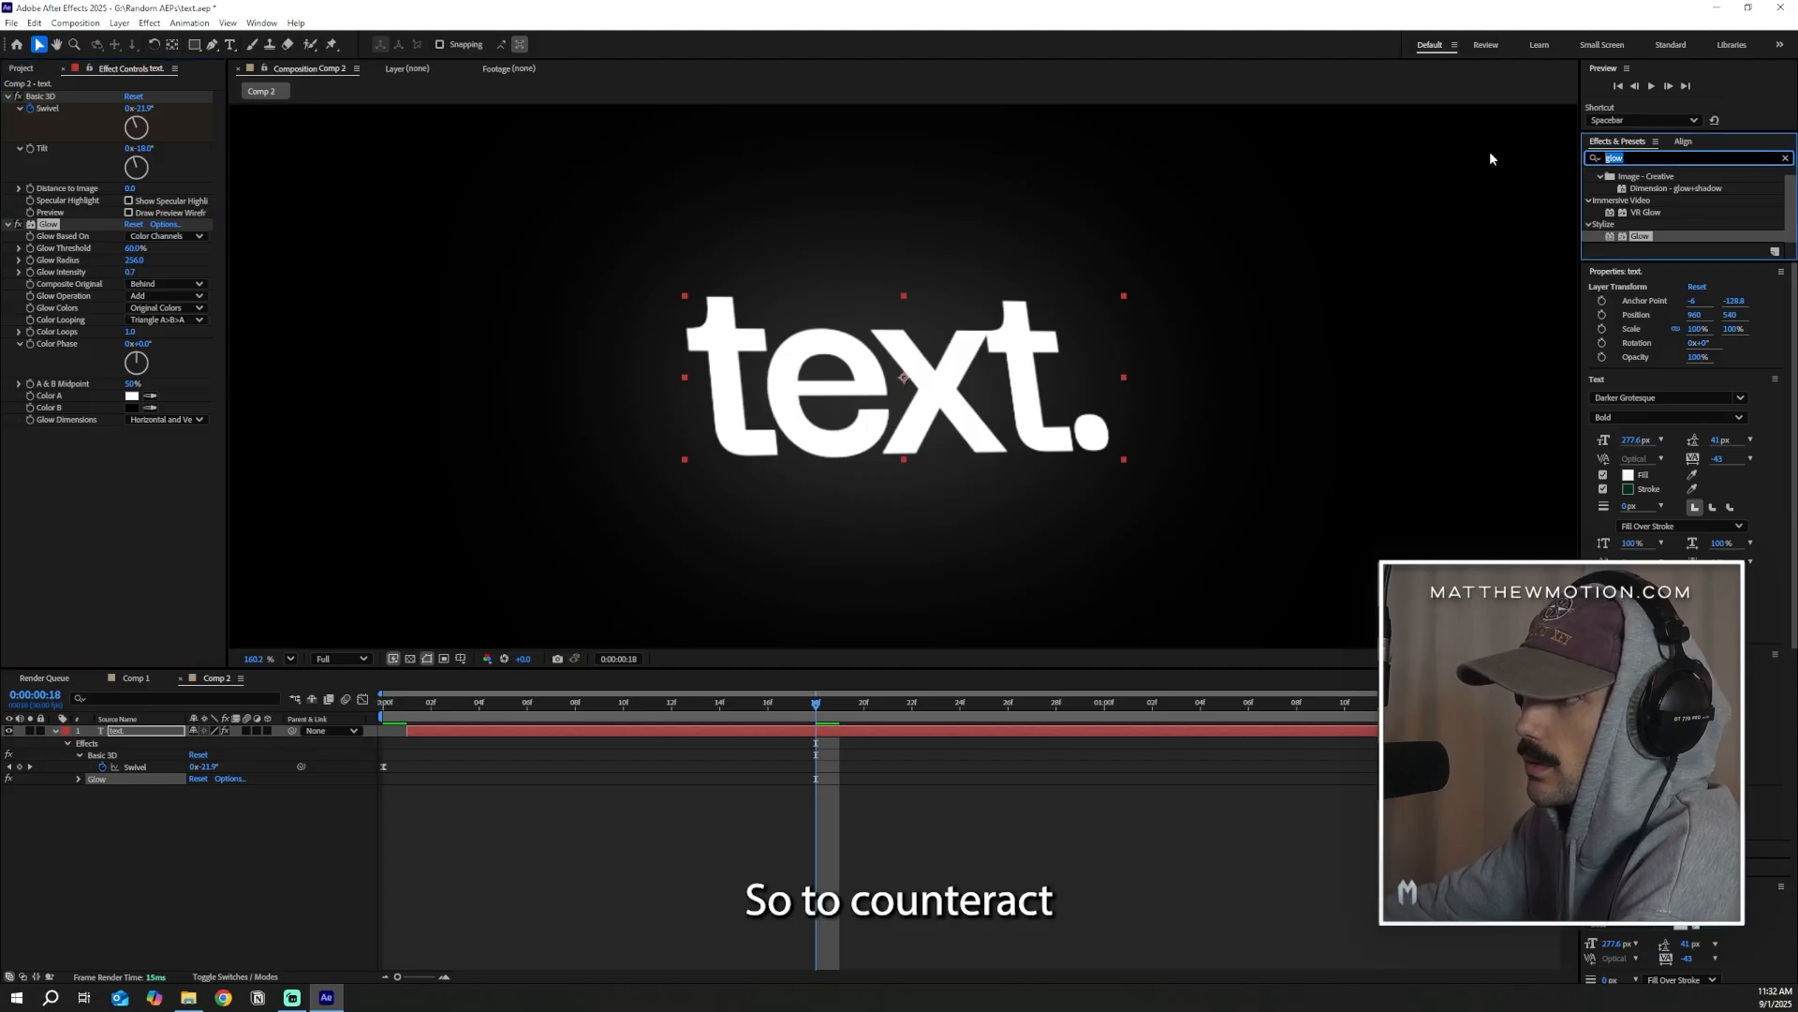
pyautogui.write('noise')
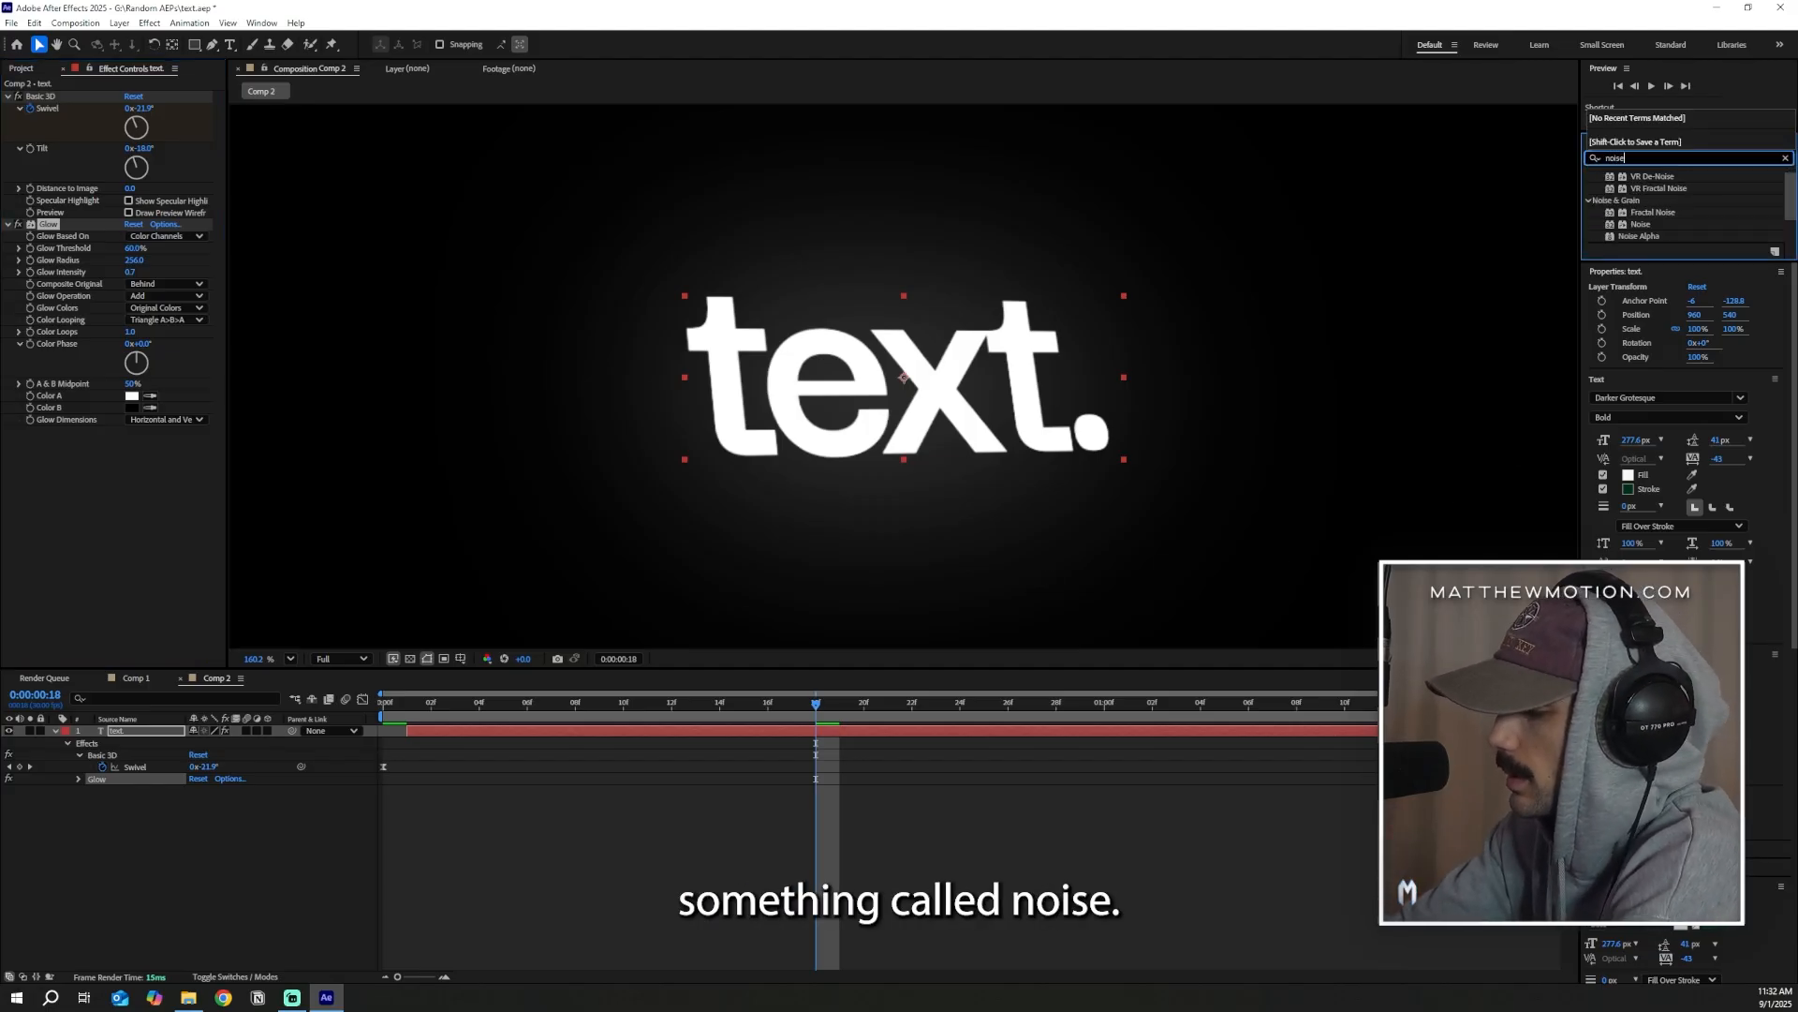
pyautogui.moveTo(1640, 224); pyautogui.dragTo(693, 728)
pyautogui.click(128, 456)
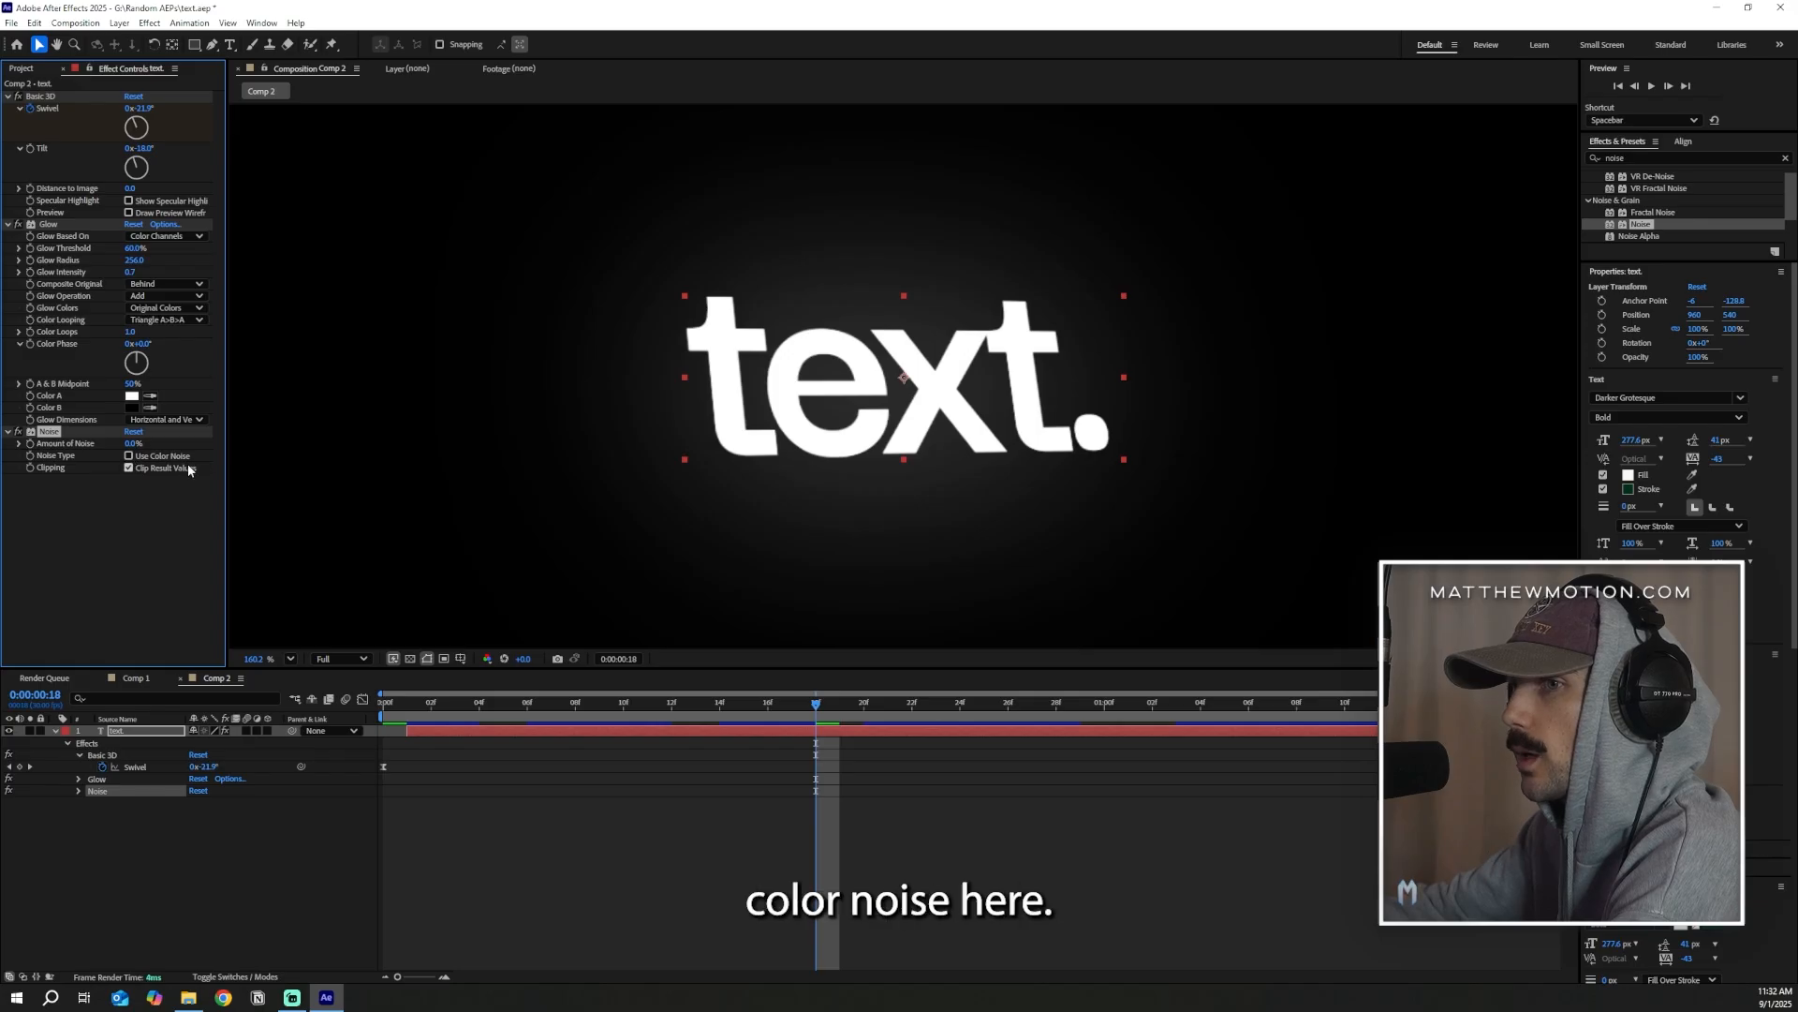
# Compare the glow's banding with noise at 20% and 0%, and set the Amount of Noise to 19%
pyautogui.click(133, 444)
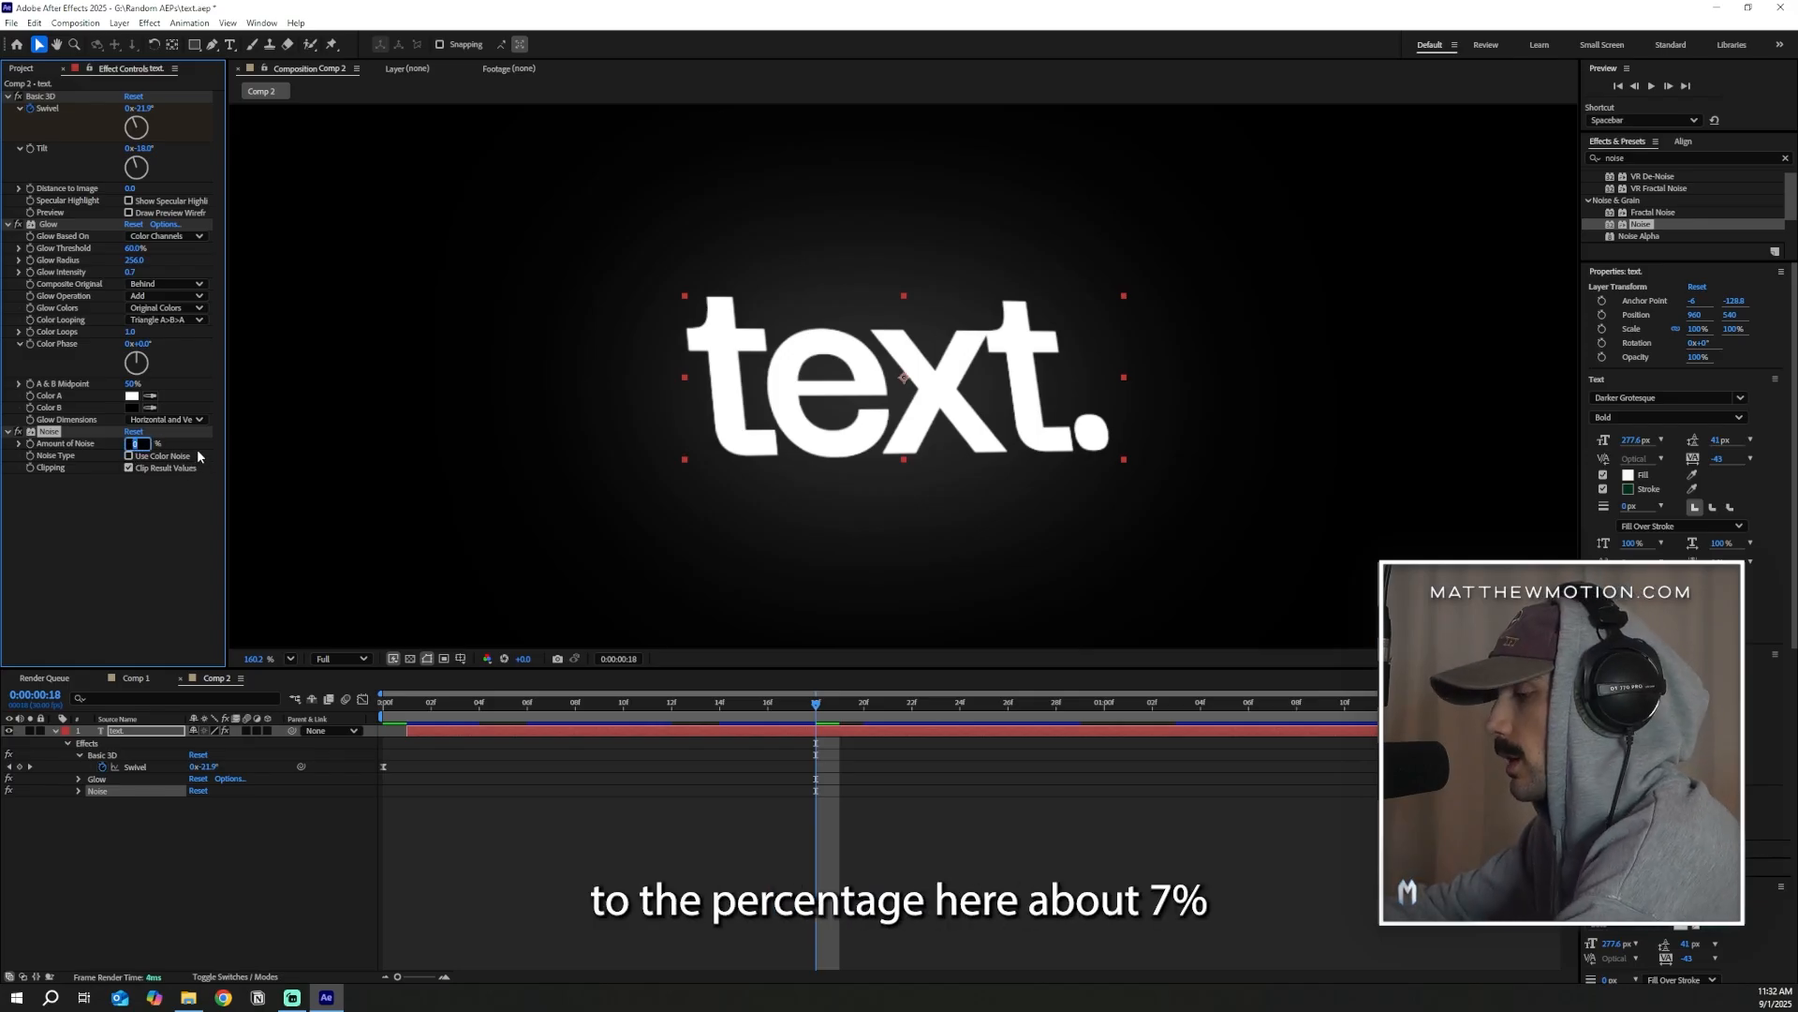
pyautogui.click(147, 568)
pyautogui.moveTo(133, 445); pyautogui.dragTo(154, 456)
pyautogui.scroll(5, 746, 501)
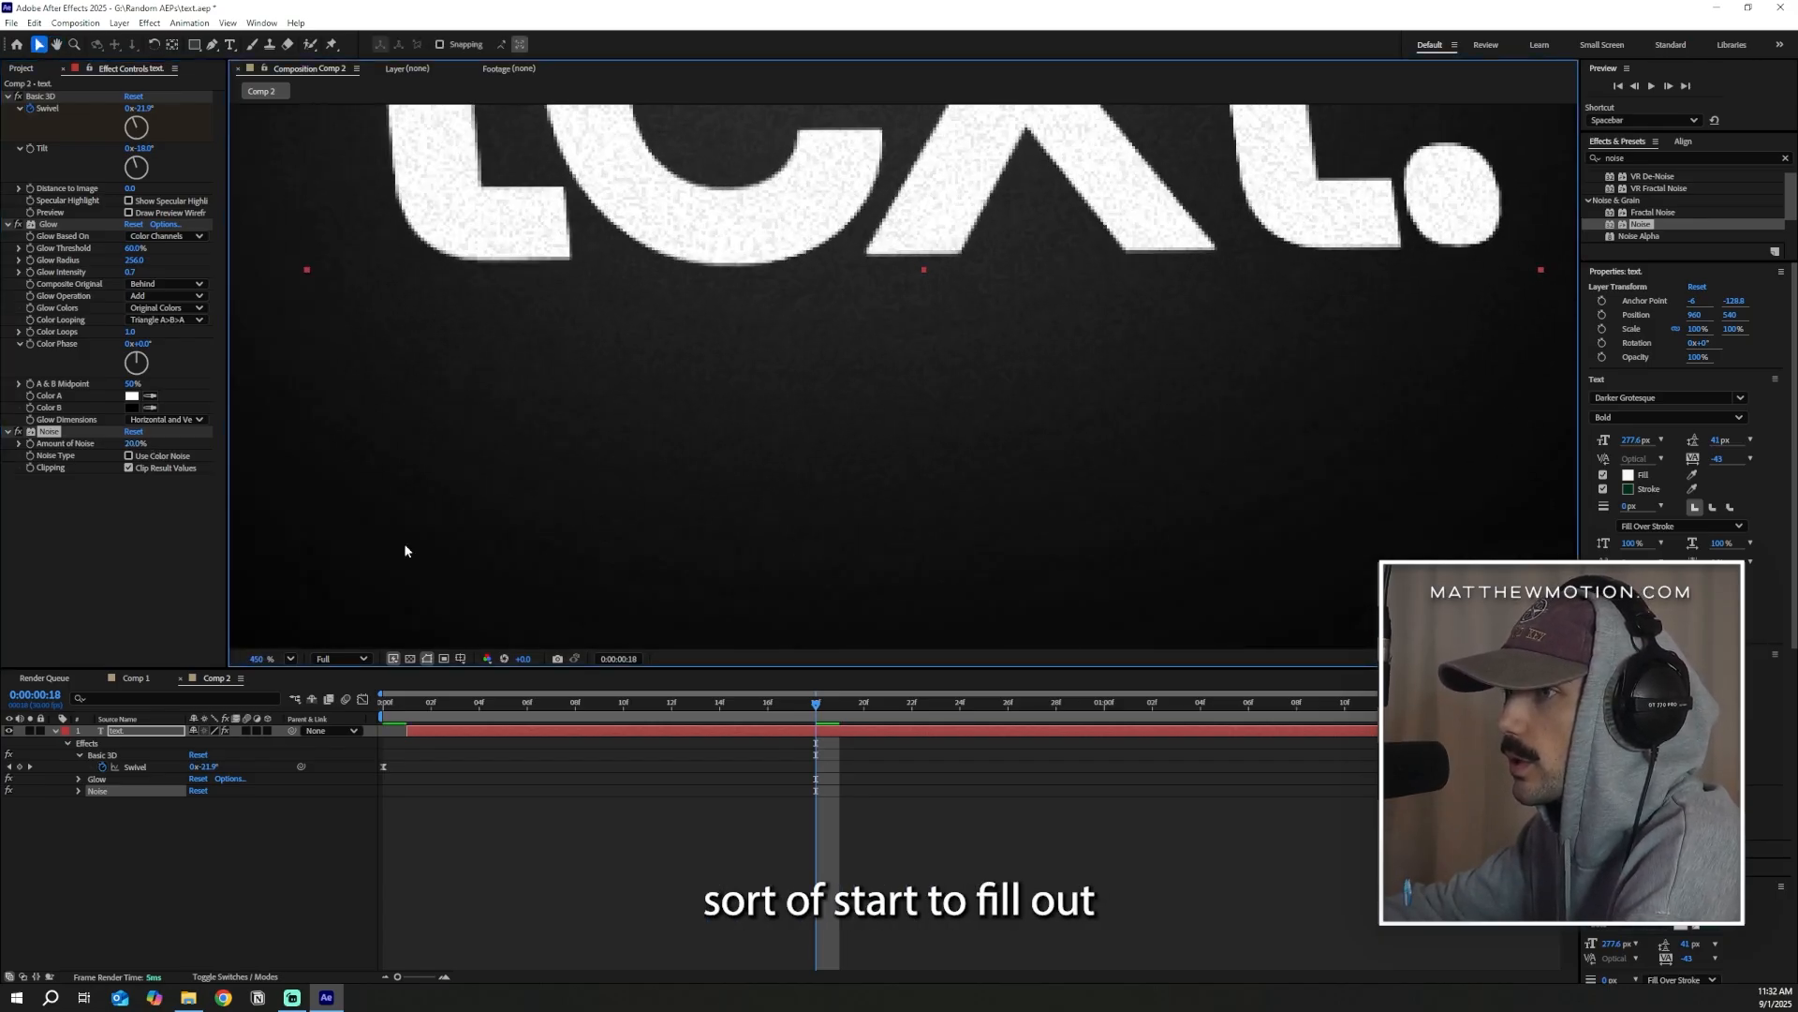
pyautogui.moveTo(143, 447); pyautogui.dragTo(103, 448)
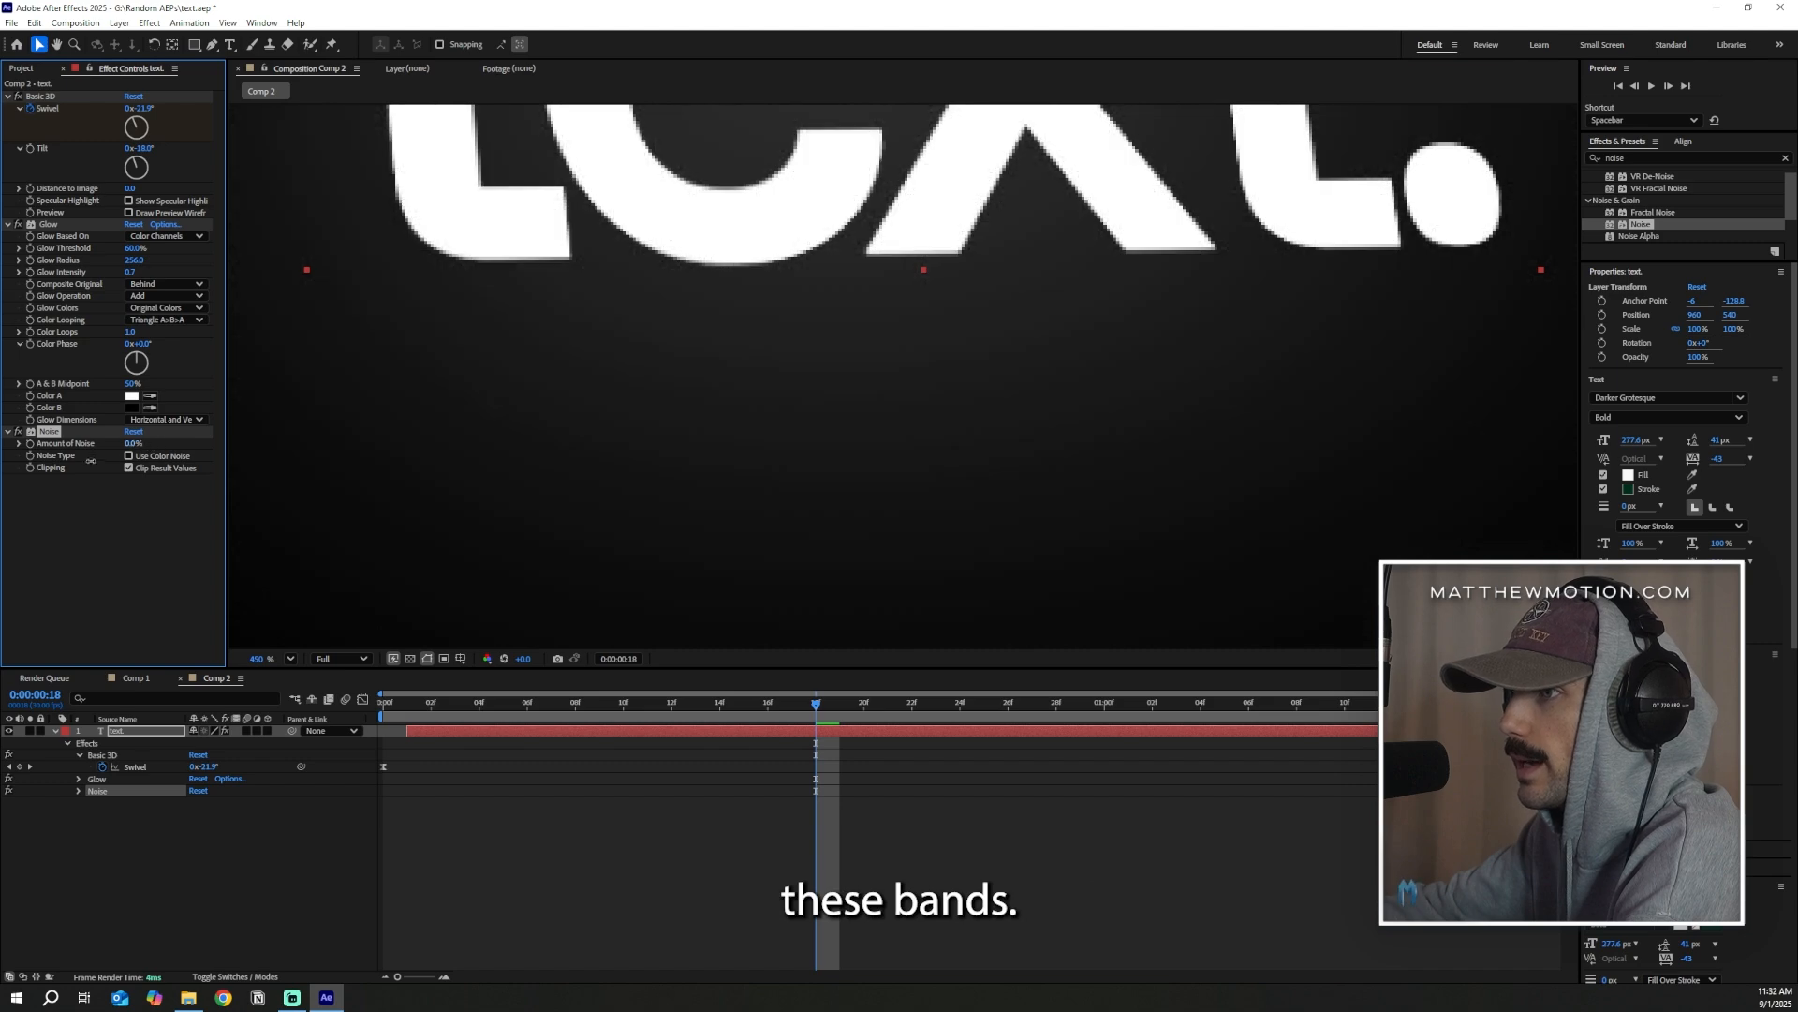
pyautogui.scroll(3, 947, 487)
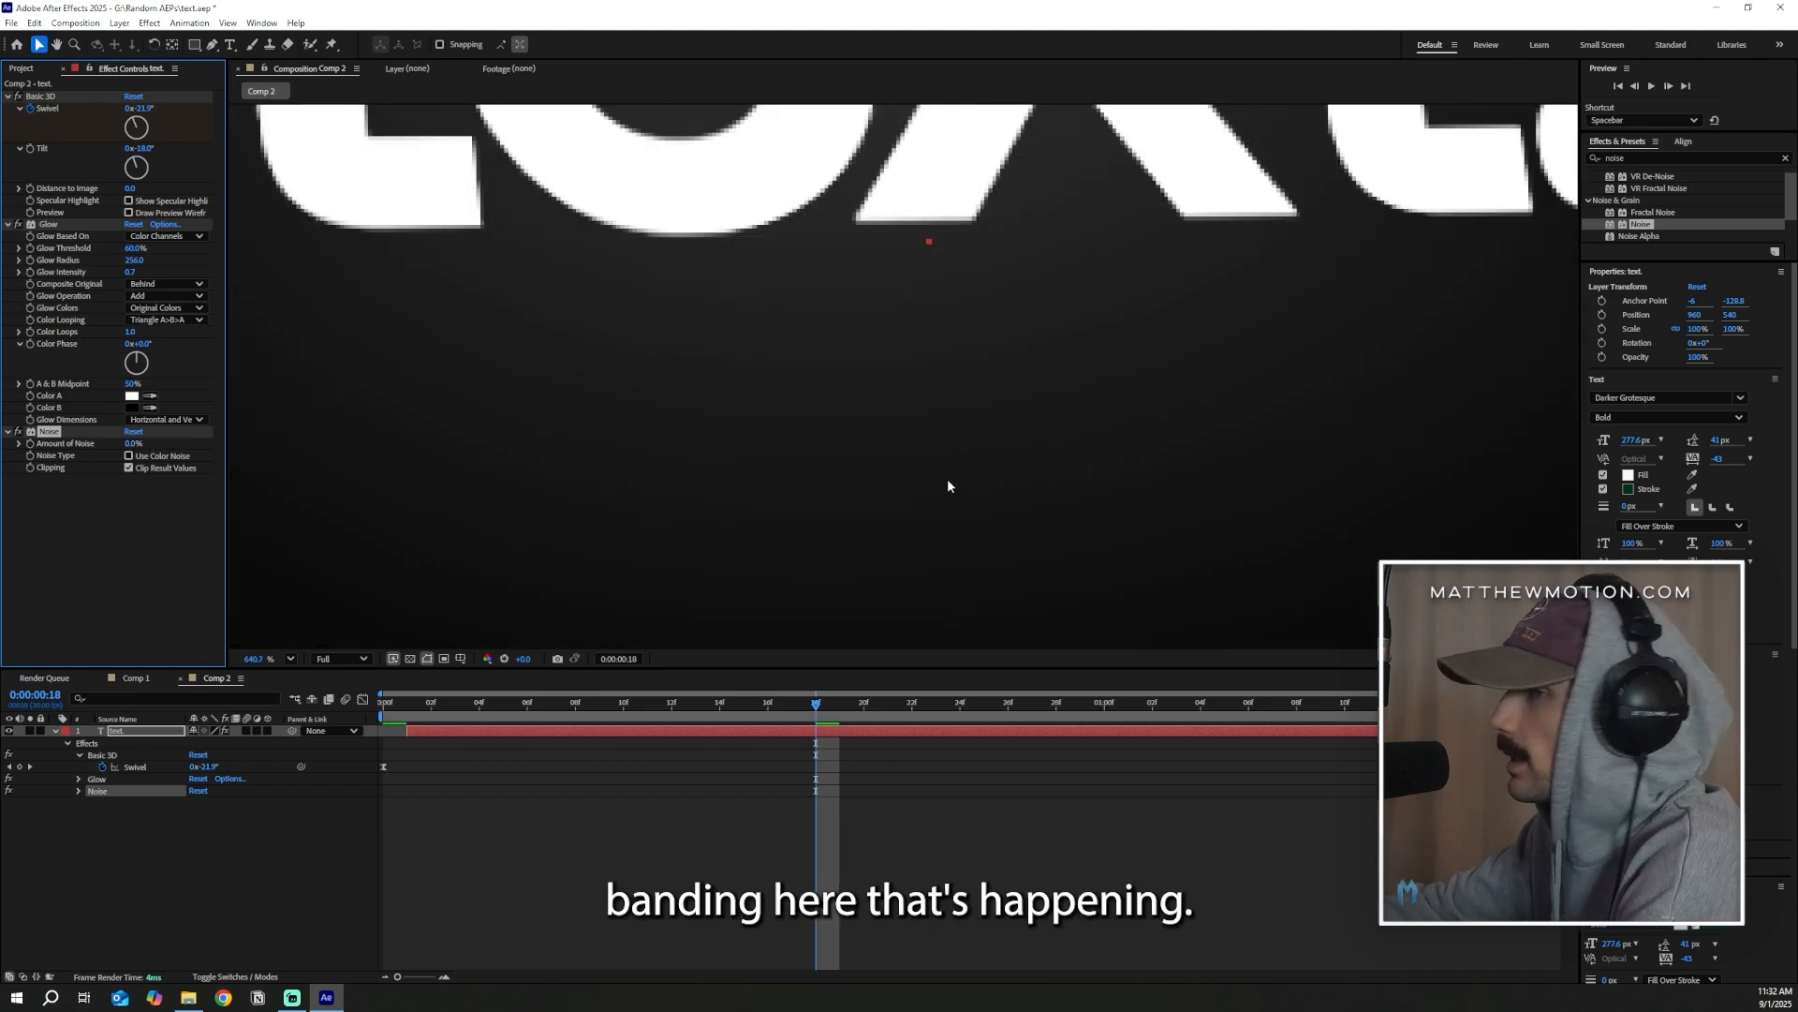
pyautogui.moveTo(131, 444); pyautogui.dragTo(138, 443)
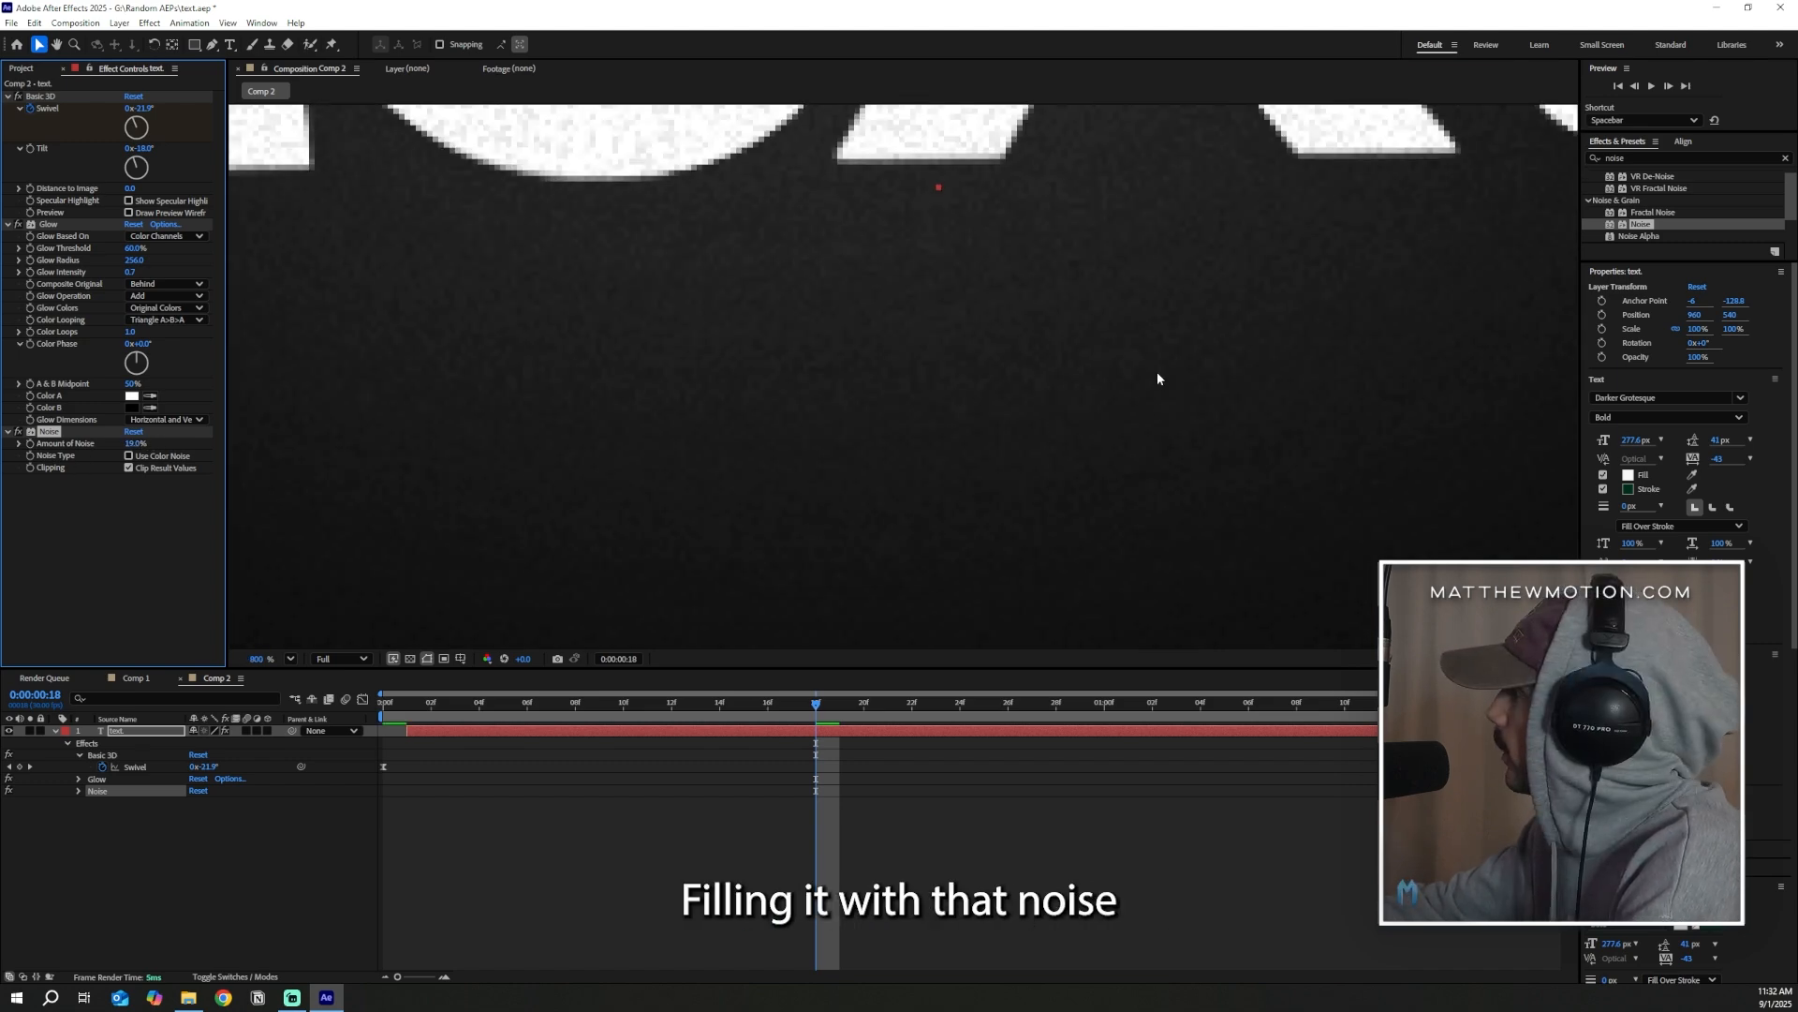
pyautogui.scroll(-10, 979, 489)
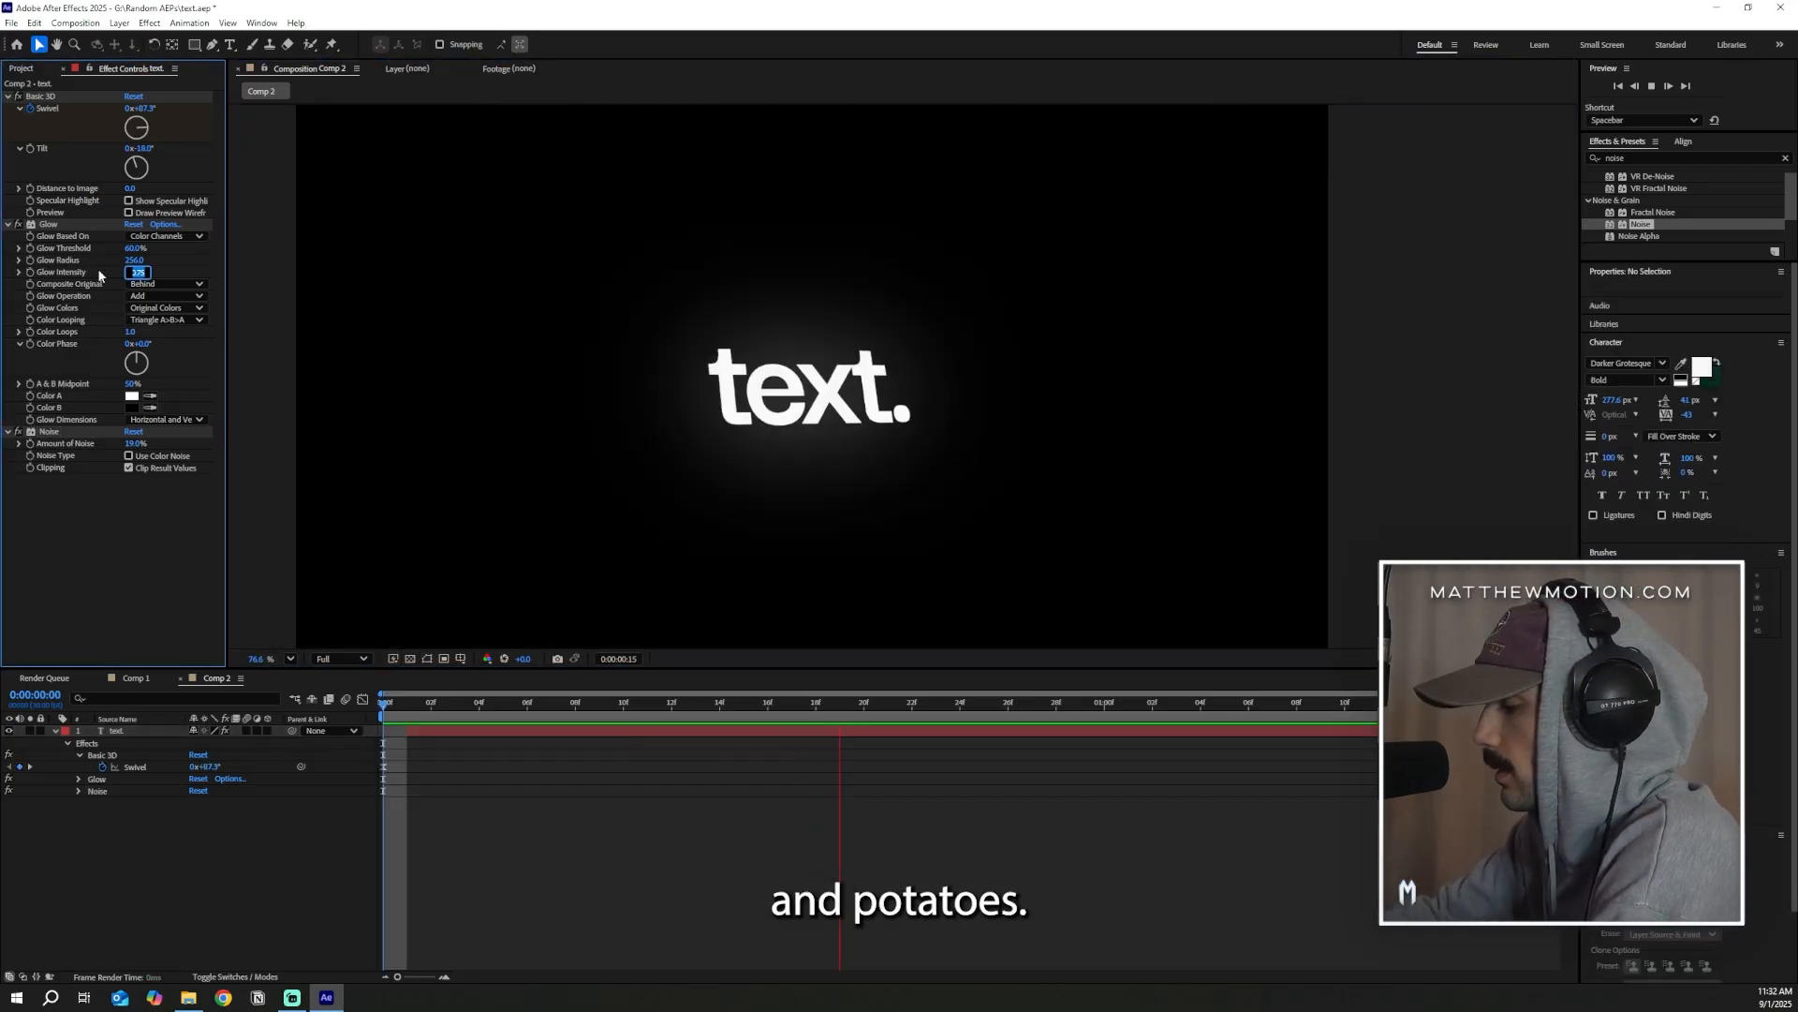
# Set the Glow Intensity to 0.5 while the animation plays, and deselect the text layer
pyautogui.write('.5')
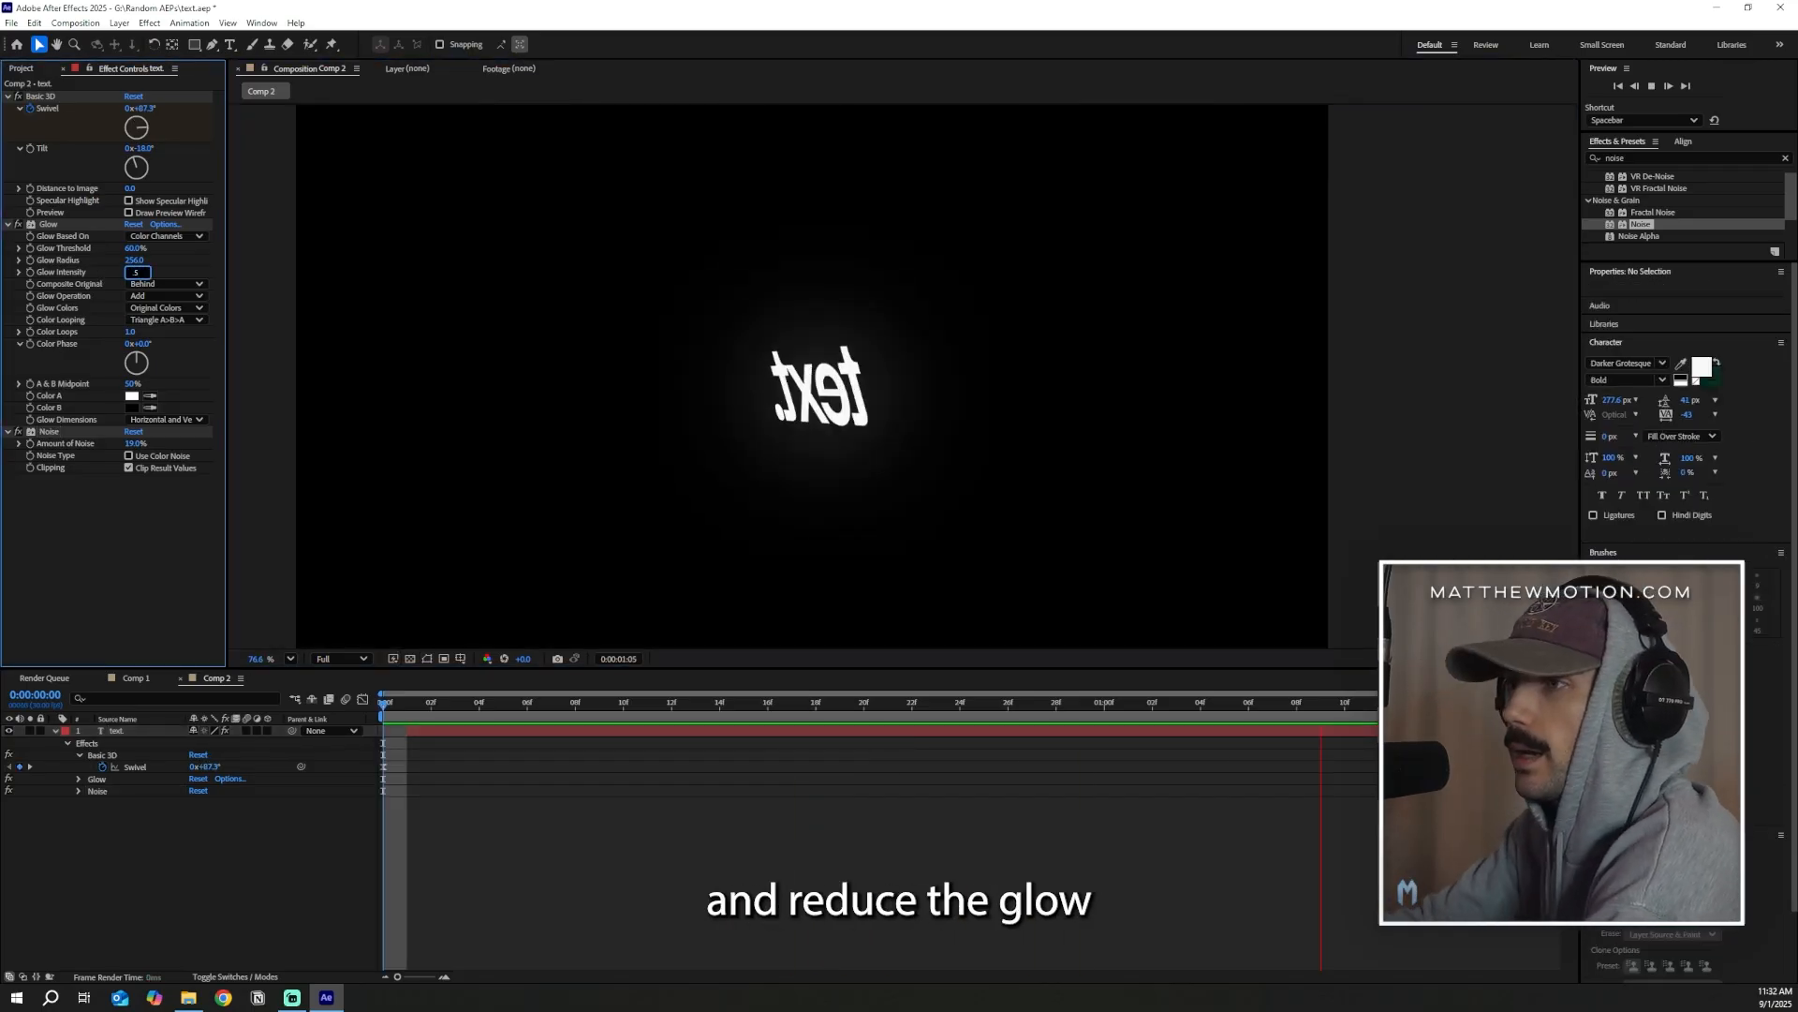
pyautogui.press('Return')
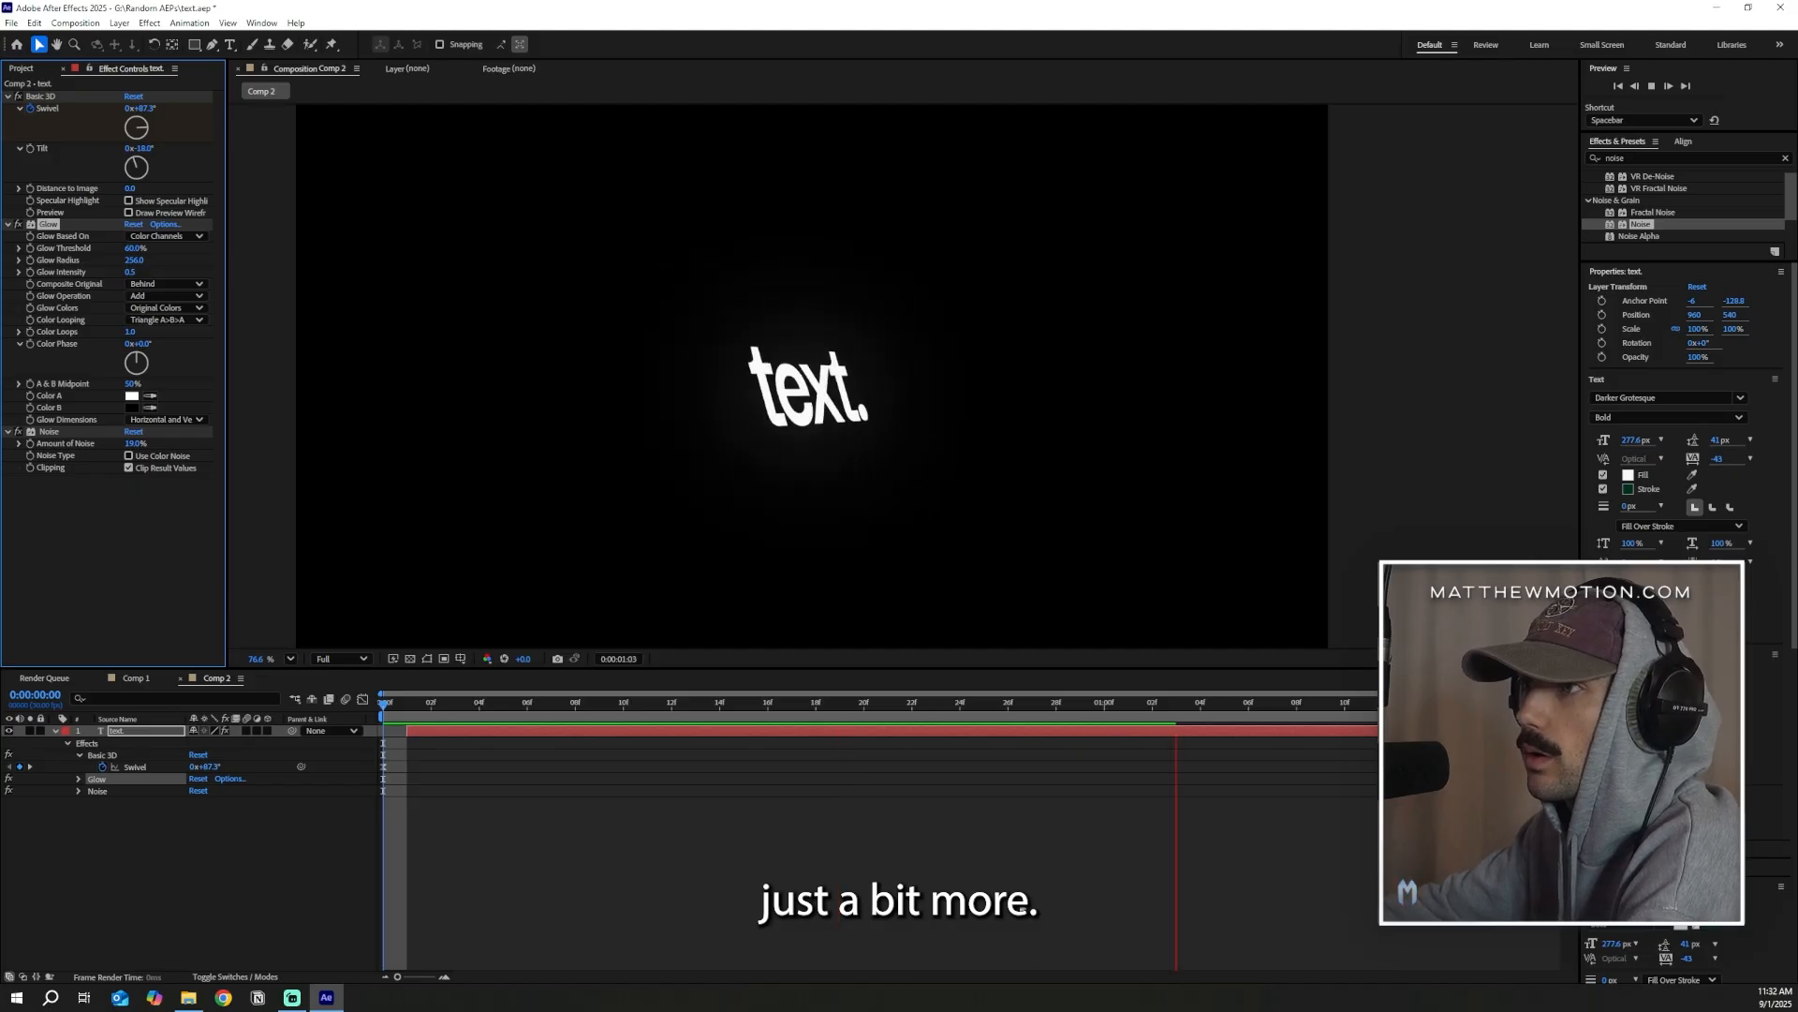
pyautogui.click(715, 907)
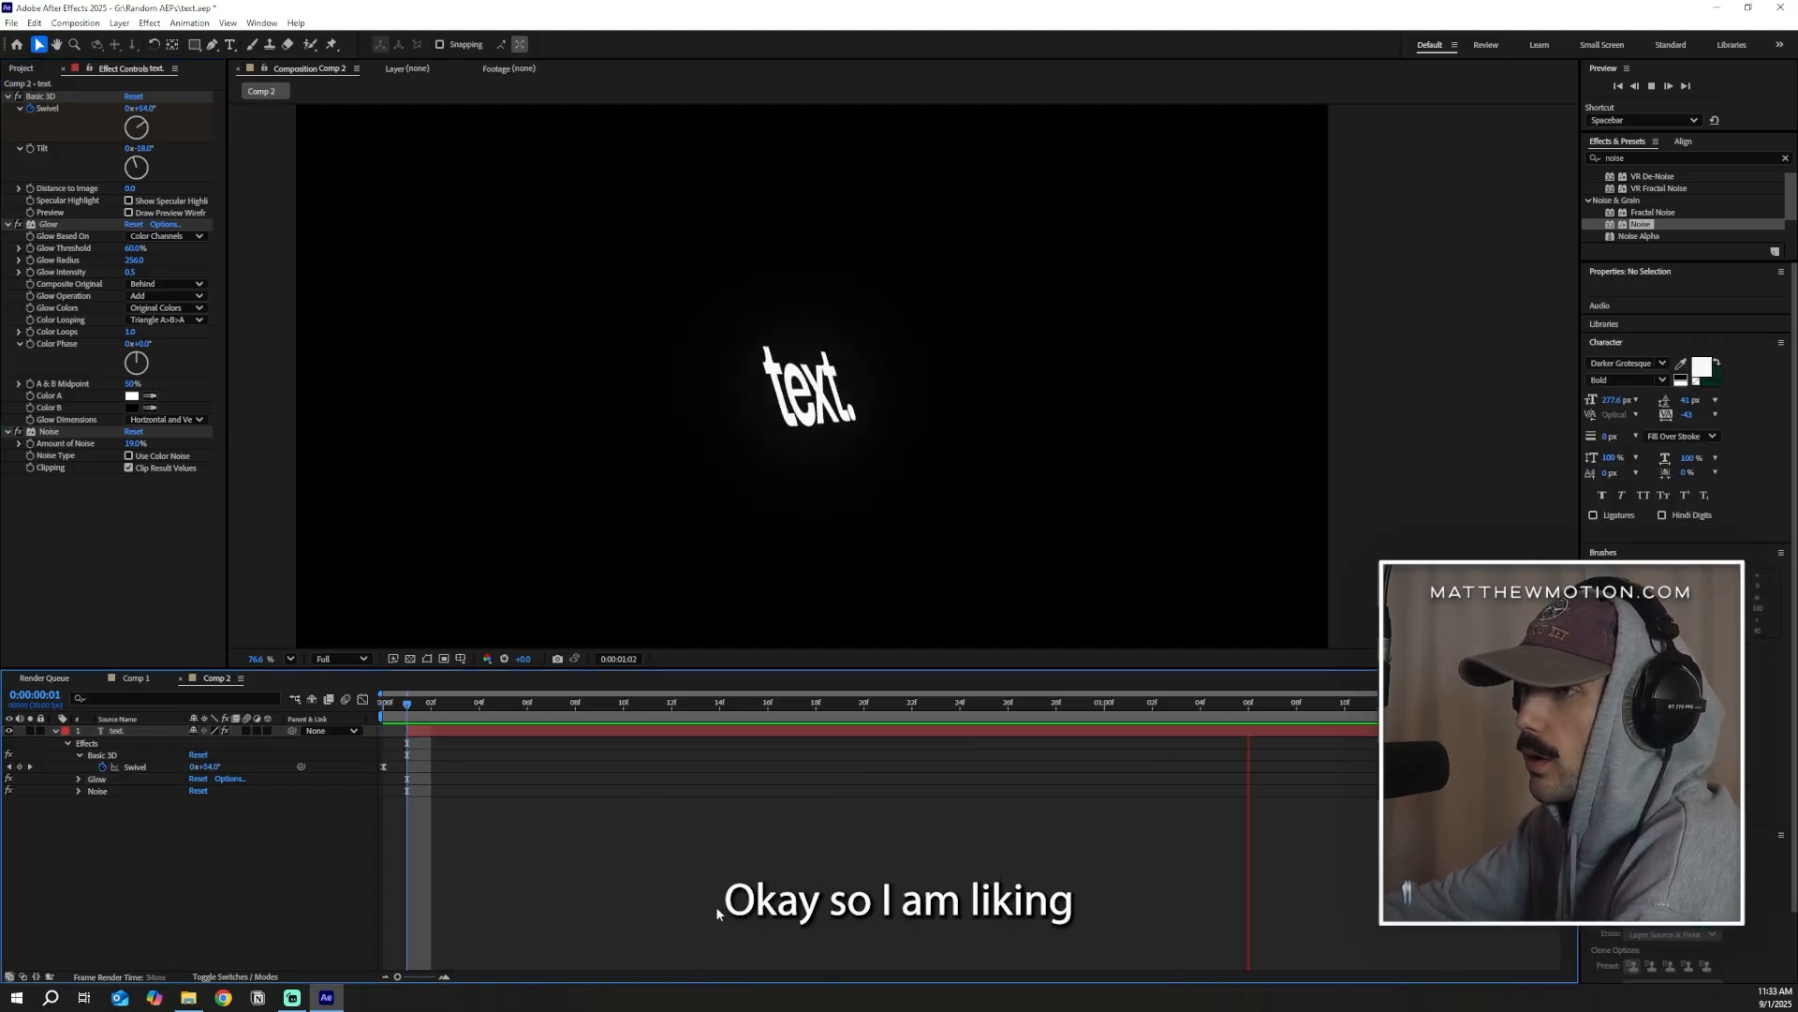
# Preview the spinning text animation and park the playhead at 0:00:00:15
pyautogui.press('space')
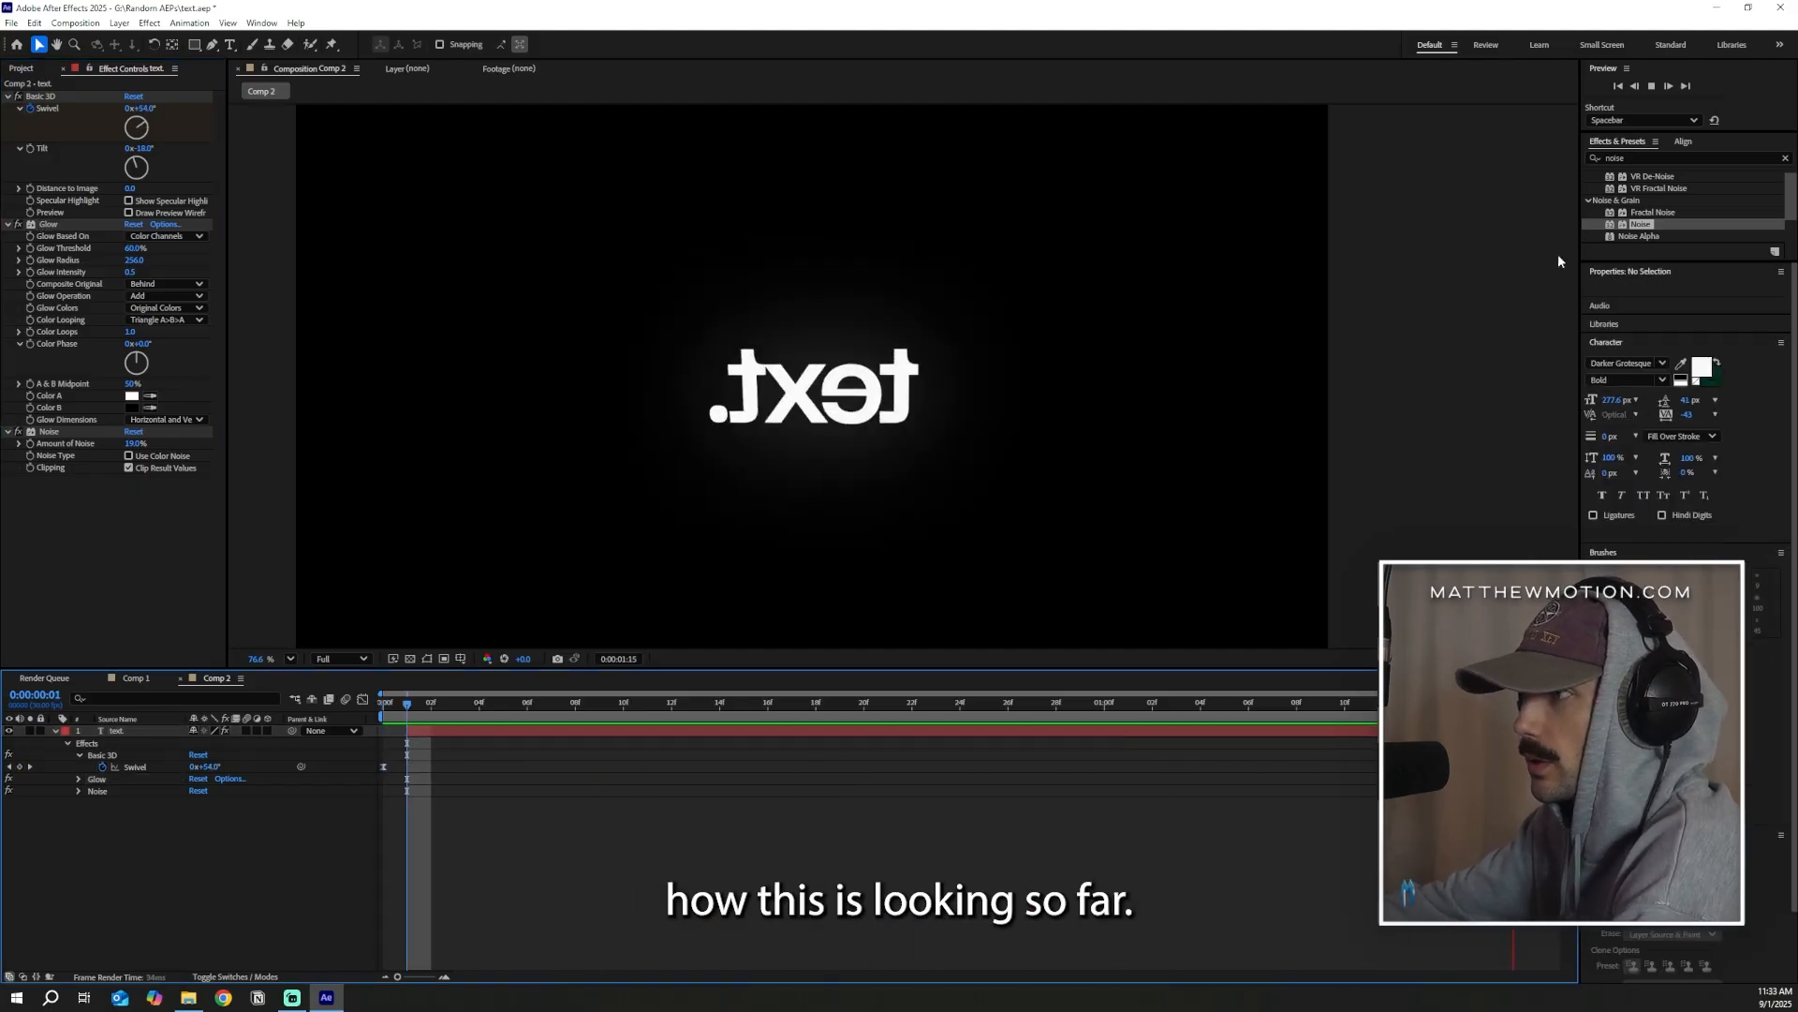
pyautogui.press('space')
pyautogui.moveTo(485, 716); pyautogui.dragTo(748, 715)
# Apply the 4-Color Gradient effect to the text layer and move it to the front of the effect stack, above Basic 3D
pyautogui.click(1618, 153)
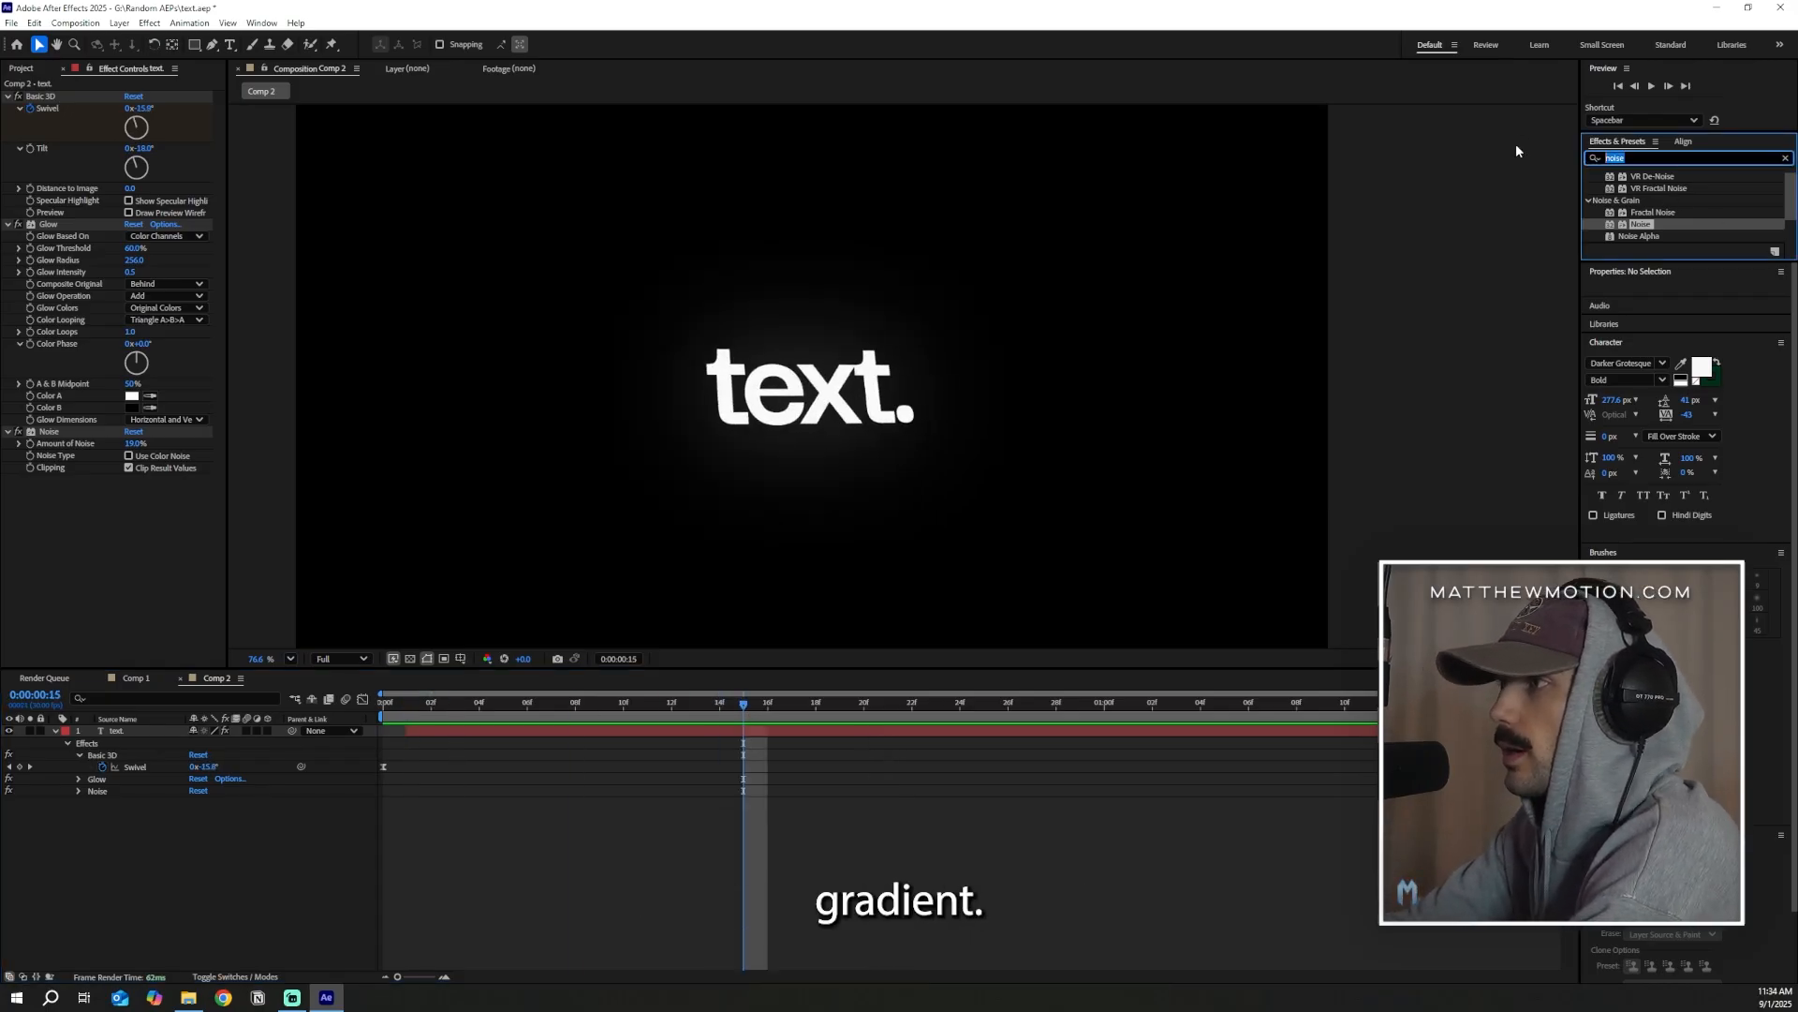
pyautogui.write('4-color')
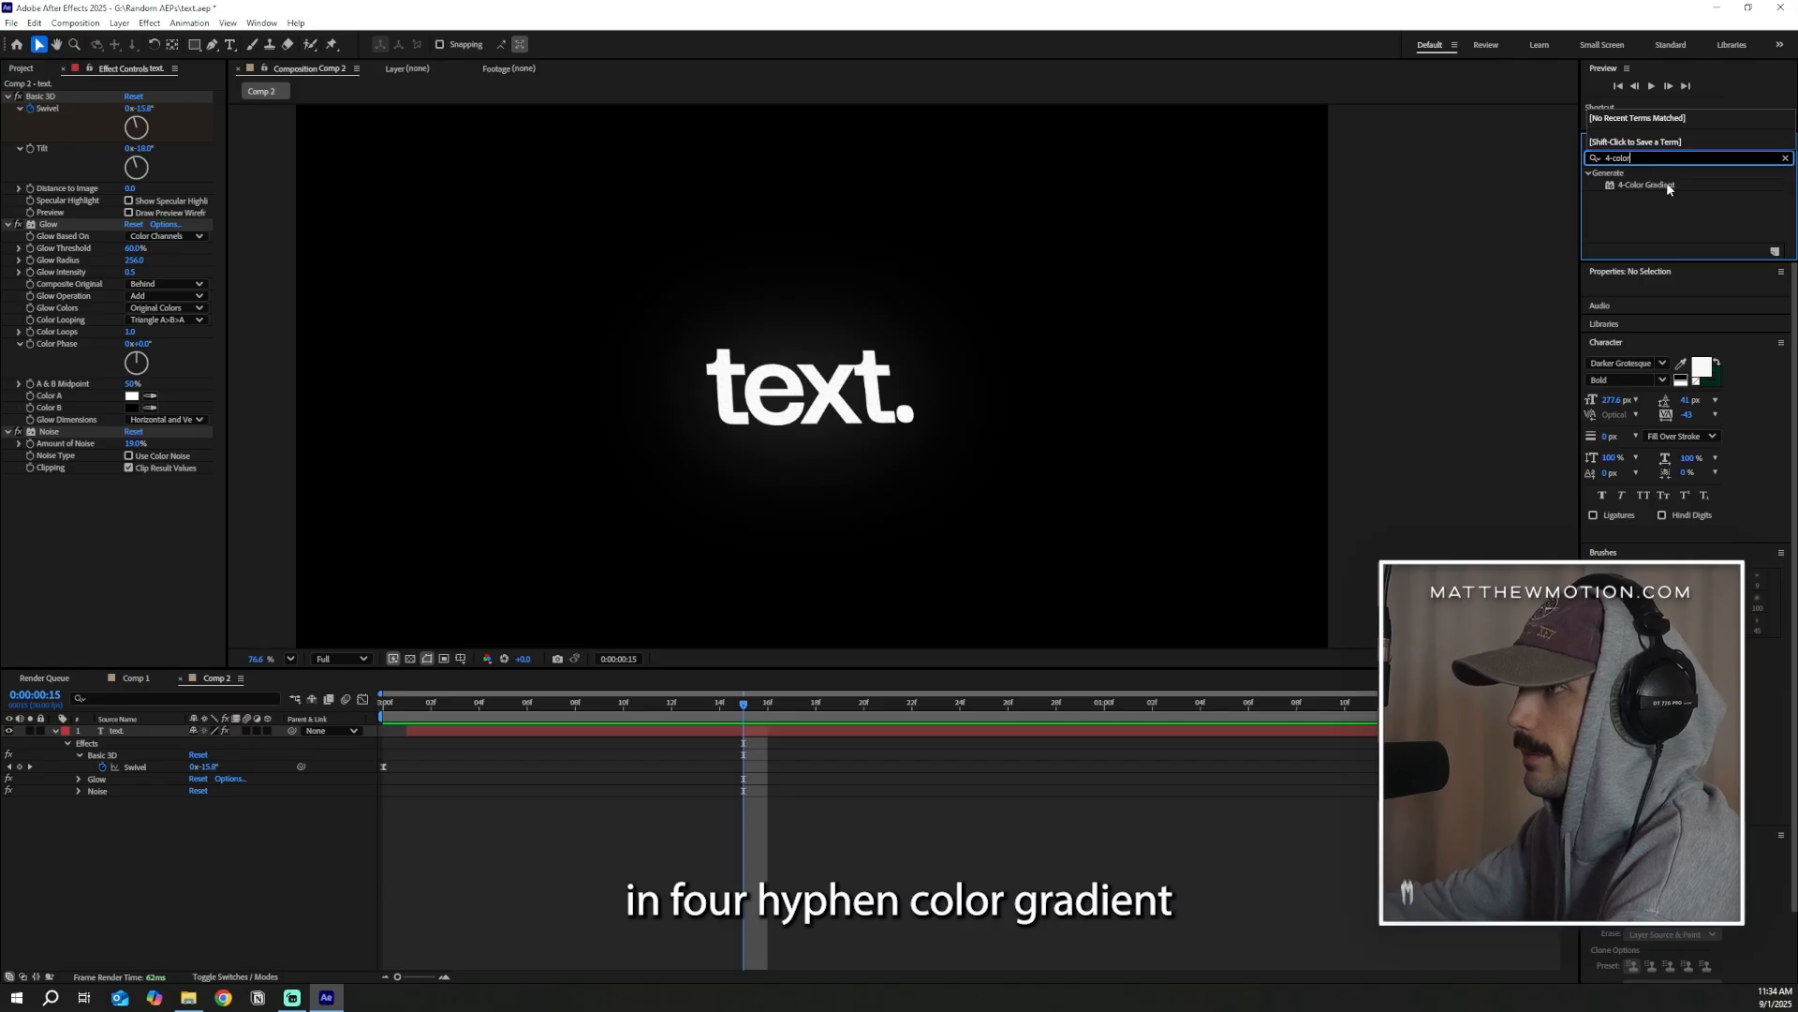
pyautogui.click(1668, 186)
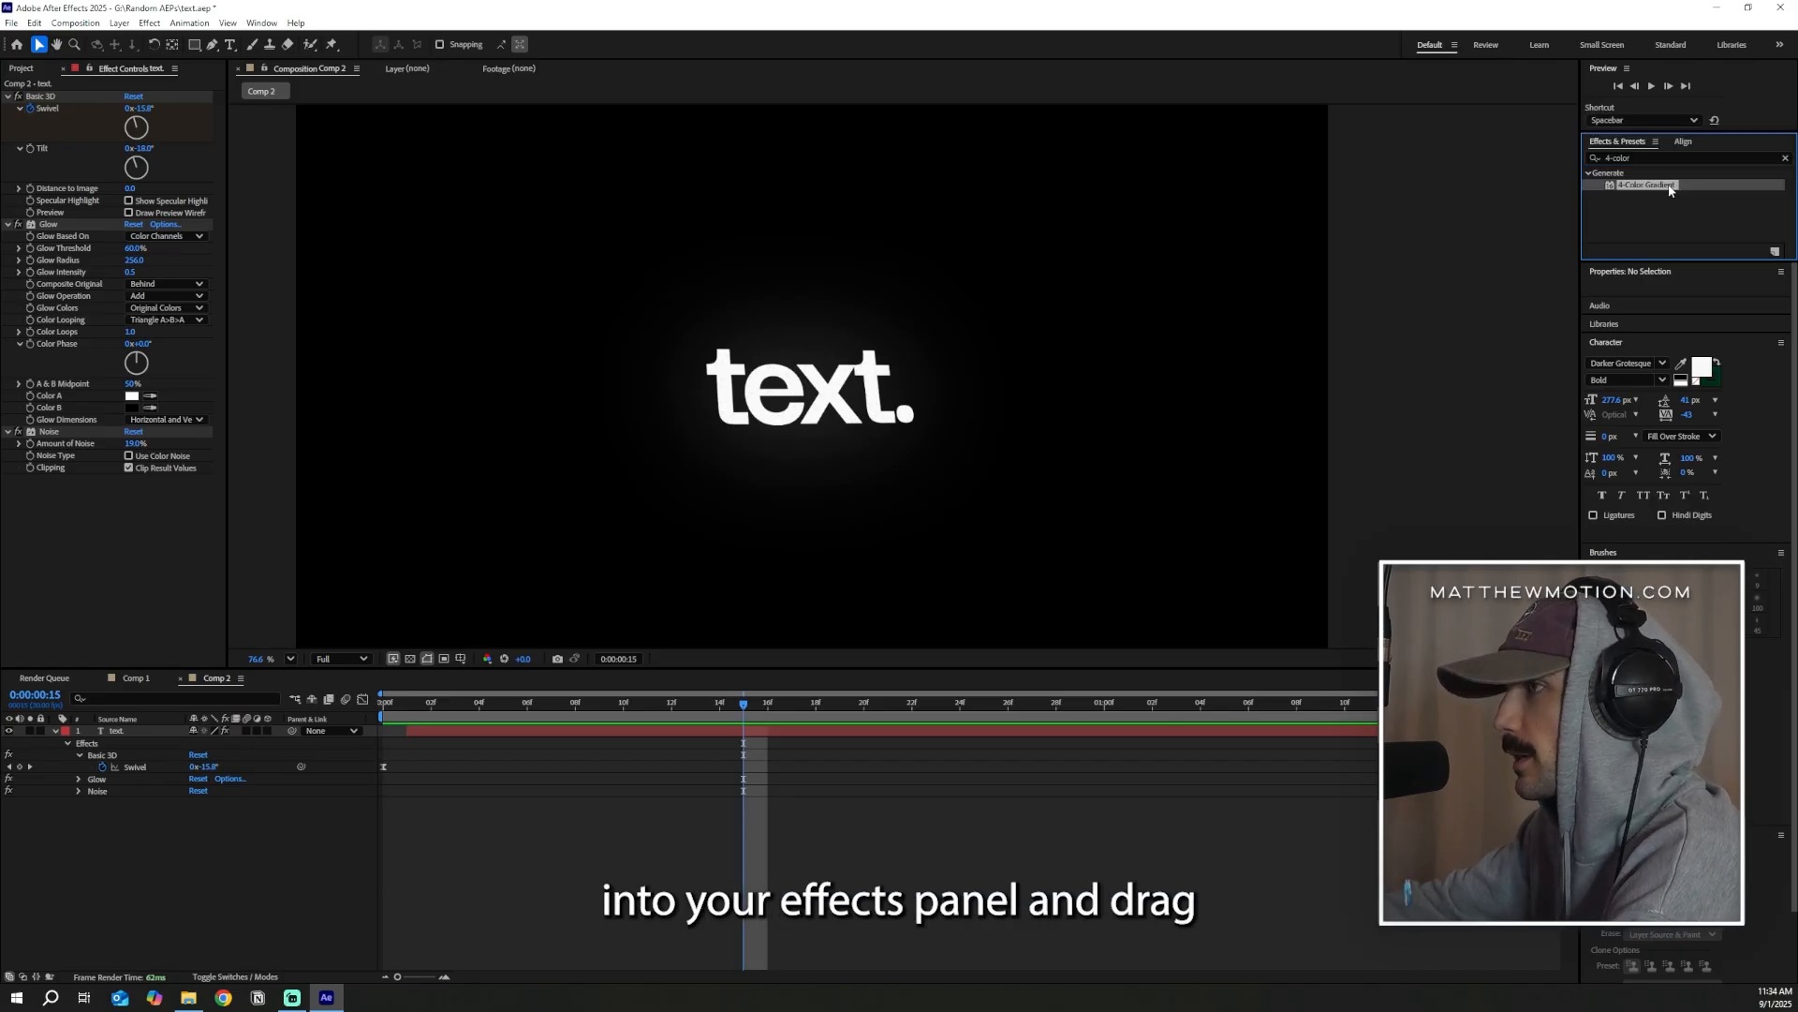
pyautogui.moveTo(1668, 186); pyautogui.dragTo(658, 736)
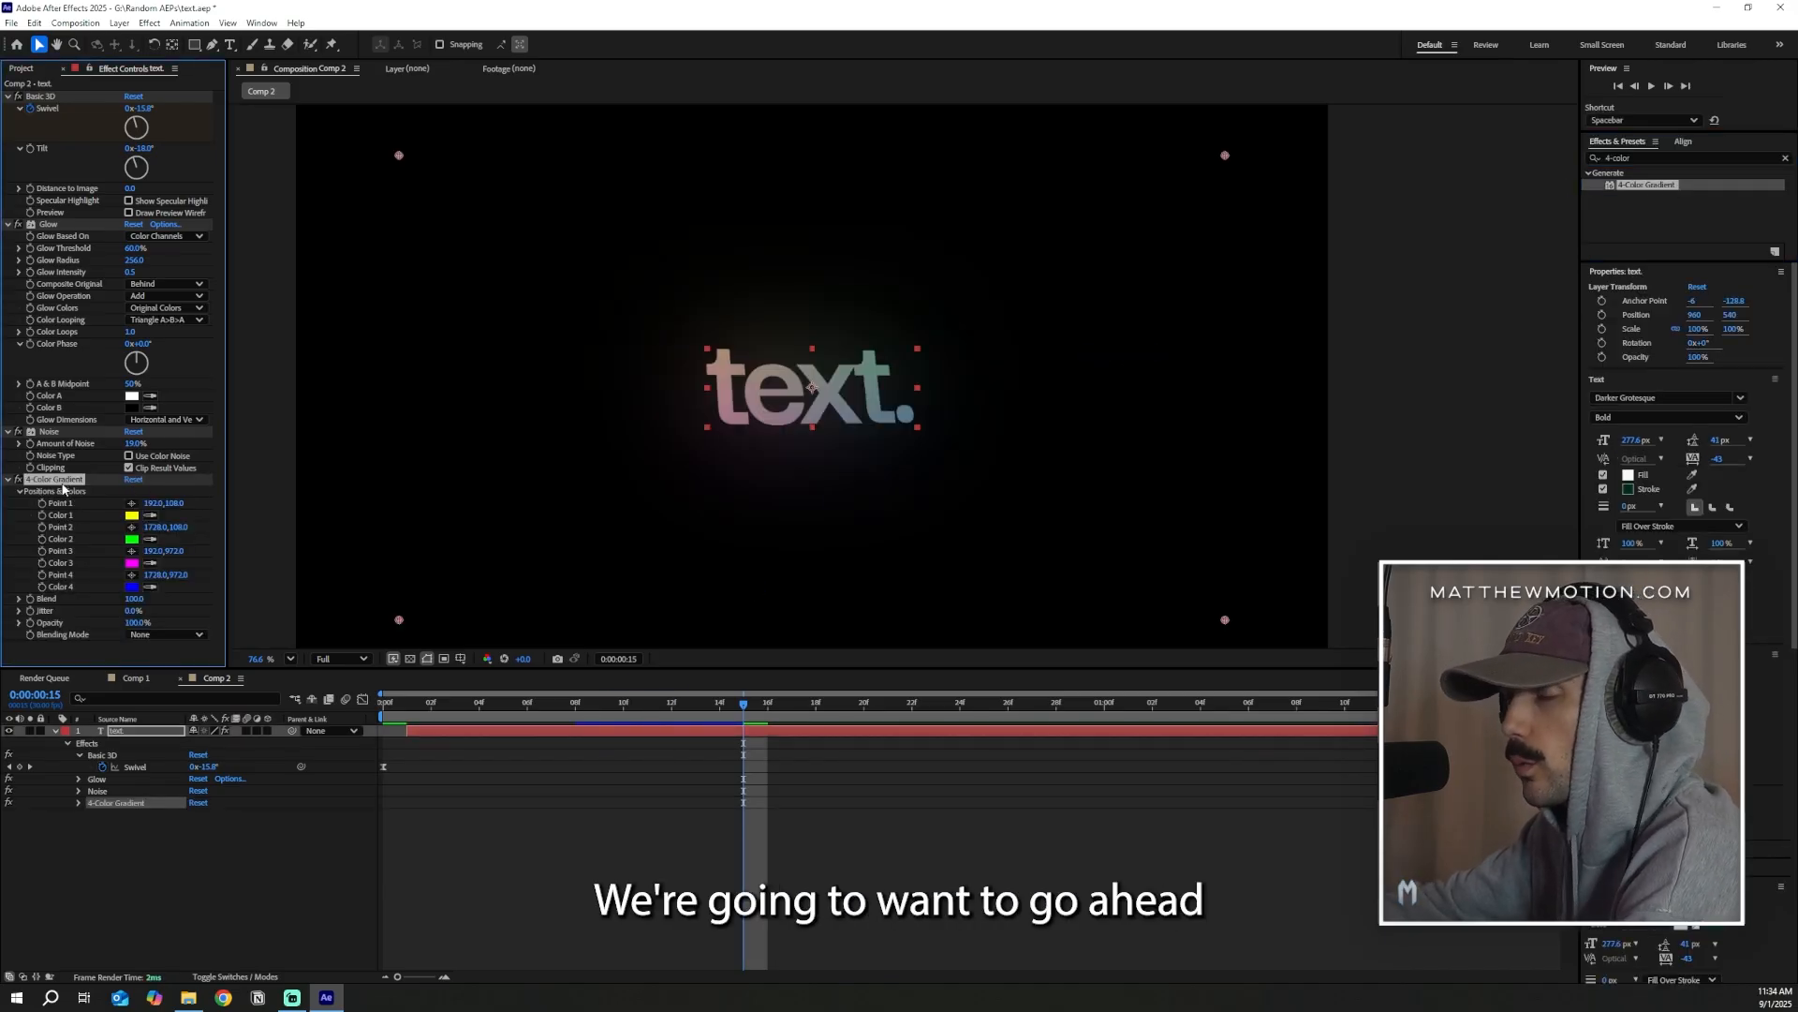
pyautogui.moveTo(65, 485); pyautogui.dragTo(78, 96)
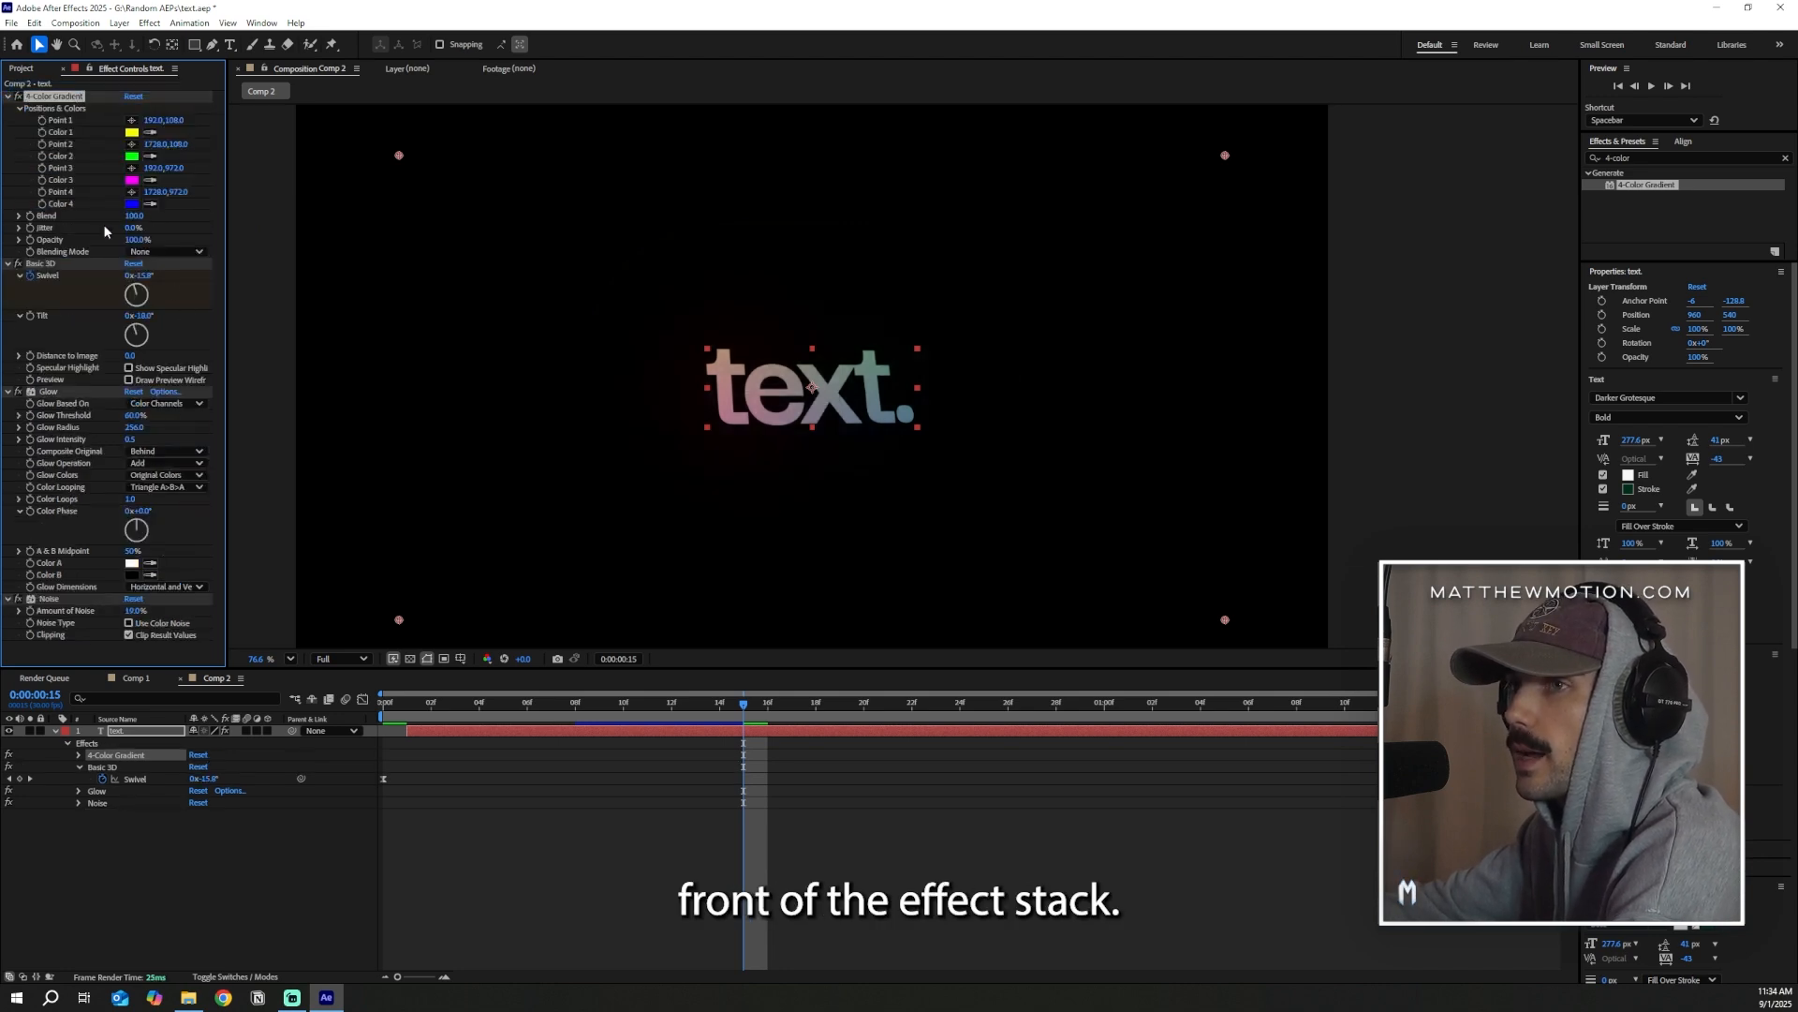
# Set the gradient's Color 1 to purple C00BF4 and sample that purple for Color 2 and Color 4
pyautogui.click(131, 132)
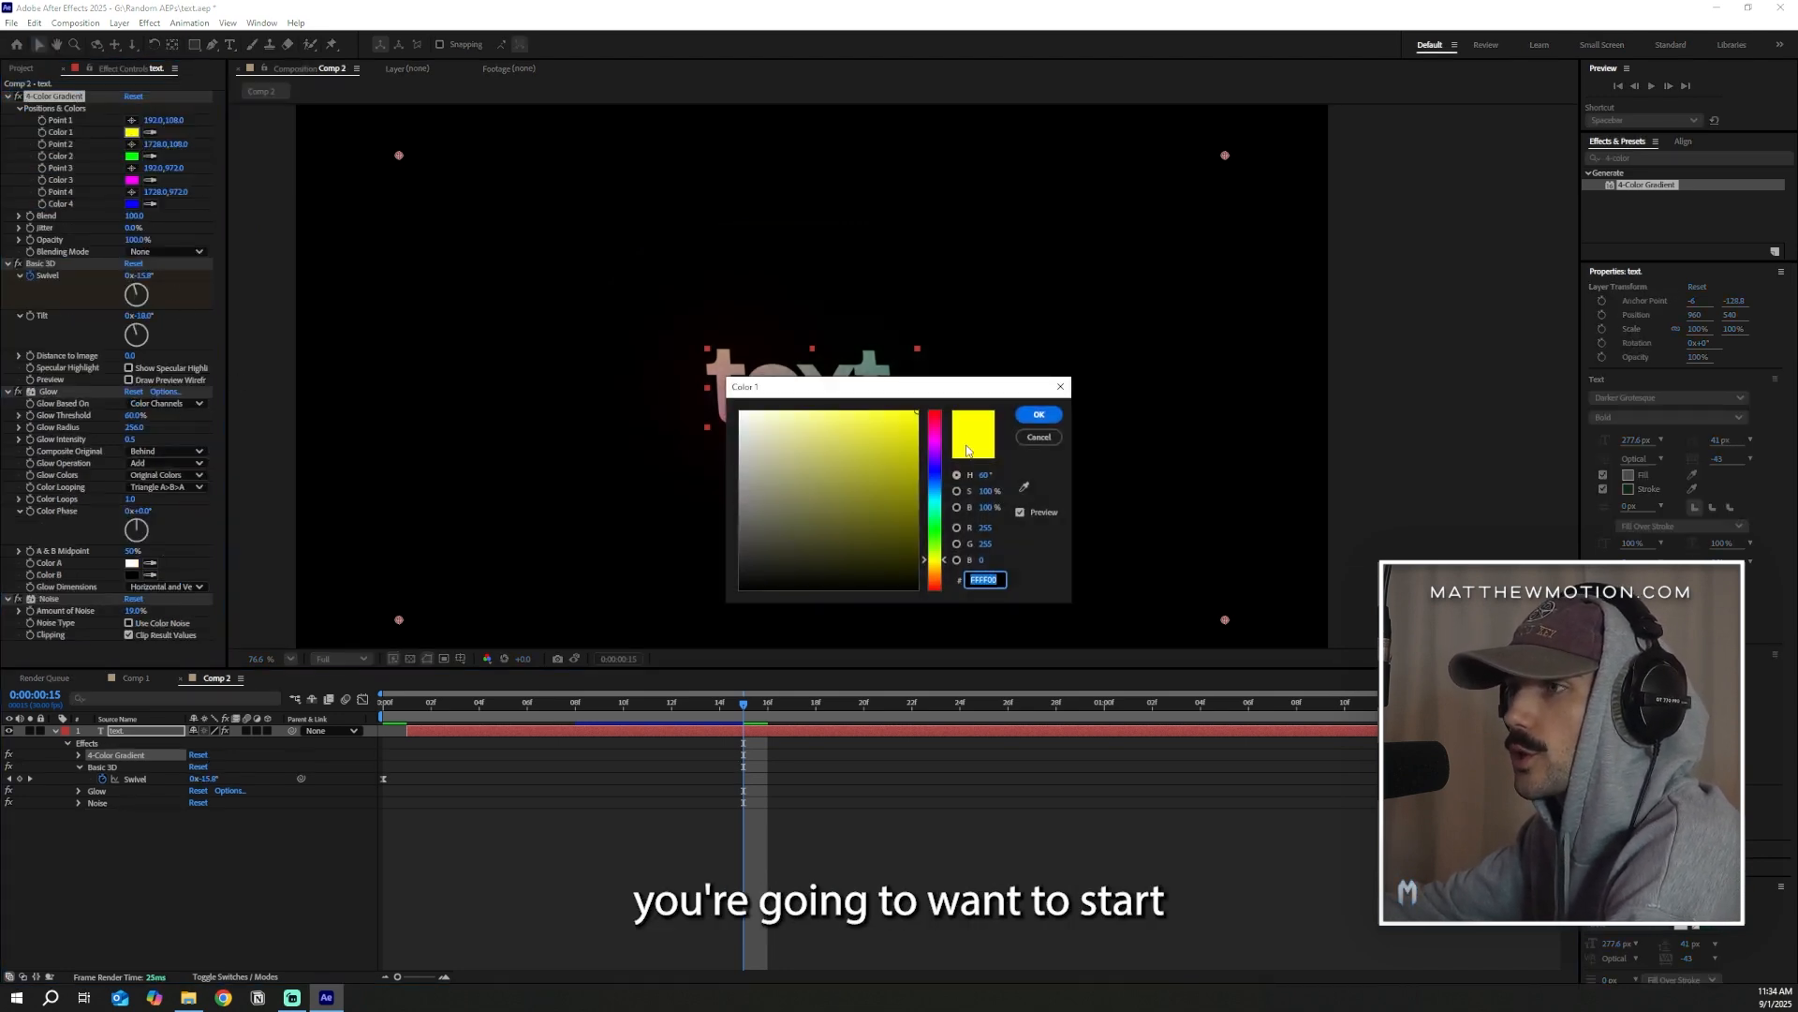
pyautogui.click(936, 453)
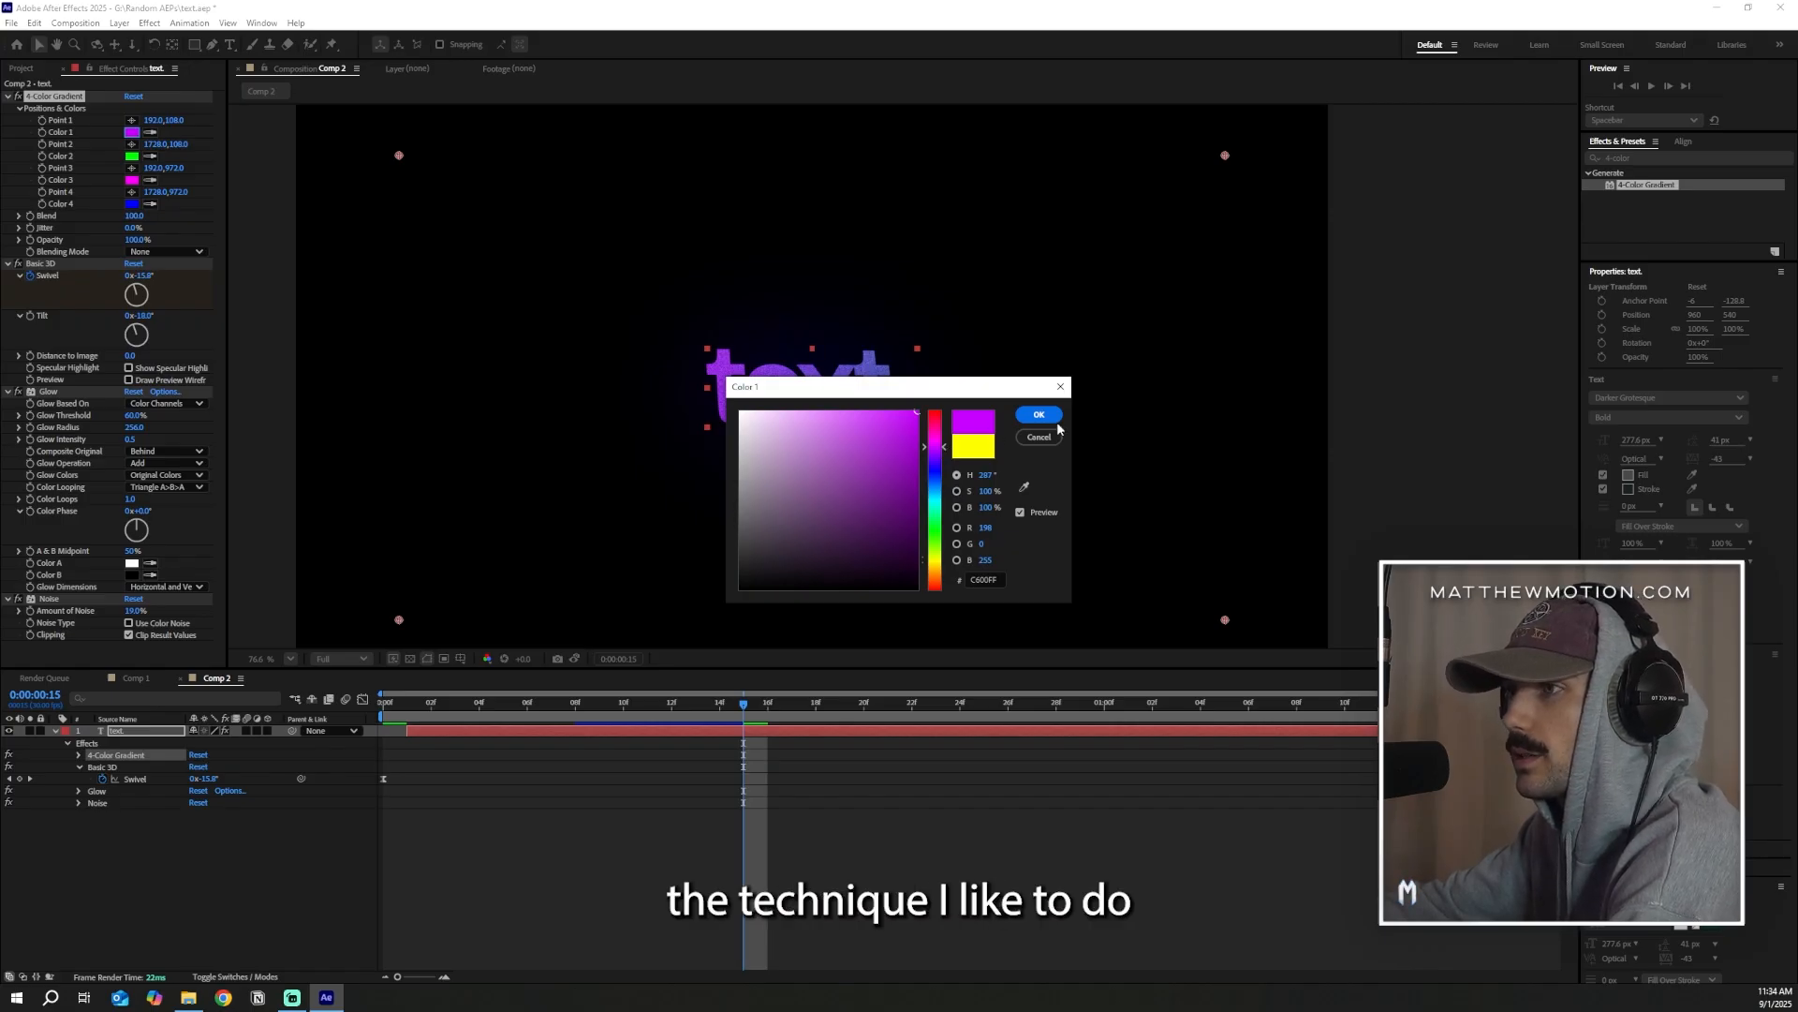
pyautogui.click(910, 417)
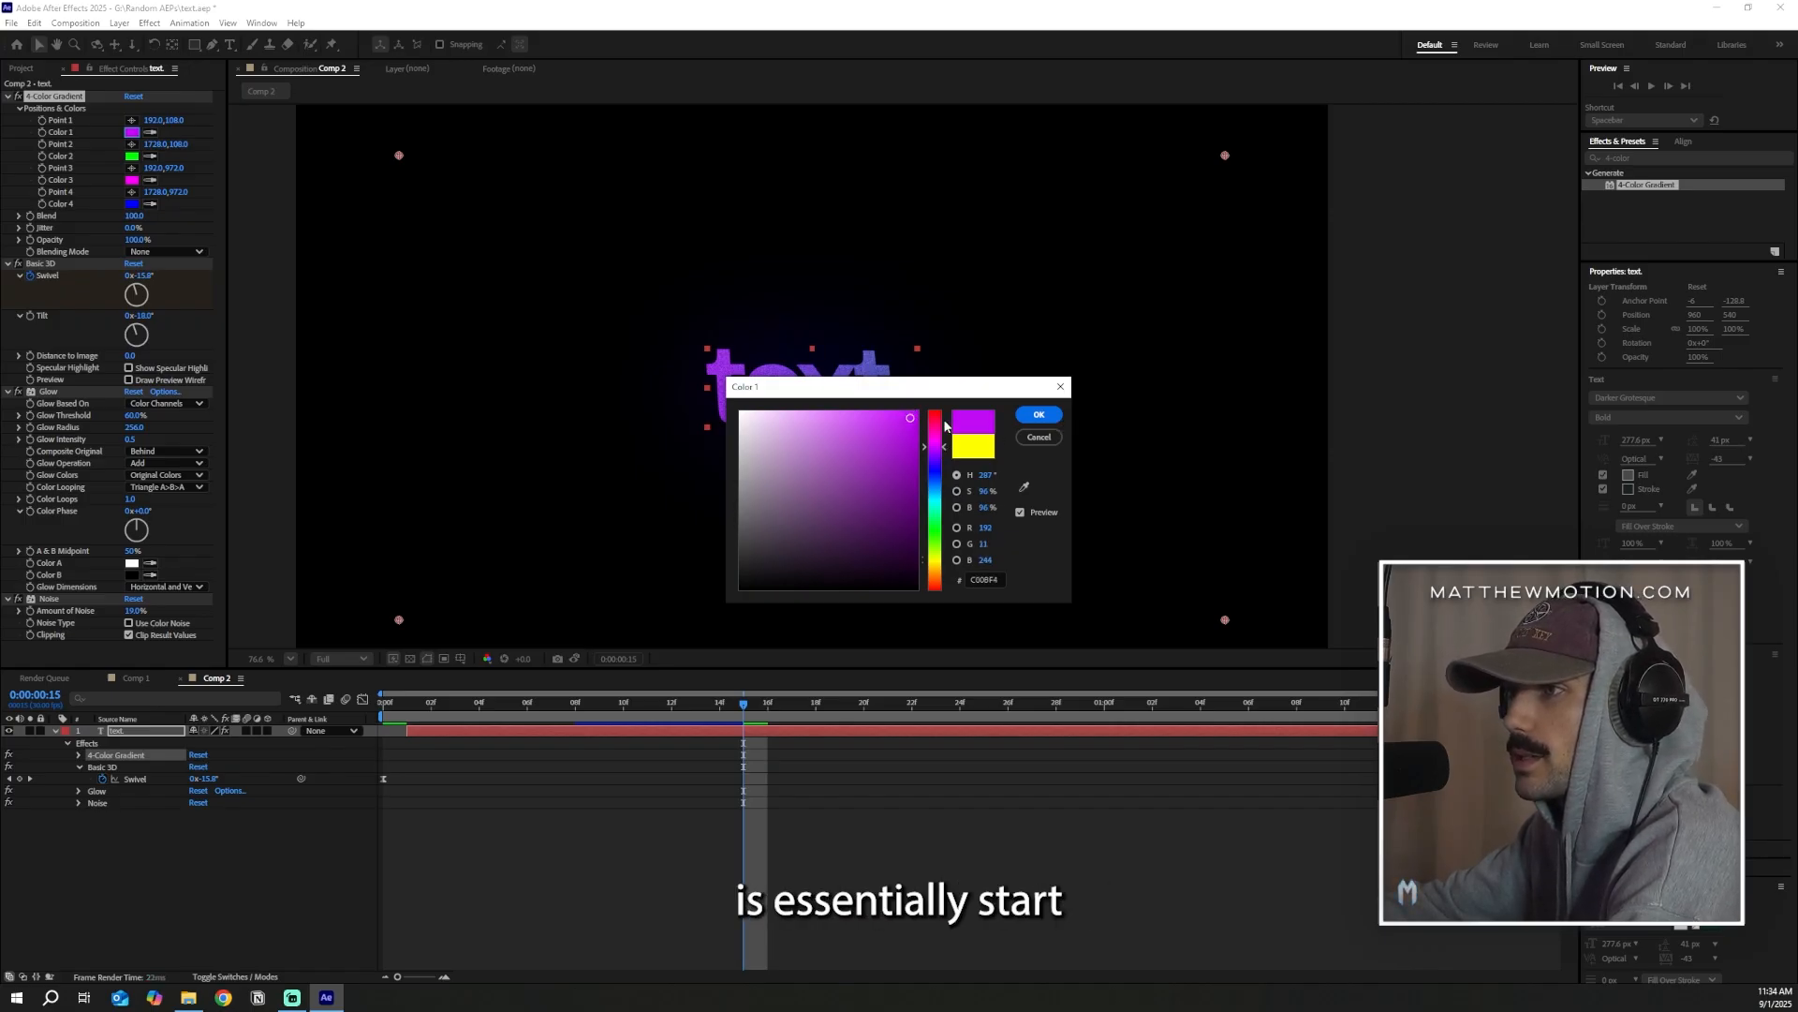
pyautogui.click(1040, 415)
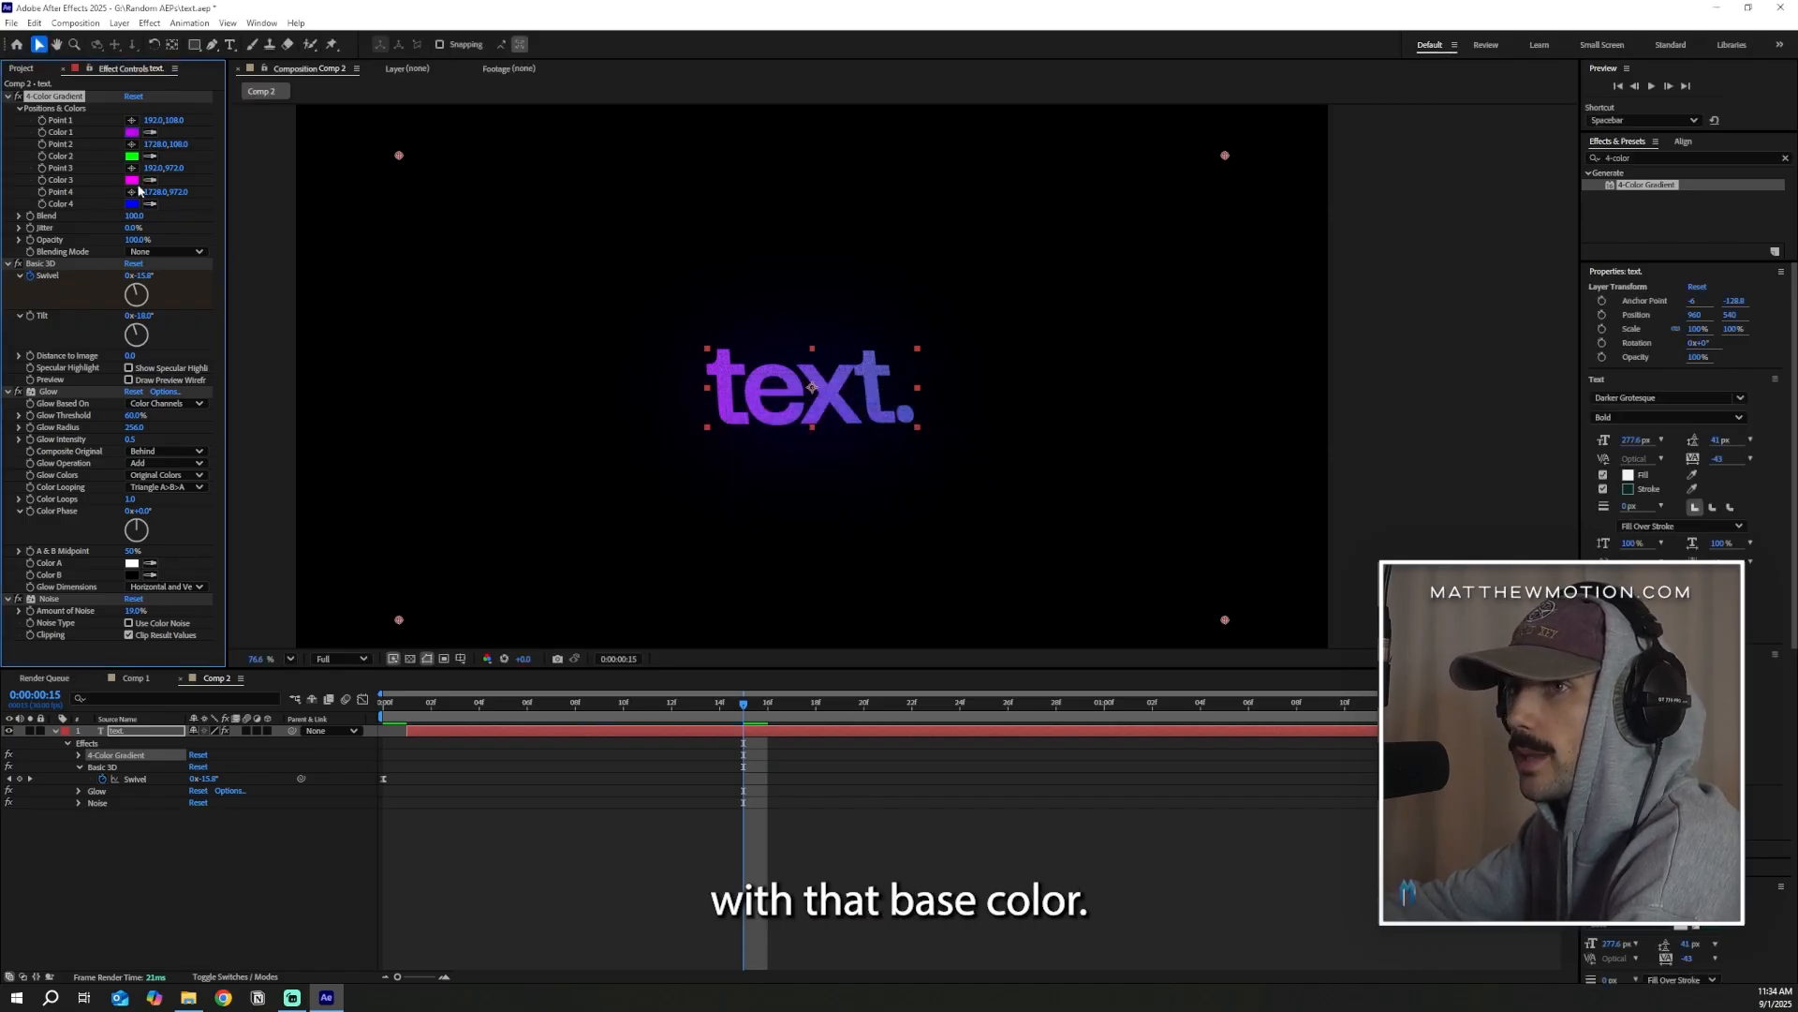
pyautogui.click(134, 122)
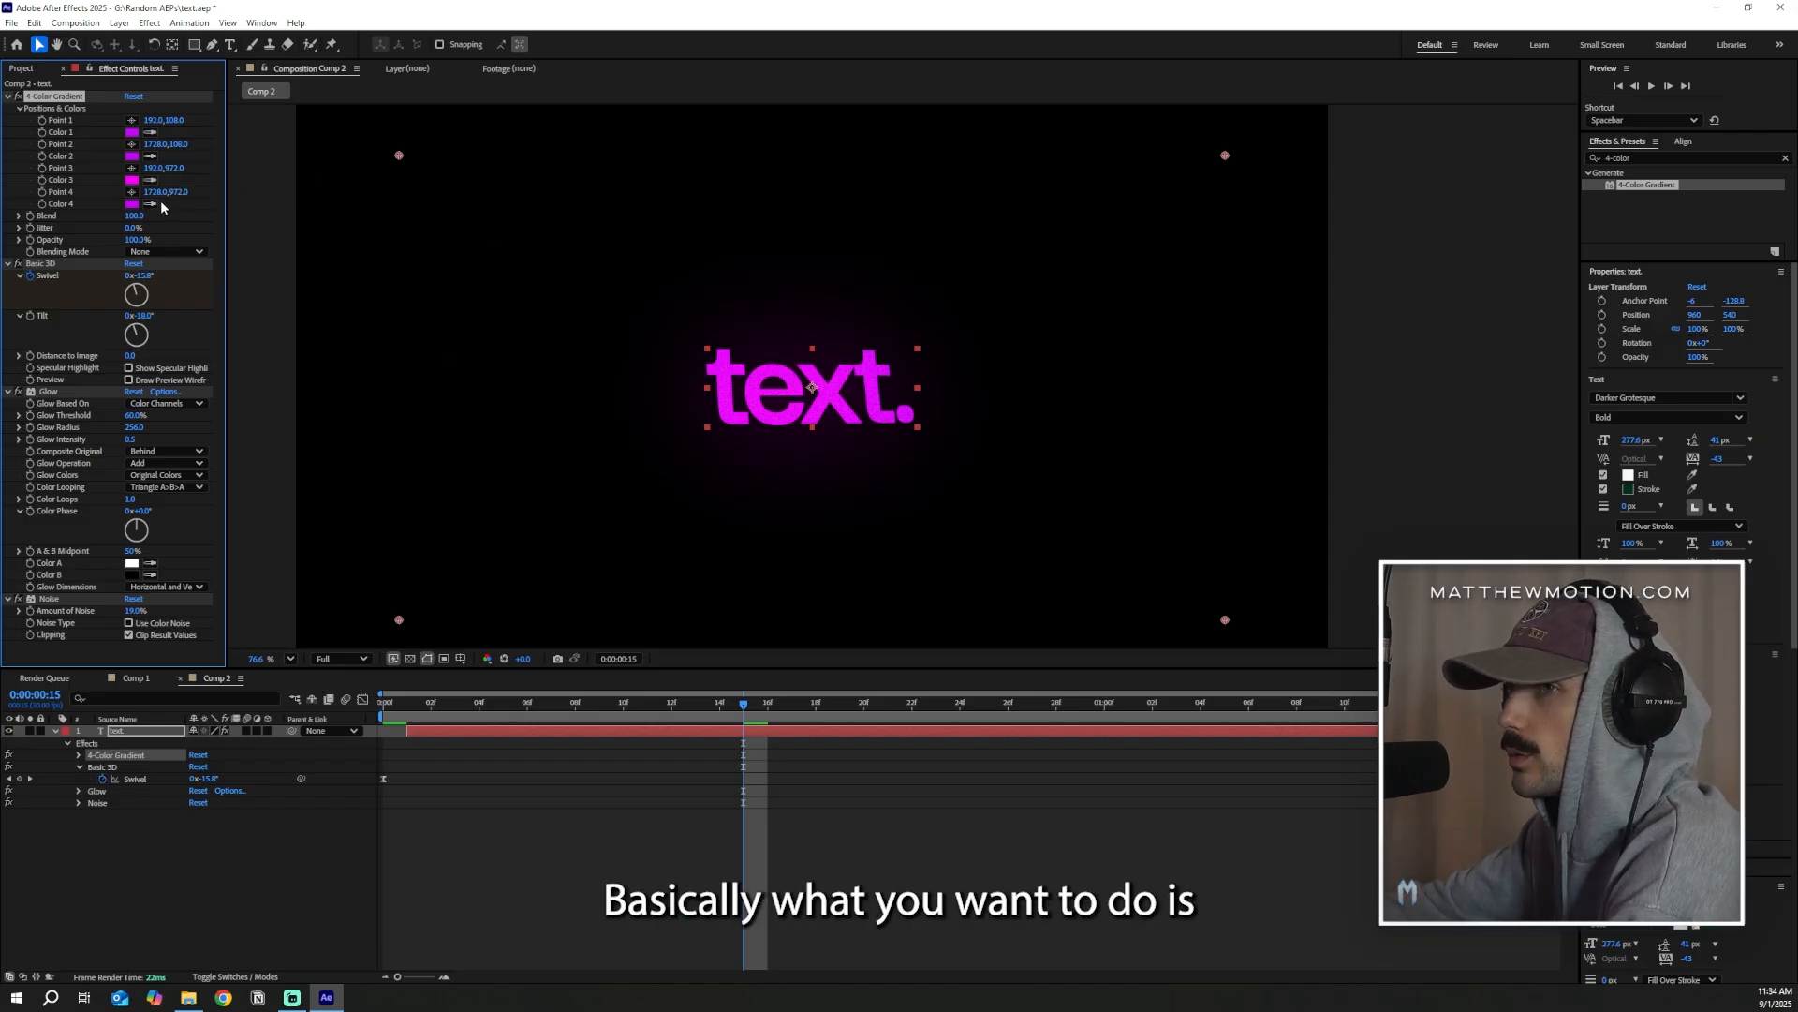
# Shift the hue of the gradient's Color 4 from purple to a blue-violet
pyautogui.click(131, 206)
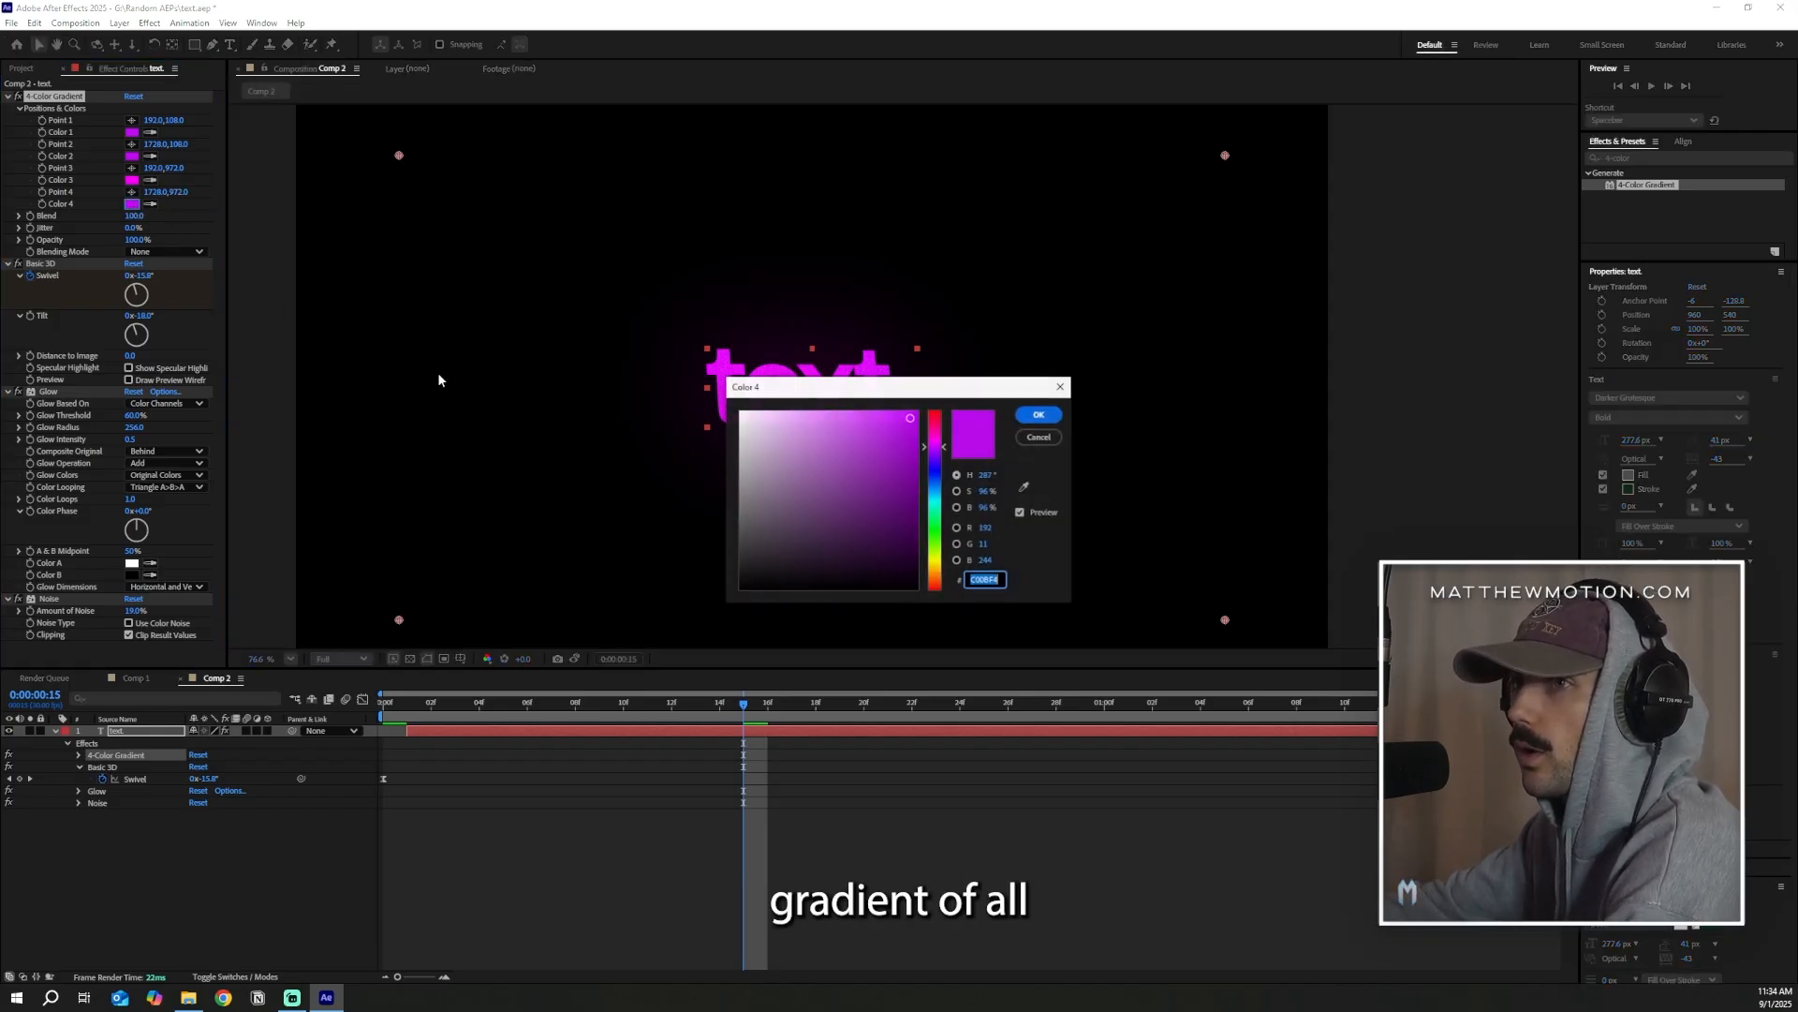
pyautogui.click(934, 462)
pyautogui.moveTo(942, 388); pyautogui.dragTo(1204, 379)
pyautogui.click(1302, 406)
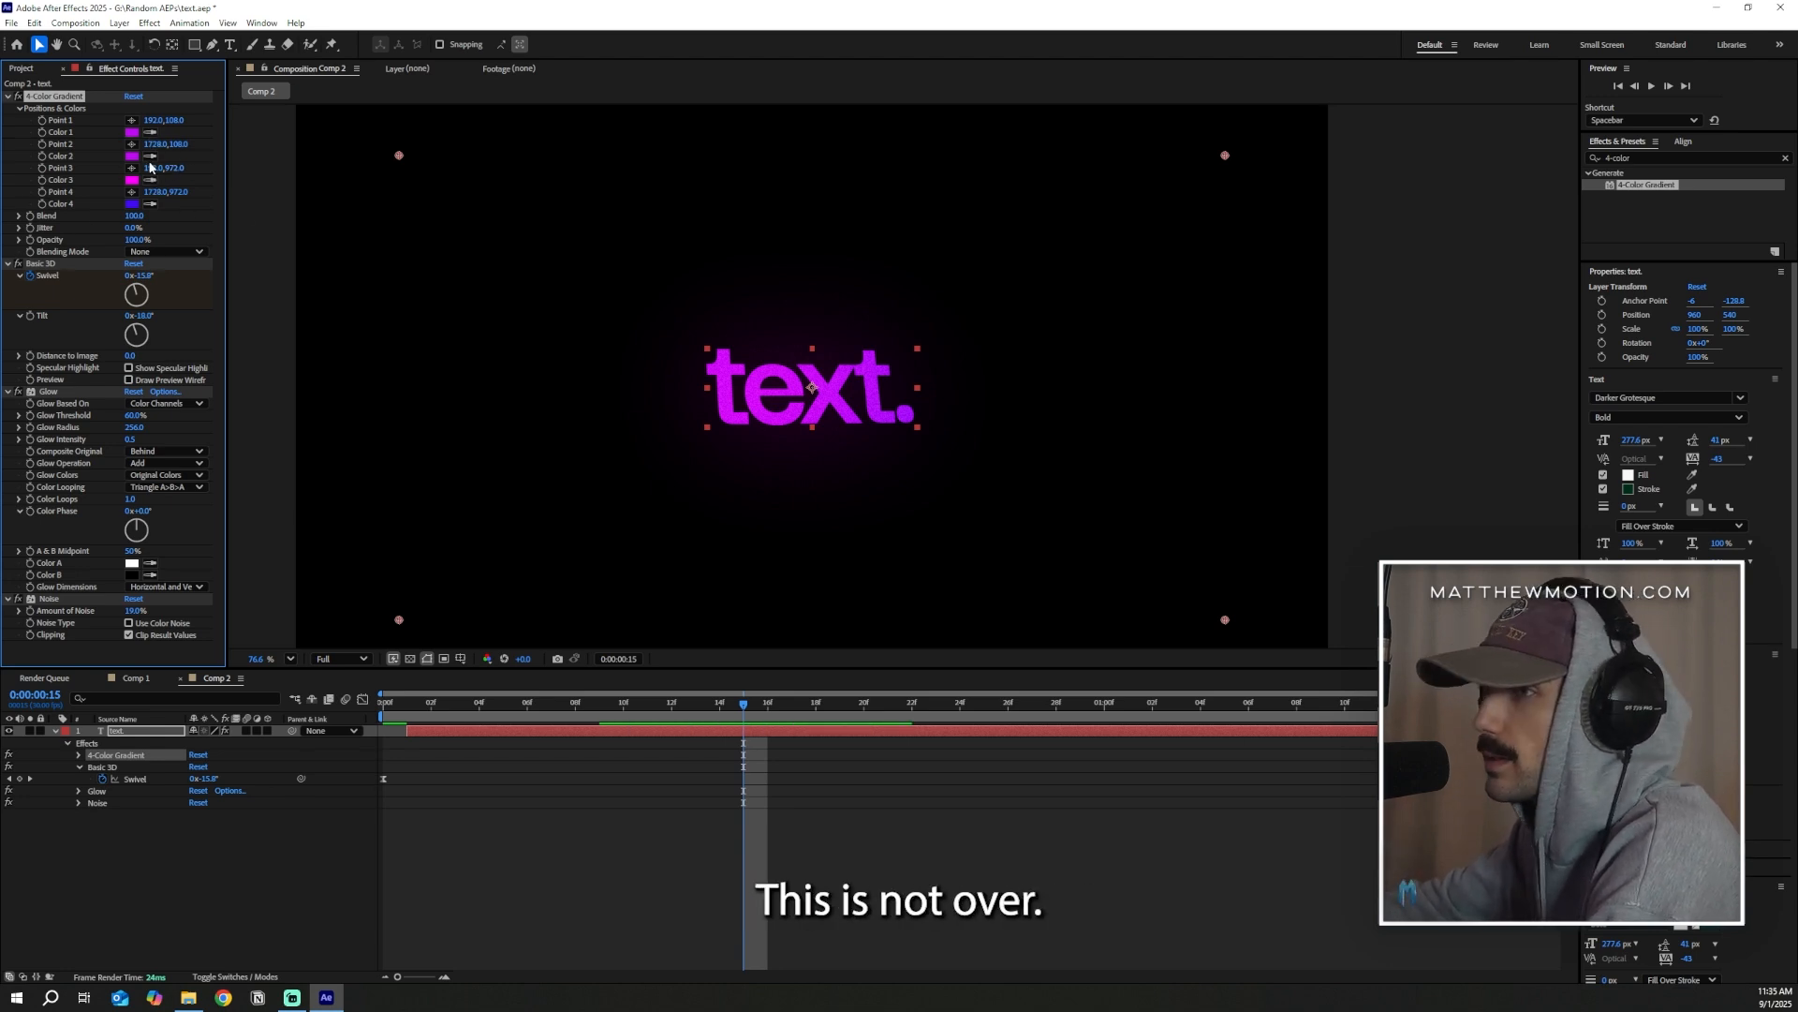
# Darken the gradient's Color 1 to a deeper purple, about 8F07C2
pyautogui.click(131, 132)
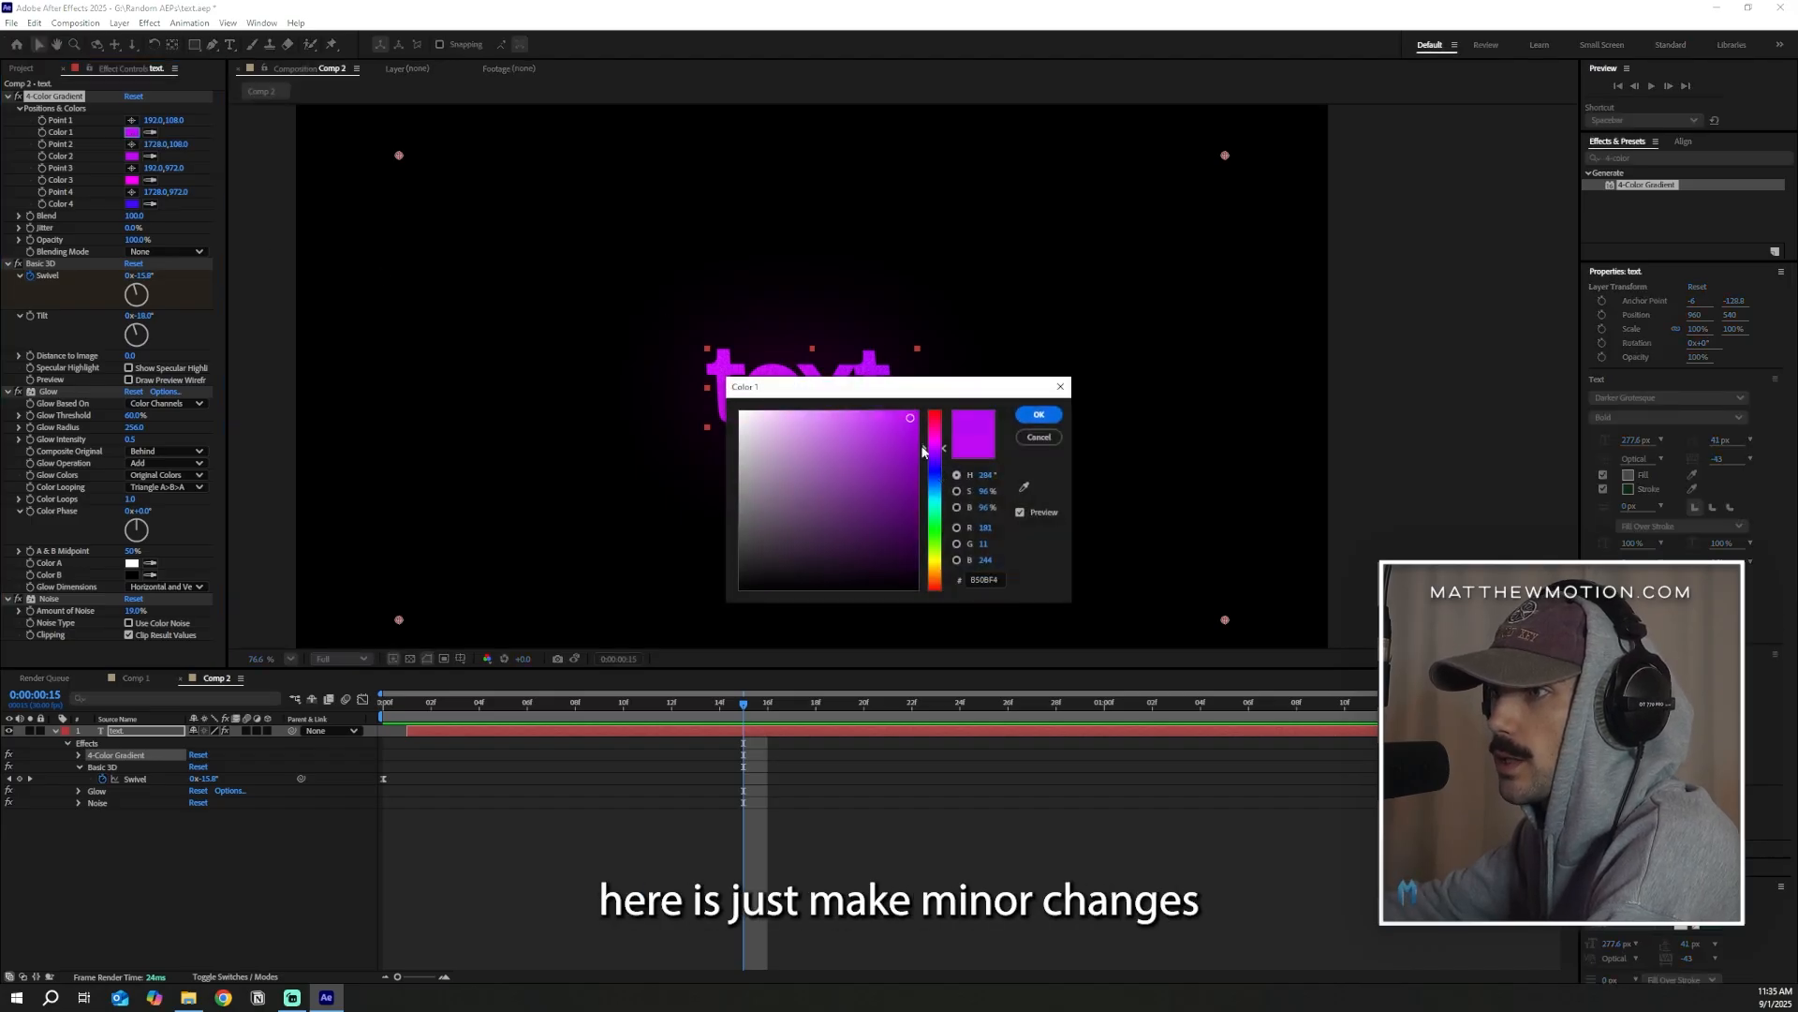
pyautogui.click(901, 468)
pyautogui.click(912, 453)
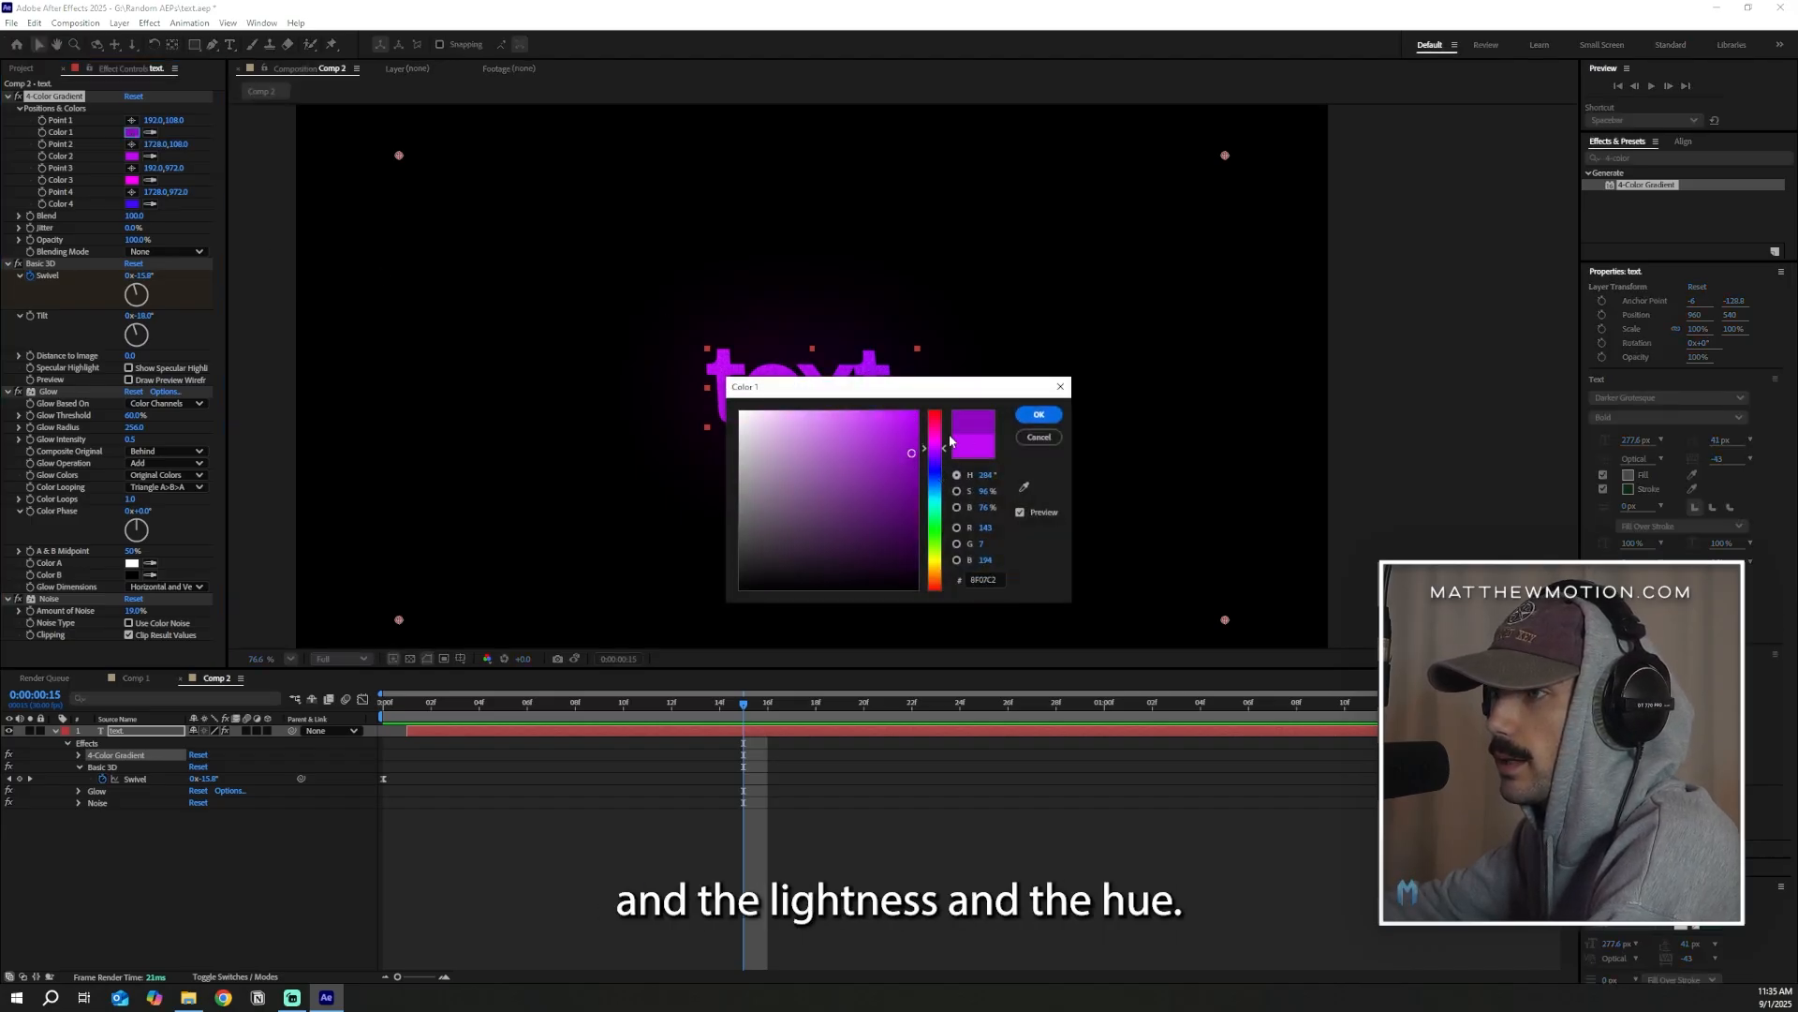
pyautogui.click(1039, 414)
# Place gradient Points 1 and 2 at the text's upper corners, Point 3 below the text and Point 4 near its lower-right corner
pyautogui.click(131, 120)
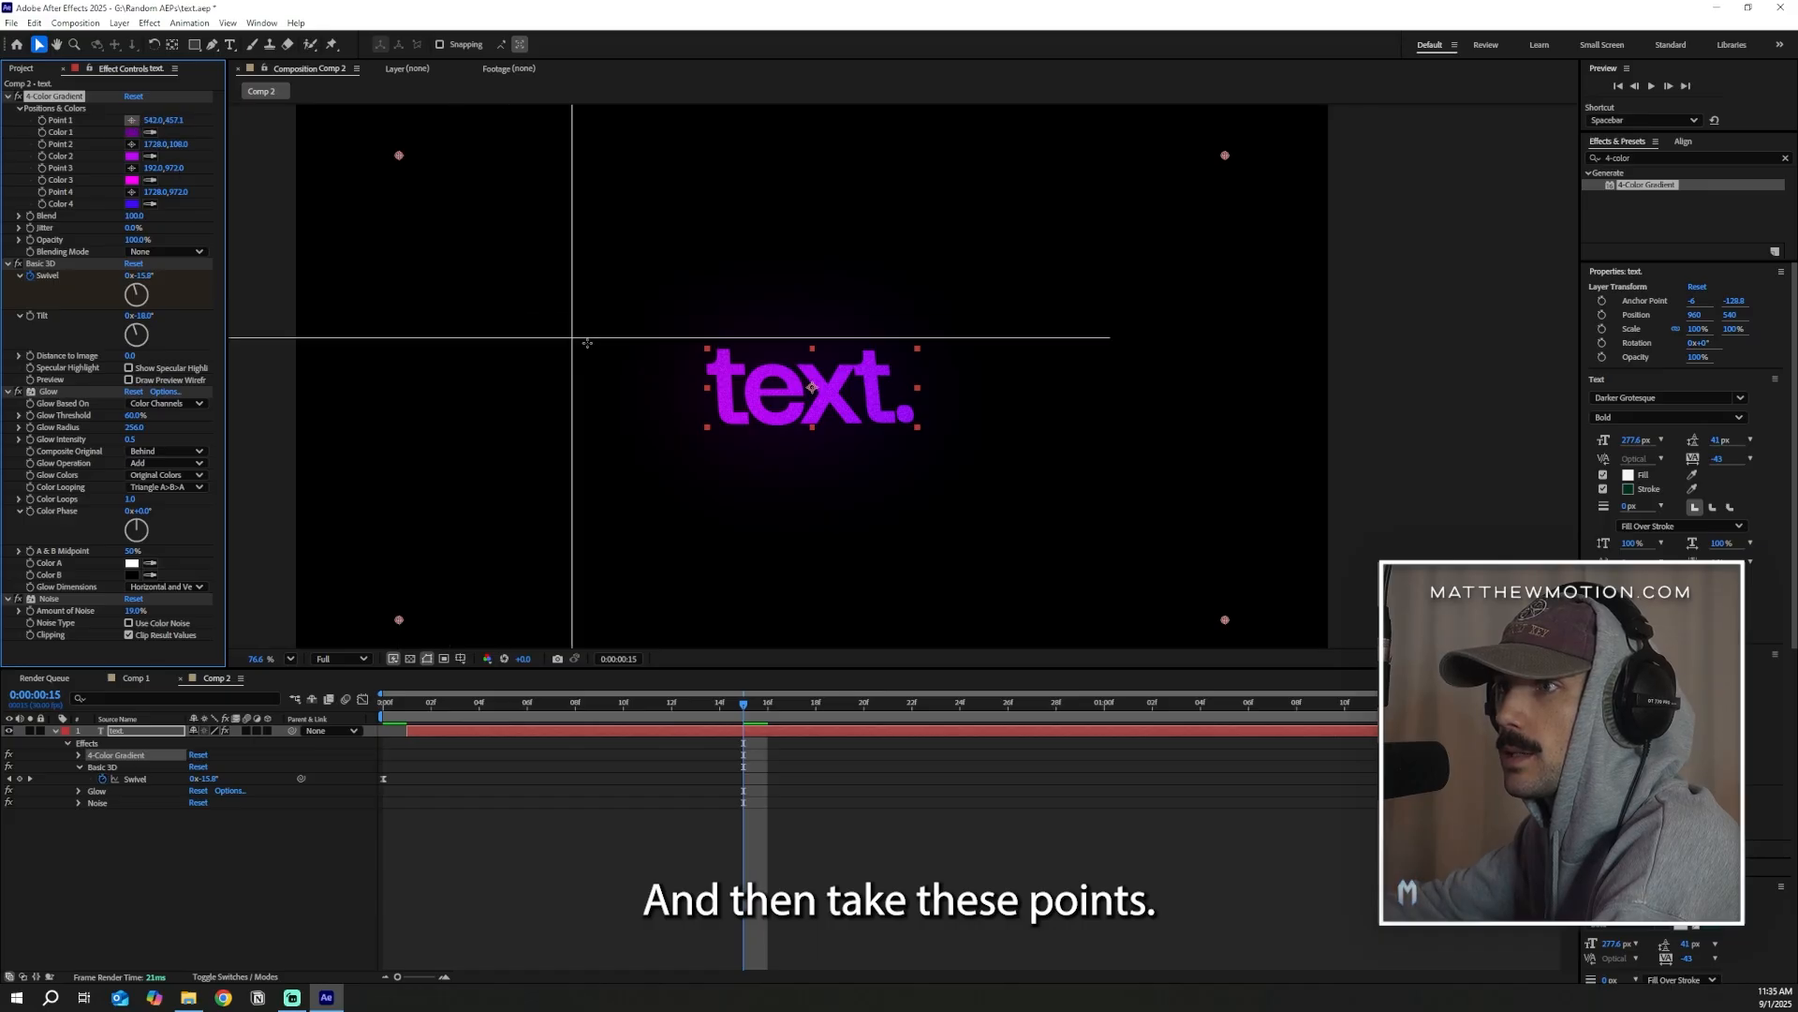
pyautogui.click(715, 349)
pyautogui.click(131, 144)
pyautogui.click(916, 340)
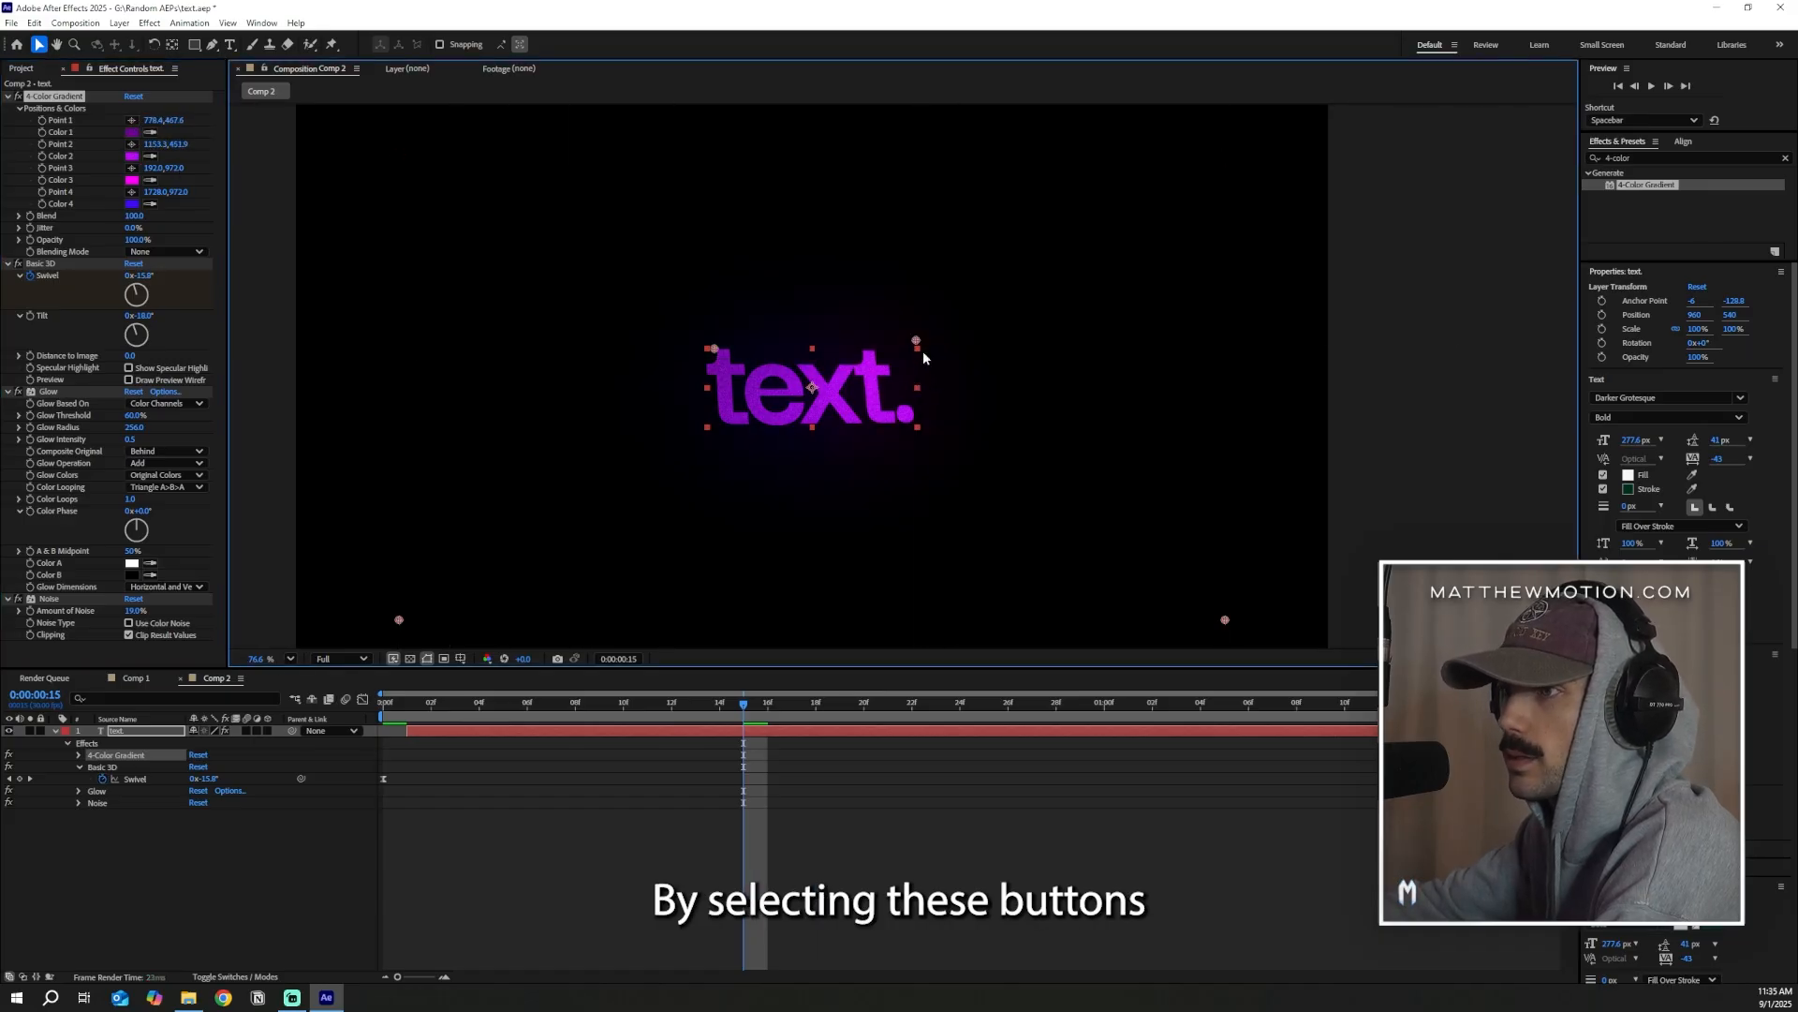
pyautogui.click(131, 168)
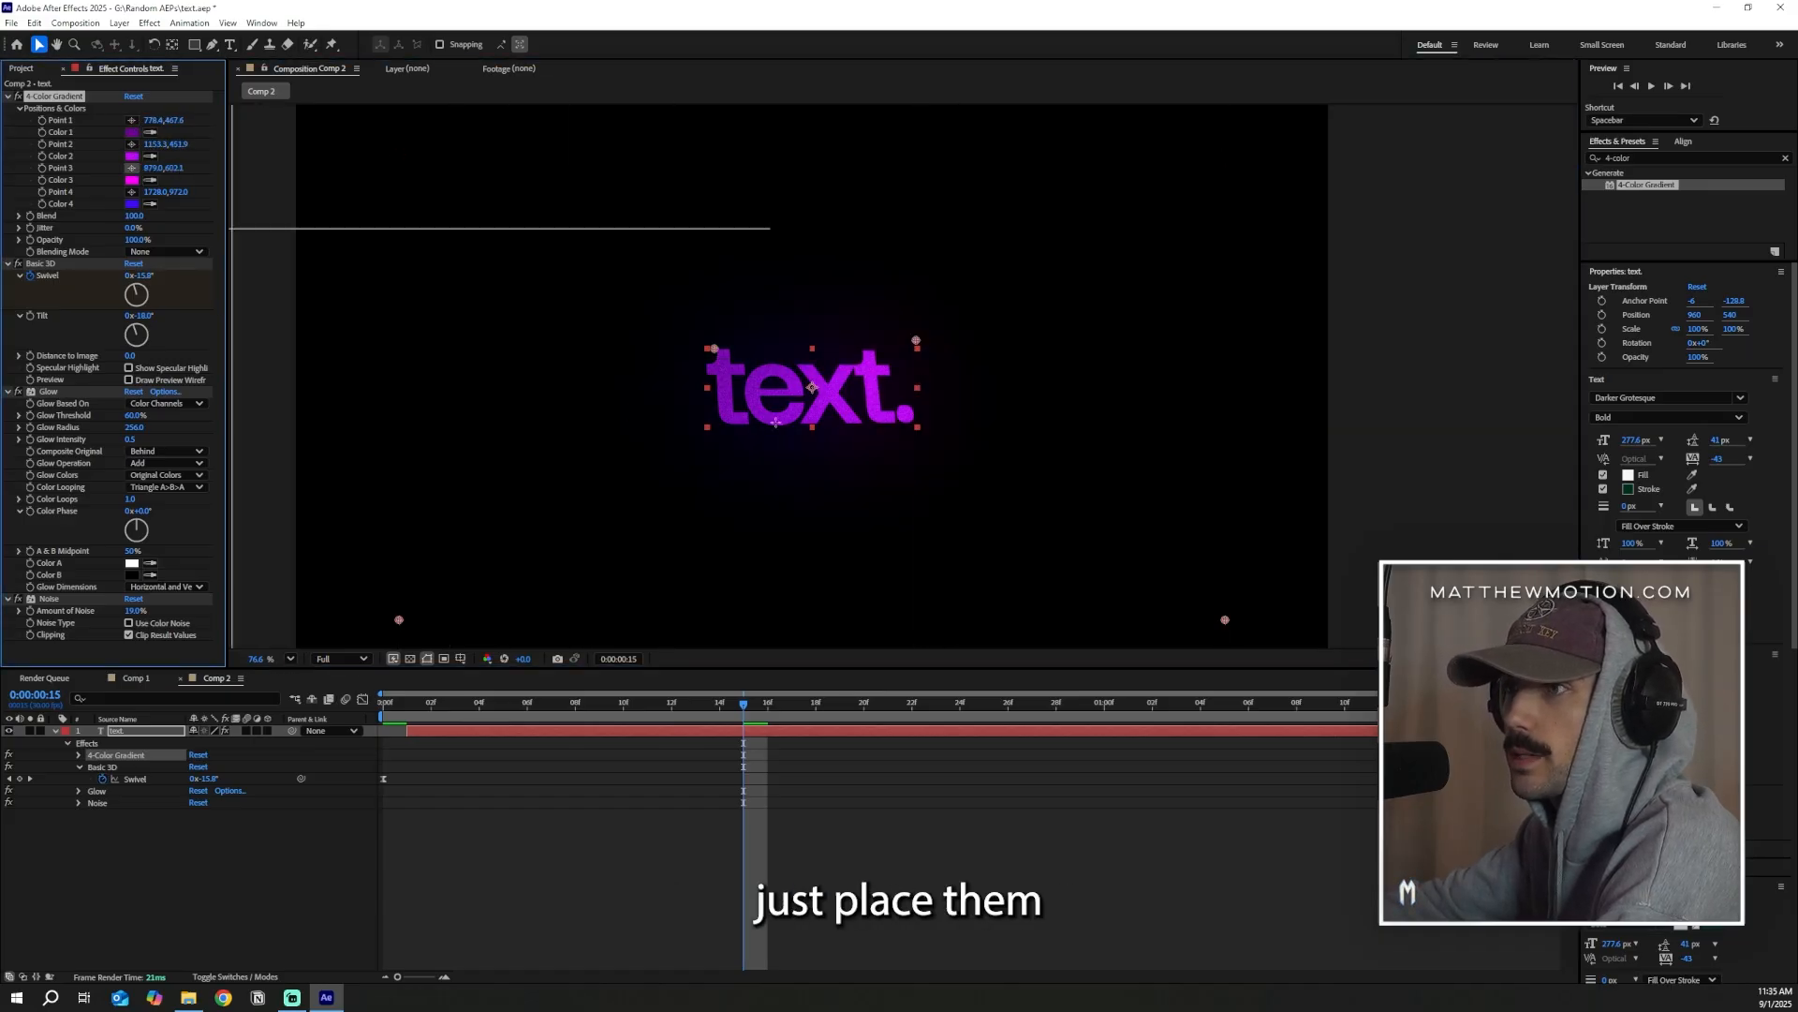
pyautogui.click(779, 517)
pyautogui.click(131, 191)
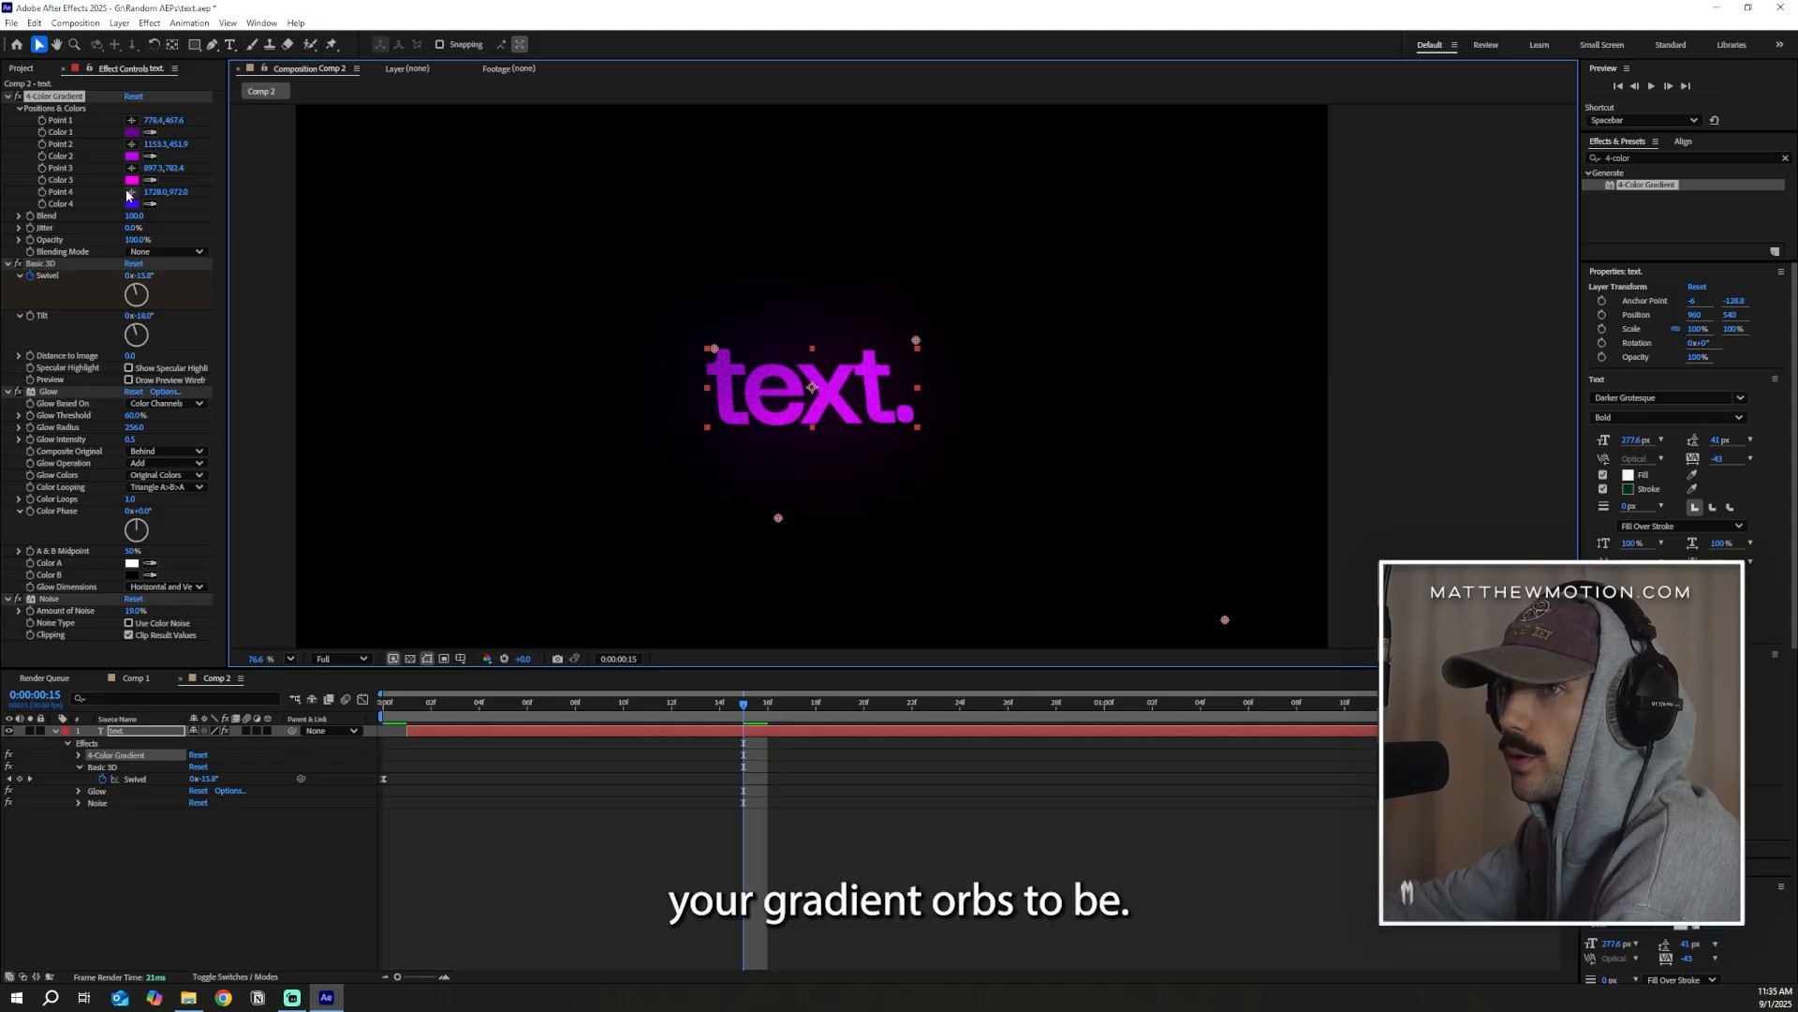
pyautogui.click(928, 446)
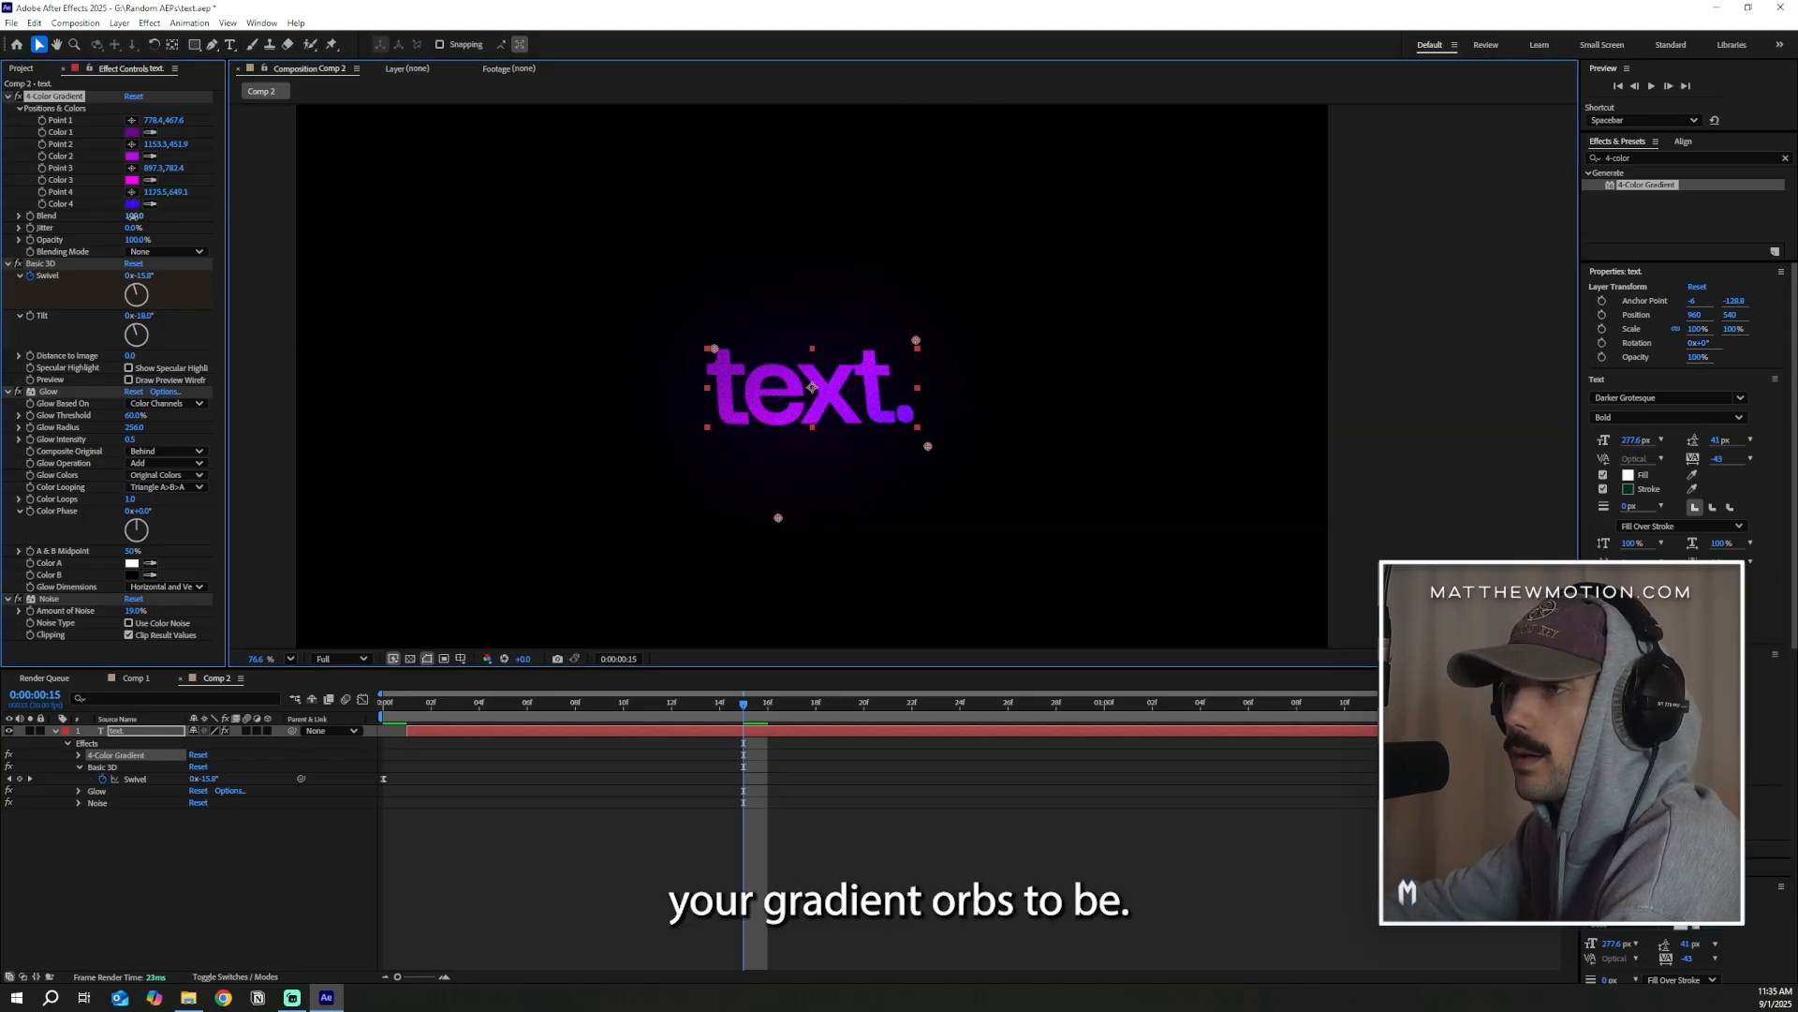
# Set the gradient's Blend to 9 and tighten Points 2, 3 and 4 around the text, with Point 3 on its lower edge
pyautogui.moveTo(132, 215); pyautogui.dragTo(109, 217)
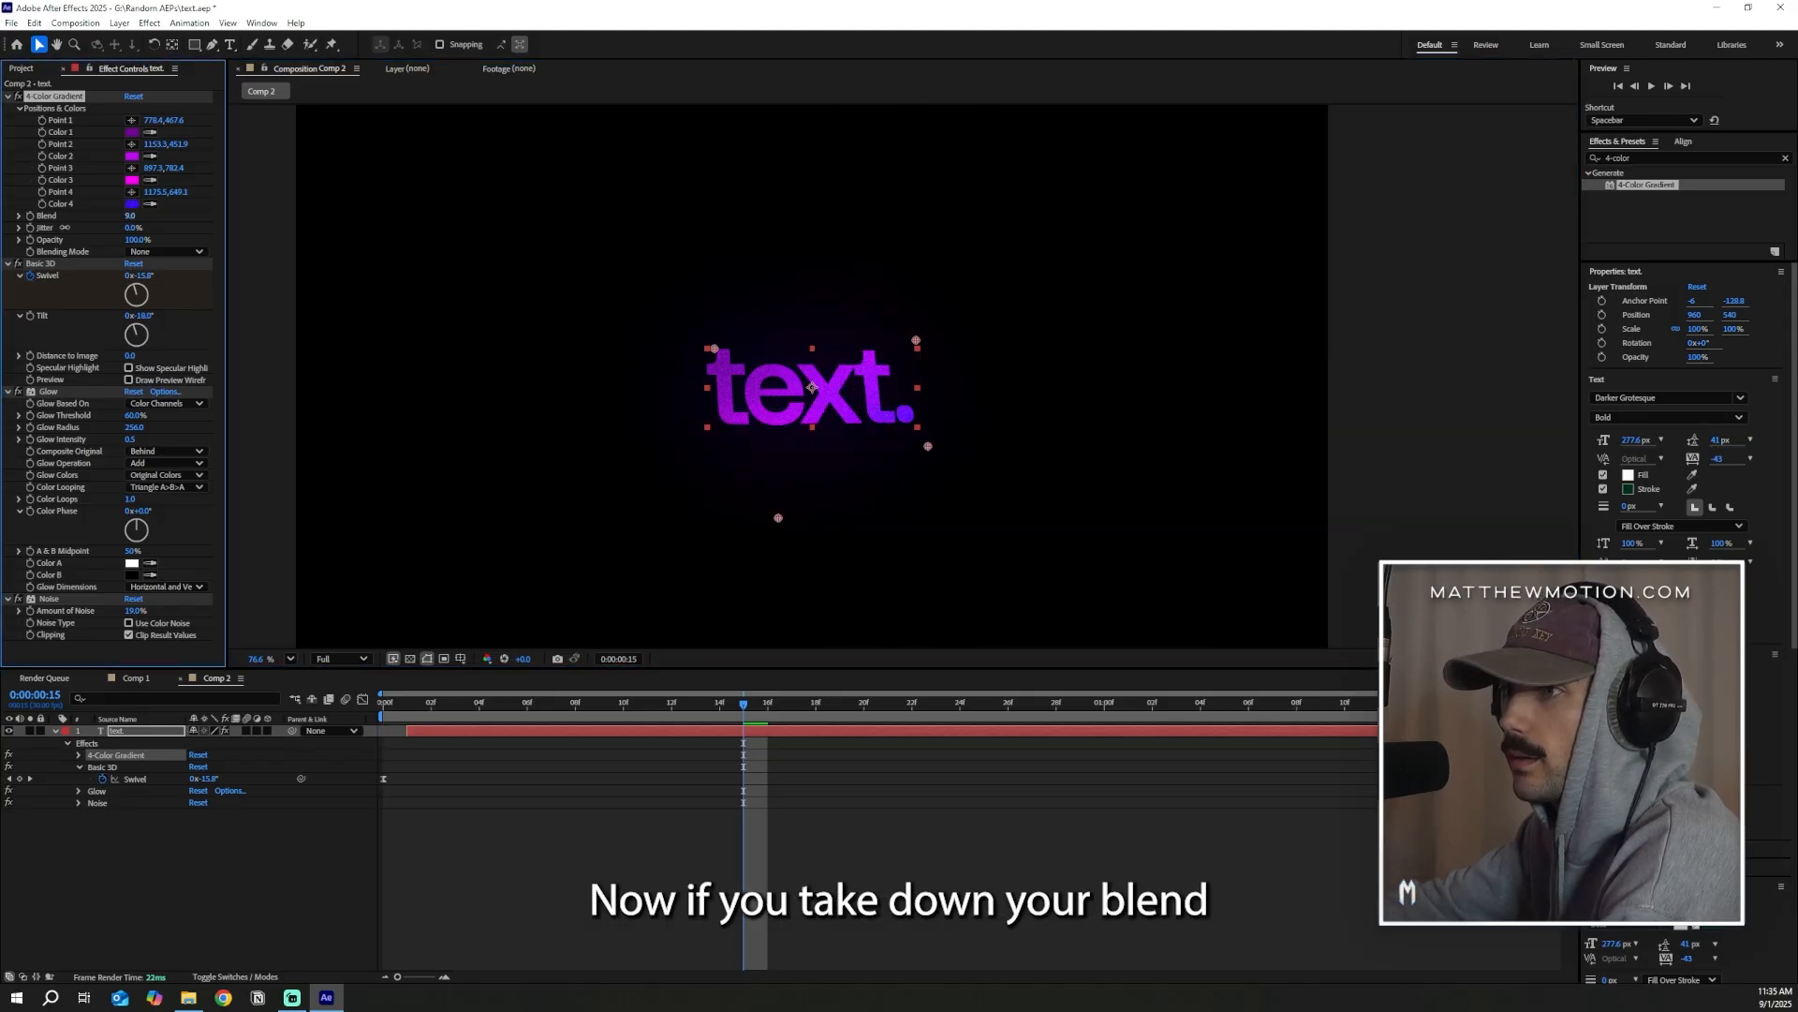
pyautogui.moveTo(779, 518); pyautogui.dragTo(788, 426)
pyautogui.moveTo(903, 428)
pyautogui.mouseDown()
pyautogui.moveTo(852, 407)
pyautogui.moveTo(897, 432)
pyautogui.mouseUp()
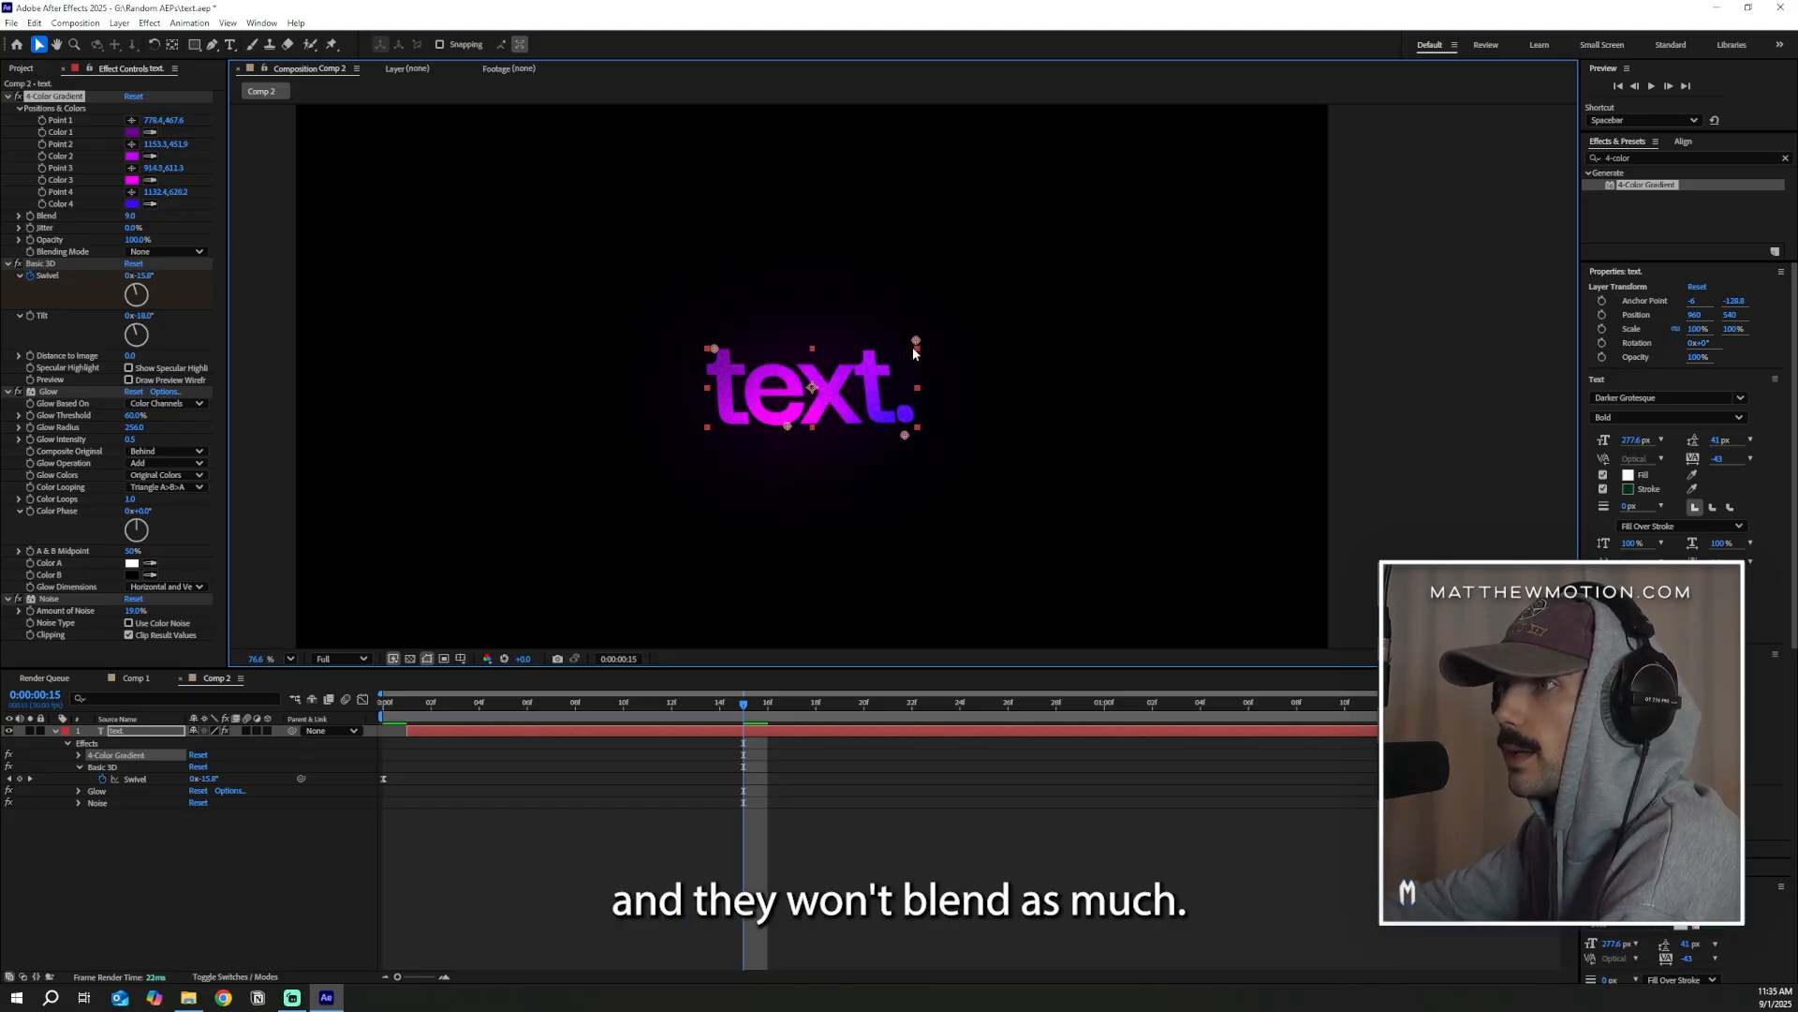
pyautogui.moveTo(916, 341); pyautogui.dragTo(903, 328)
pyautogui.click(131, 192)
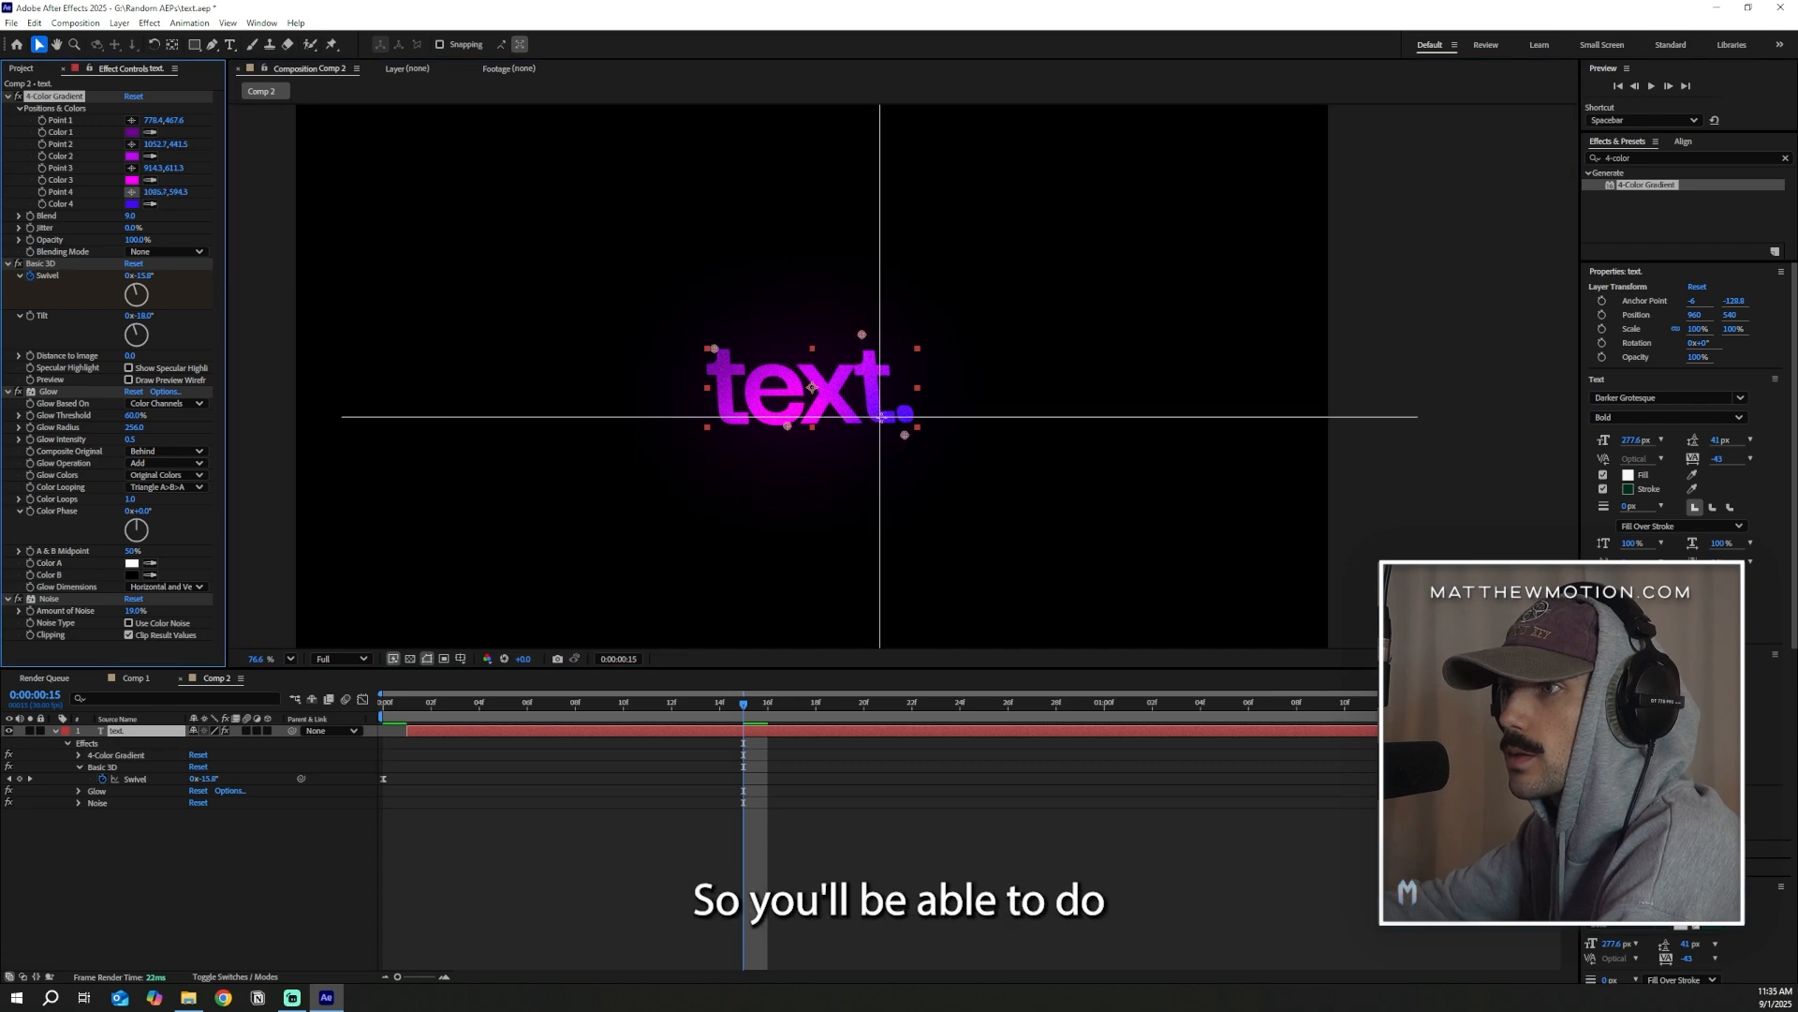
pyautogui.click(926, 443)
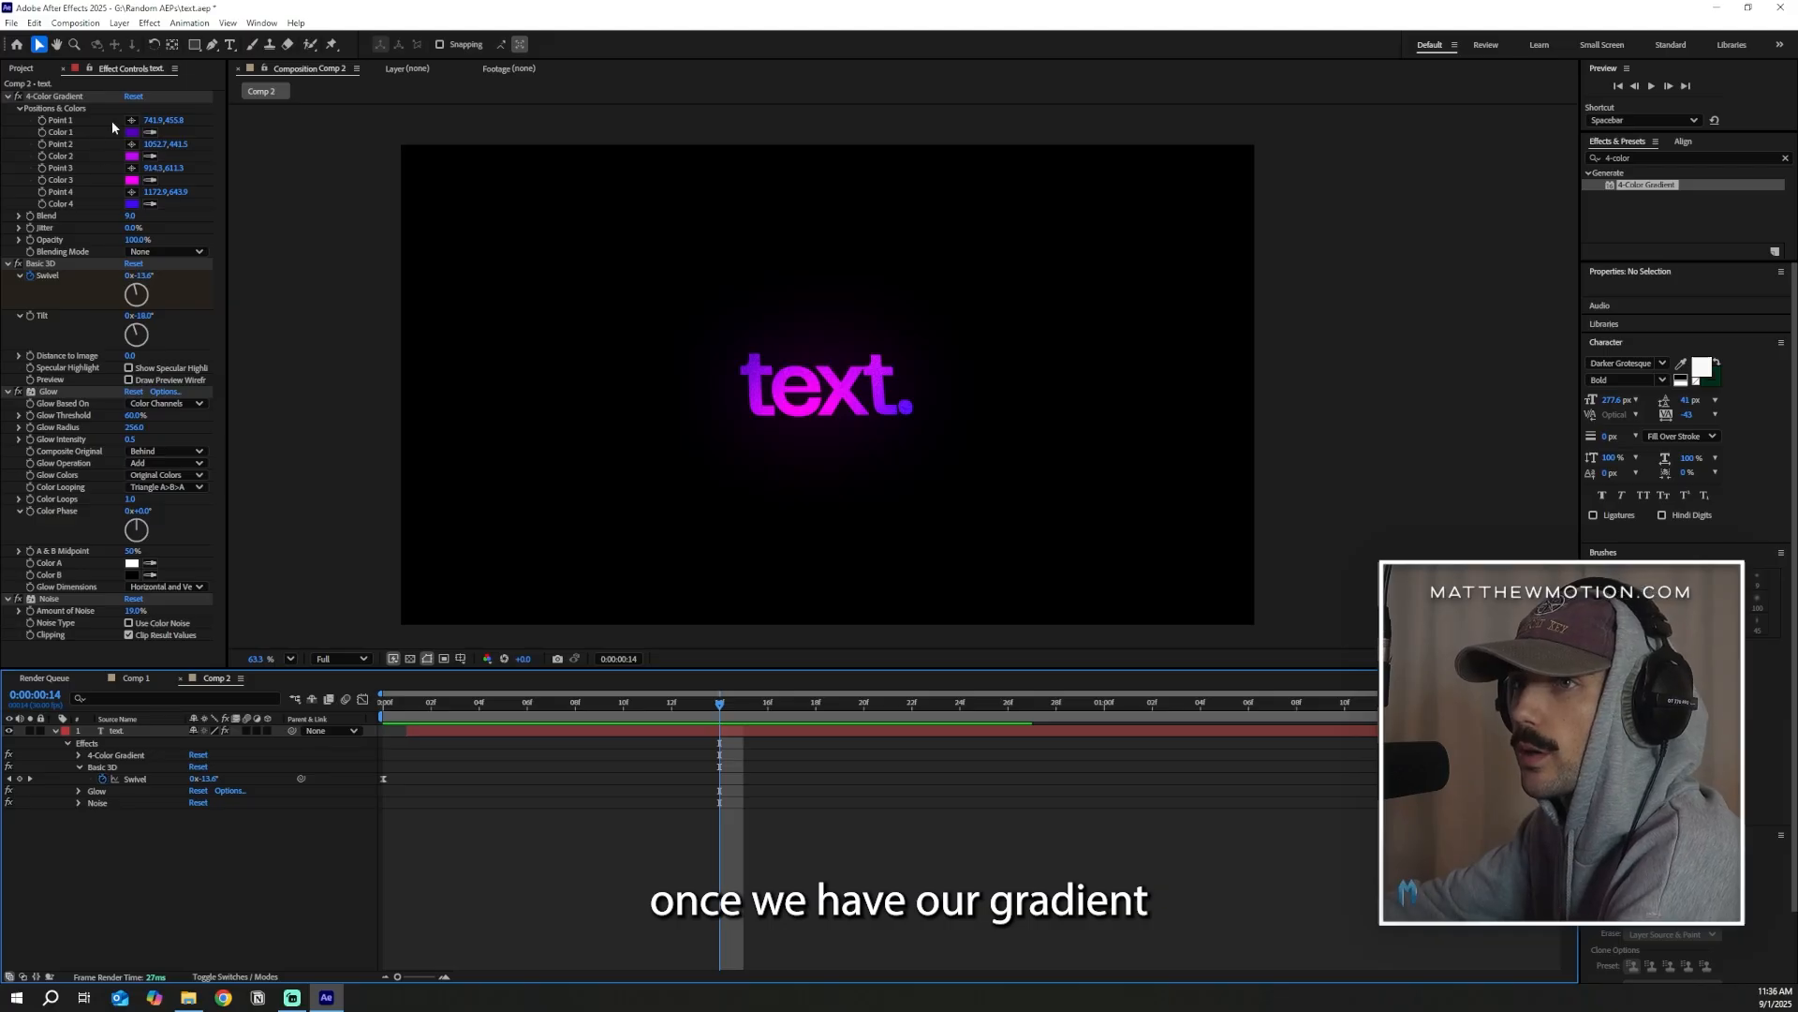
# Soften the fade by moving gradient Point 1 out to about 690, 461 and Point 4 to about 1231, 663, and deselect the layer
pyautogui.click(132, 120)
pyautogui.click(723, 342)
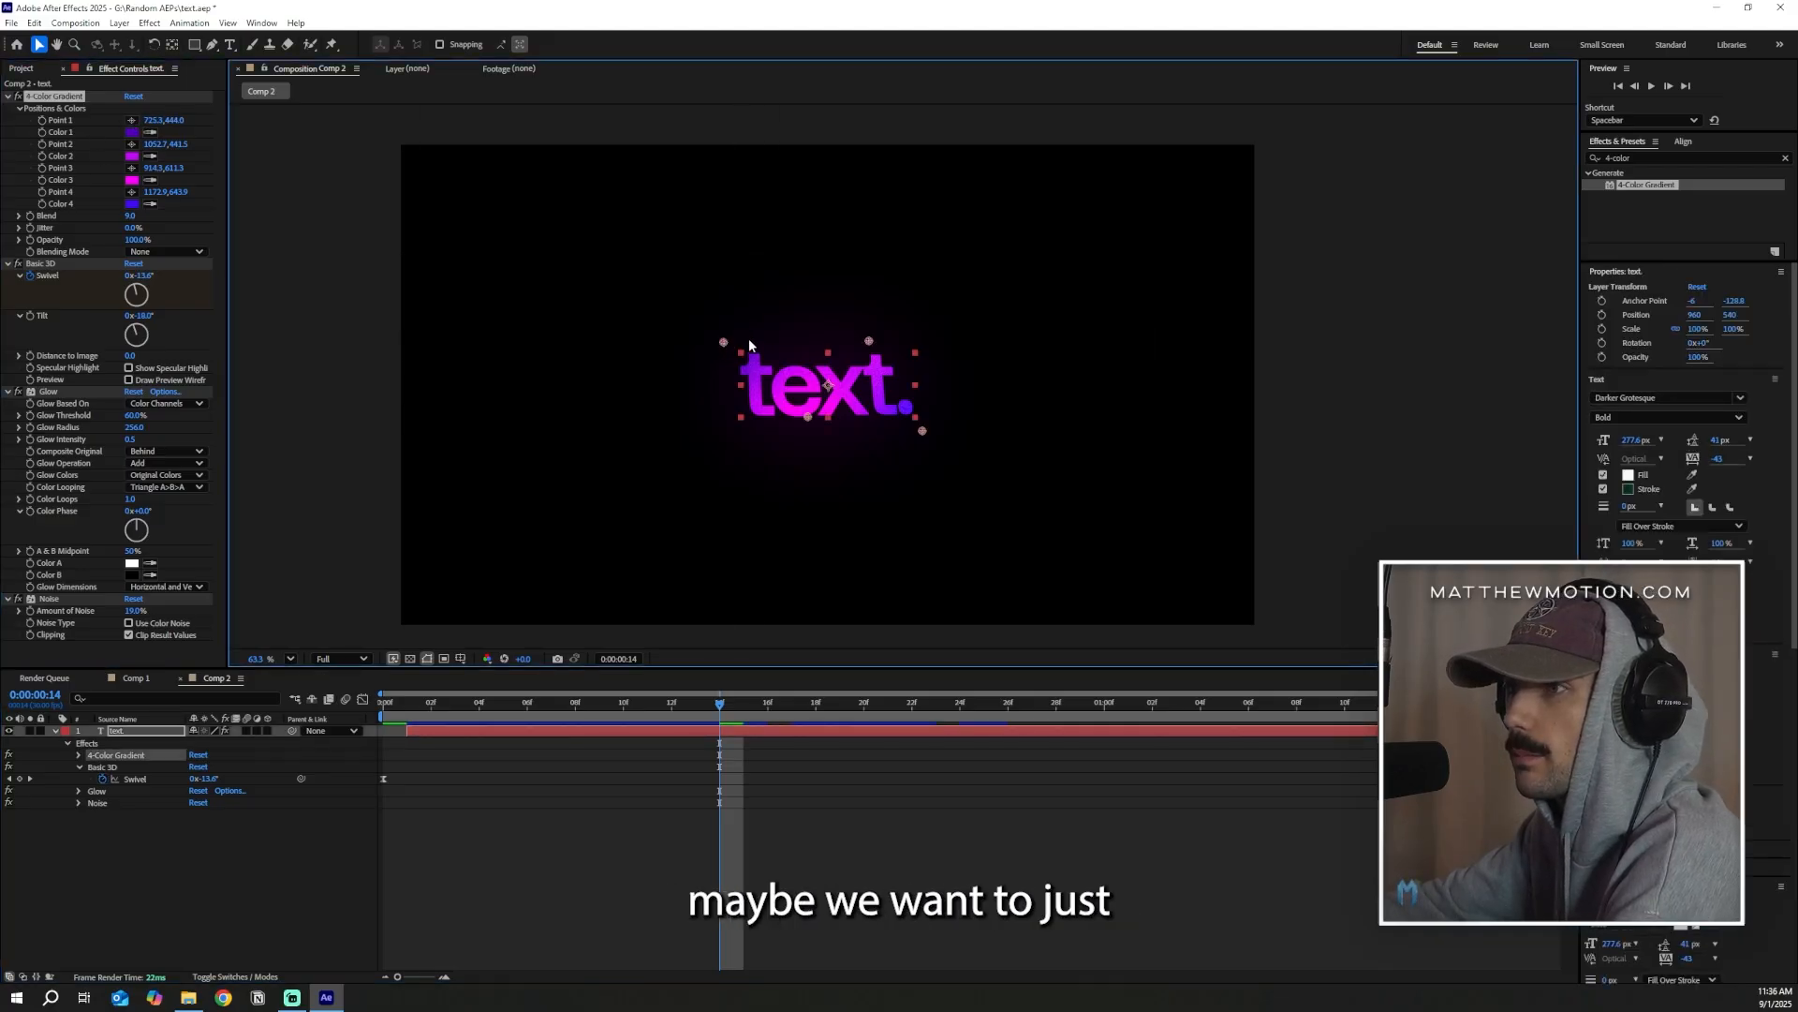
pyautogui.click(930, 430)
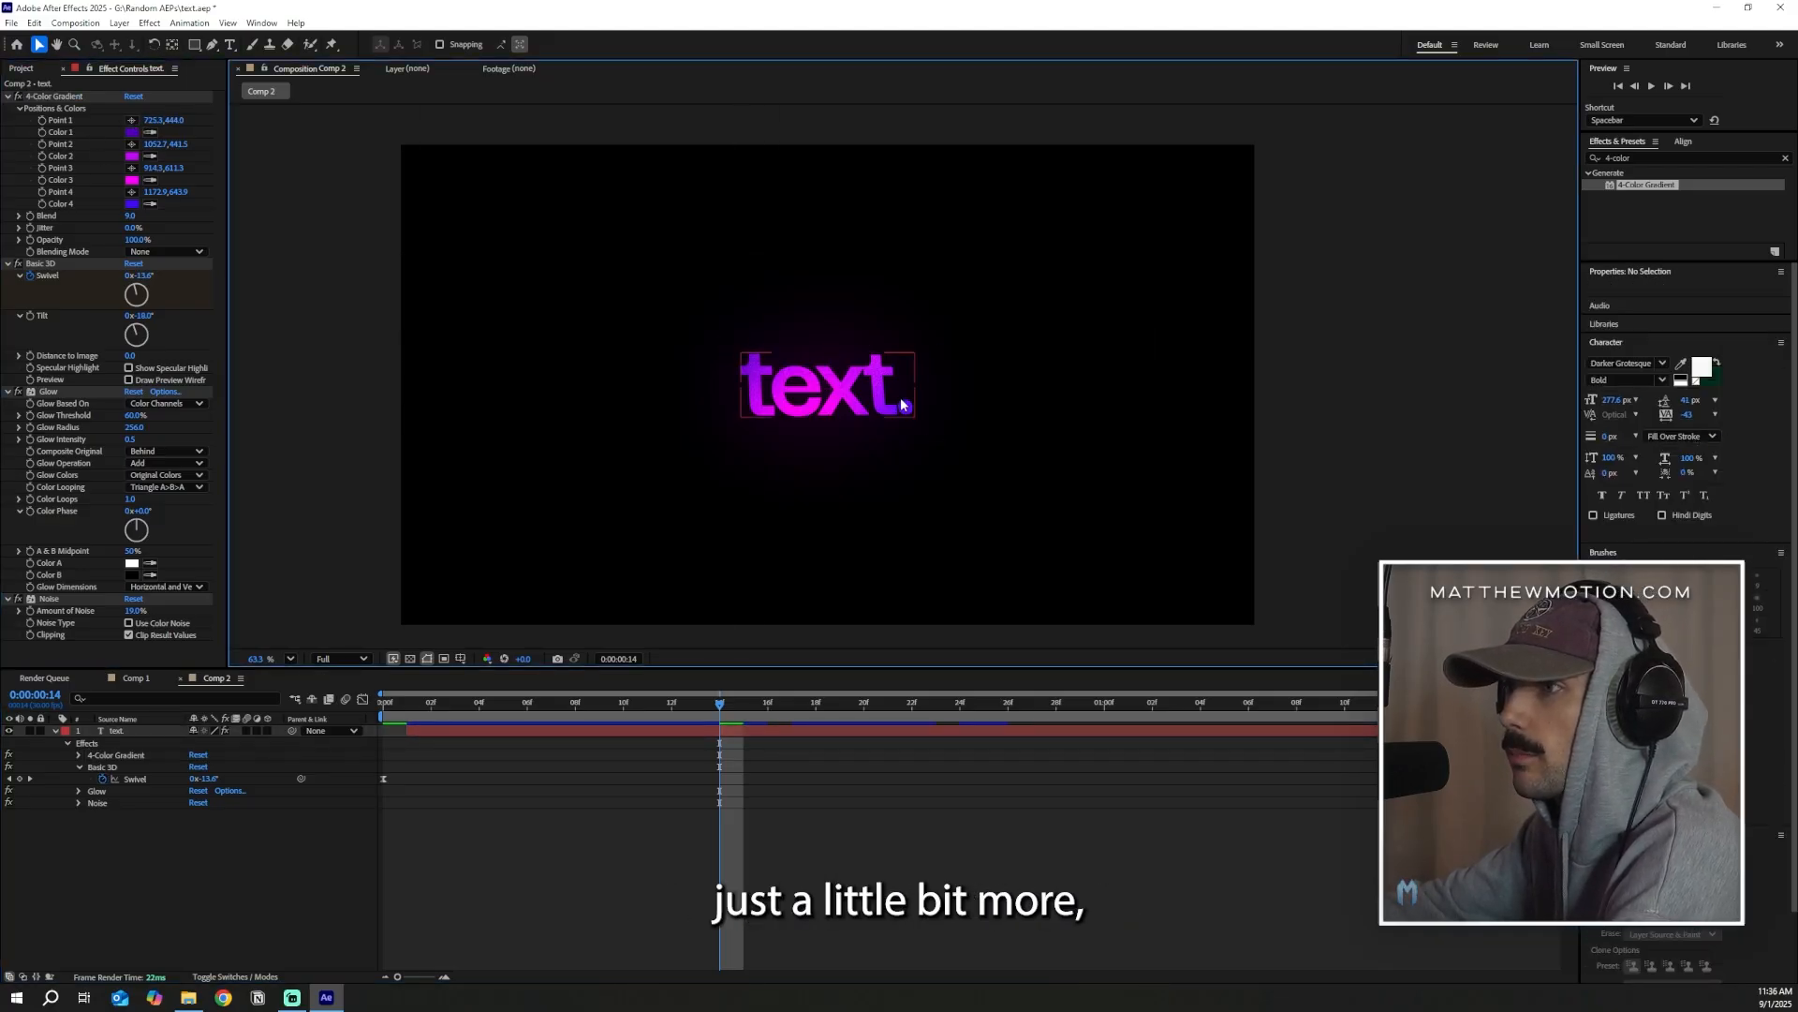
pyautogui.click(904, 404)
pyautogui.click(49, 110)
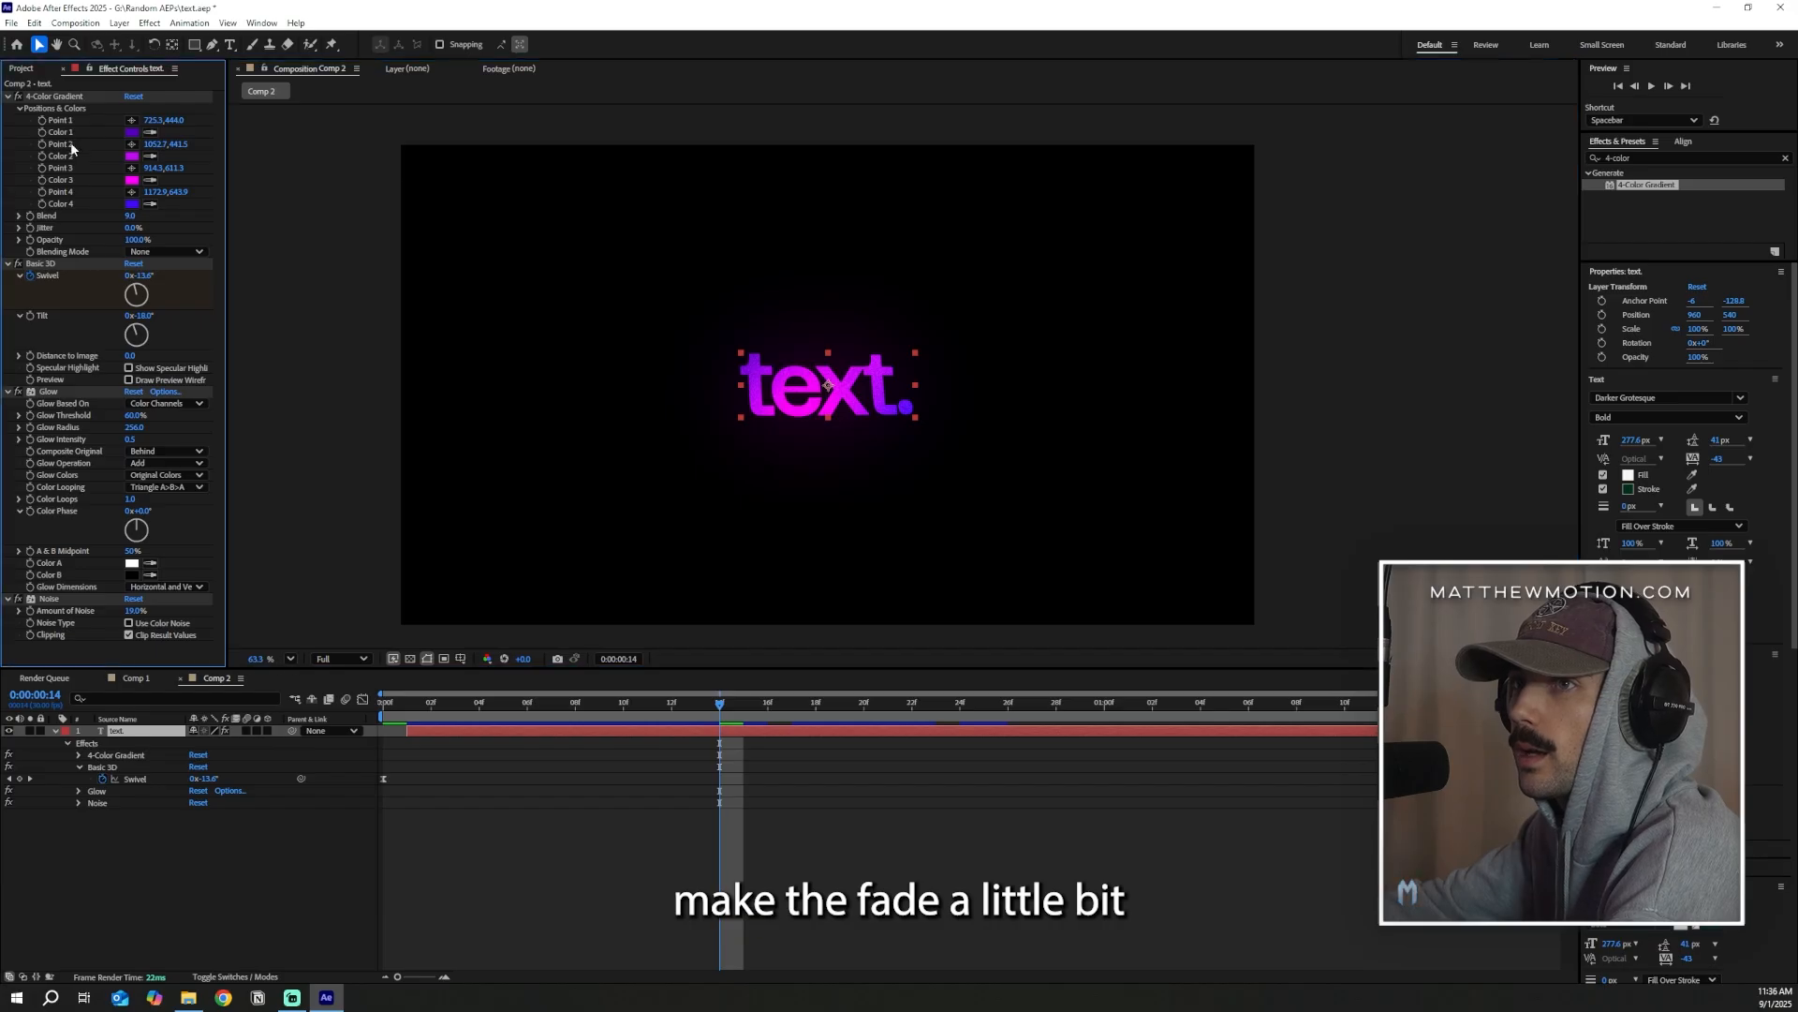
pyautogui.click(56, 96)
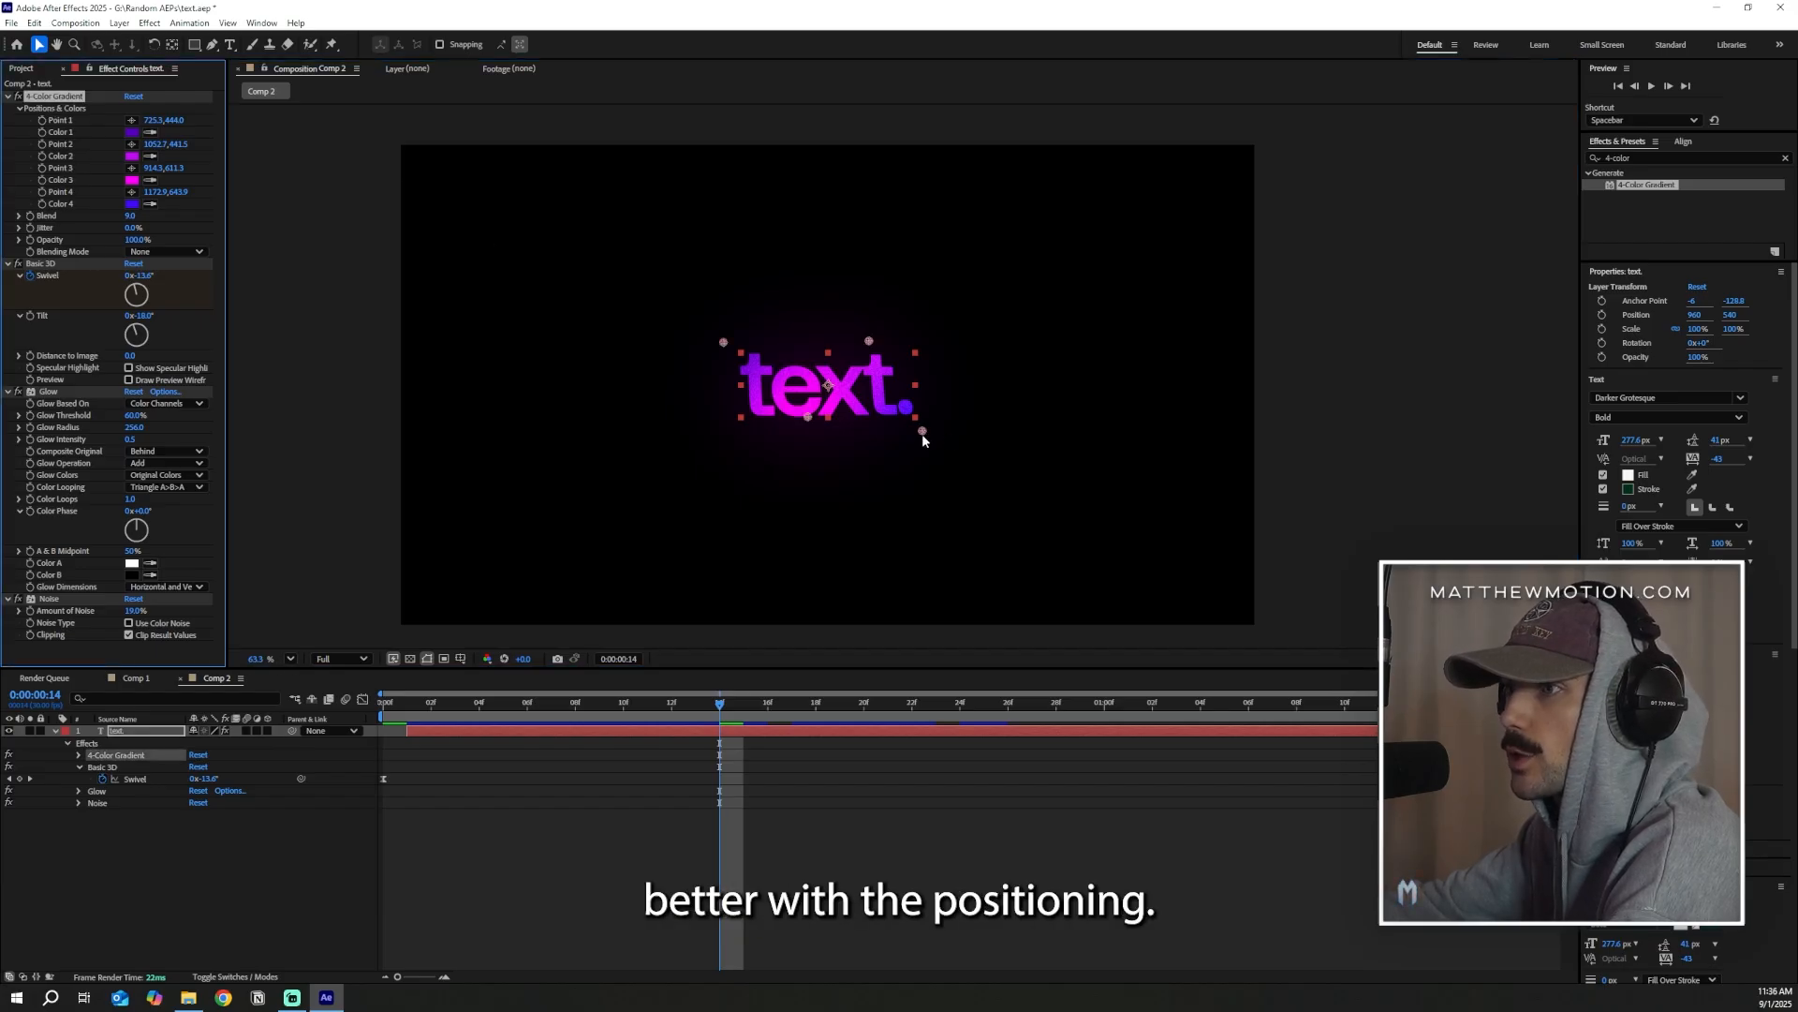
pyautogui.moveTo(922, 433); pyautogui.dragTo(931, 433)
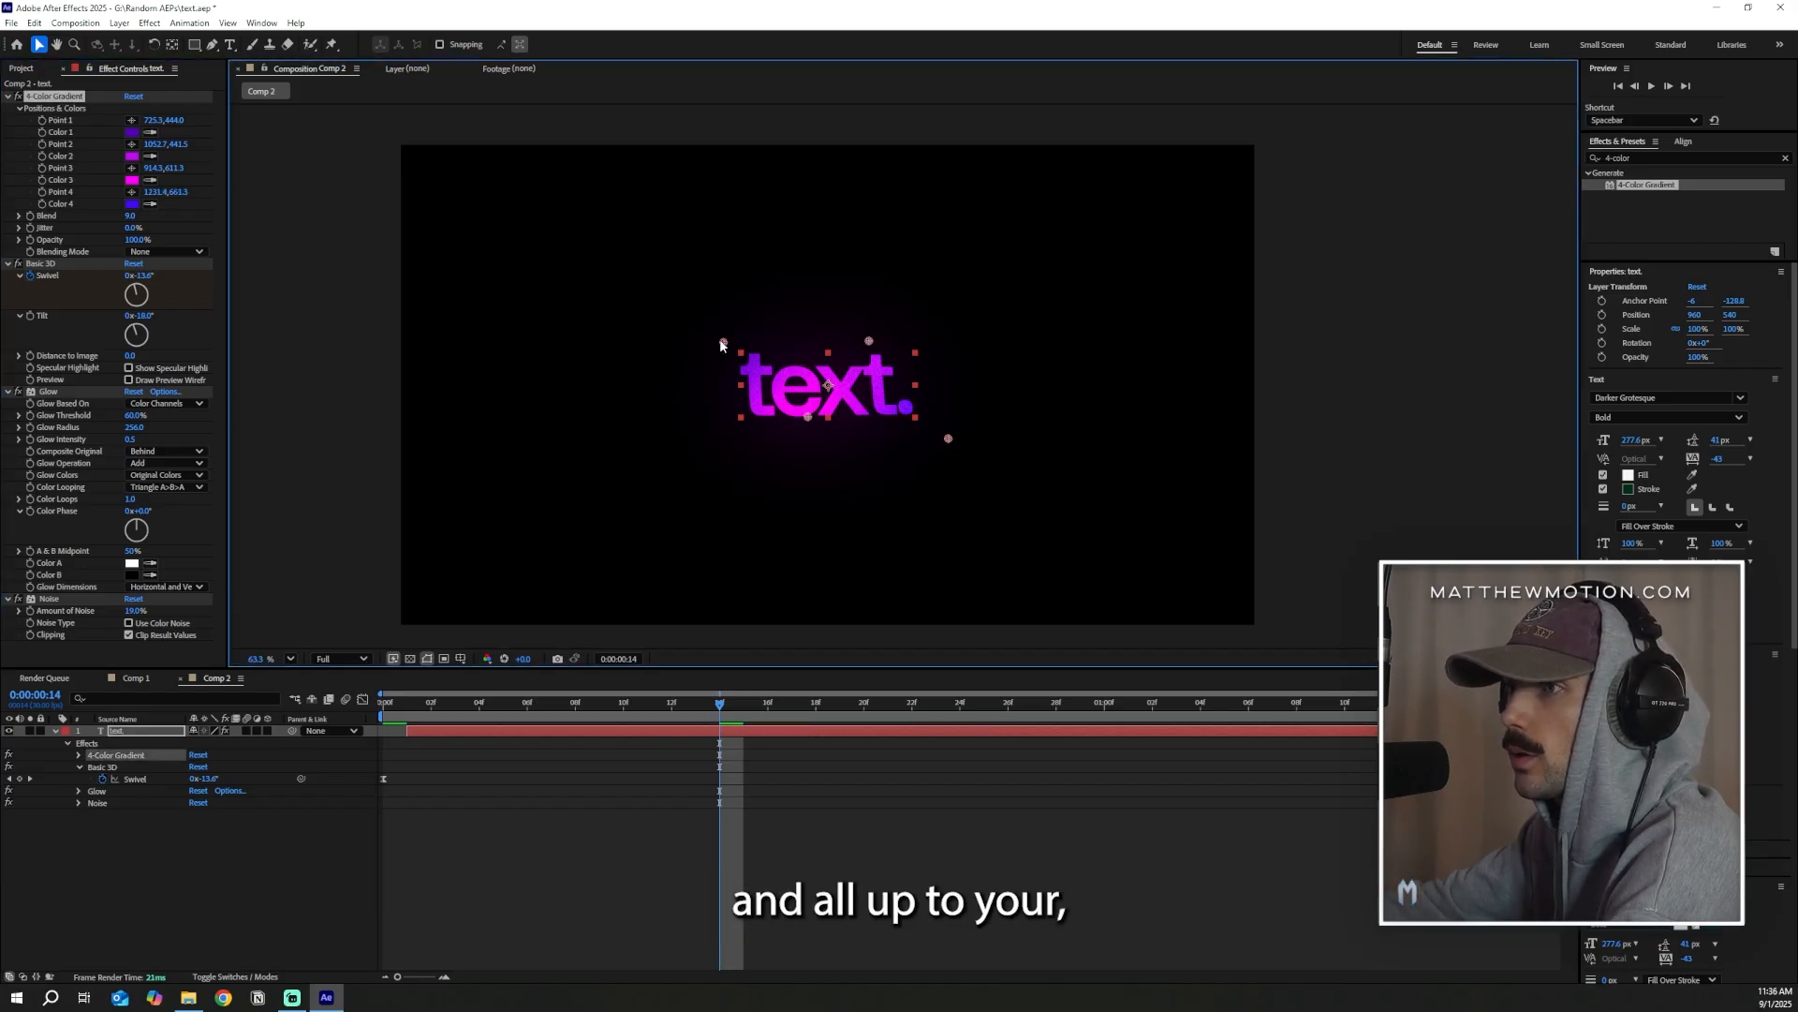
pyautogui.click(864, 521)
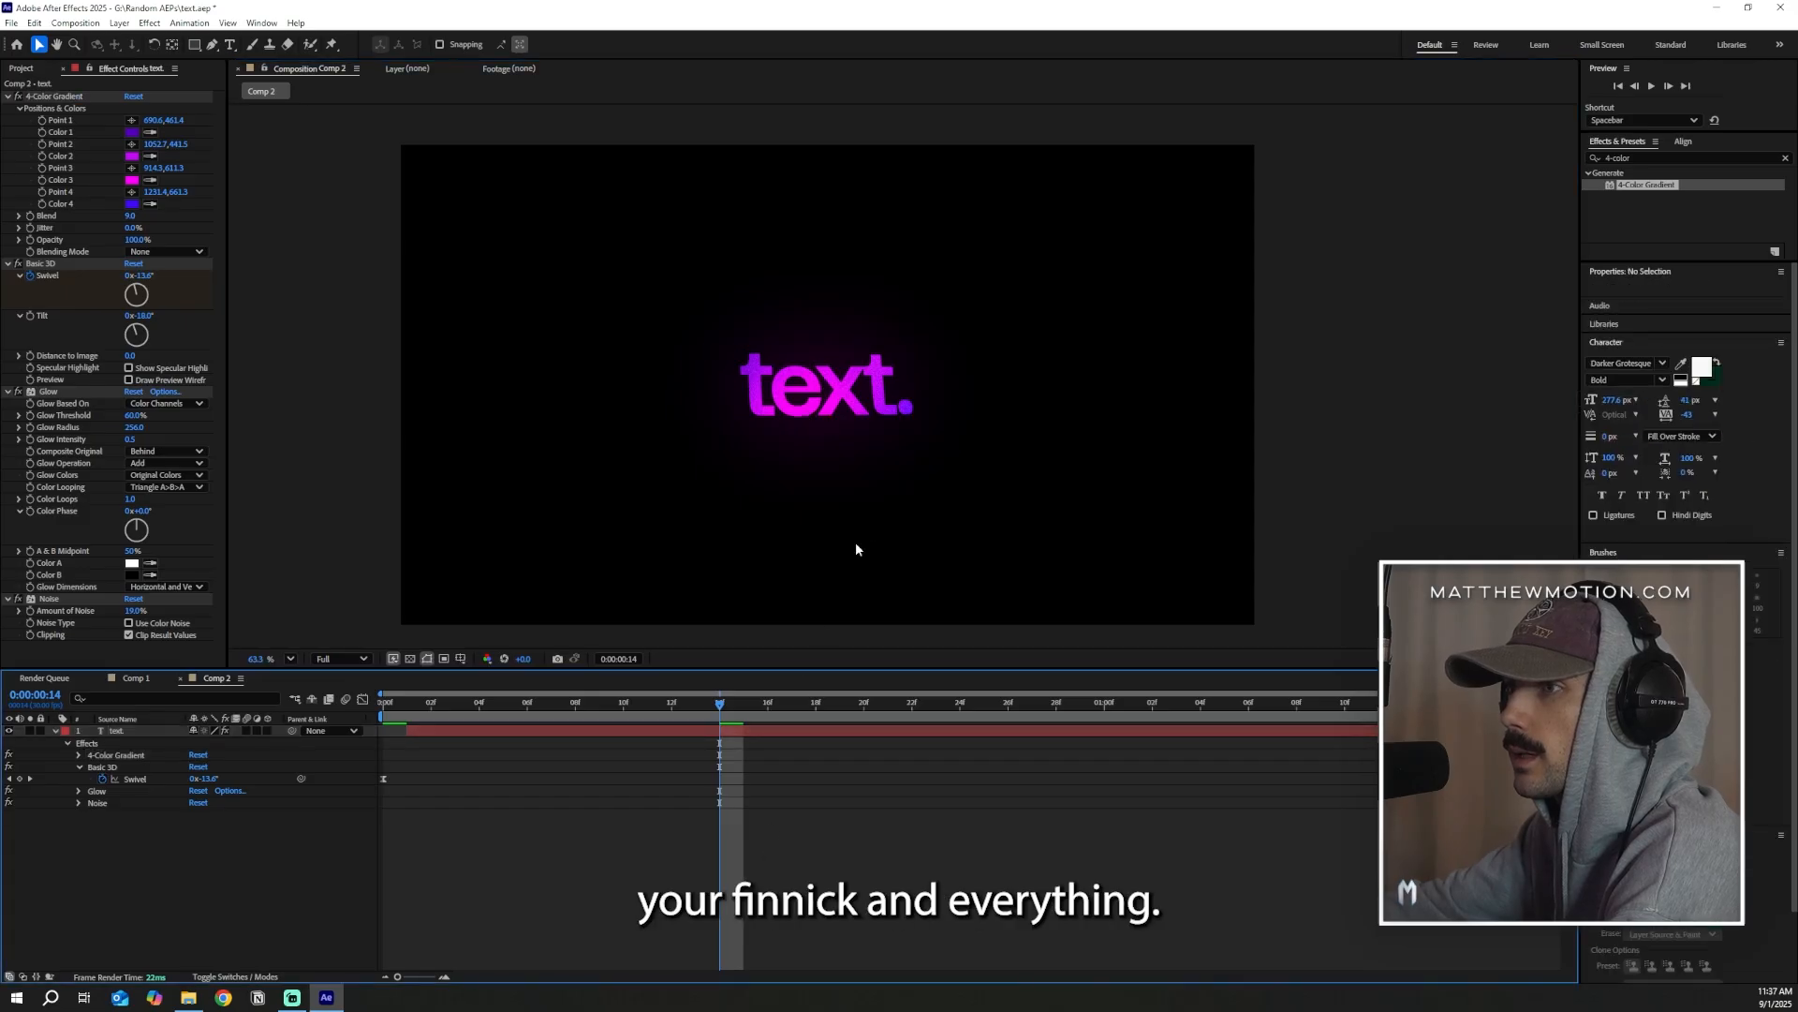
pyautogui.scroll(5, 856, 525)
pyautogui.scroll(-2, 988, 386)
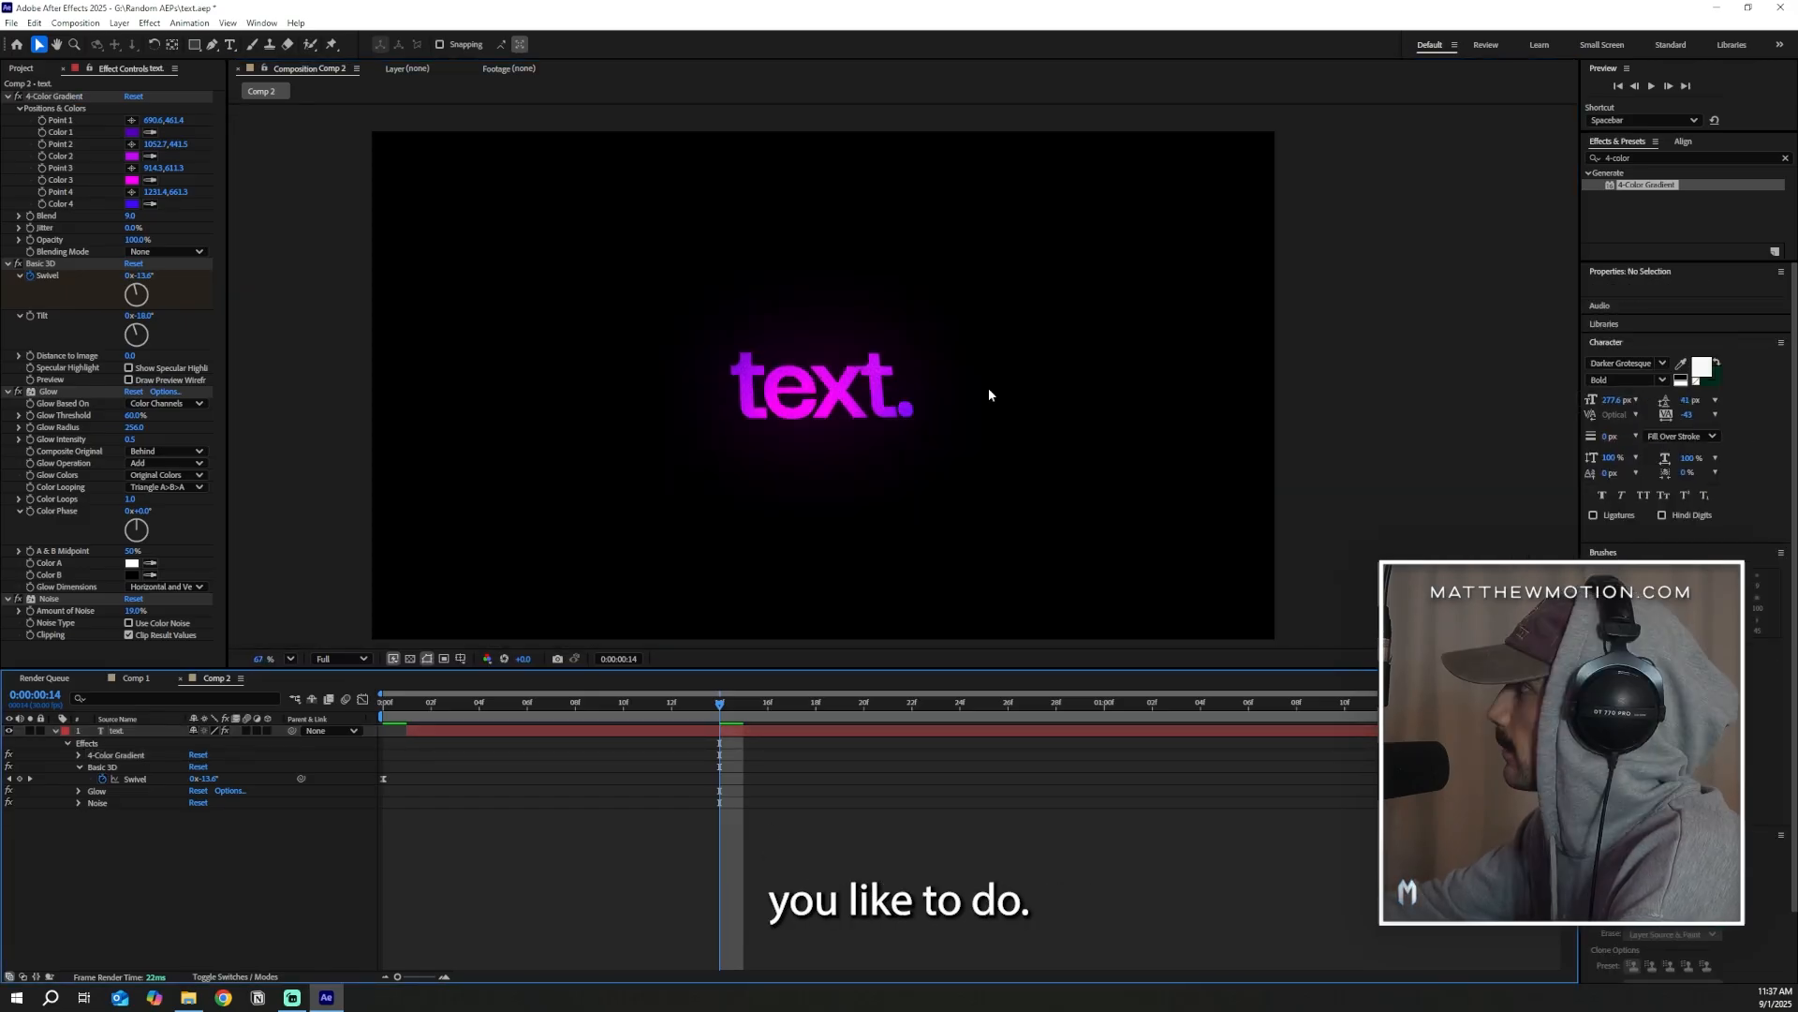
pyautogui.scroll(2, 729, 401)
pyautogui.click(740, 402)
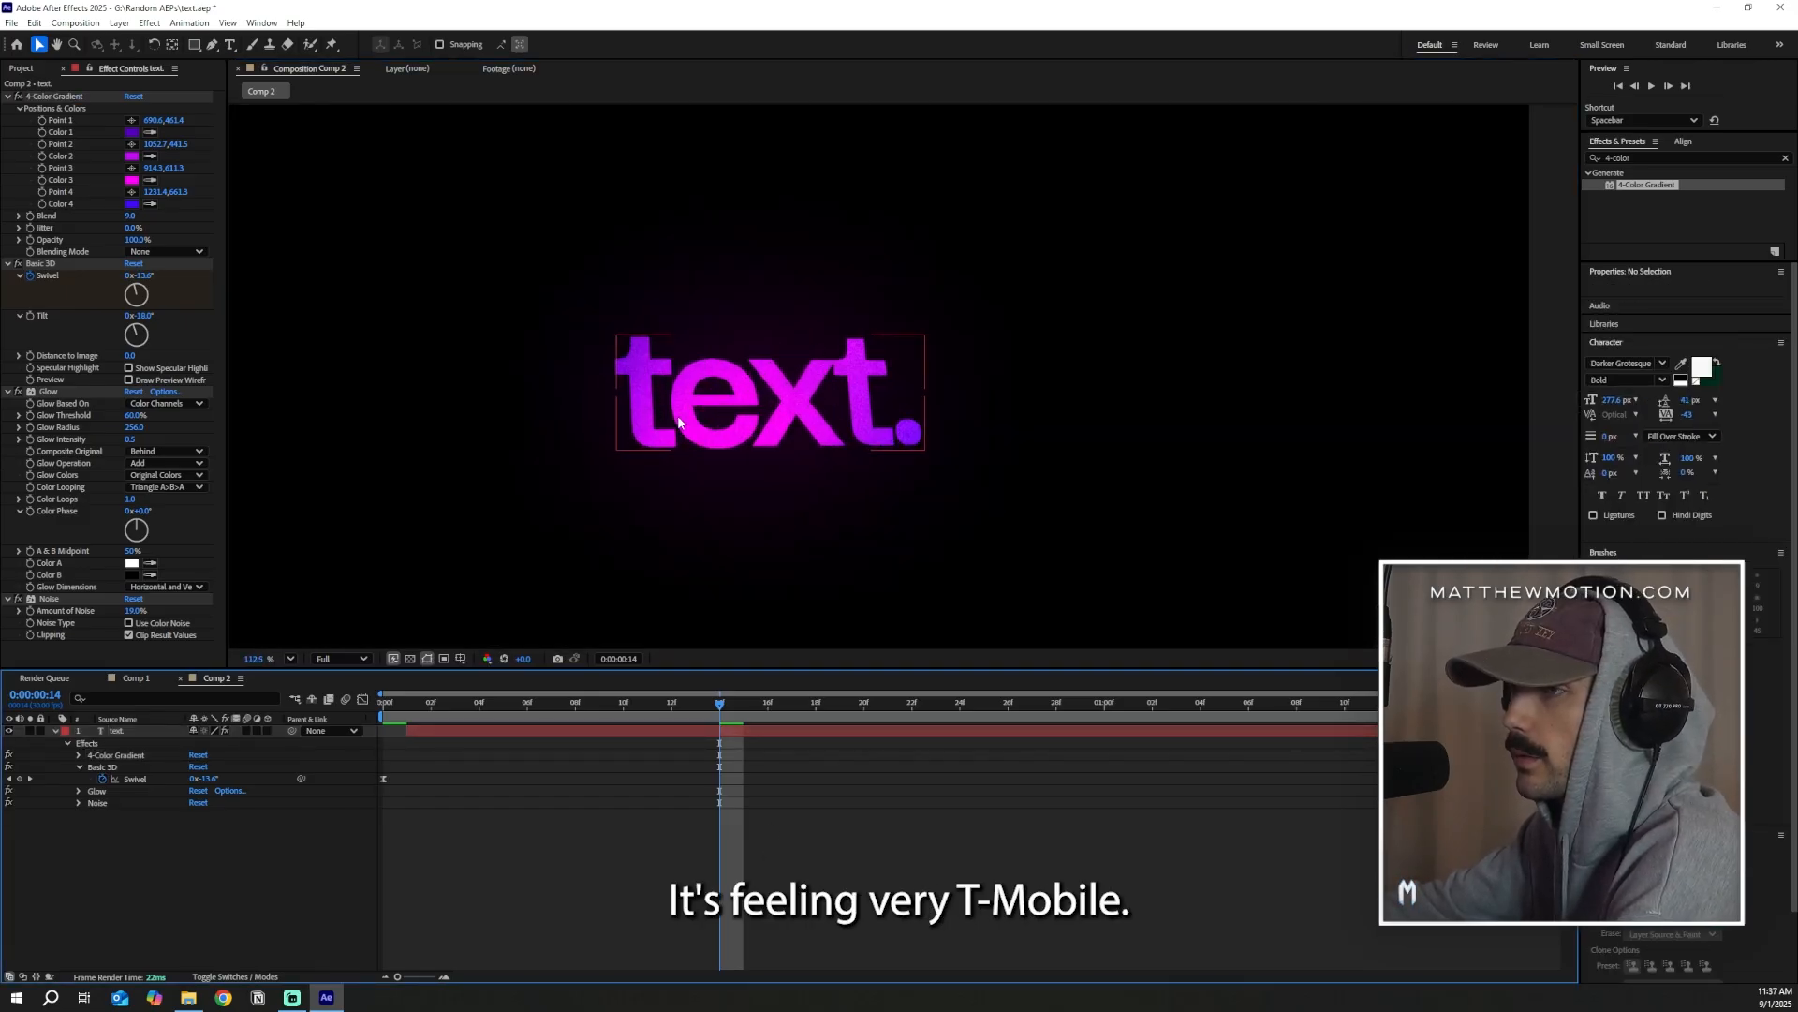
pyautogui.click(759, 409)
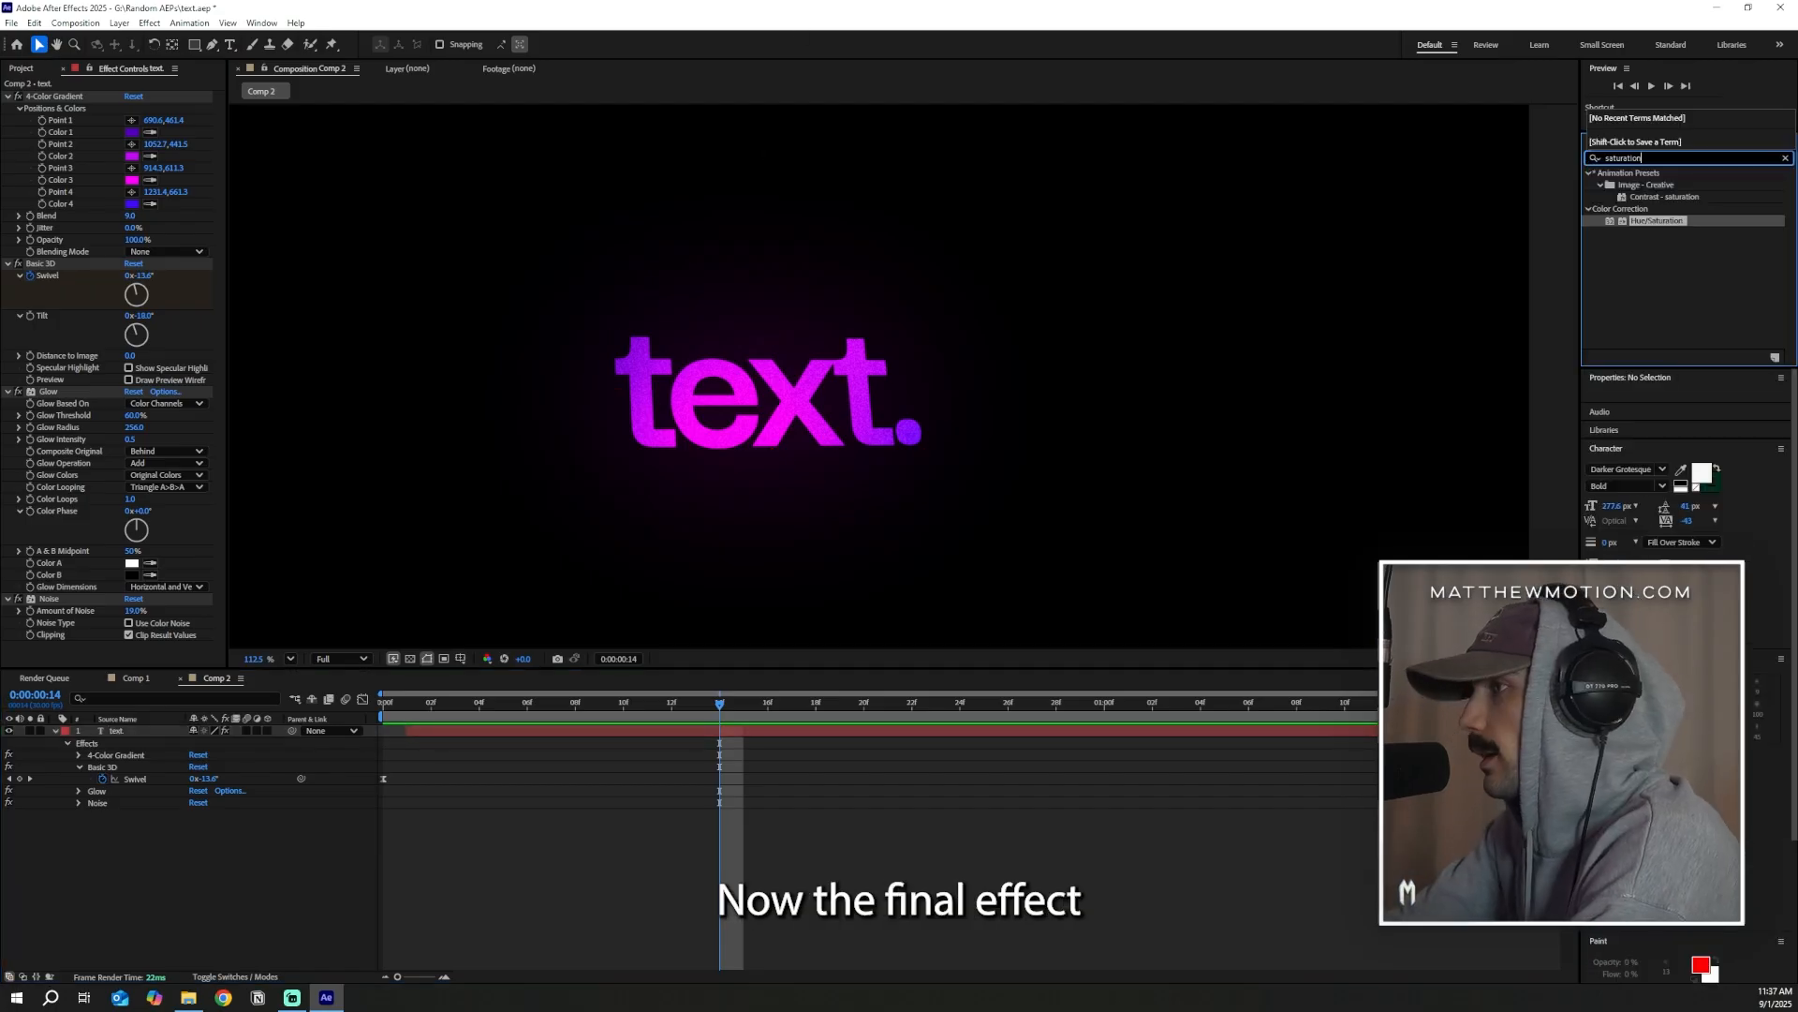
# Apply the Hue/Saturation effect to the text layer below Noise and move the playhead to 0:00:00:01
pyautogui.click(1703, 244)
pyautogui.moveTo(1664, 222); pyautogui.dragTo(1443, 283)
pyautogui.moveTo(619, 710); pyautogui.dragTo(674, 732)
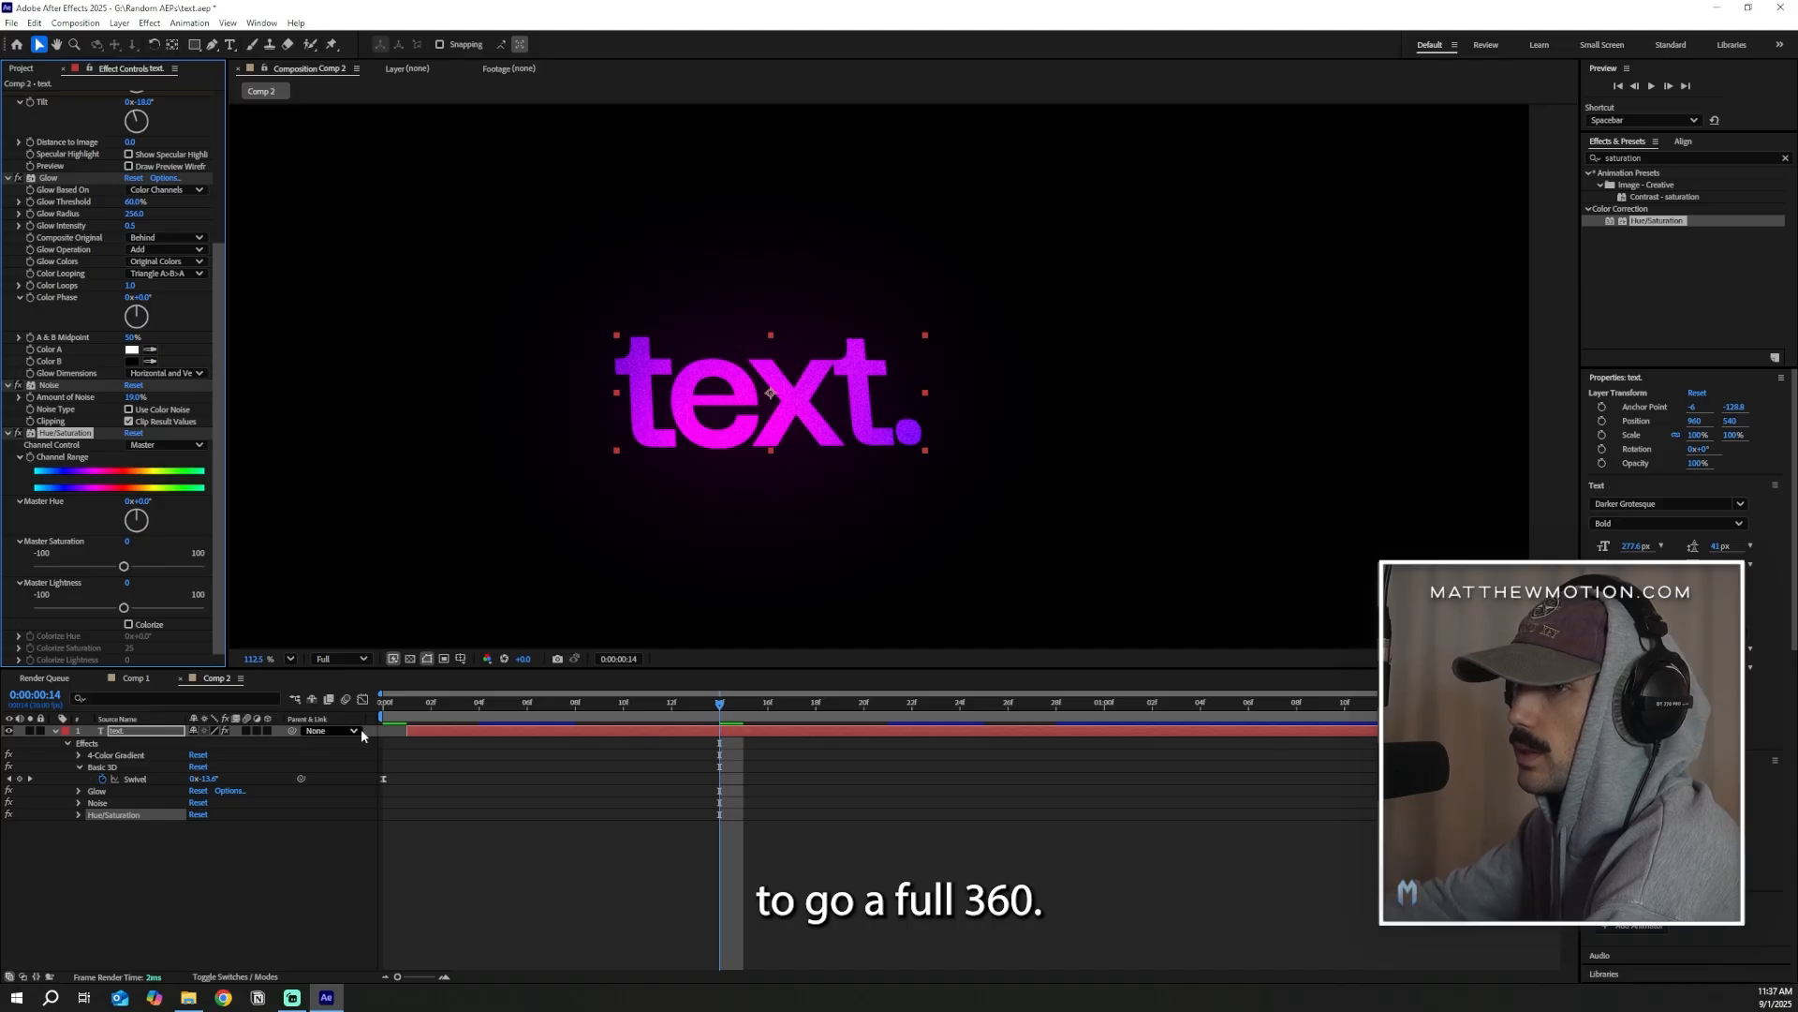
pyautogui.click(406, 705)
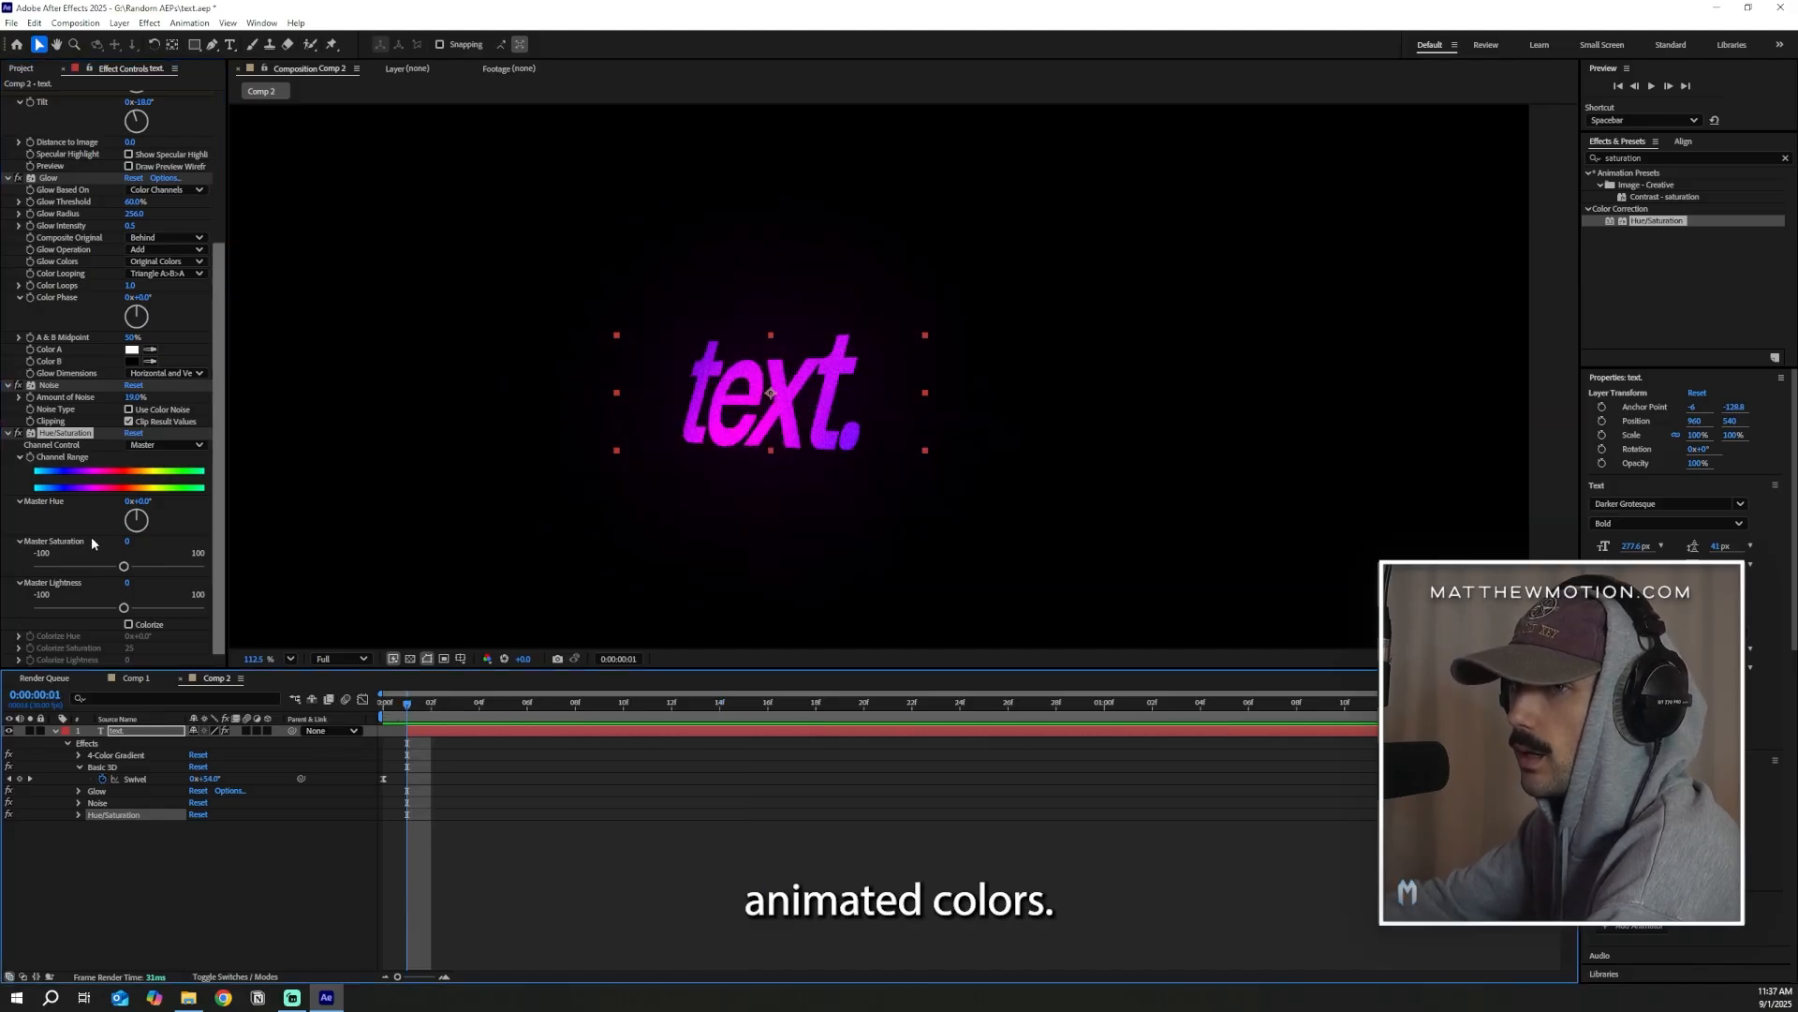
# Enable Hue/Saturation Channel Range keyframing at 0:00:00:01, then set Master Hue to 1 full revolution at 0:00:01:18 and deselect the layer
pyautogui.click(31, 458)
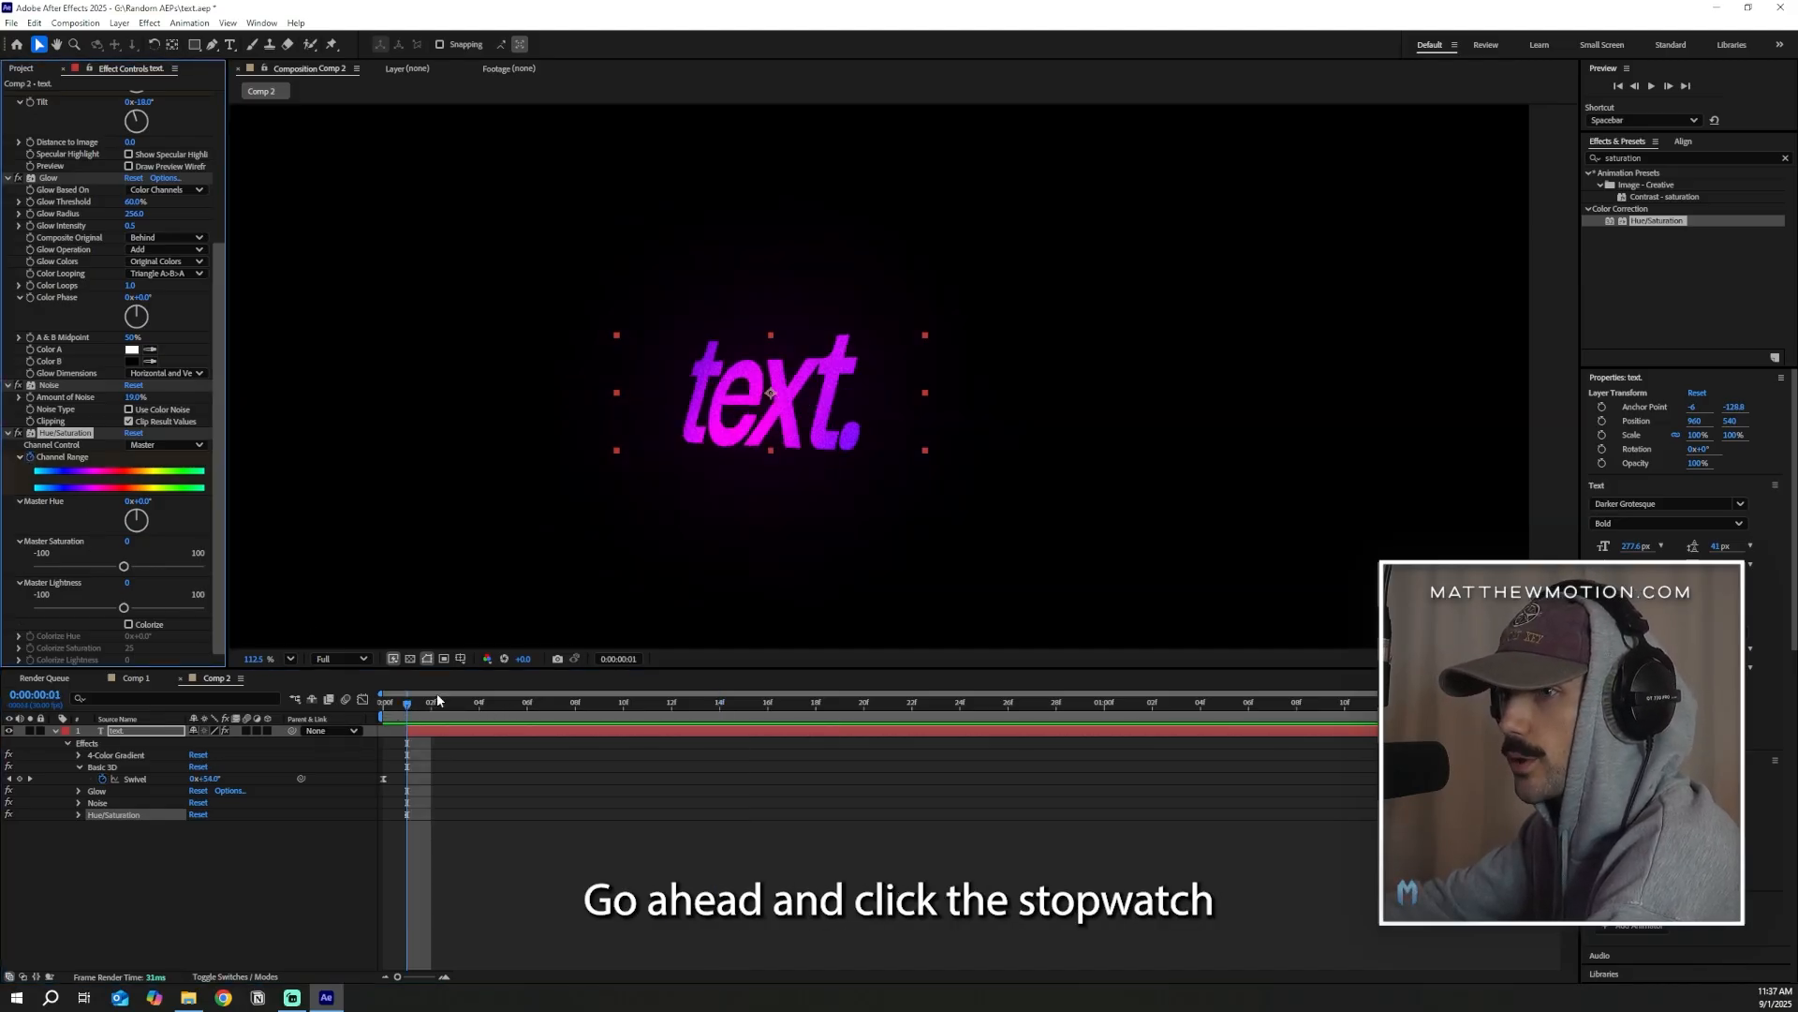
pyautogui.click(407, 710)
pyautogui.press('space')
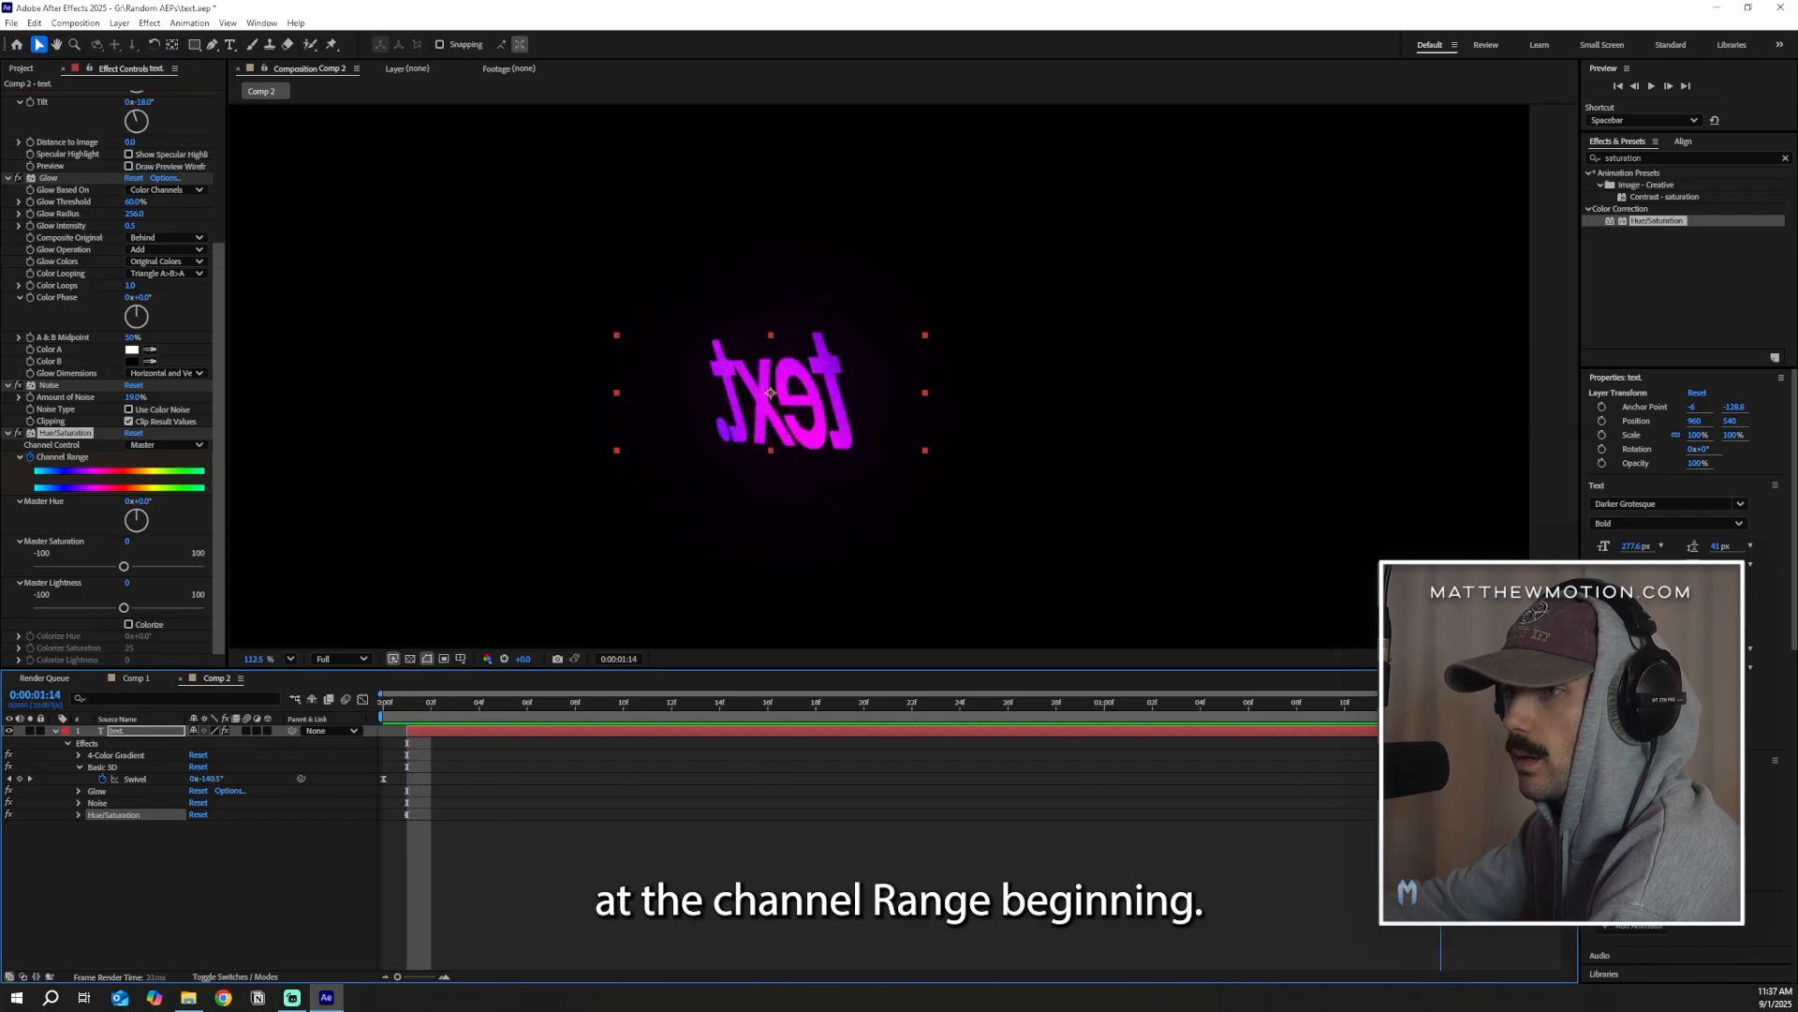
pyautogui.click(137, 501)
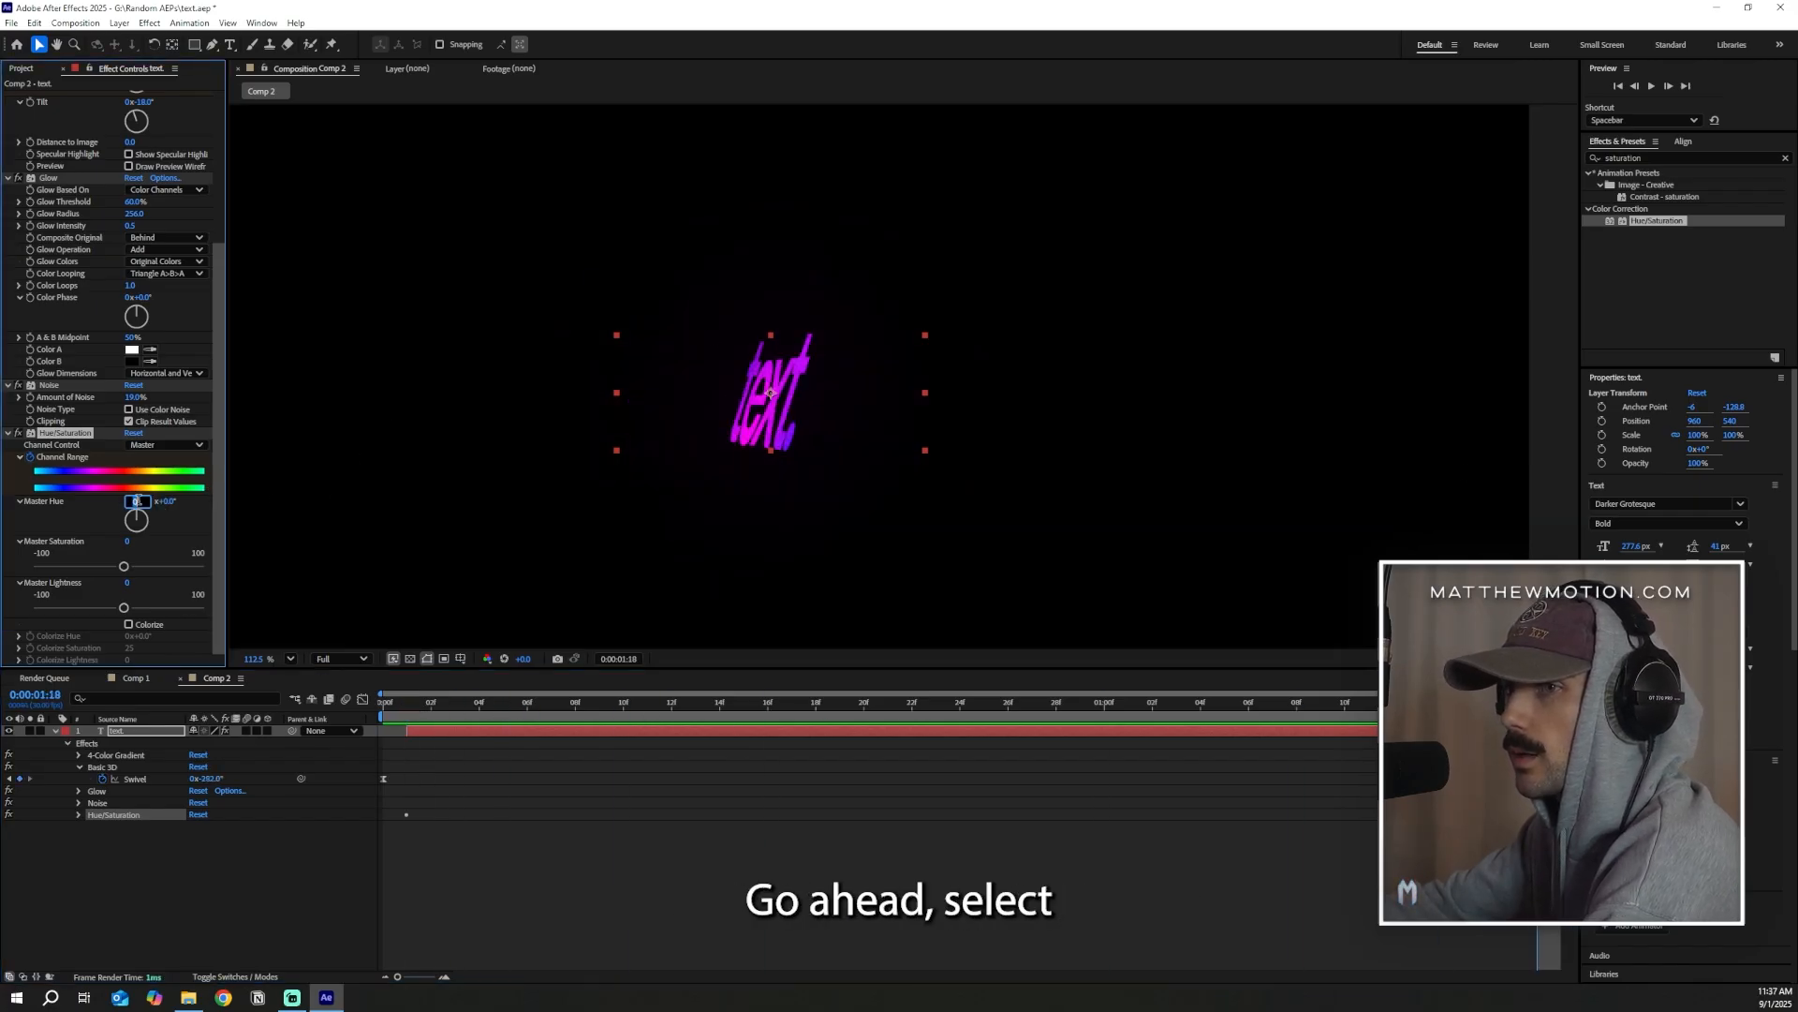
pyautogui.write('1')
pyautogui.press('Return')
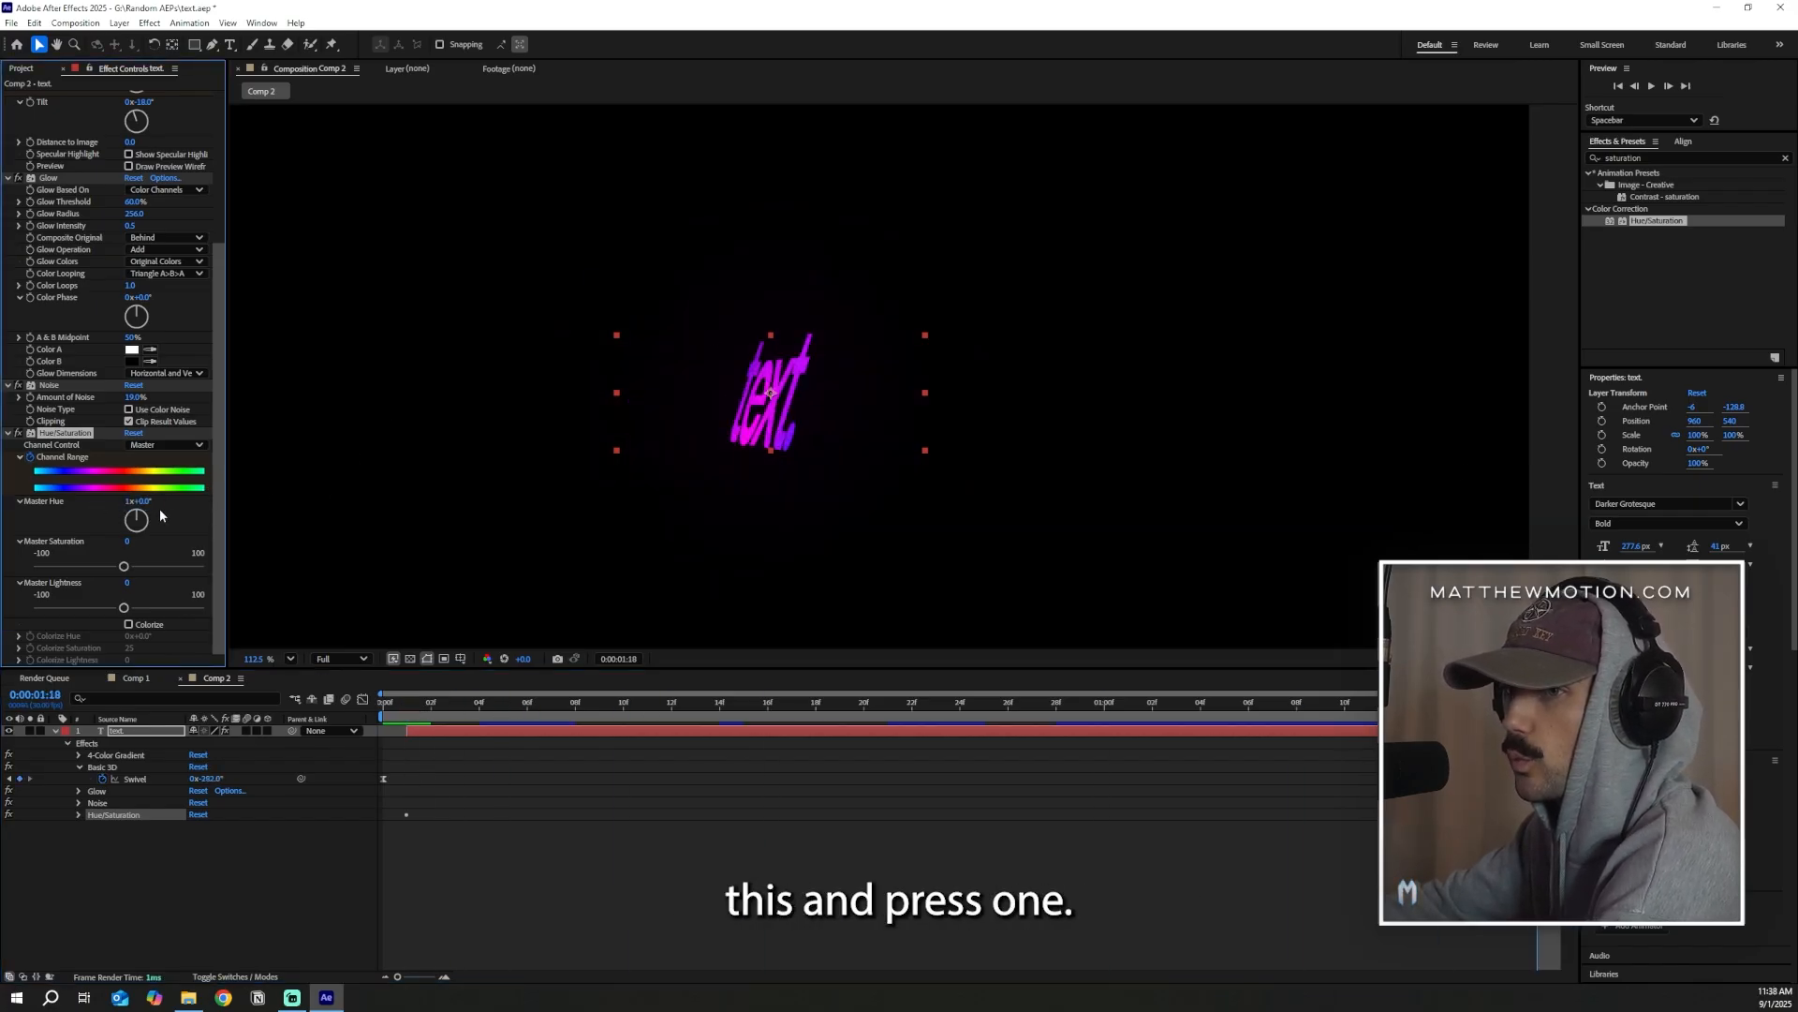
pyautogui.moveTo(145, 501); pyautogui.dragTo(441, 508)
pyautogui.hotkey('ctrl', 'z')
pyautogui.click(600, 862)
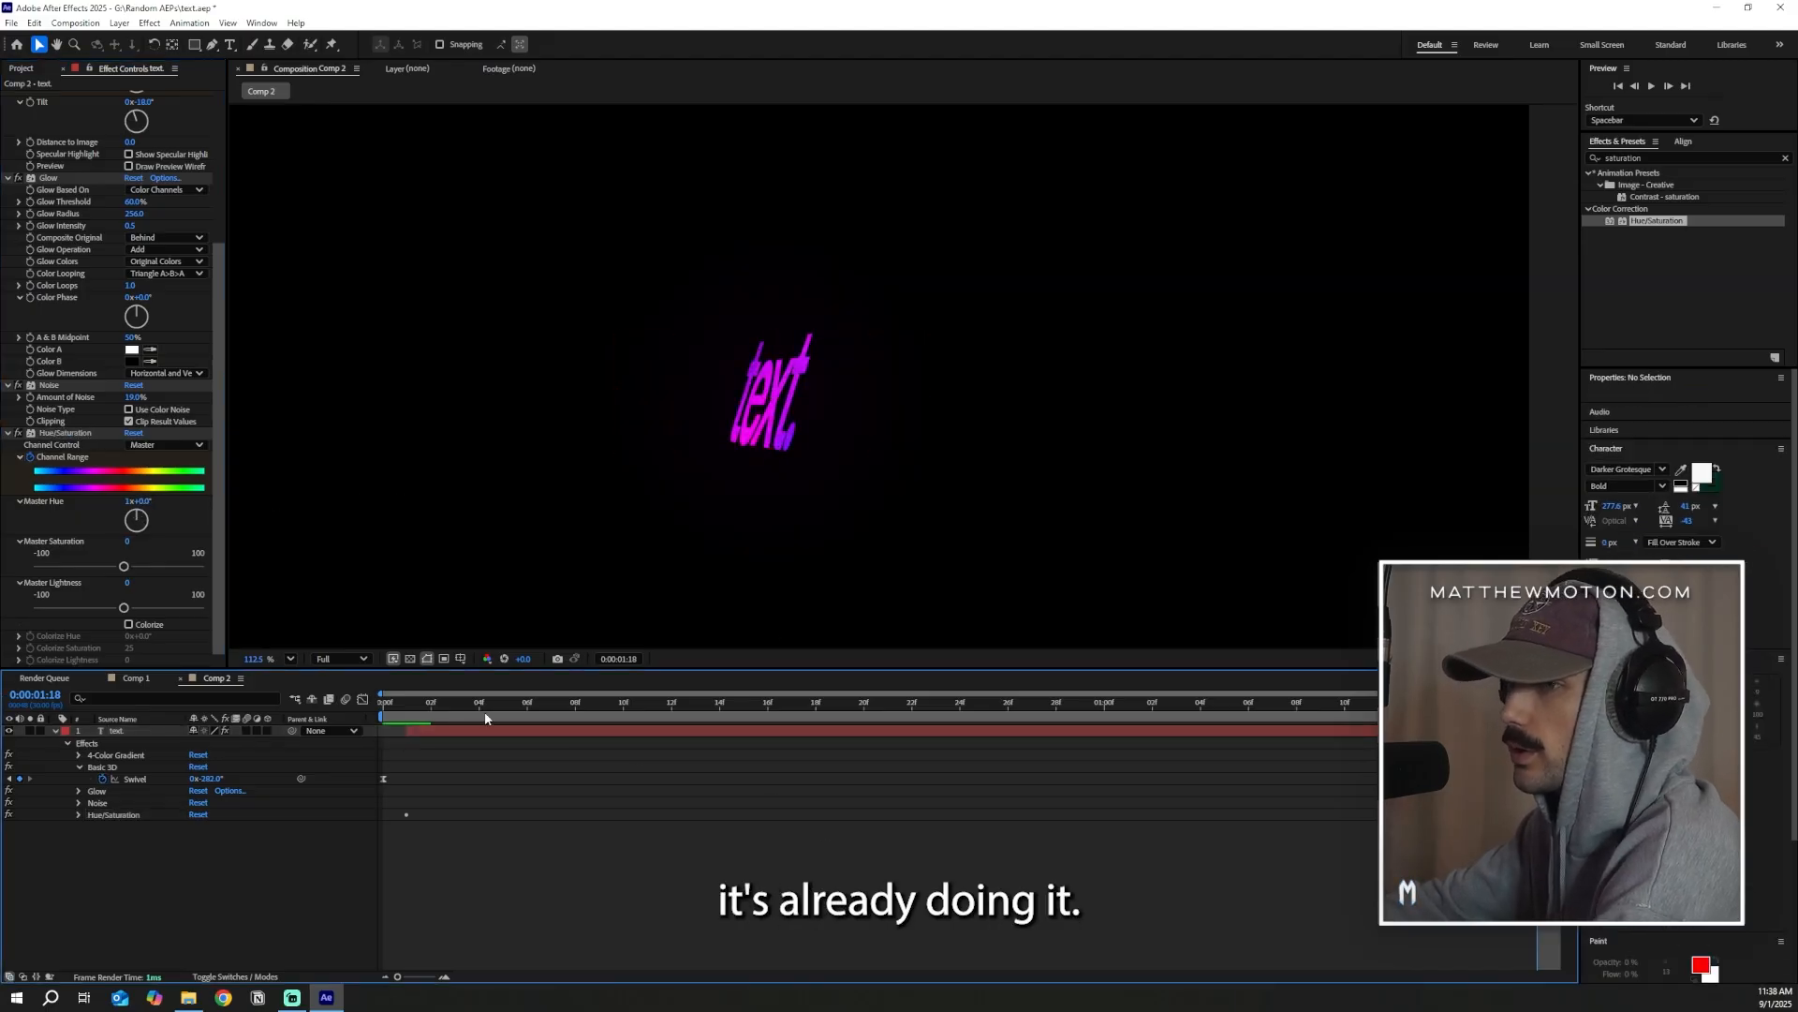
# Return to the first frame, fit the composition in the viewer and preview the text's color animation
pyautogui.moveTo(1537, 703); pyautogui.dragTo(251, 776)
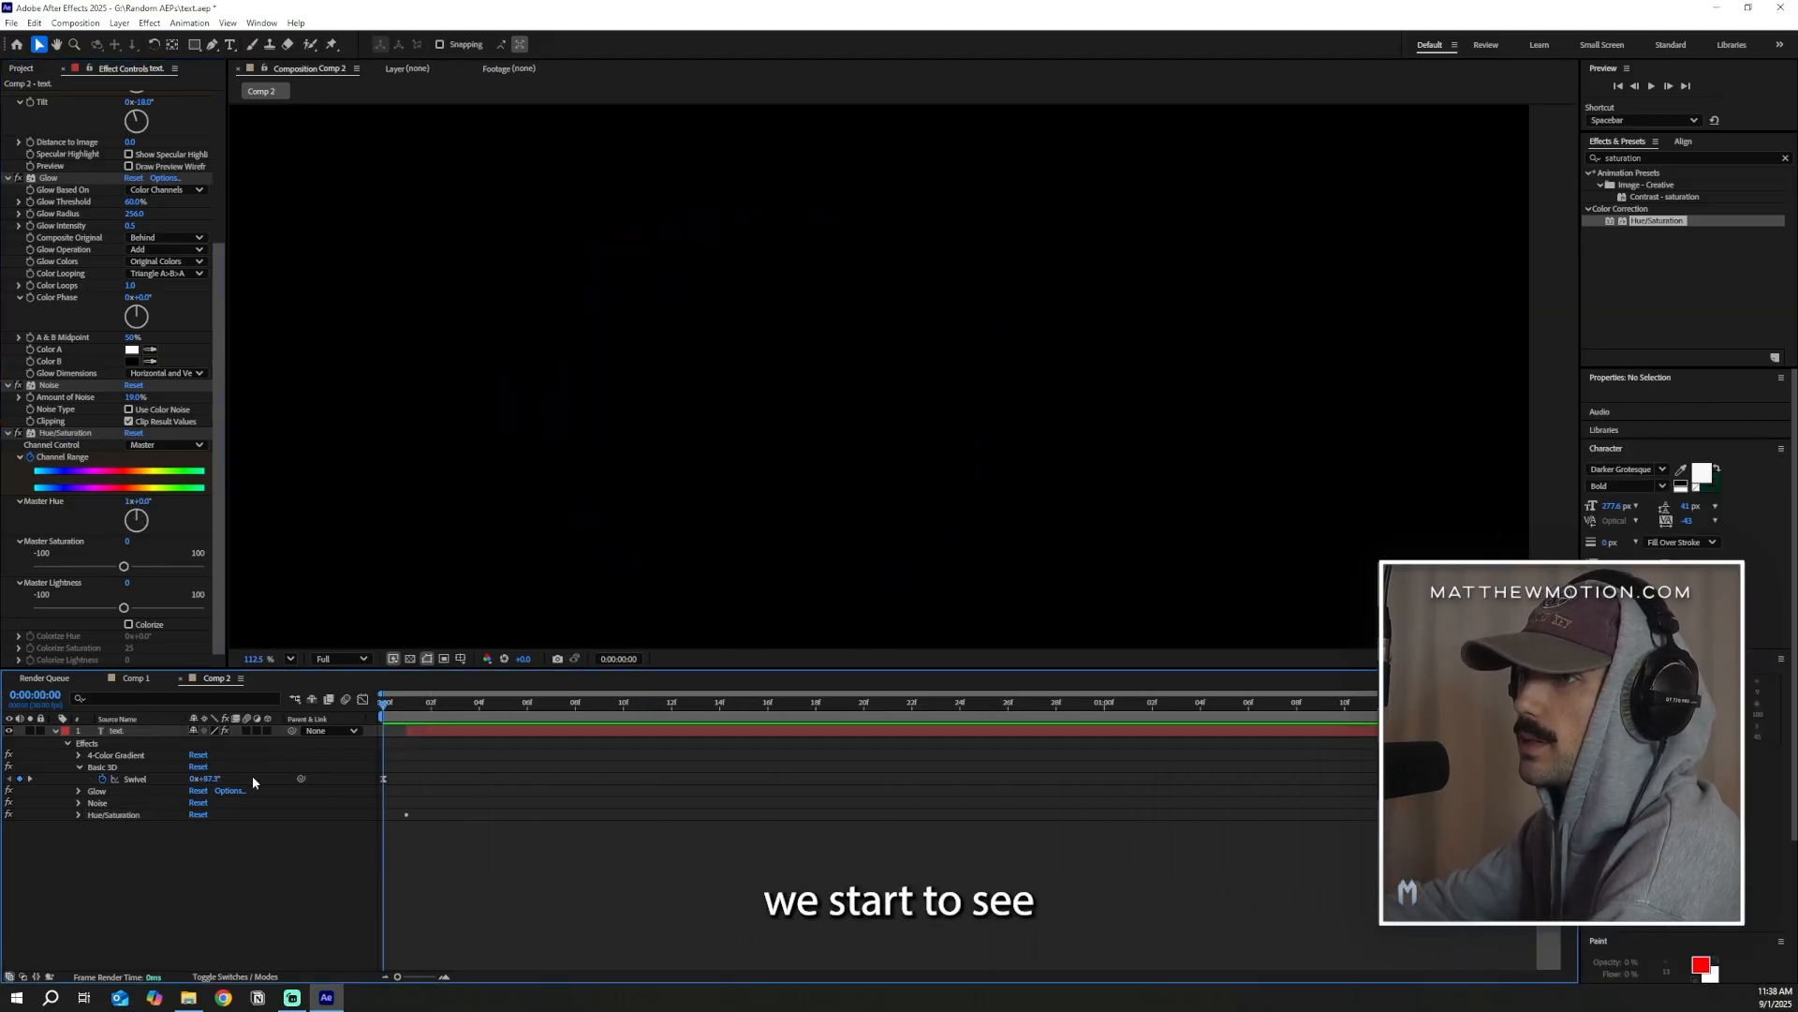
pyautogui.hotkey('shift', '/')
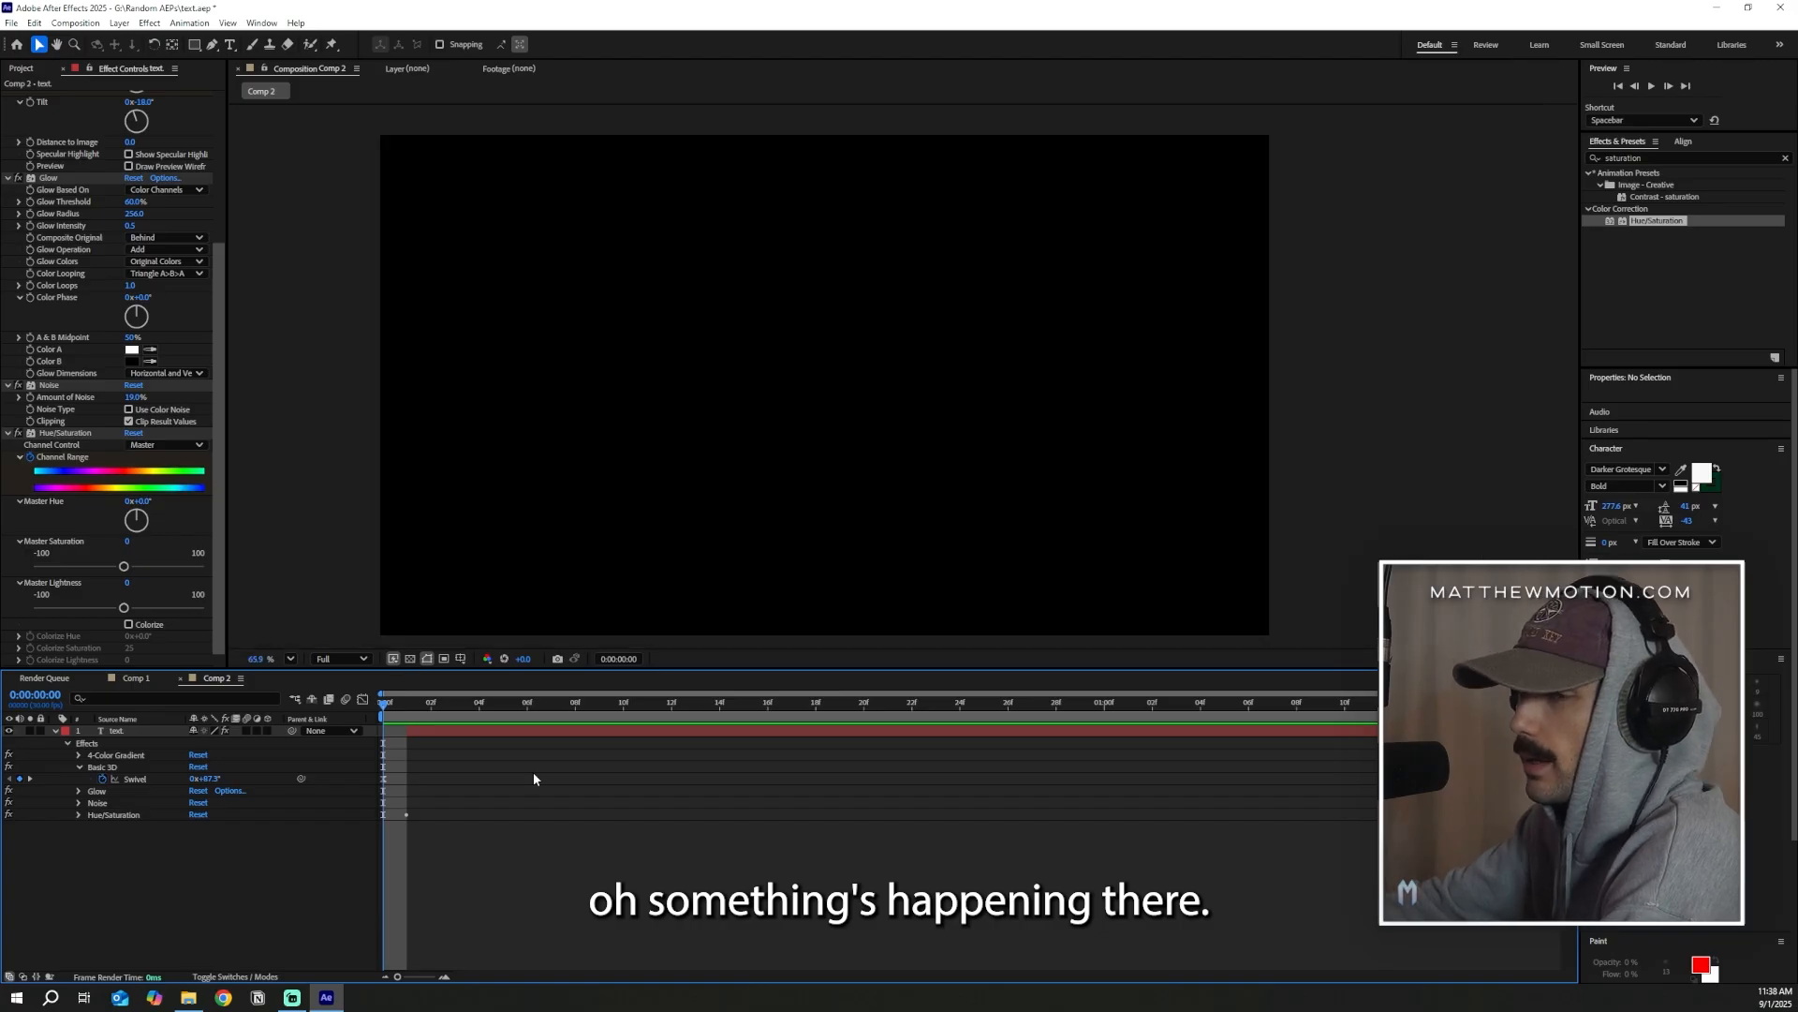
pyautogui.press('space')
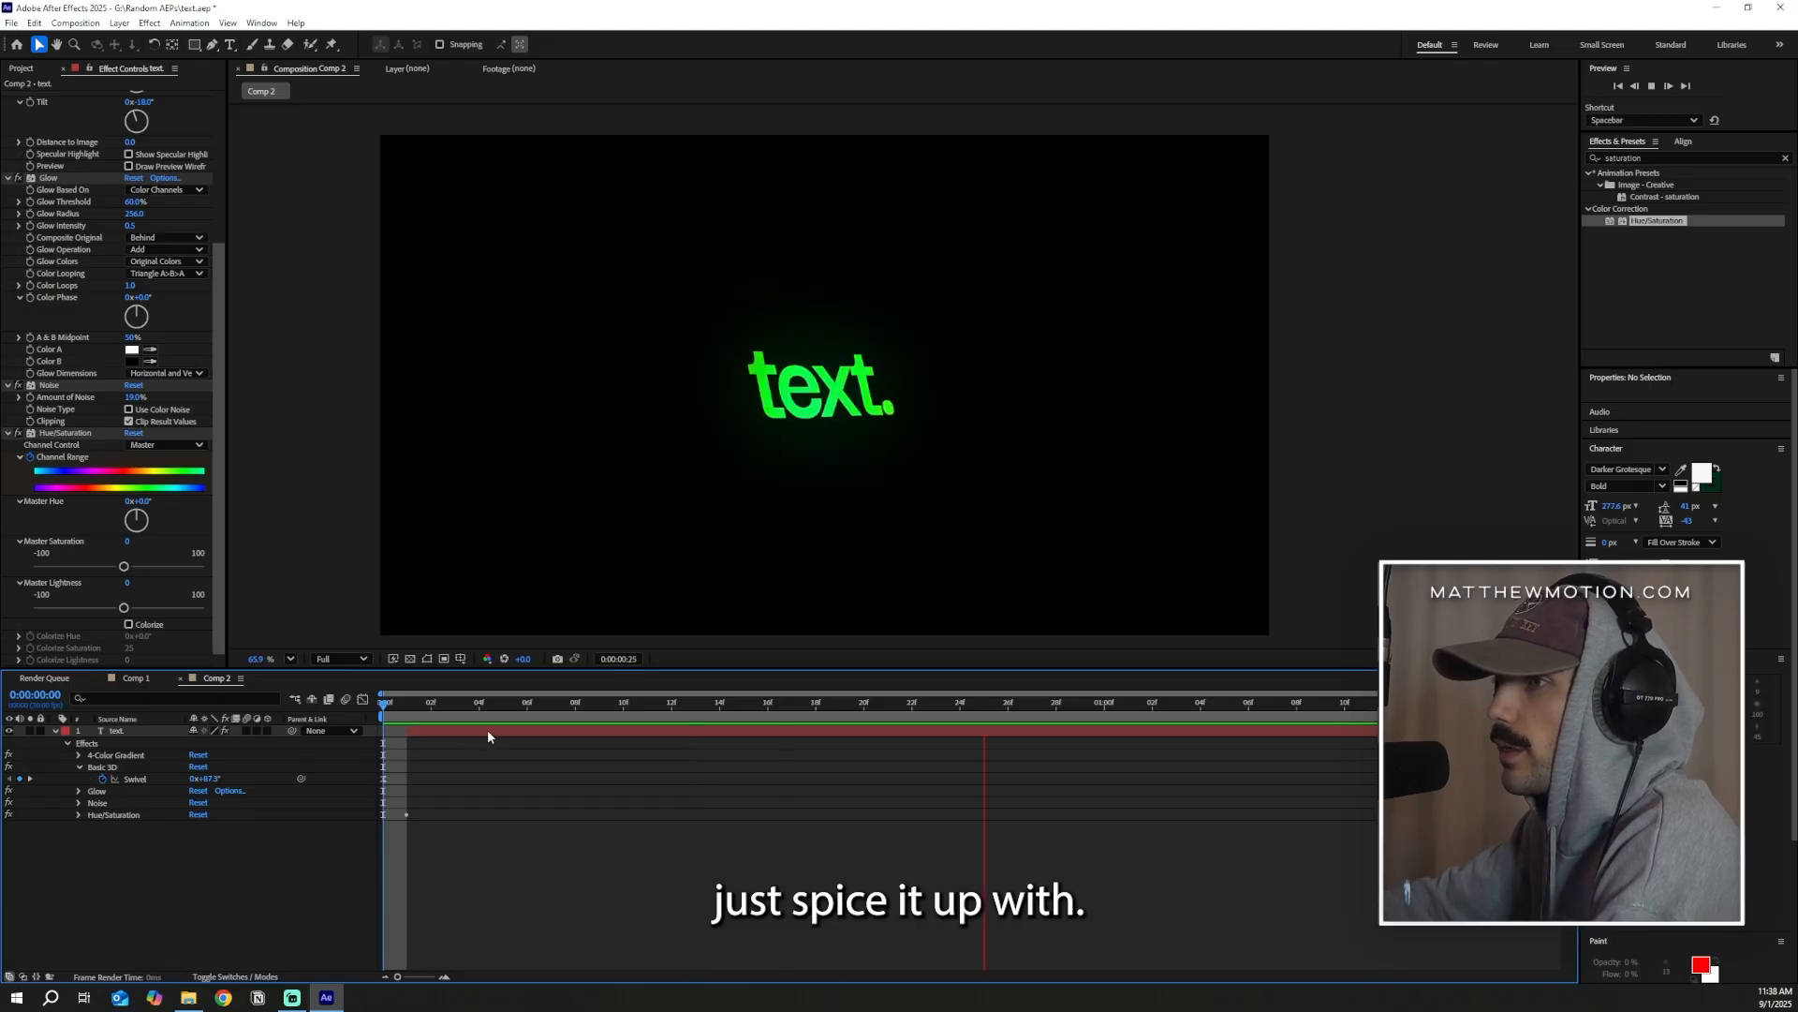
pyautogui.press('space')
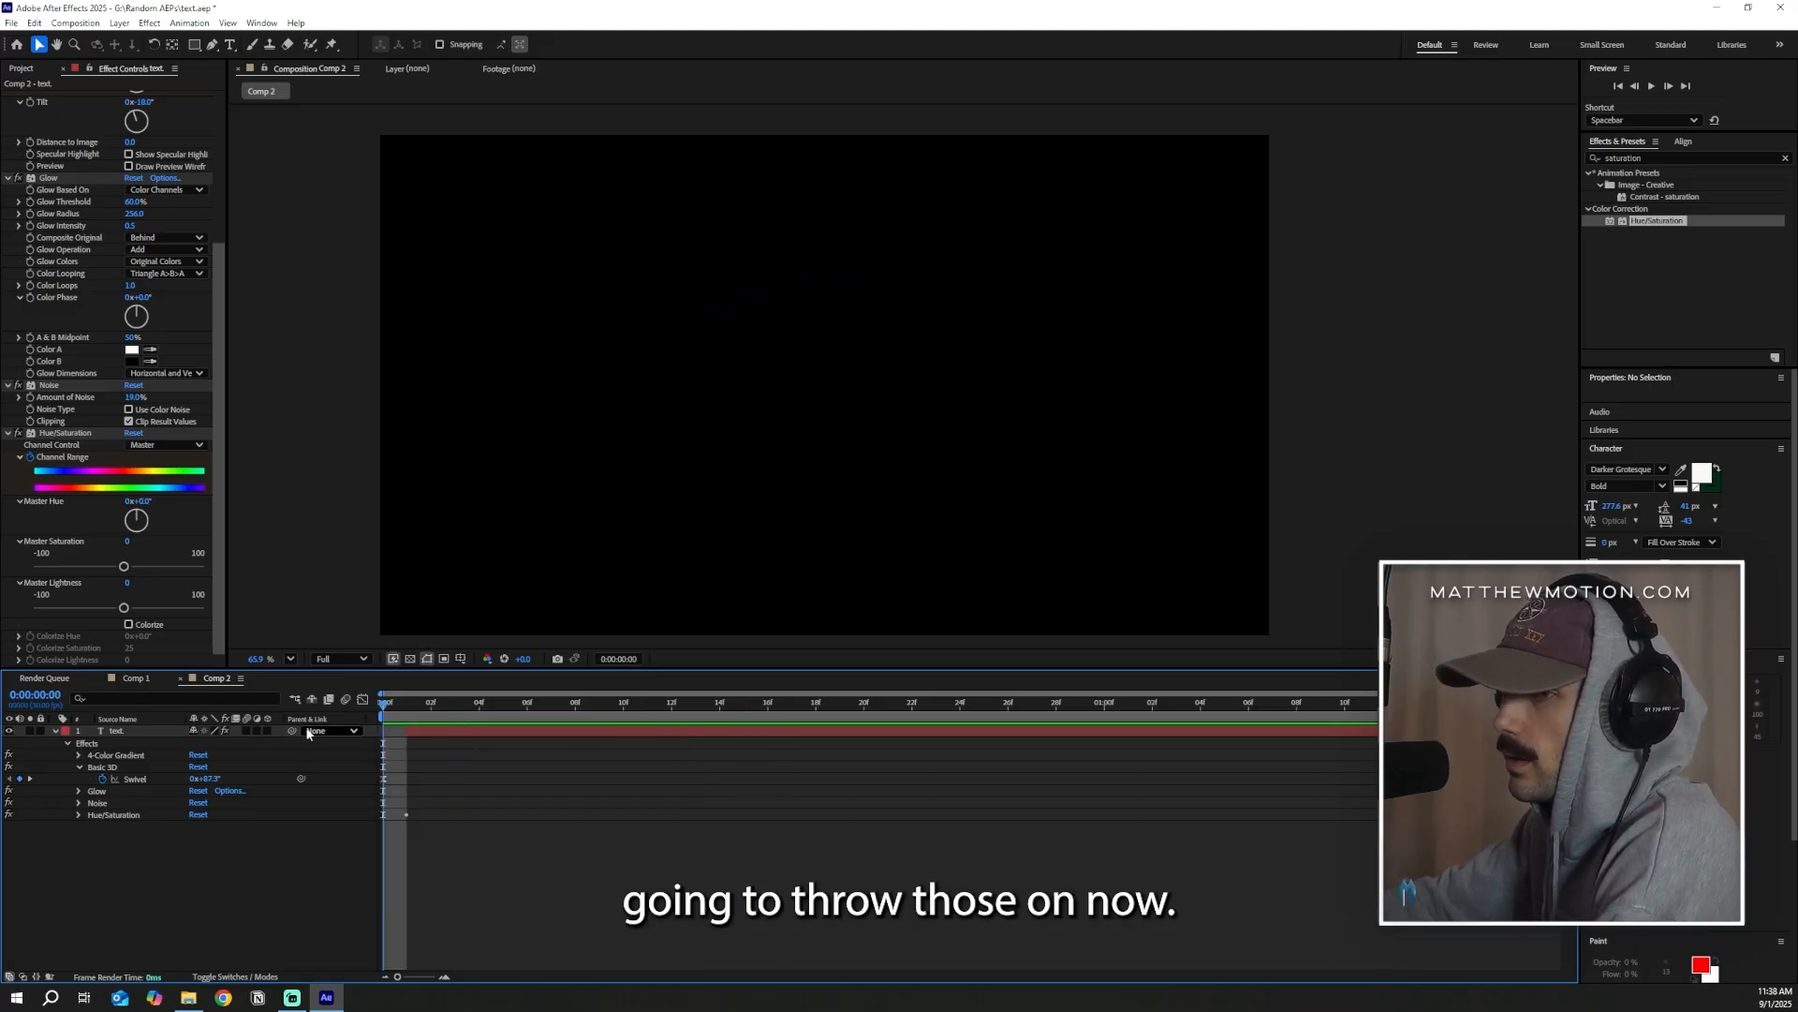
# Enable motion blur on the text layer and preview the animation from the start
pyautogui.click(246, 730)
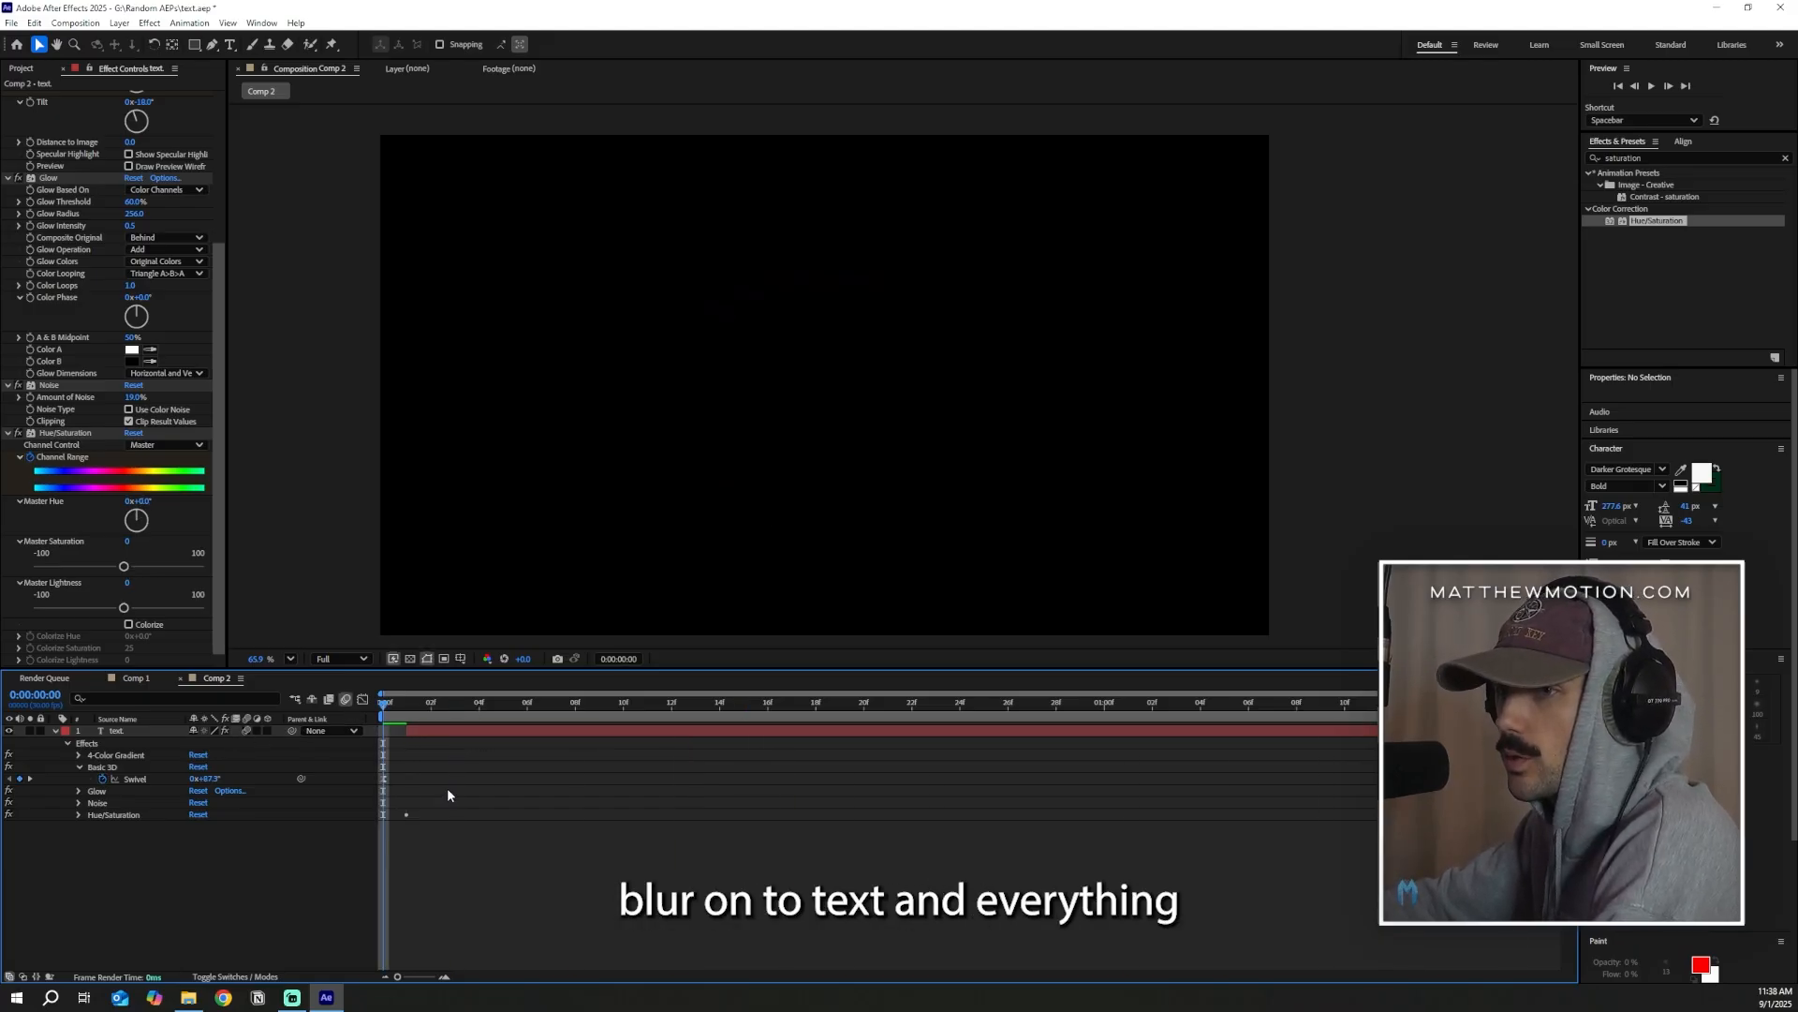
pyautogui.moveTo(407, 711)
pyautogui.mouseDown()
pyautogui.moveTo(890, 714)
pyautogui.moveTo(377, 717)
pyautogui.mouseUp()
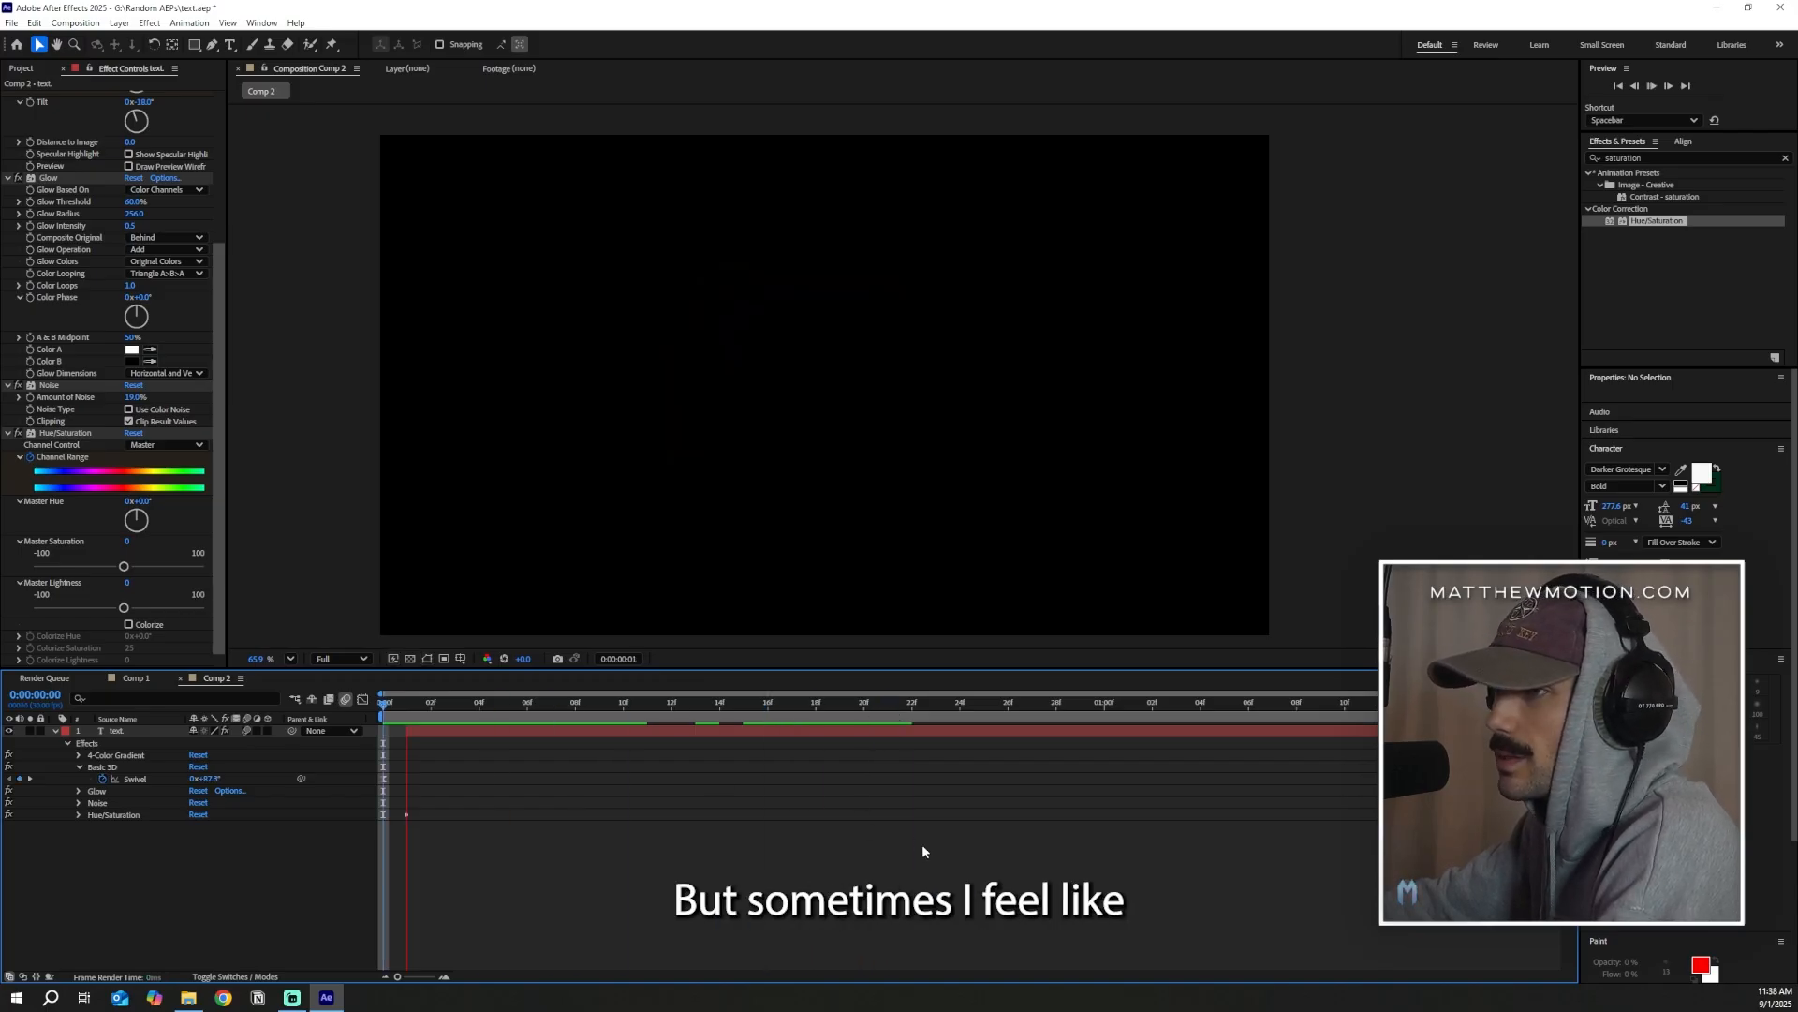
pyautogui.press('space')
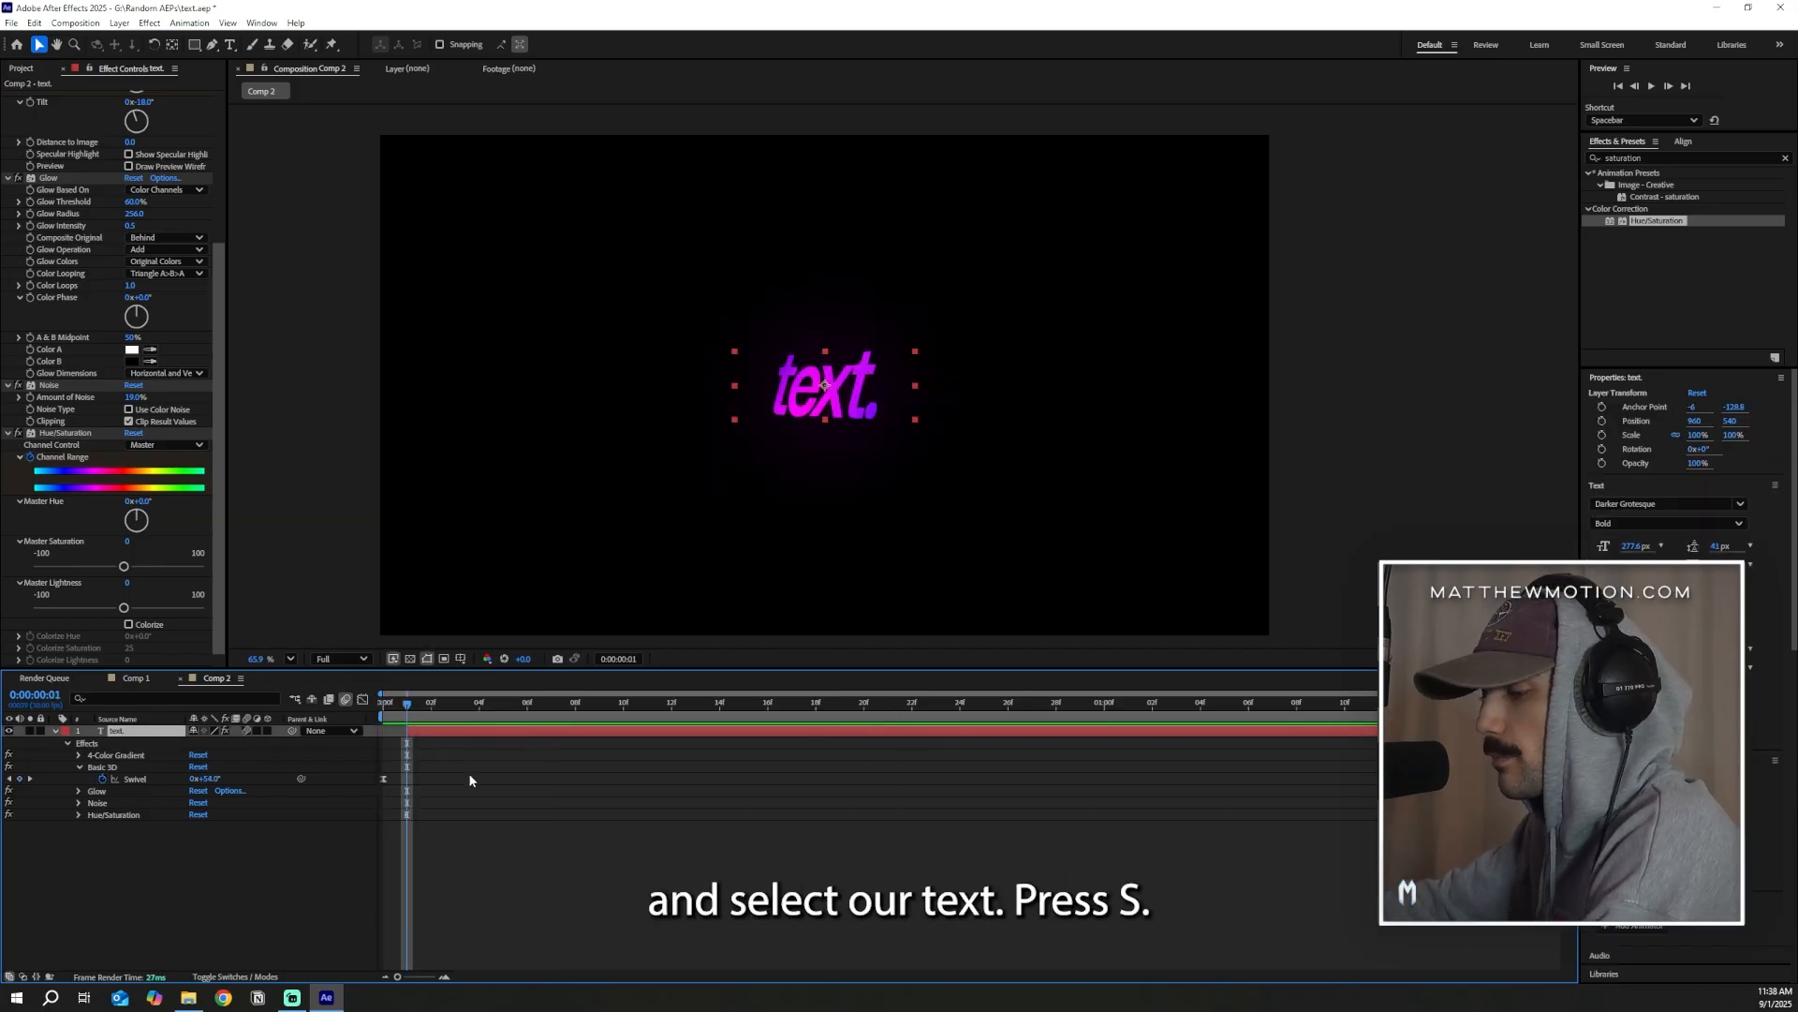
# Keyframe the text's Scale from 0% at 0:00:00:01 to 100% at 0:00:00:08 and scrub through the growth
pyautogui.press('s')
pyautogui.click(91, 743)
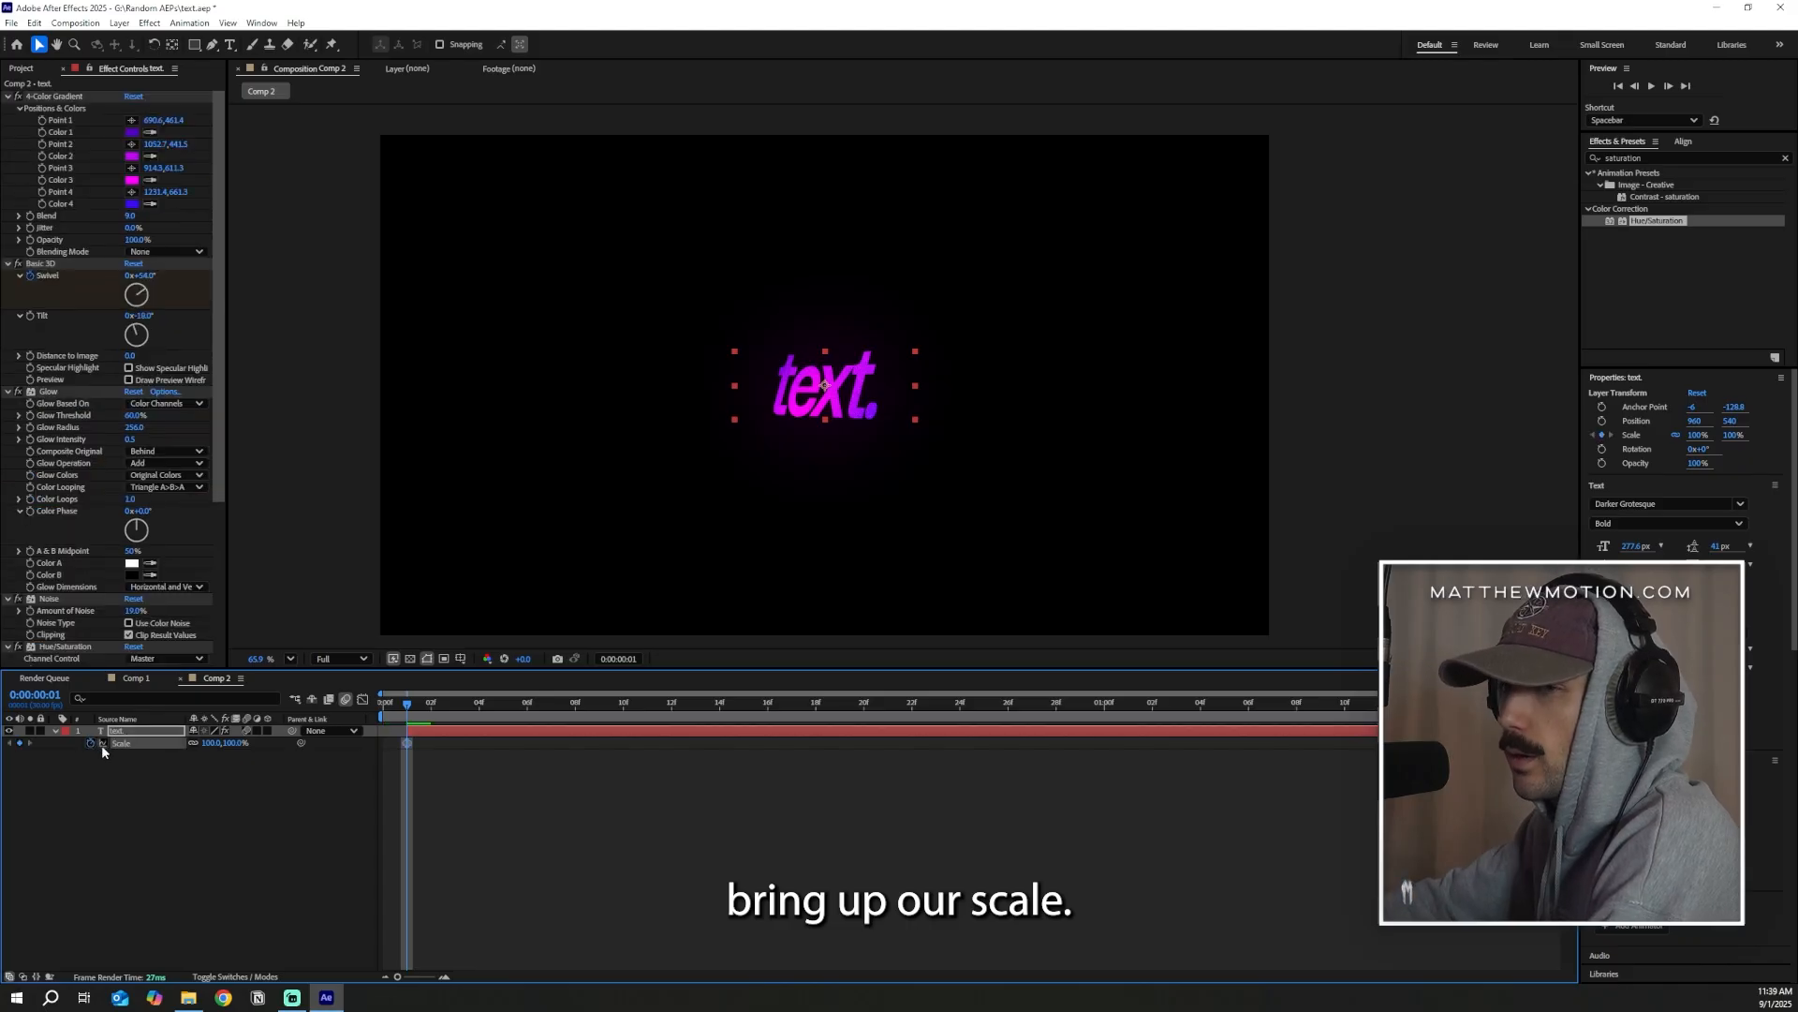
pyautogui.moveTo(408, 744); pyautogui.dragTo(574, 775)
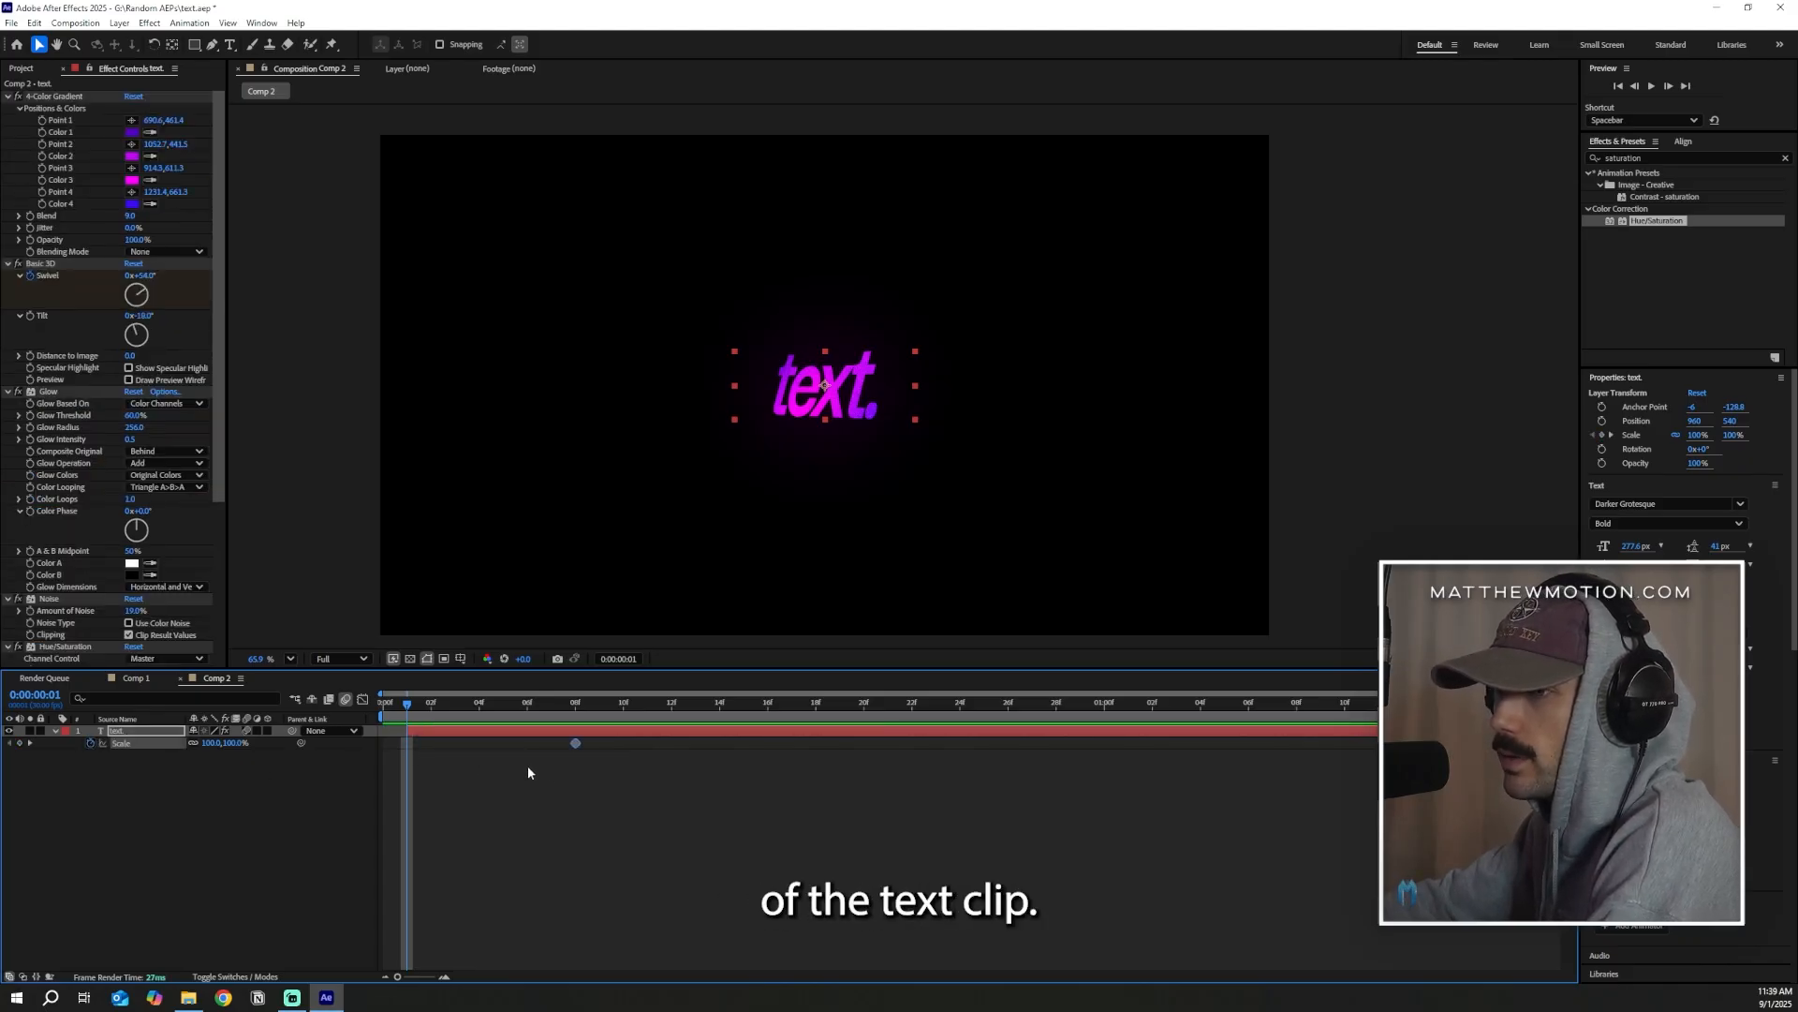
pyautogui.click(236, 743)
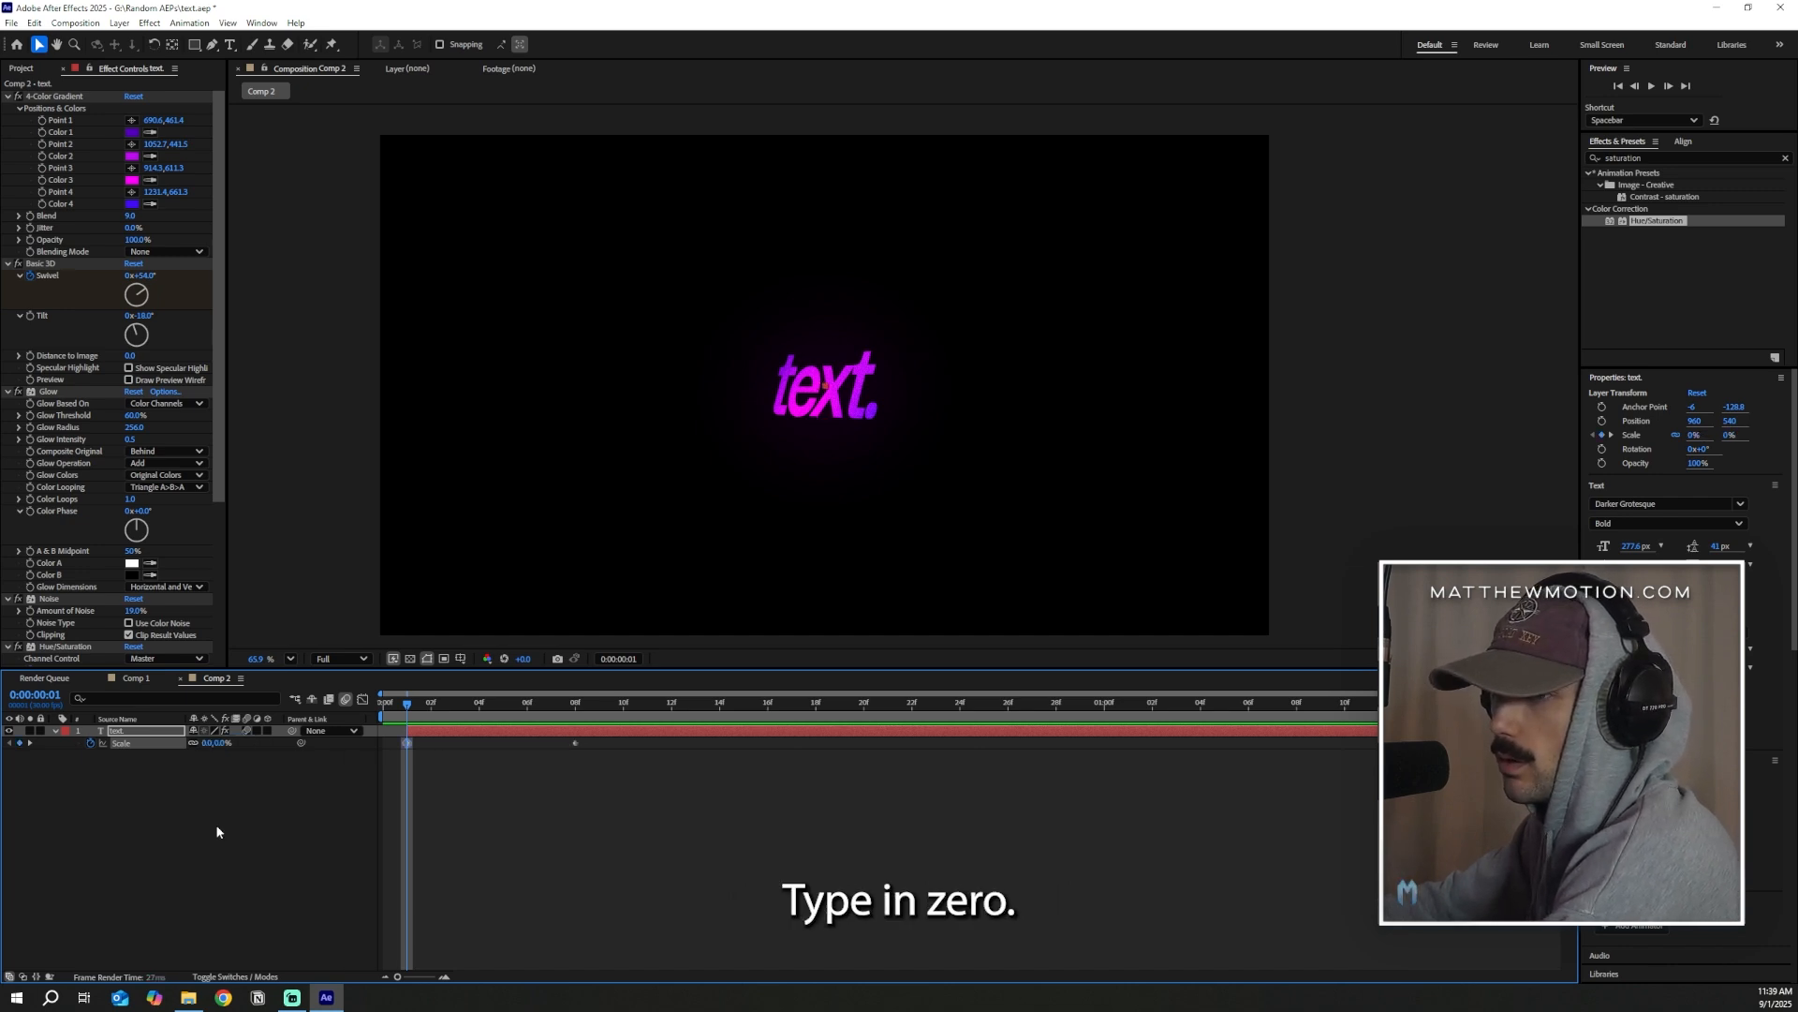
pyautogui.press('Return')
pyautogui.click(443, 779)
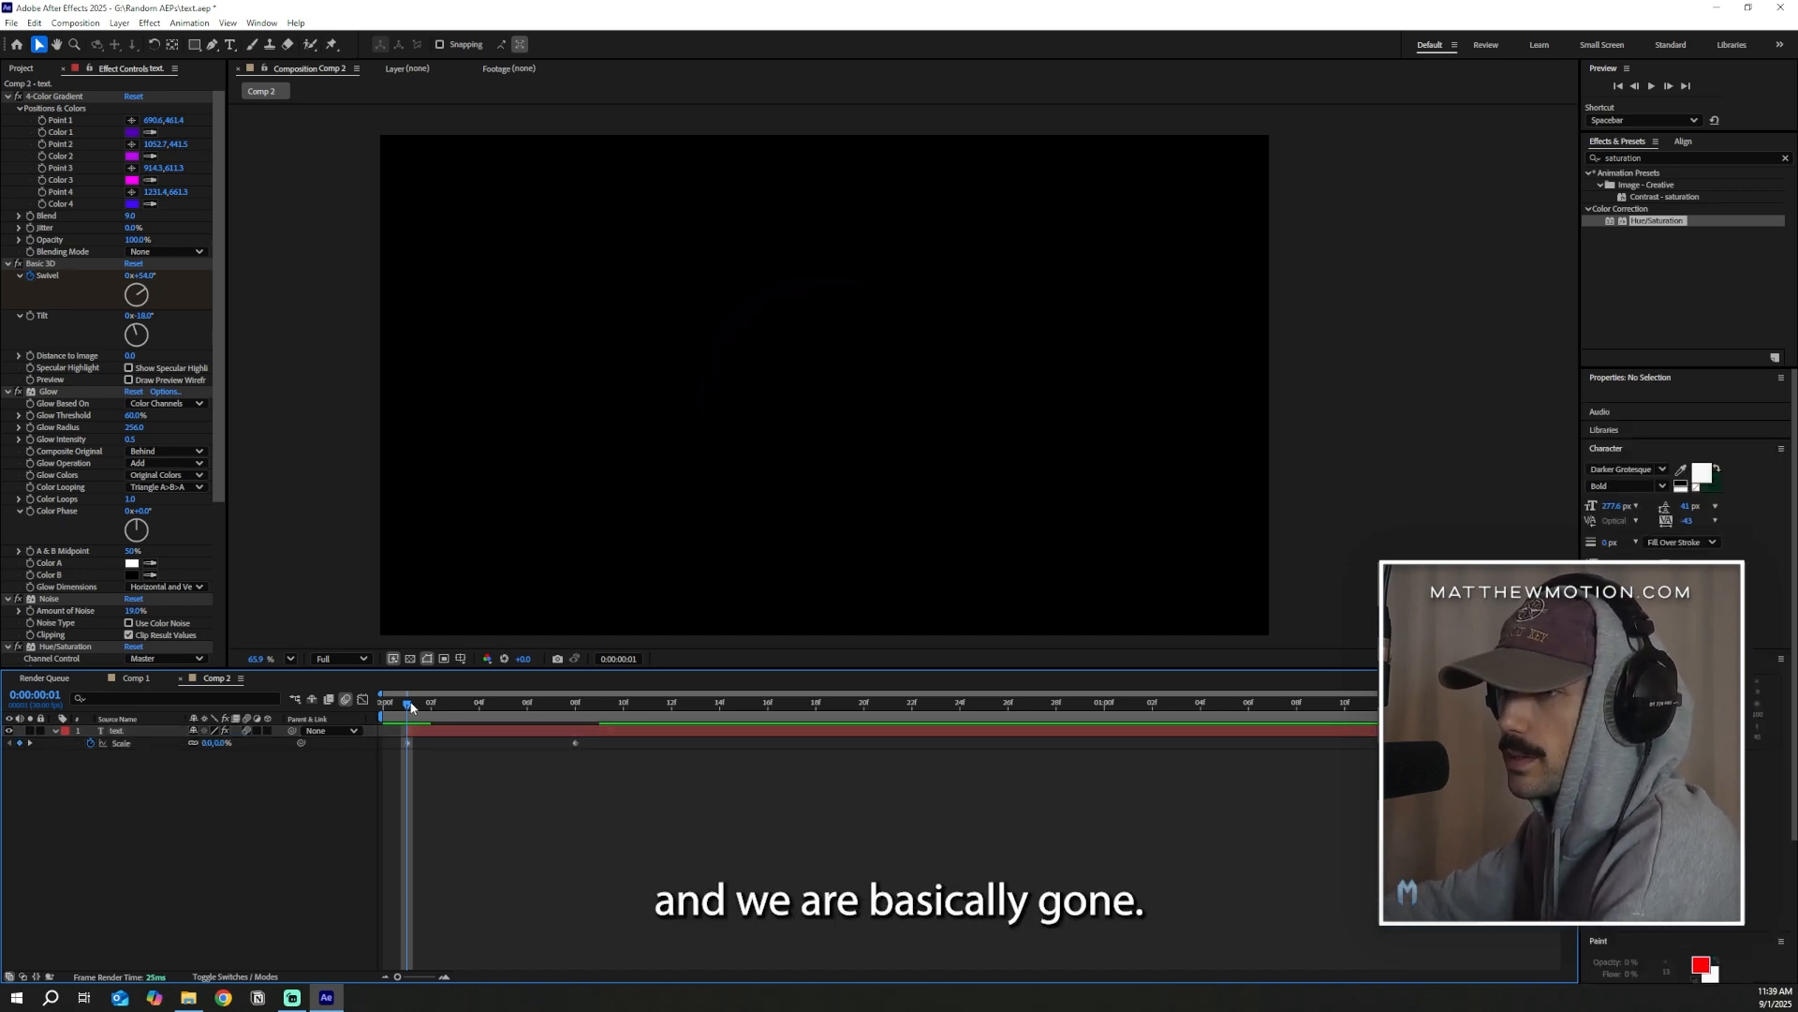
pyautogui.moveTo(411, 707); pyautogui.dragTo(552, 776)
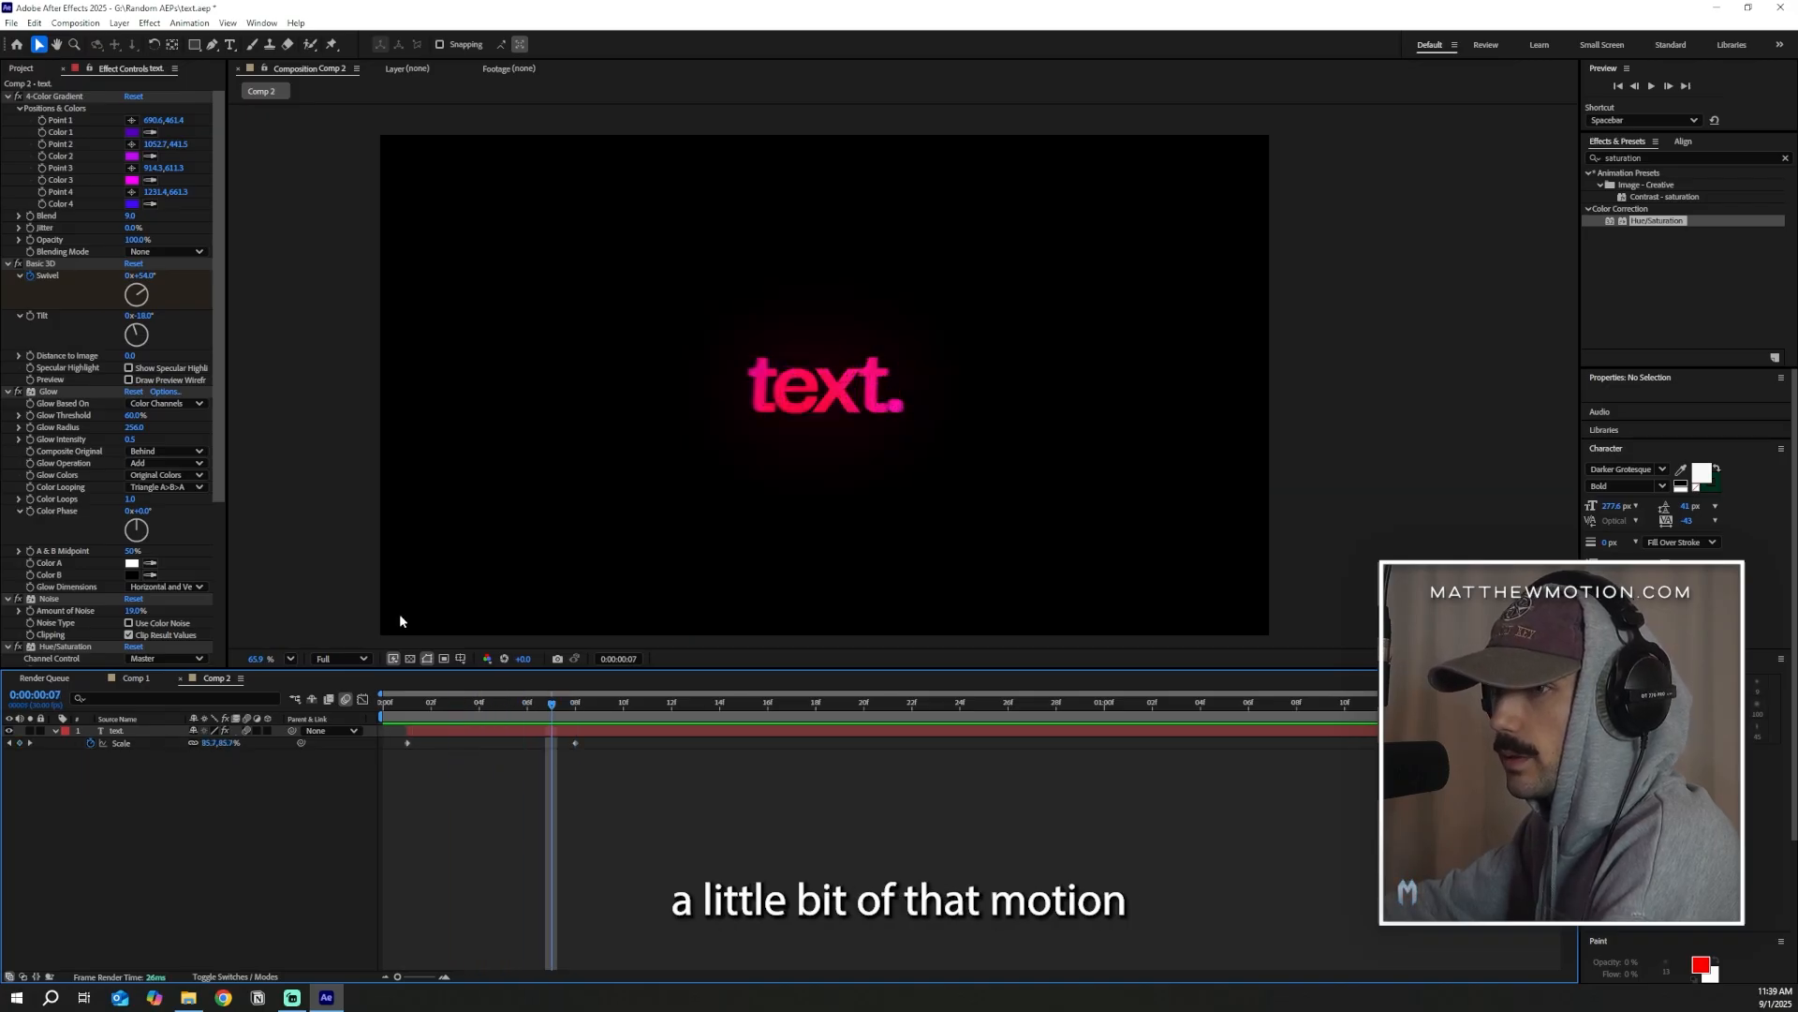
pyautogui.moveTo(553, 709); pyautogui.dragTo(664, 794)
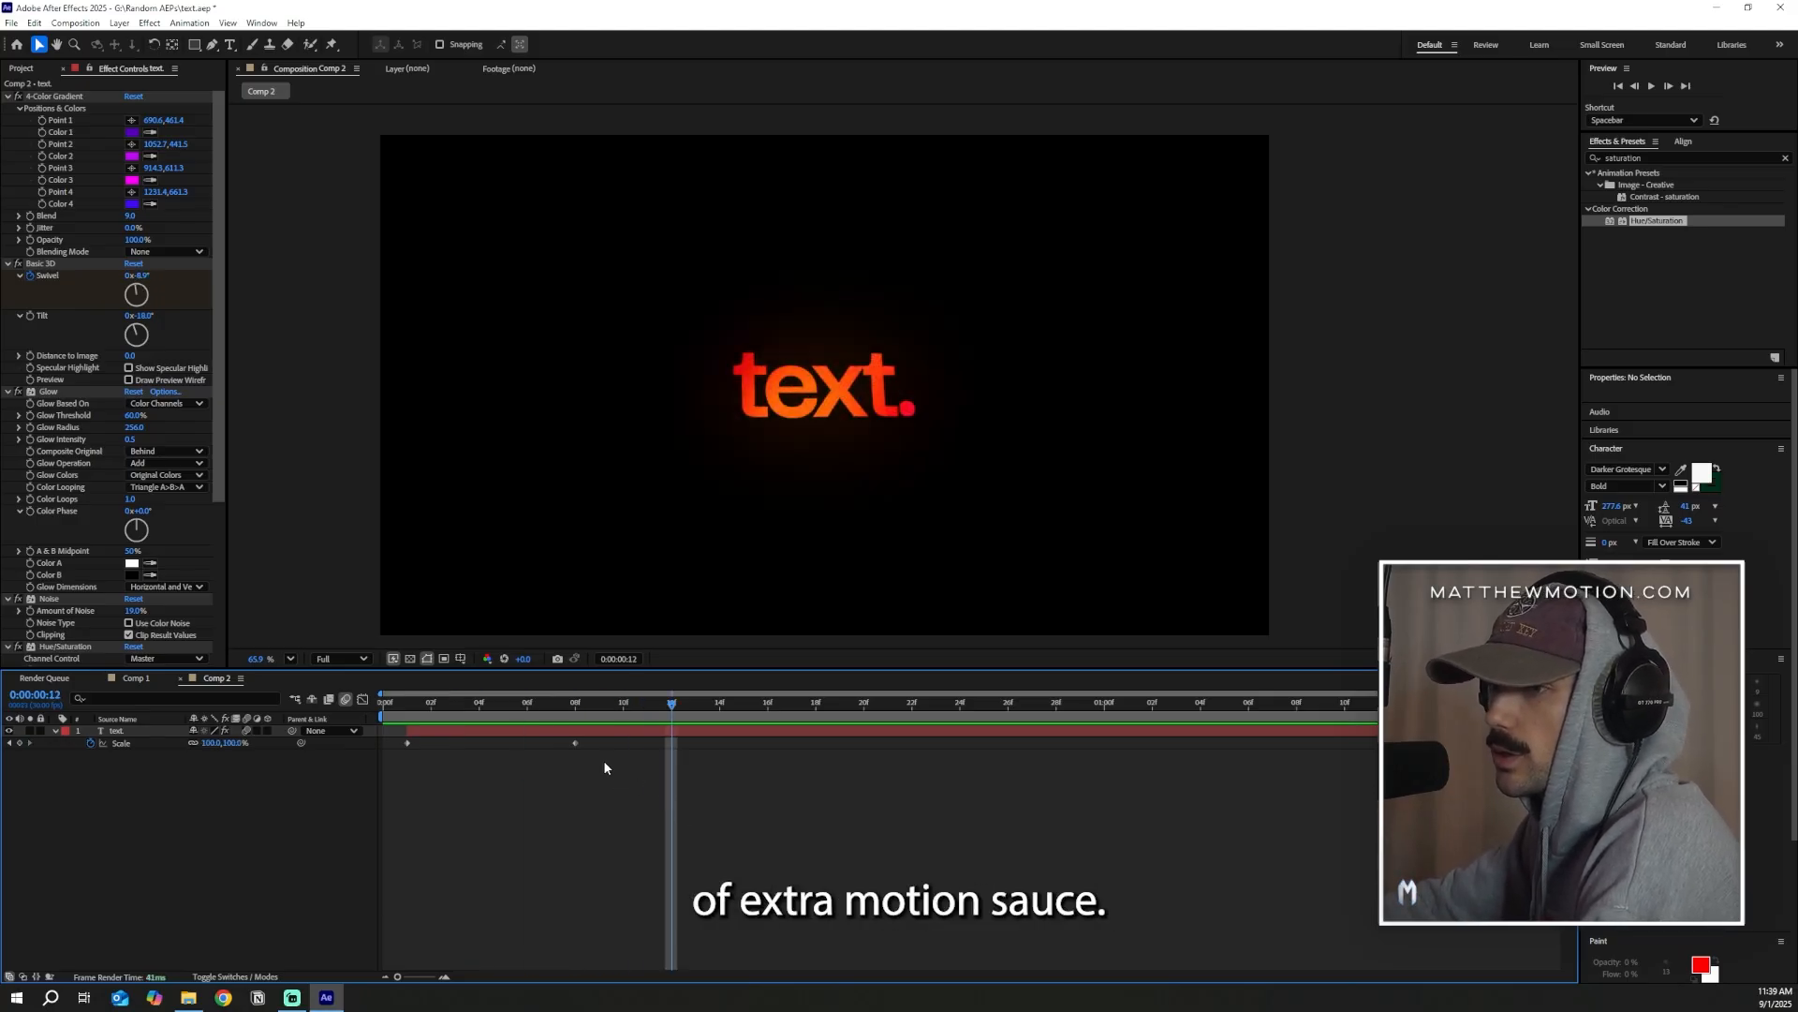
# Apply Easy Ease to both Scale keyframes of the text layer
pyautogui.moveTo(605, 757); pyautogui.dragTo(395, 745)
pyautogui.rightClick(402, 741)
pyautogui.moveTo(487, 949)
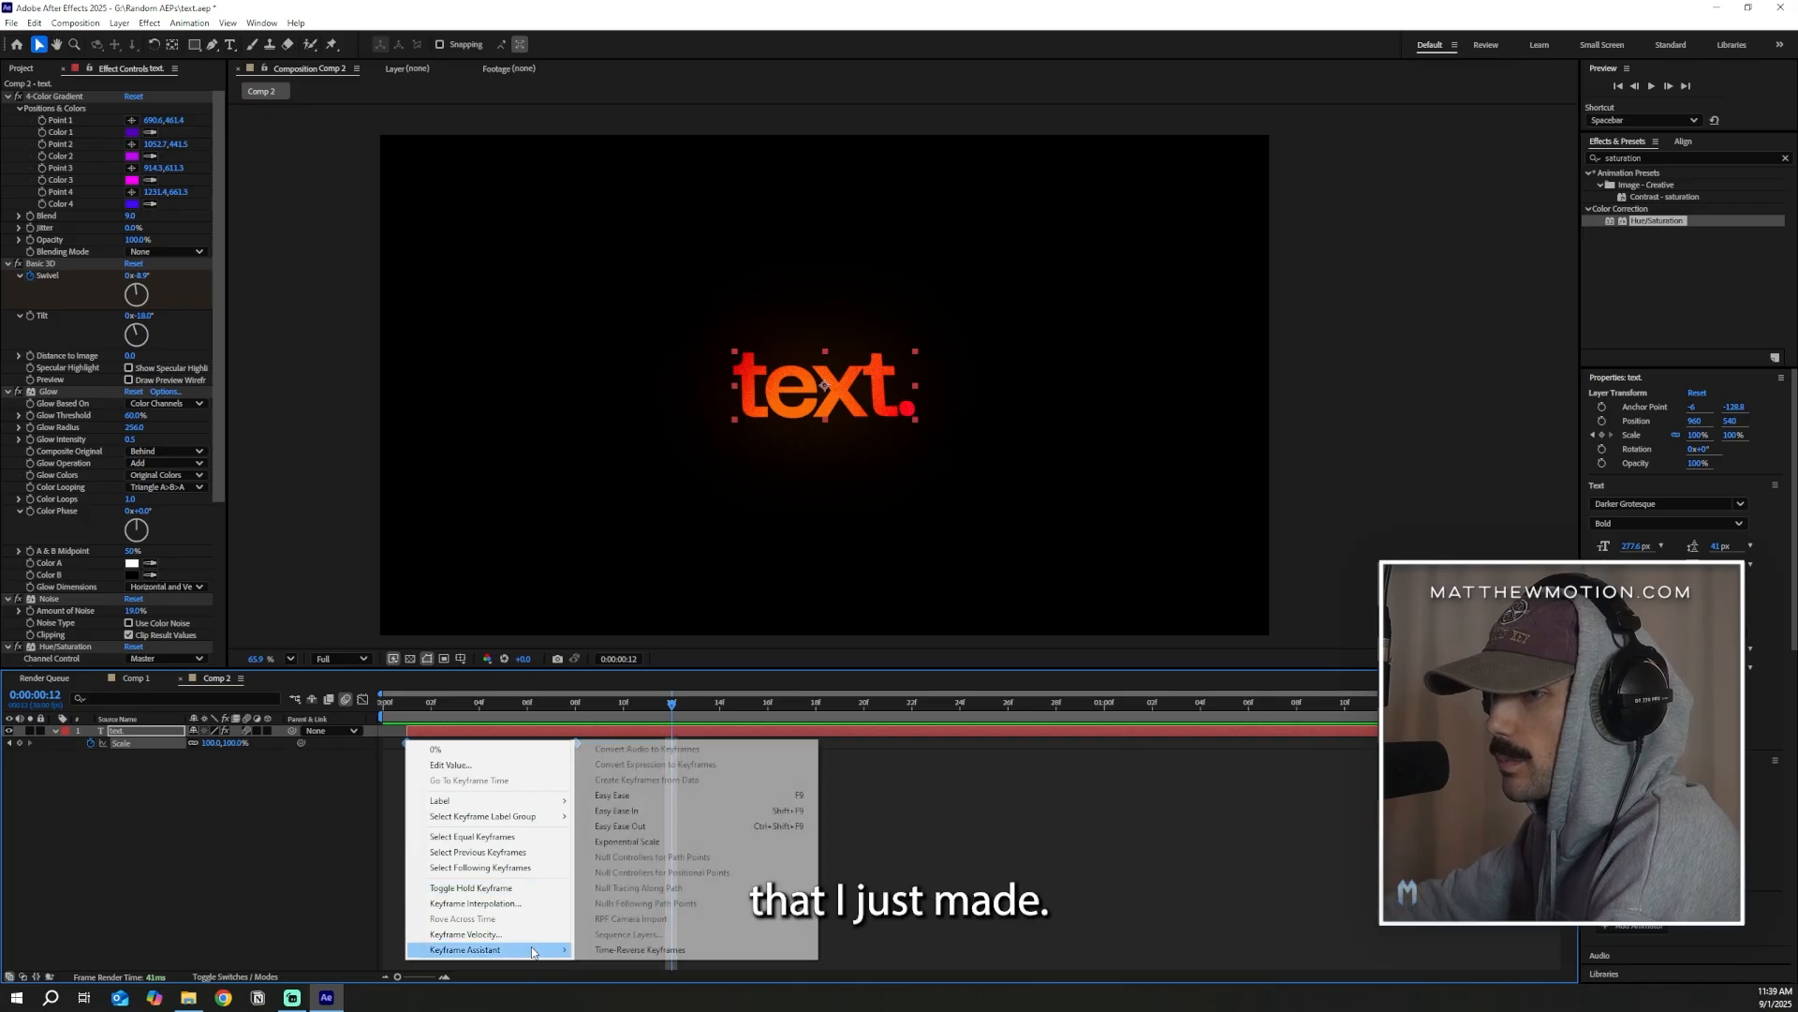
pyautogui.click(678, 794)
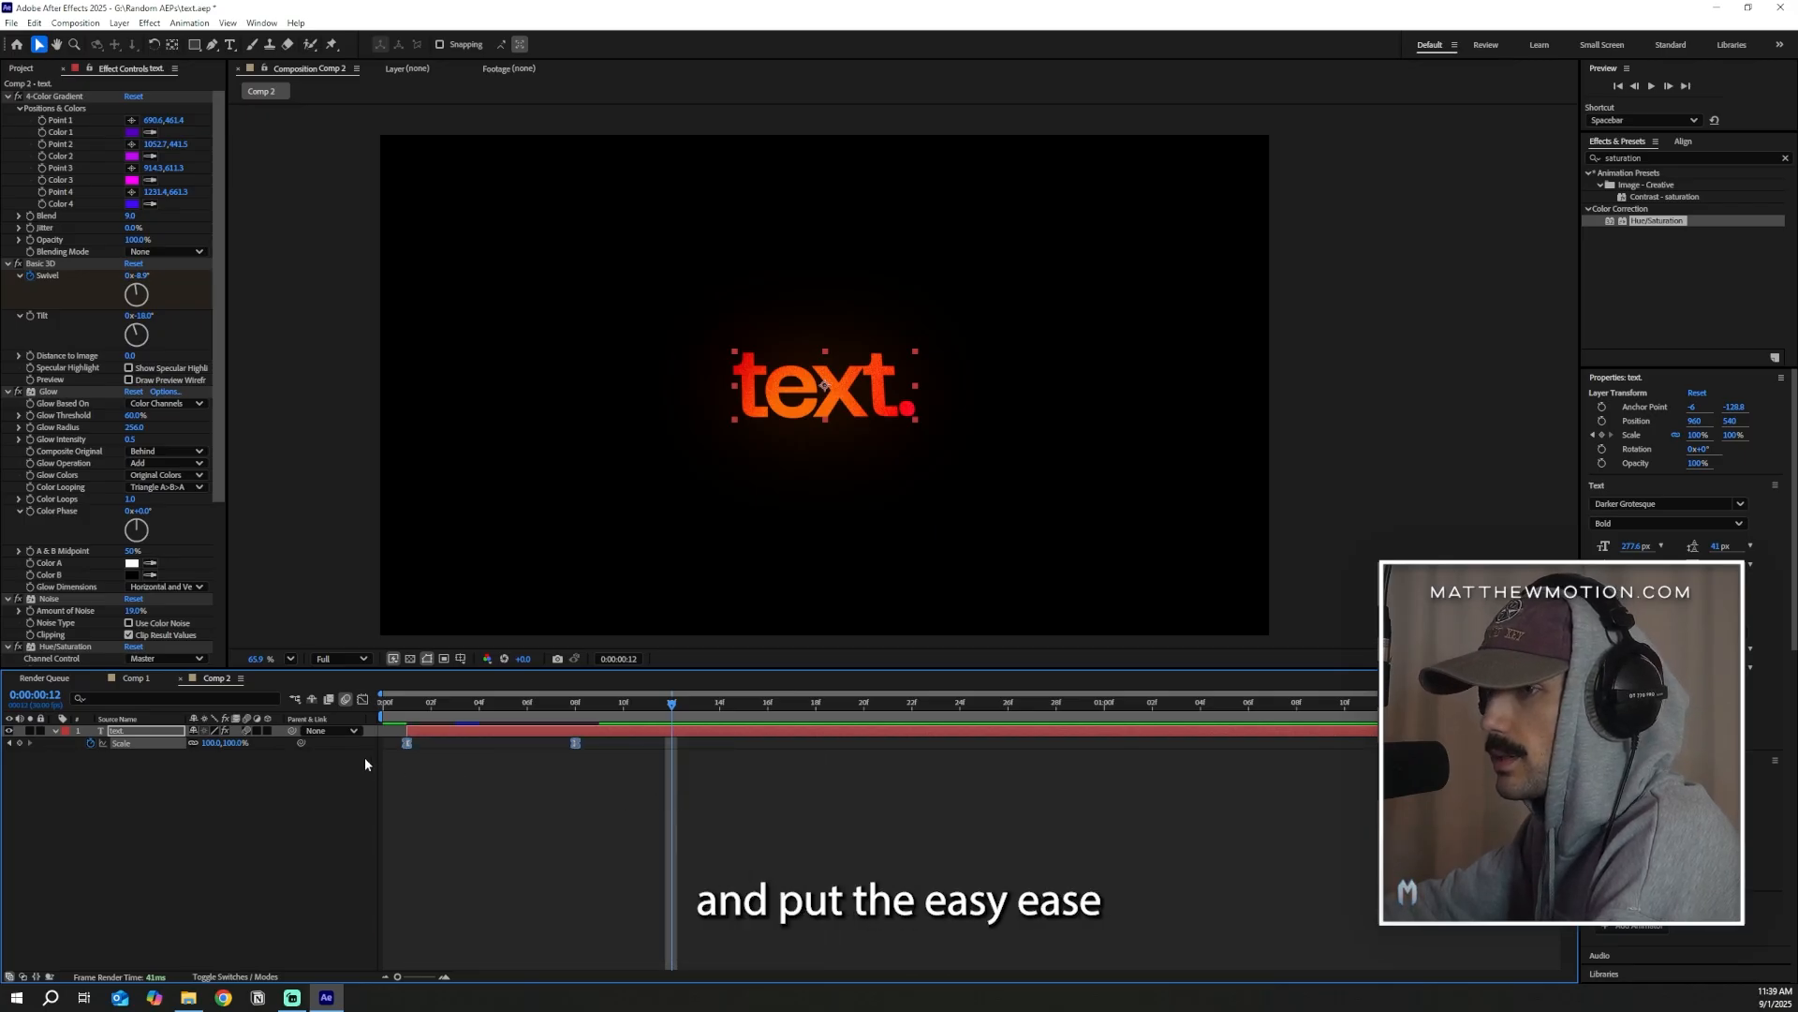
# Reshape the Scale value graph to rise sharply and settle gently, with the 100% keyframe moved to 0:00:00:11
pyautogui.click(363, 700)
pyautogui.moveTo(590, 726); pyautogui.dragTo(373, 937)
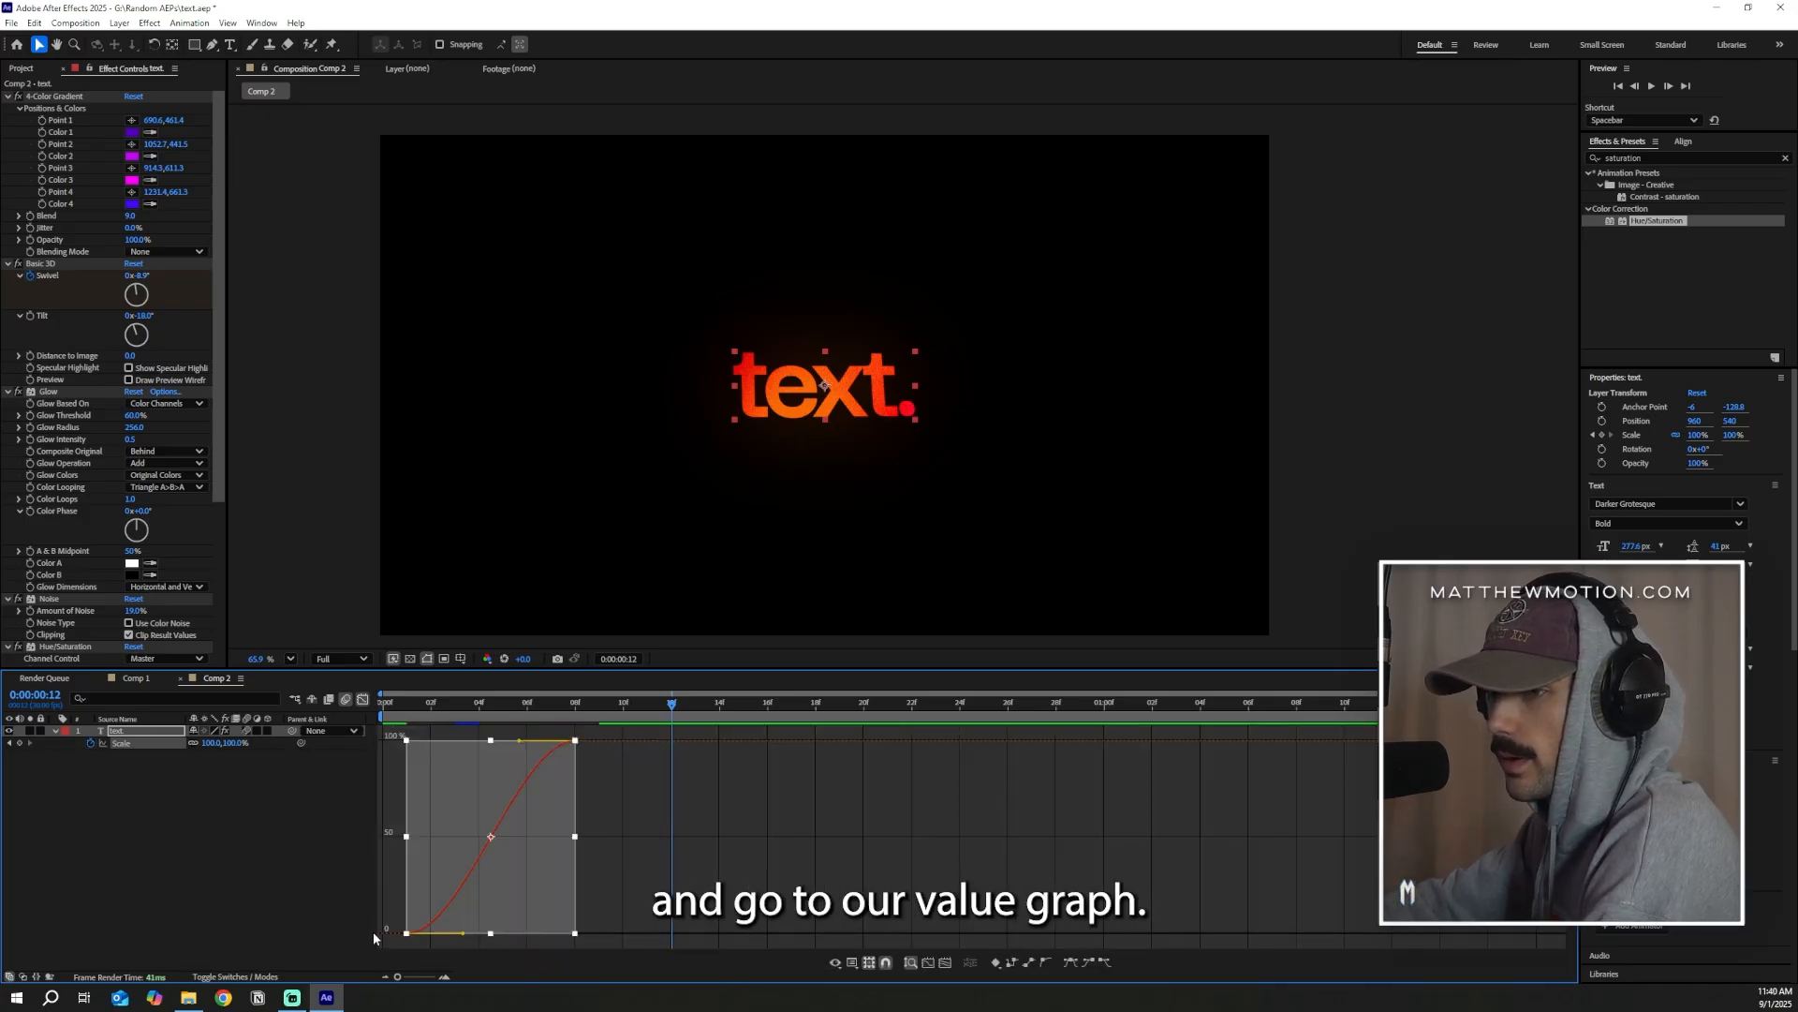
pyautogui.click(497, 903)
pyautogui.click(408, 705)
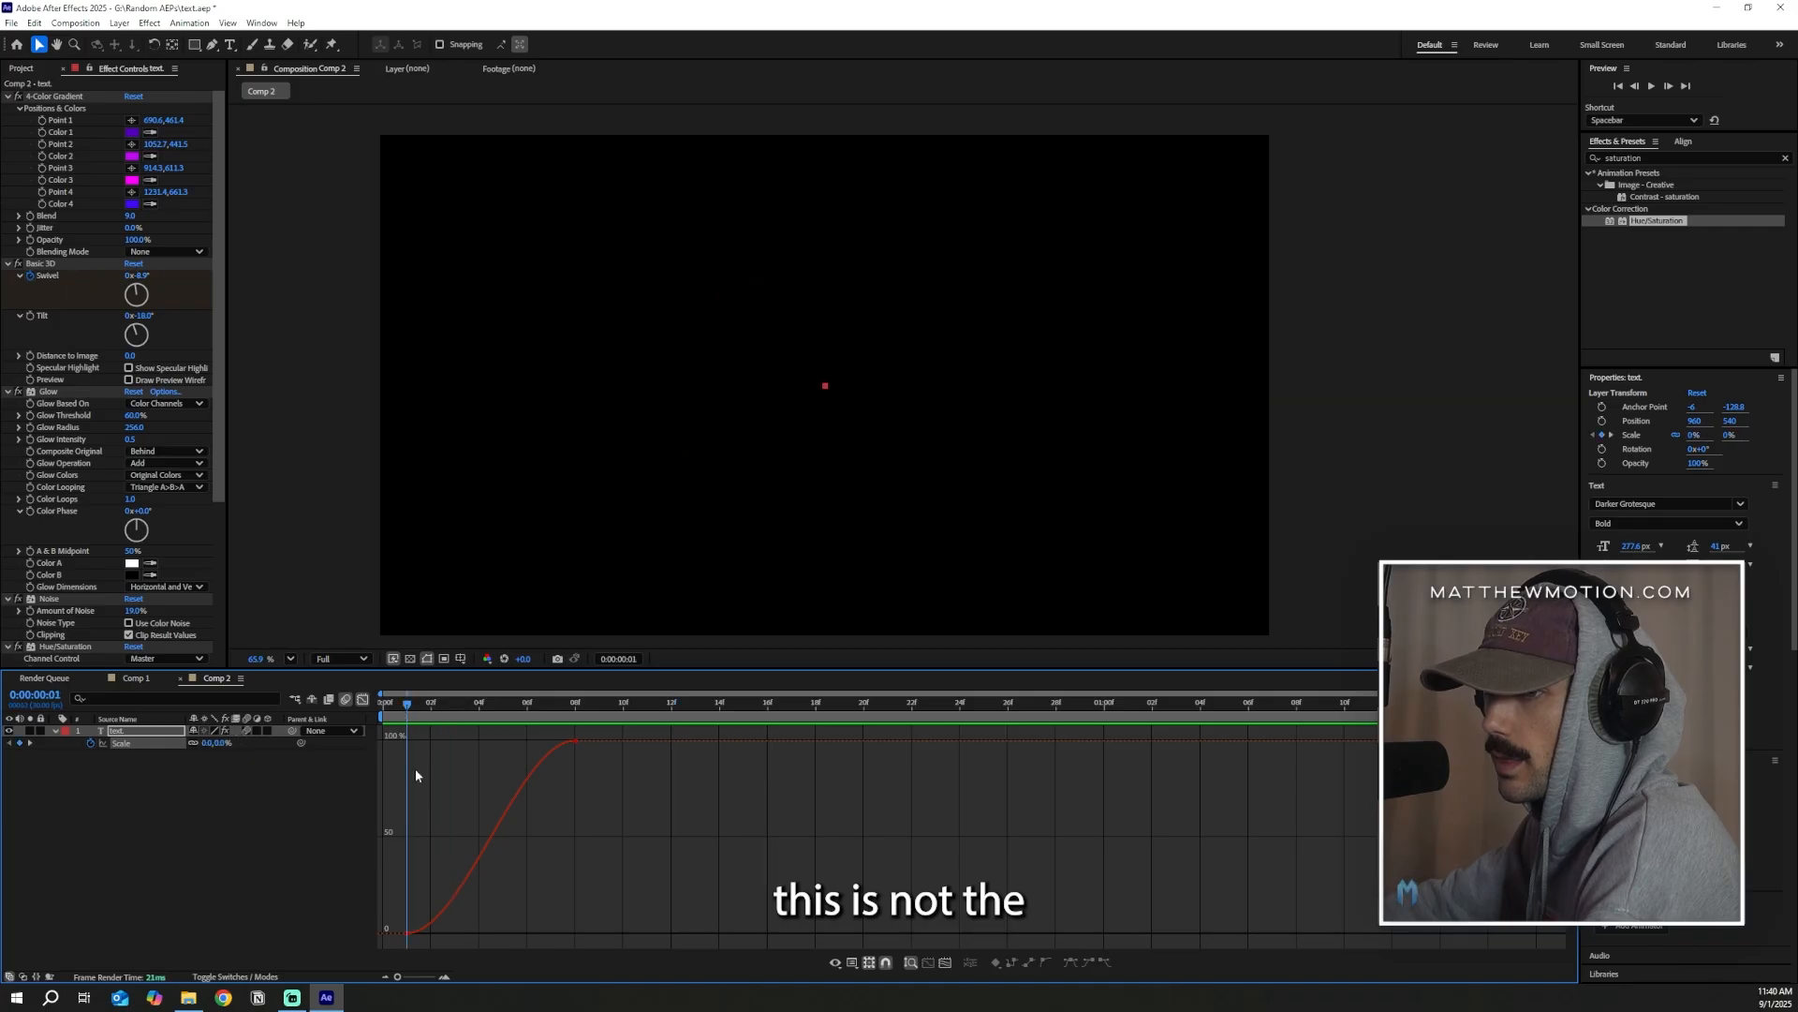
pyautogui.click(405, 933)
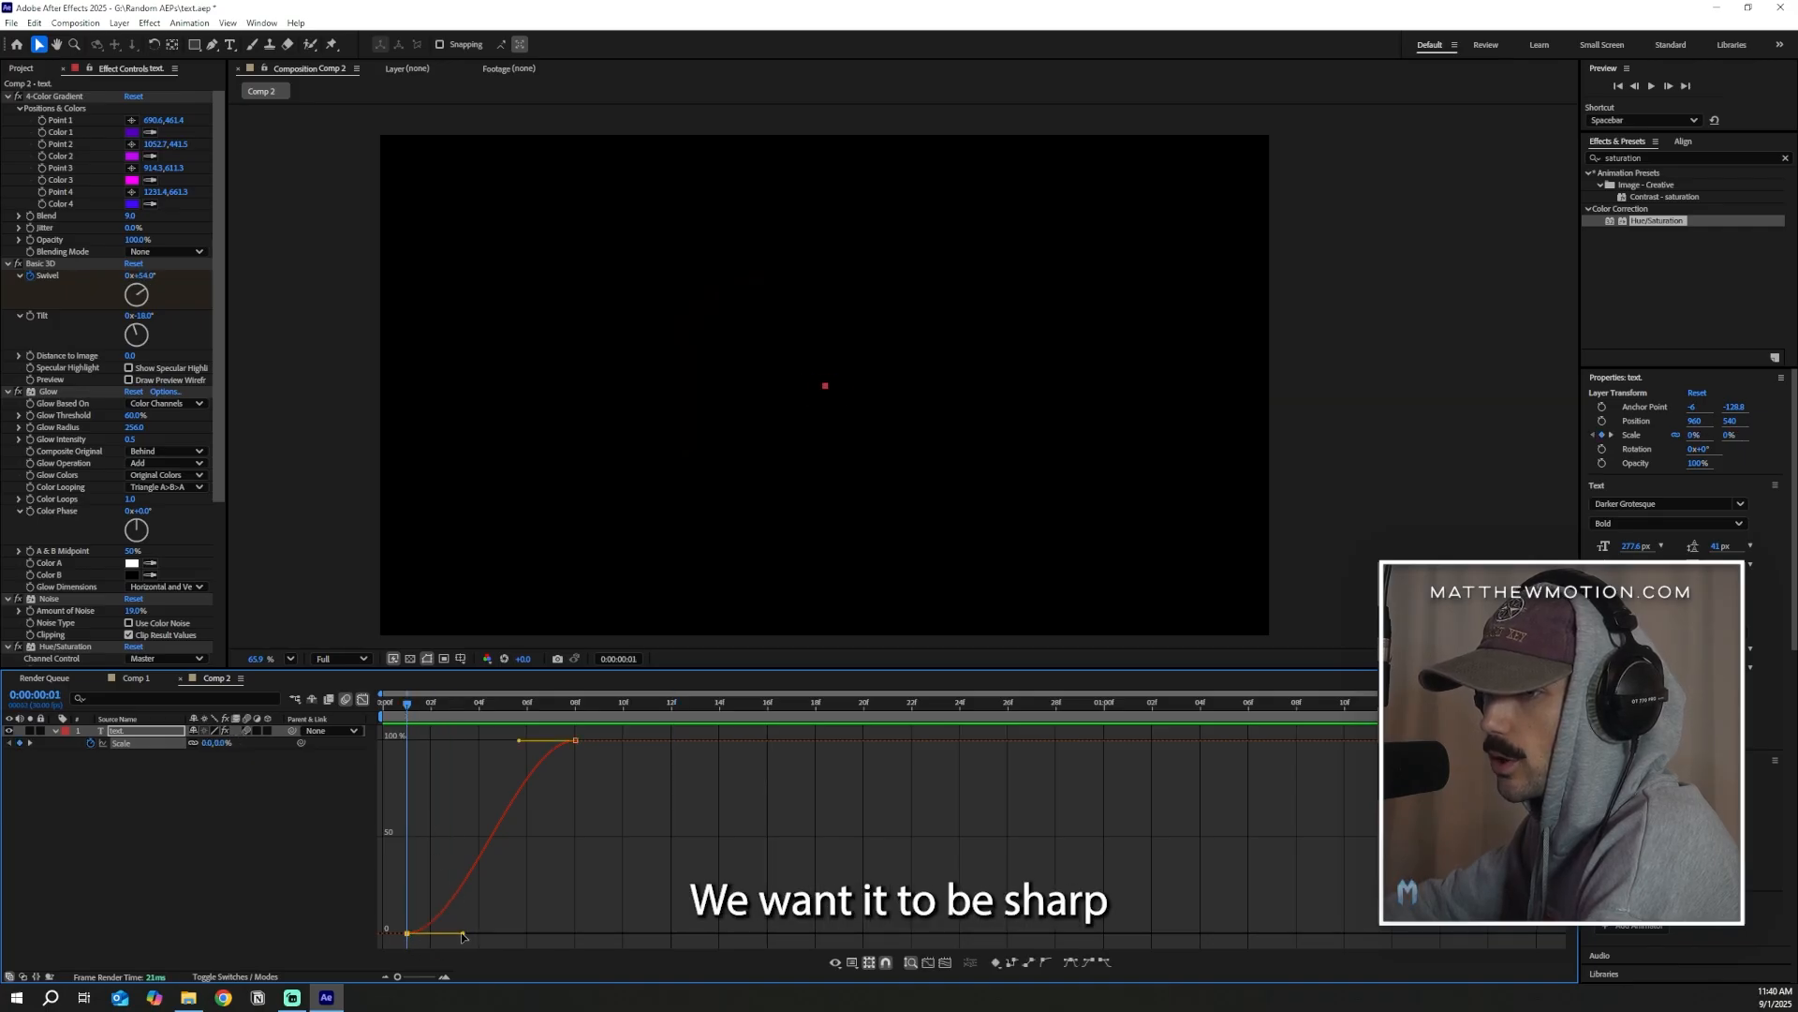
pyautogui.moveTo(461, 936); pyautogui.dragTo(650, 744)
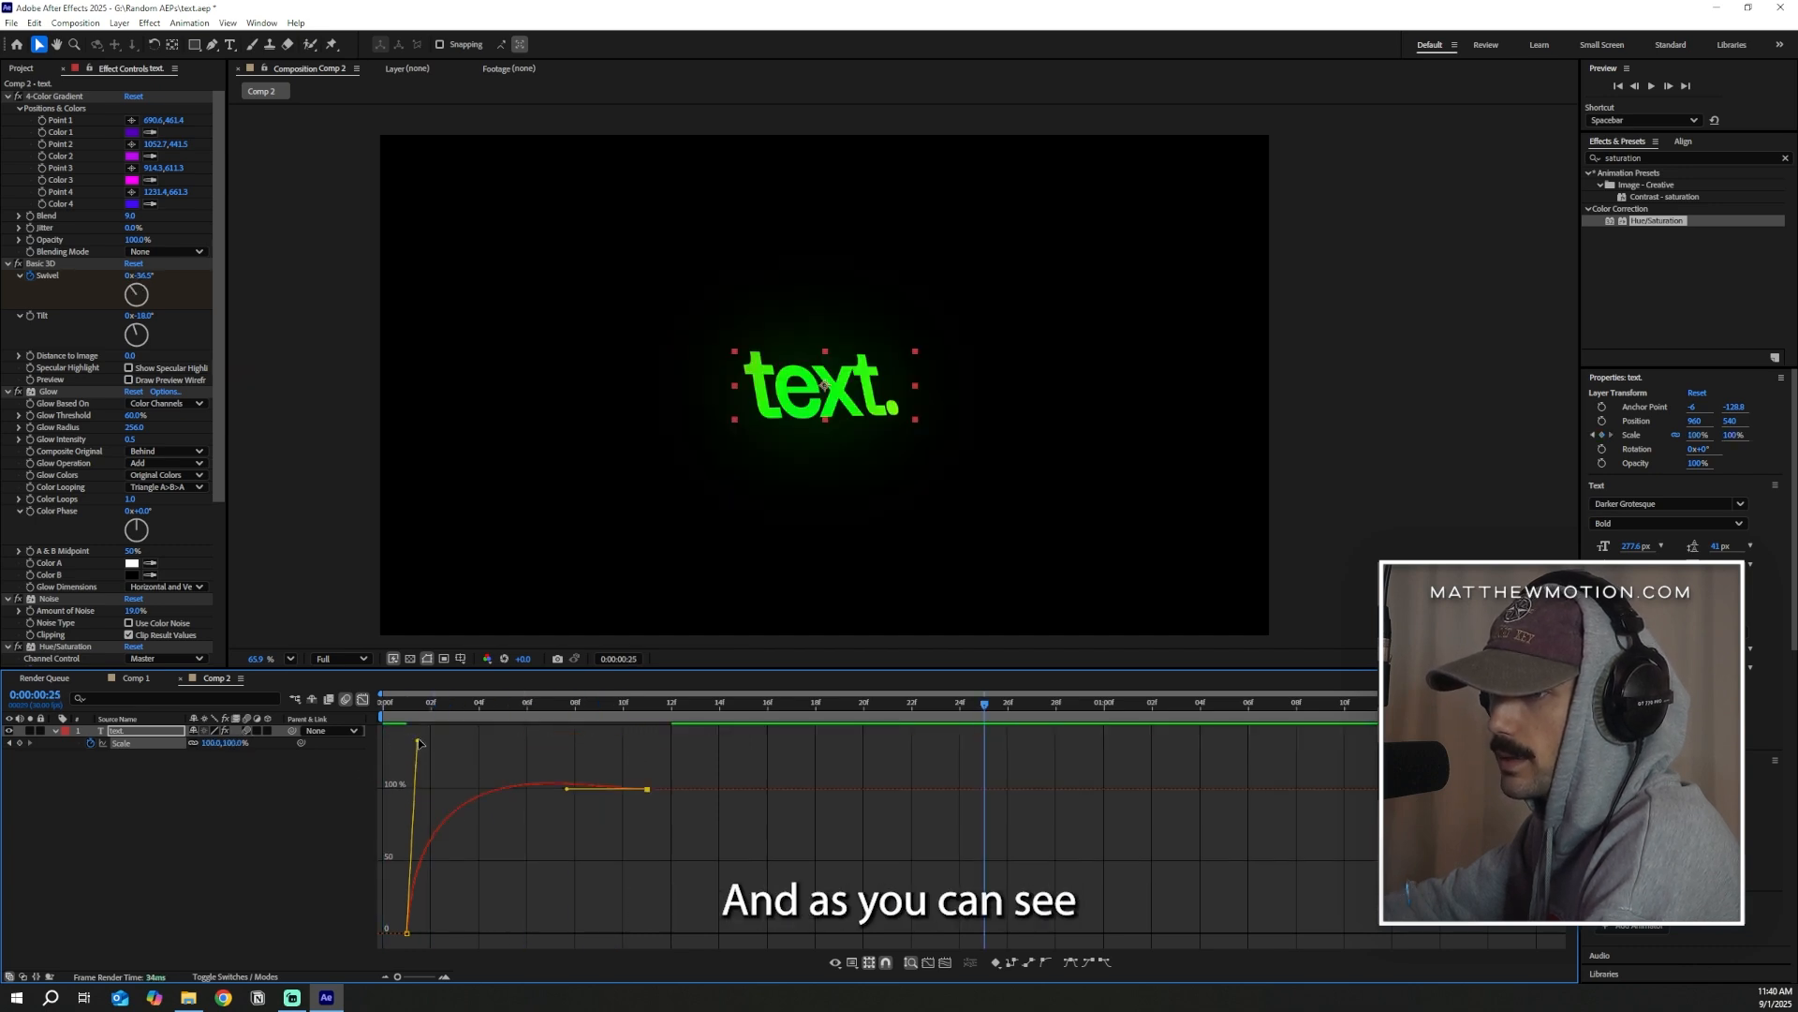
pyautogui.moveTo(419, 742); pyautogui.dragTo(420, 794)
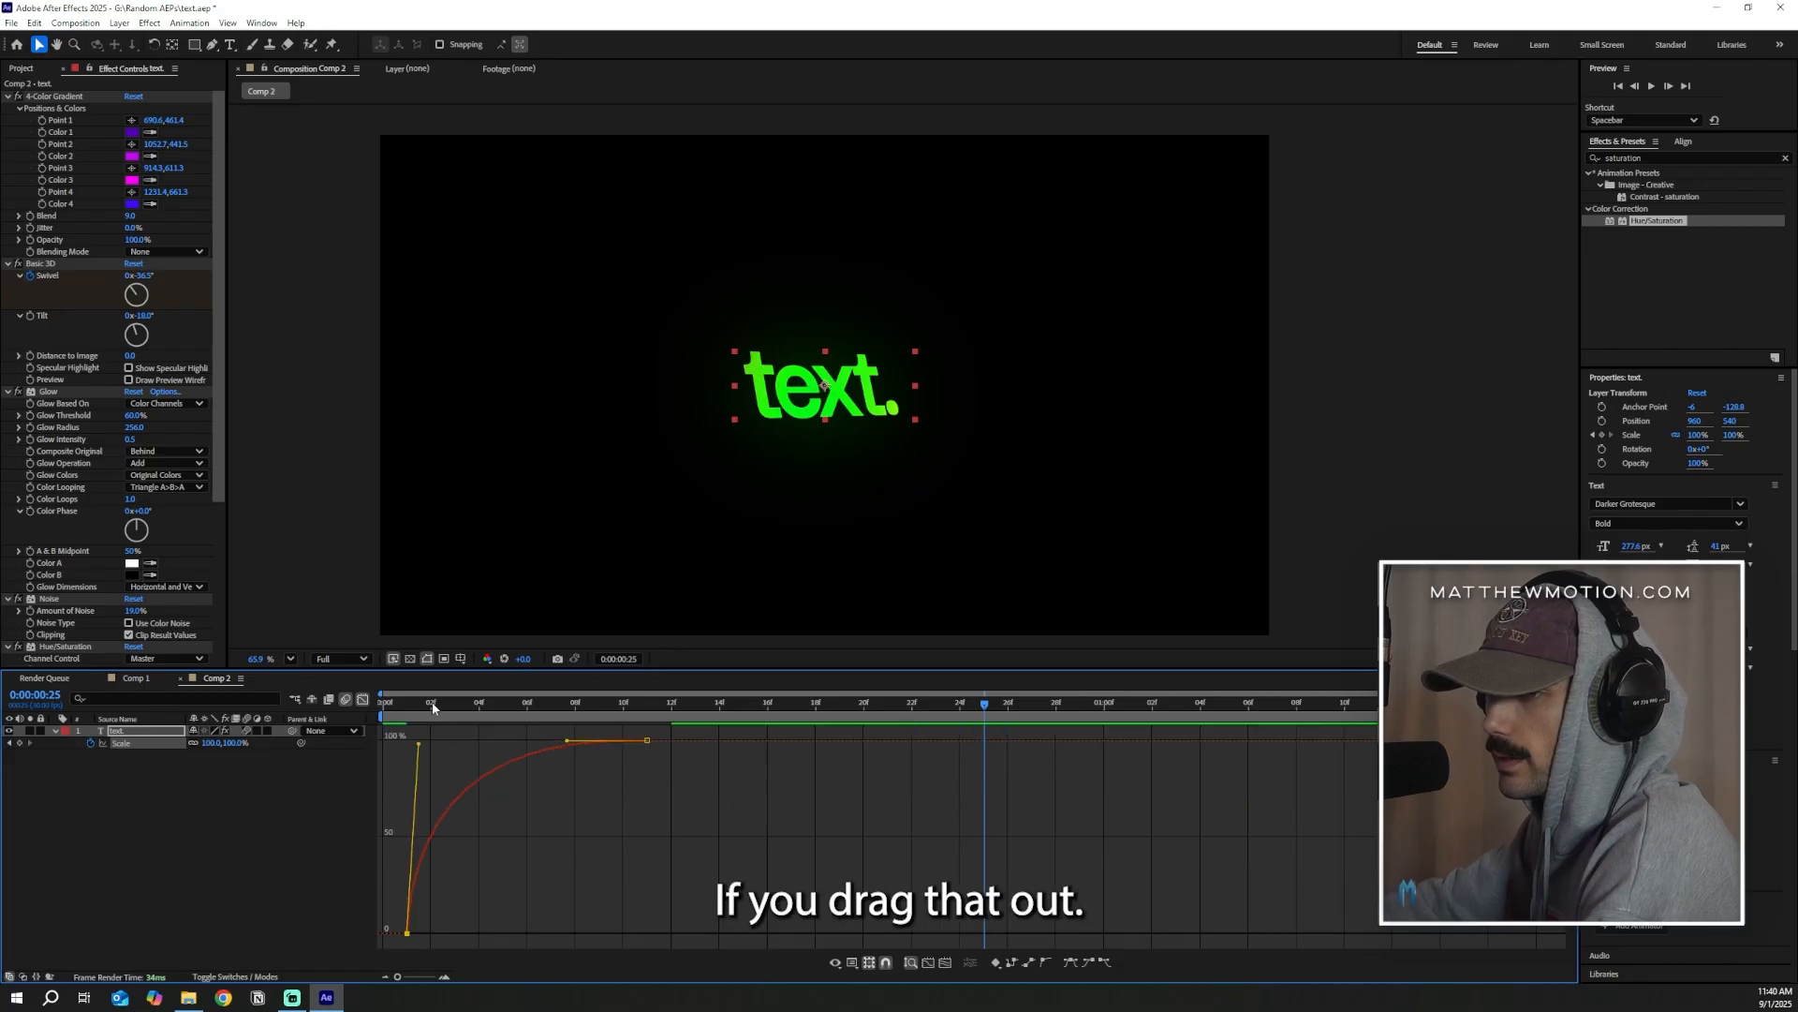
# Keyframe the text's Scale back down to 0% at the end of the animation, 0:00:01:18
pyautogui.click(20, 743)
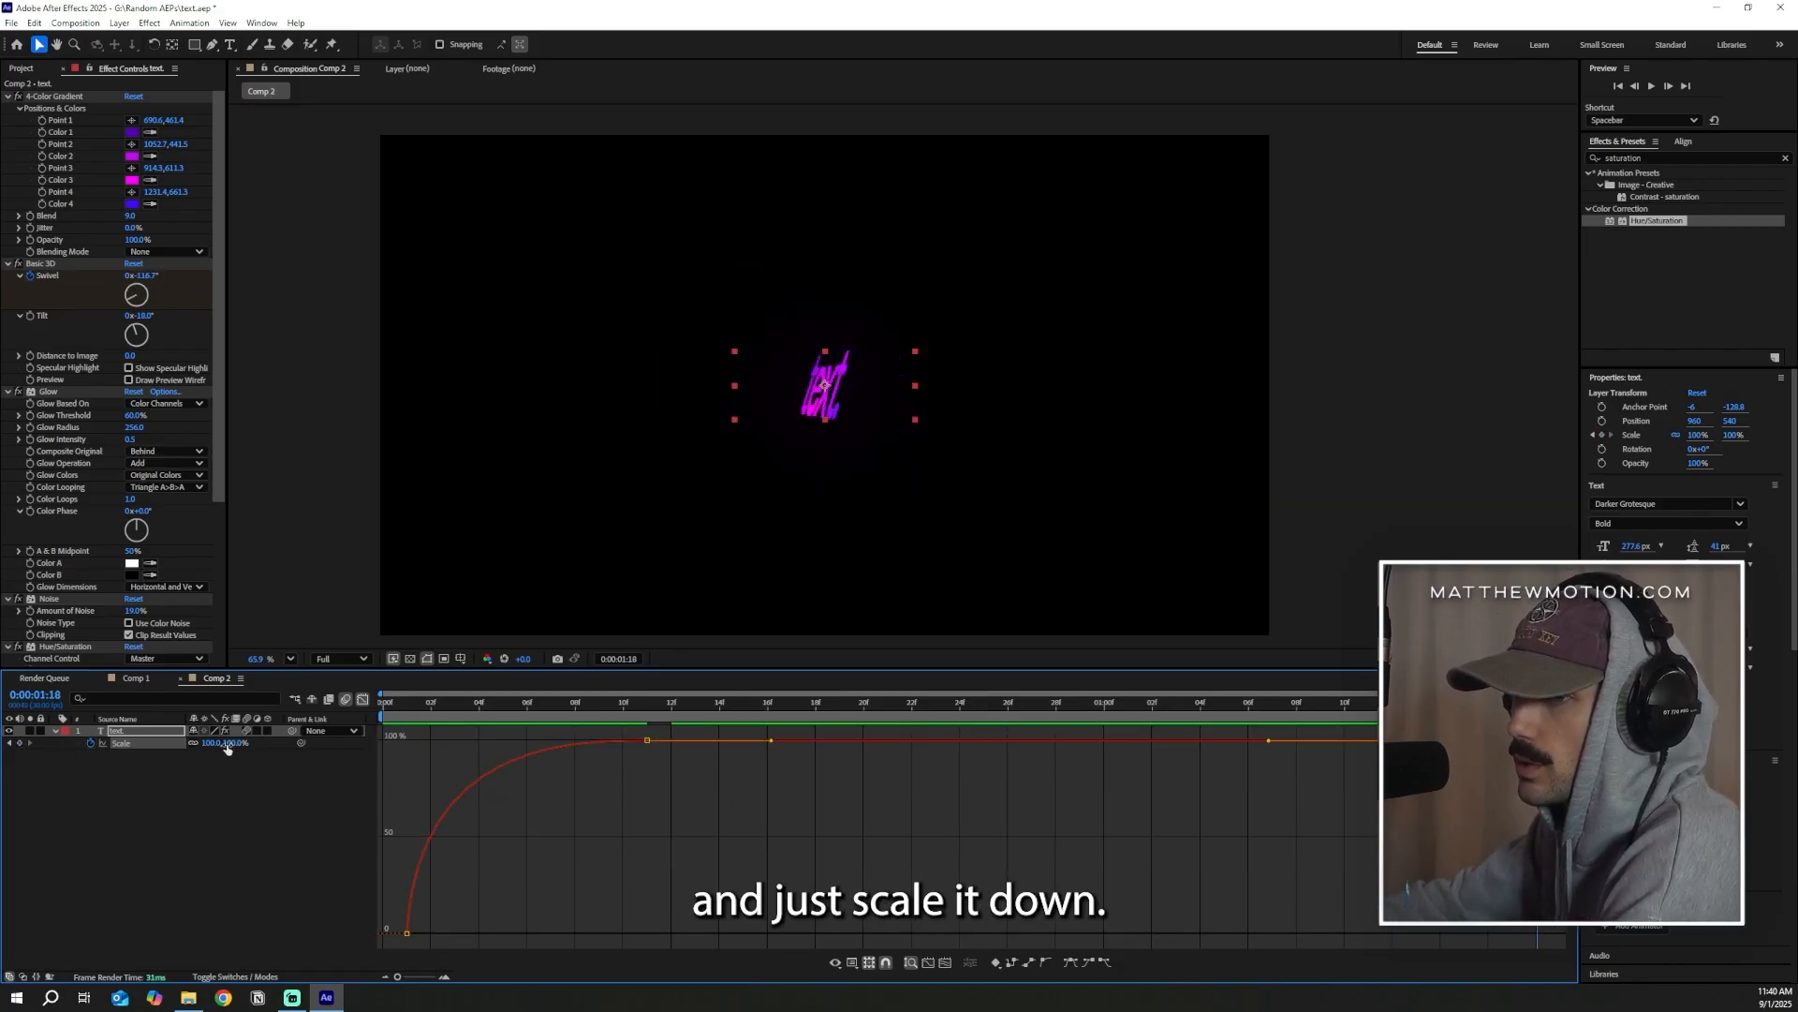
pyautogui.write('00')
pyautogui.press('Return')
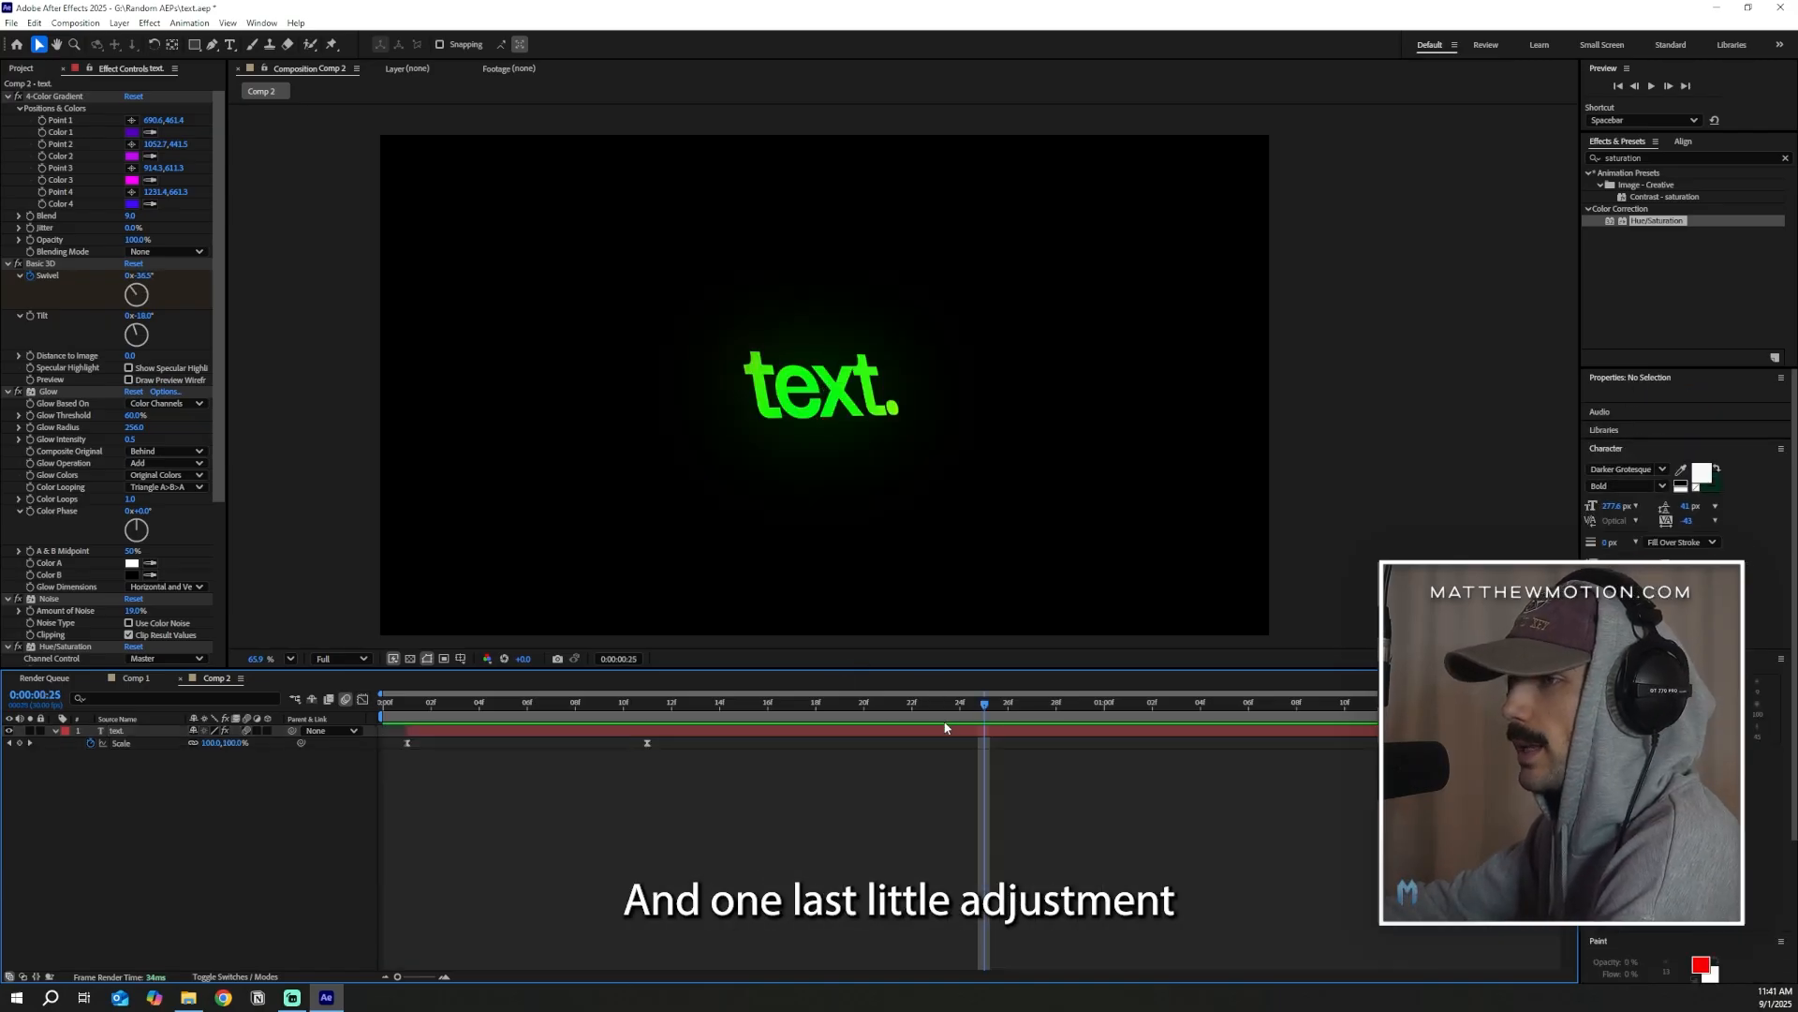
# Reveal the text layer's keyframed properties, pull up the Bezier handle of the last Swivel keyframe in the value graph and preview the pacing
pyautogui.click(948, 733)
pyautogui.press('u')
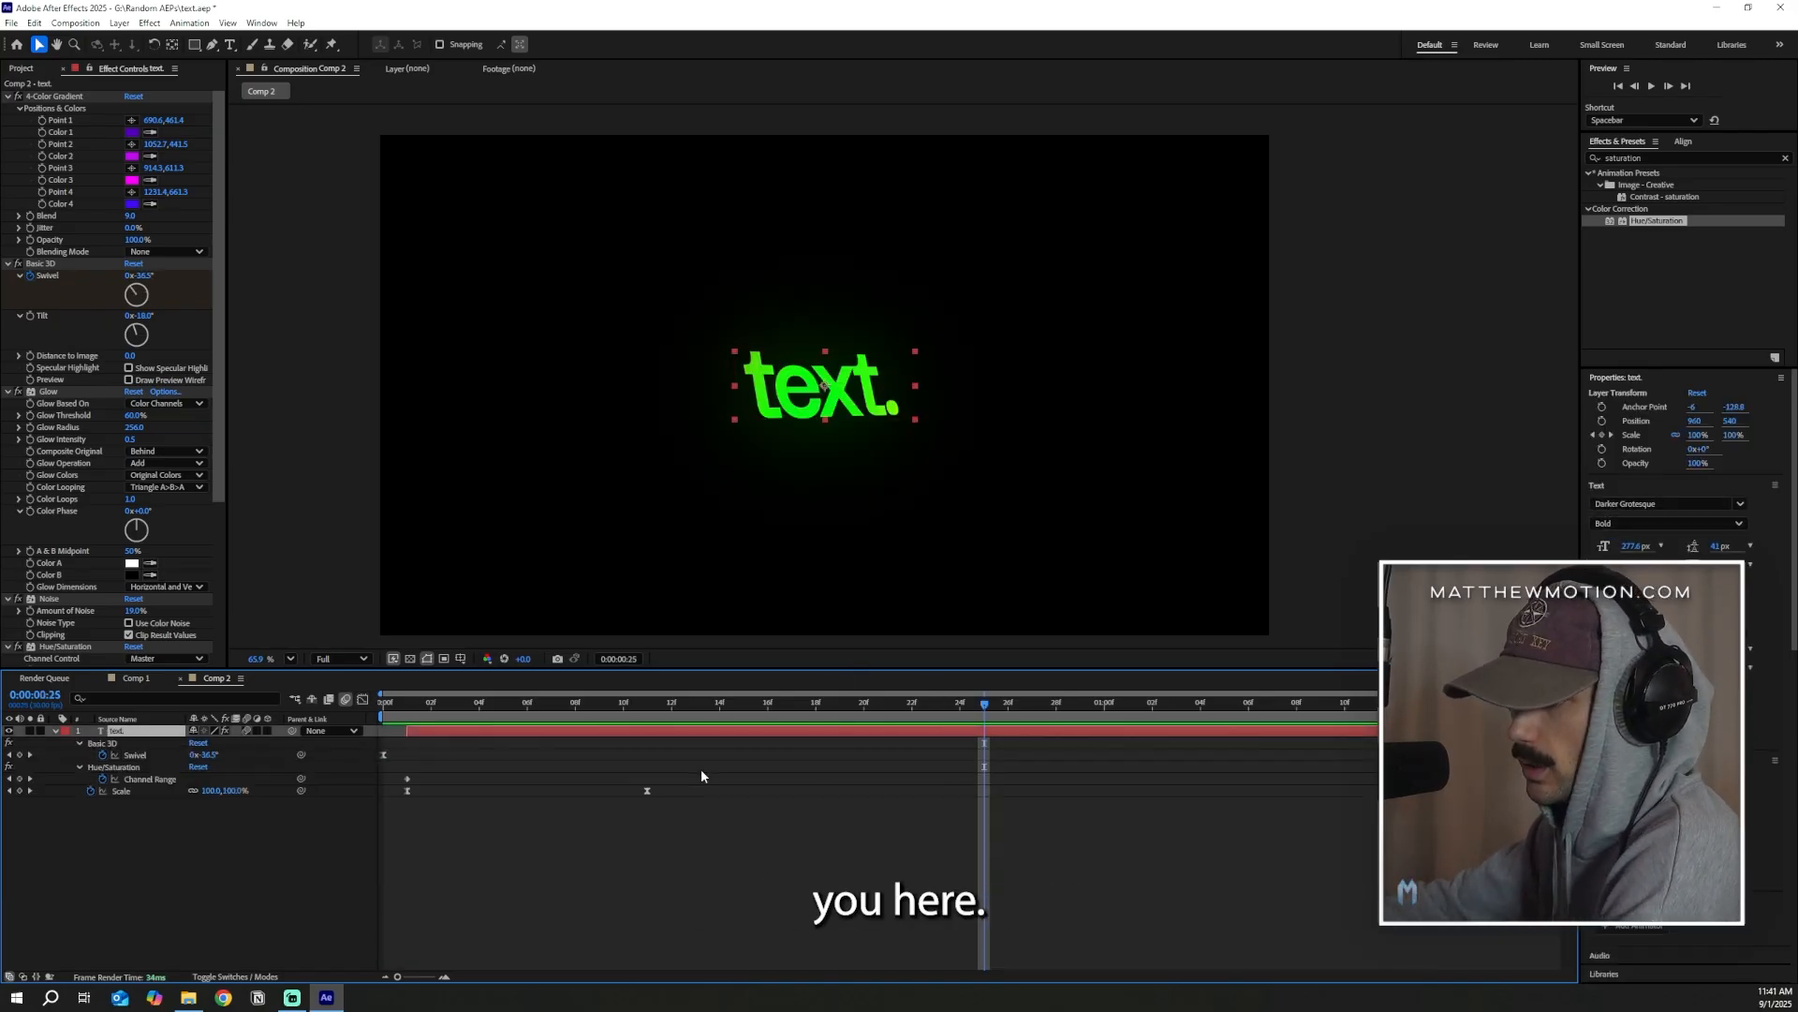
pyautogui.click(362, 699)
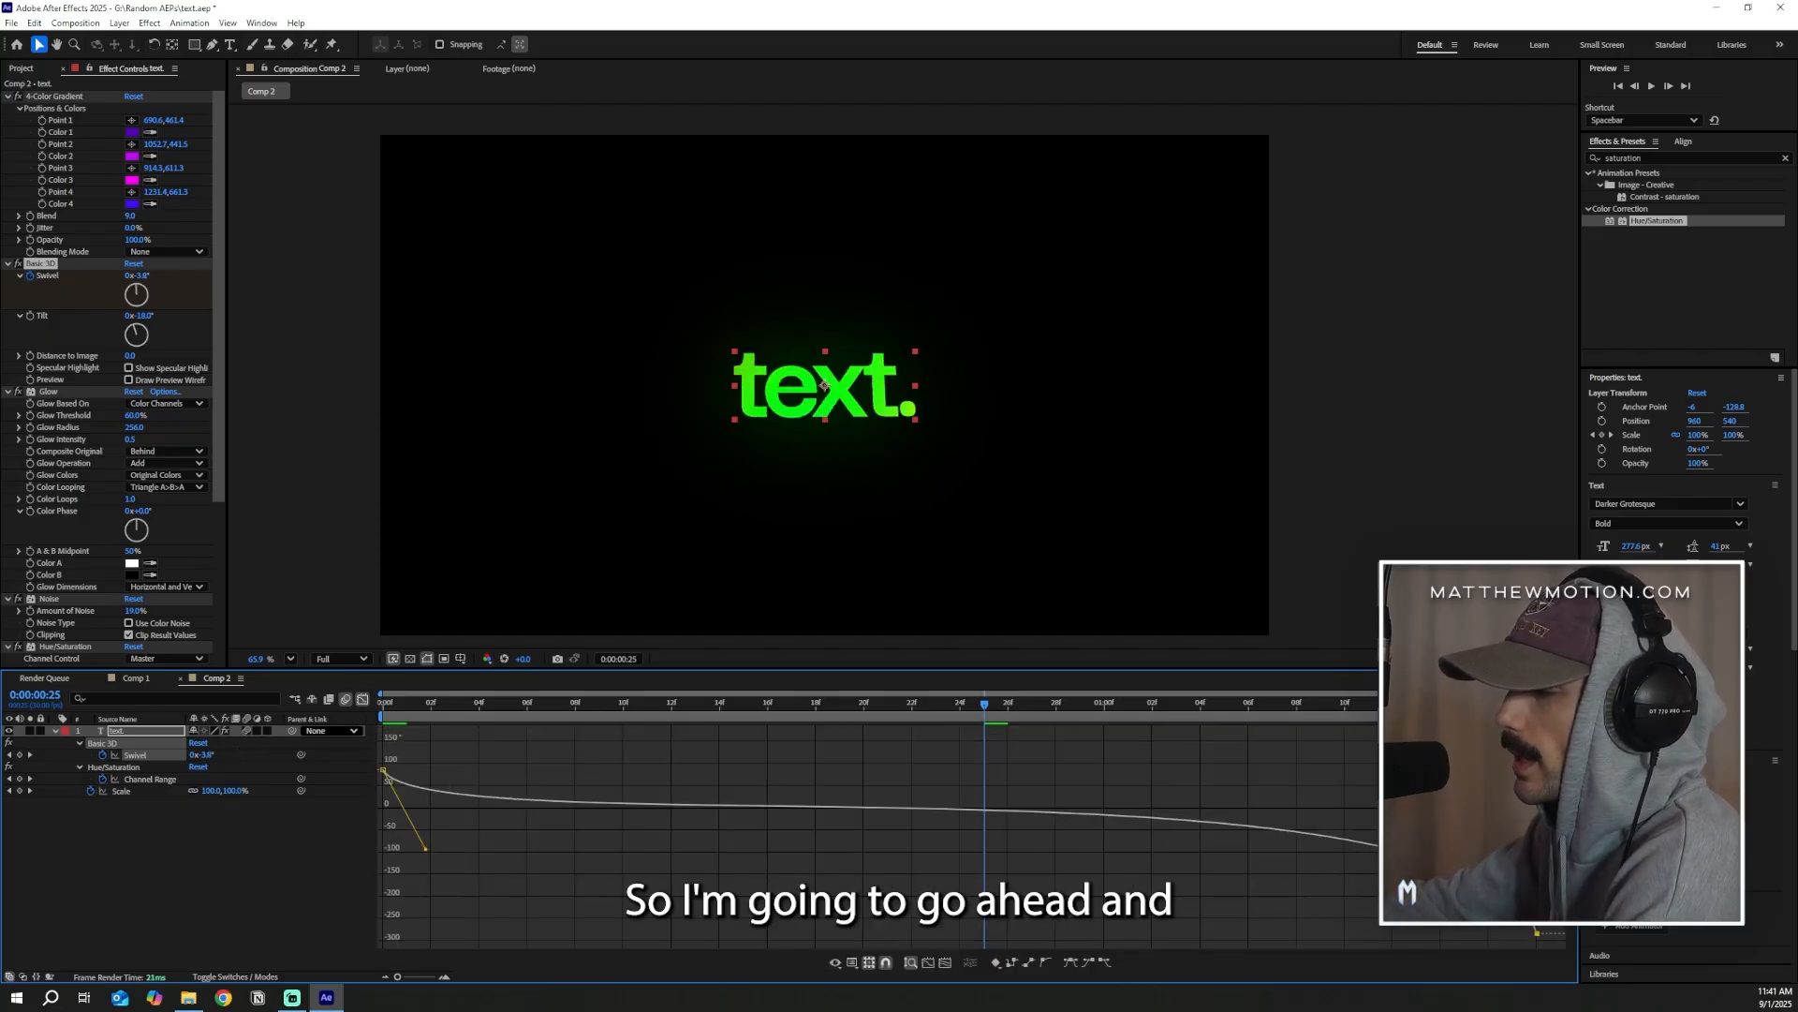
pyautogui.moveTo(1477, 741); pyautogui.dragTo(1475, 737)
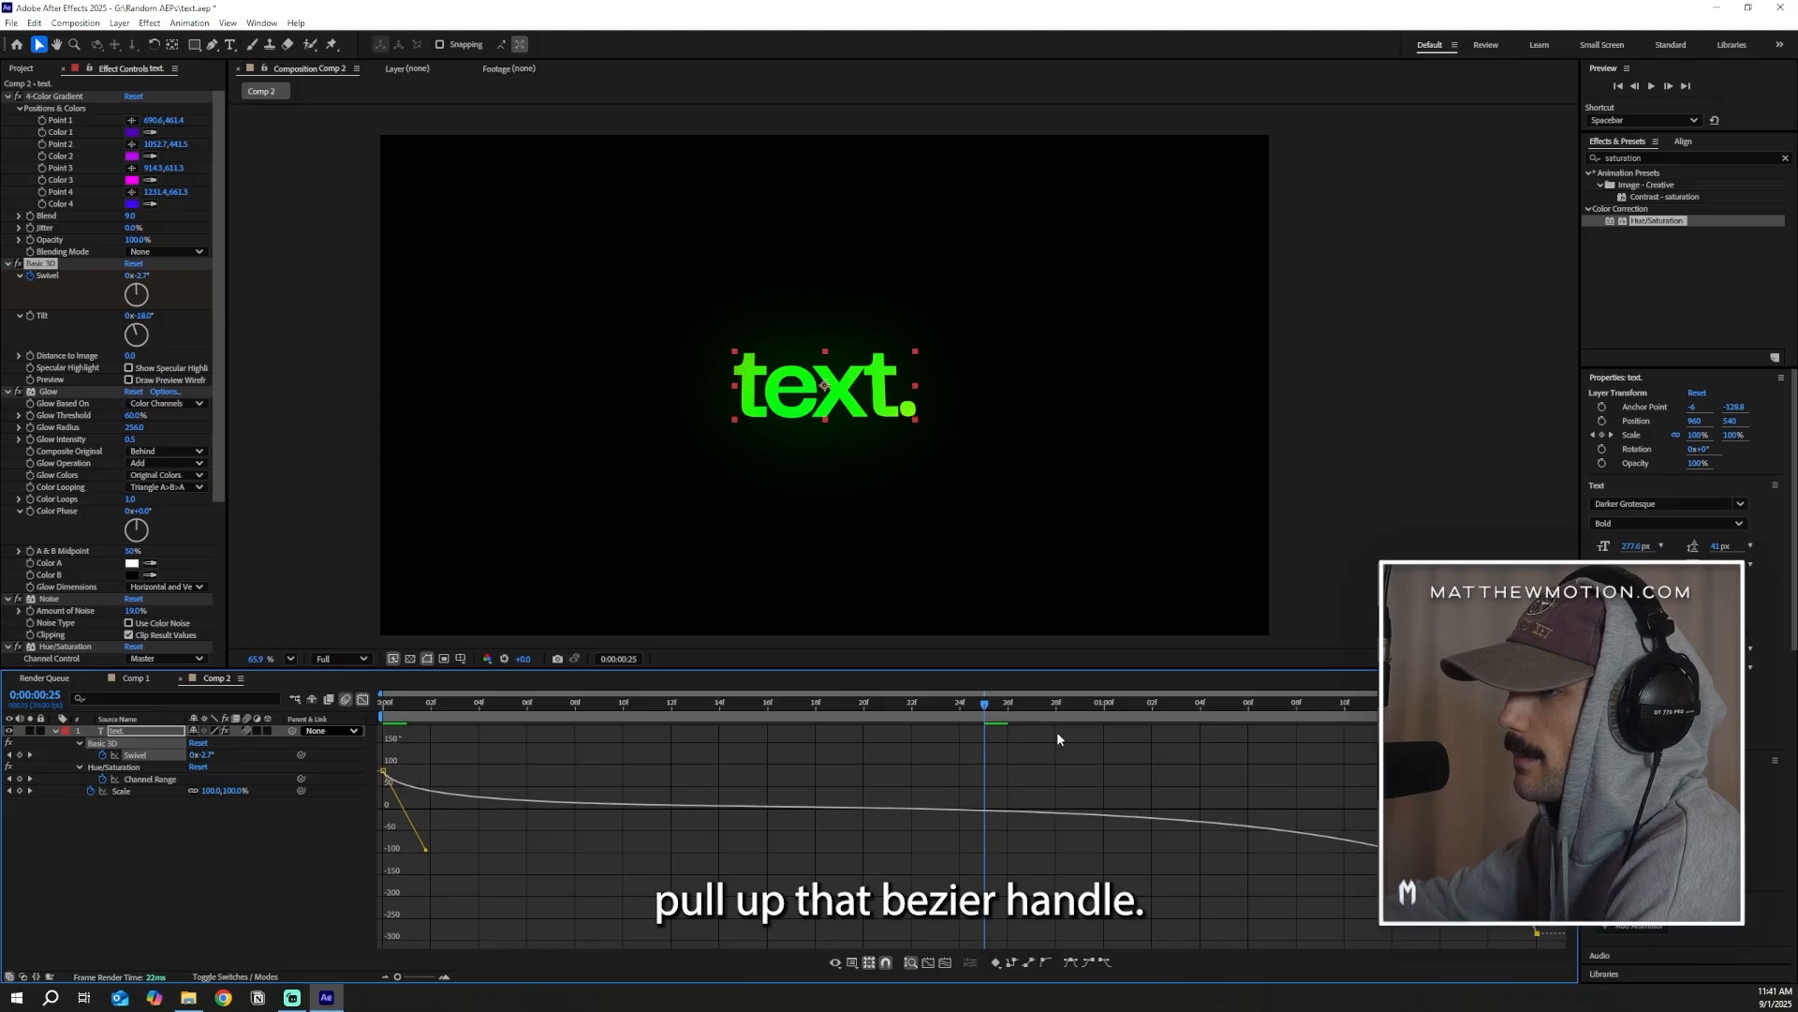
pyautogui.press('space')
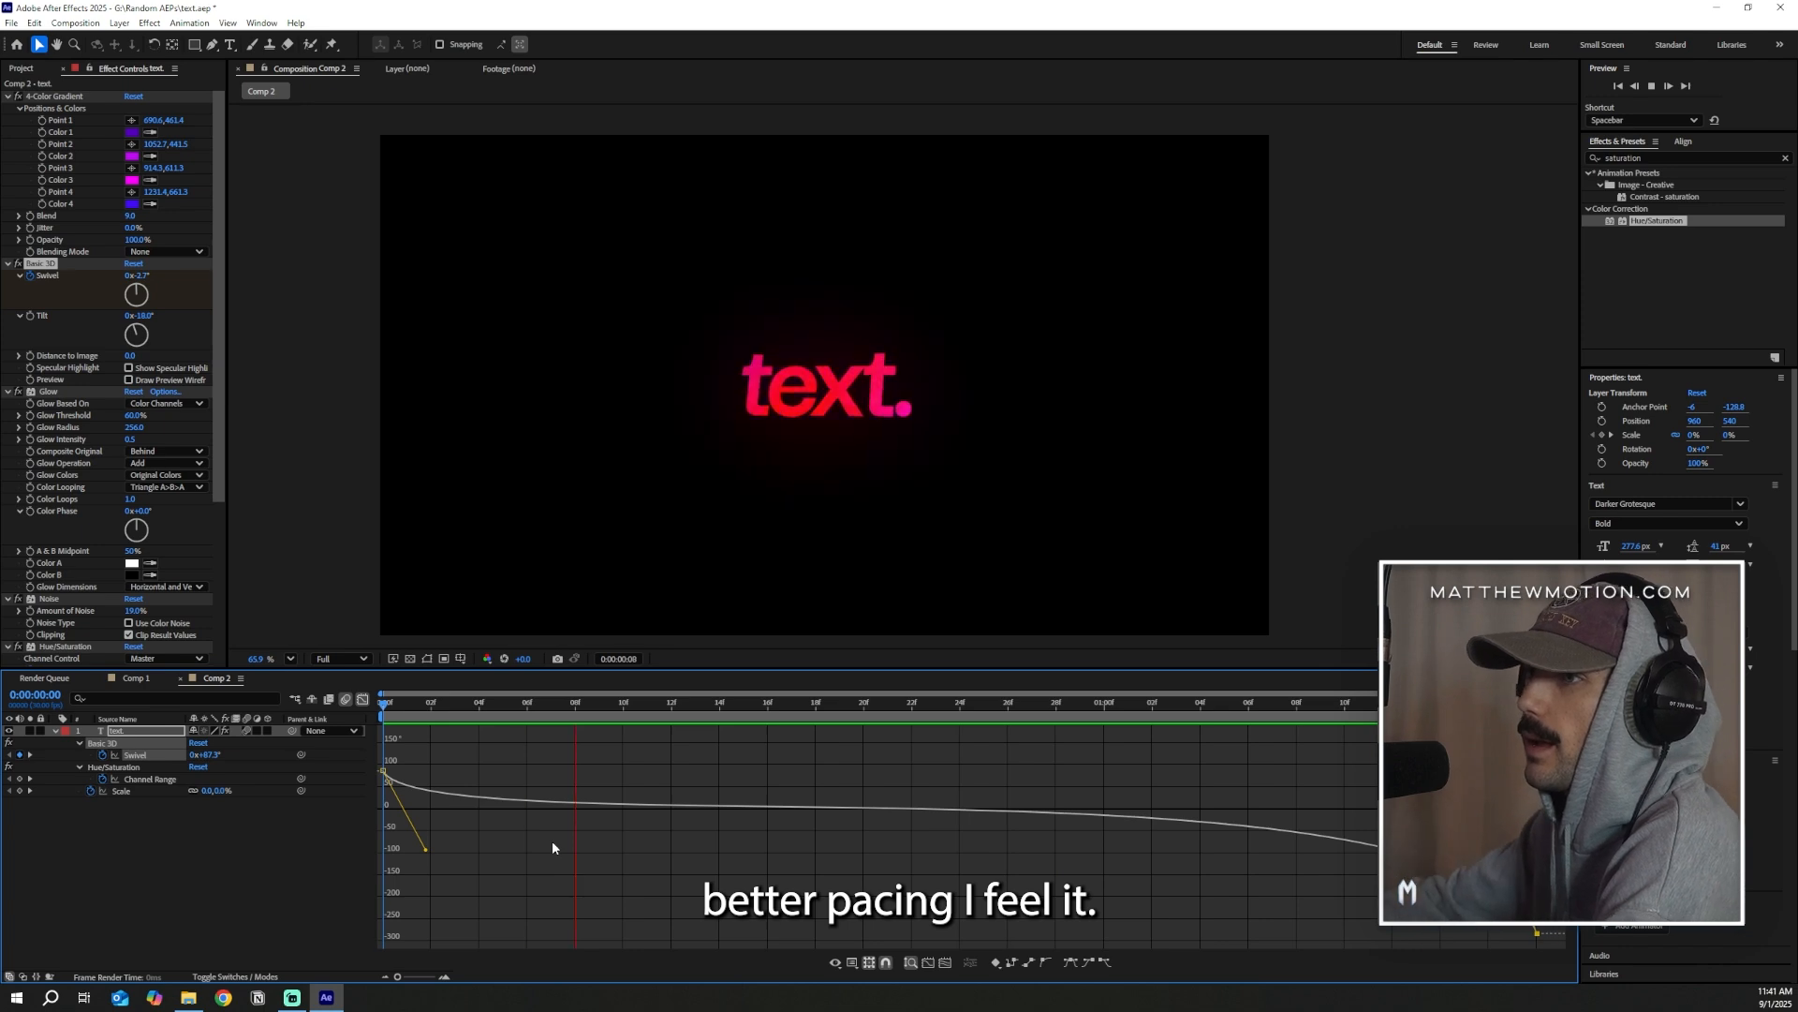
pyautogui.click(363, 699)
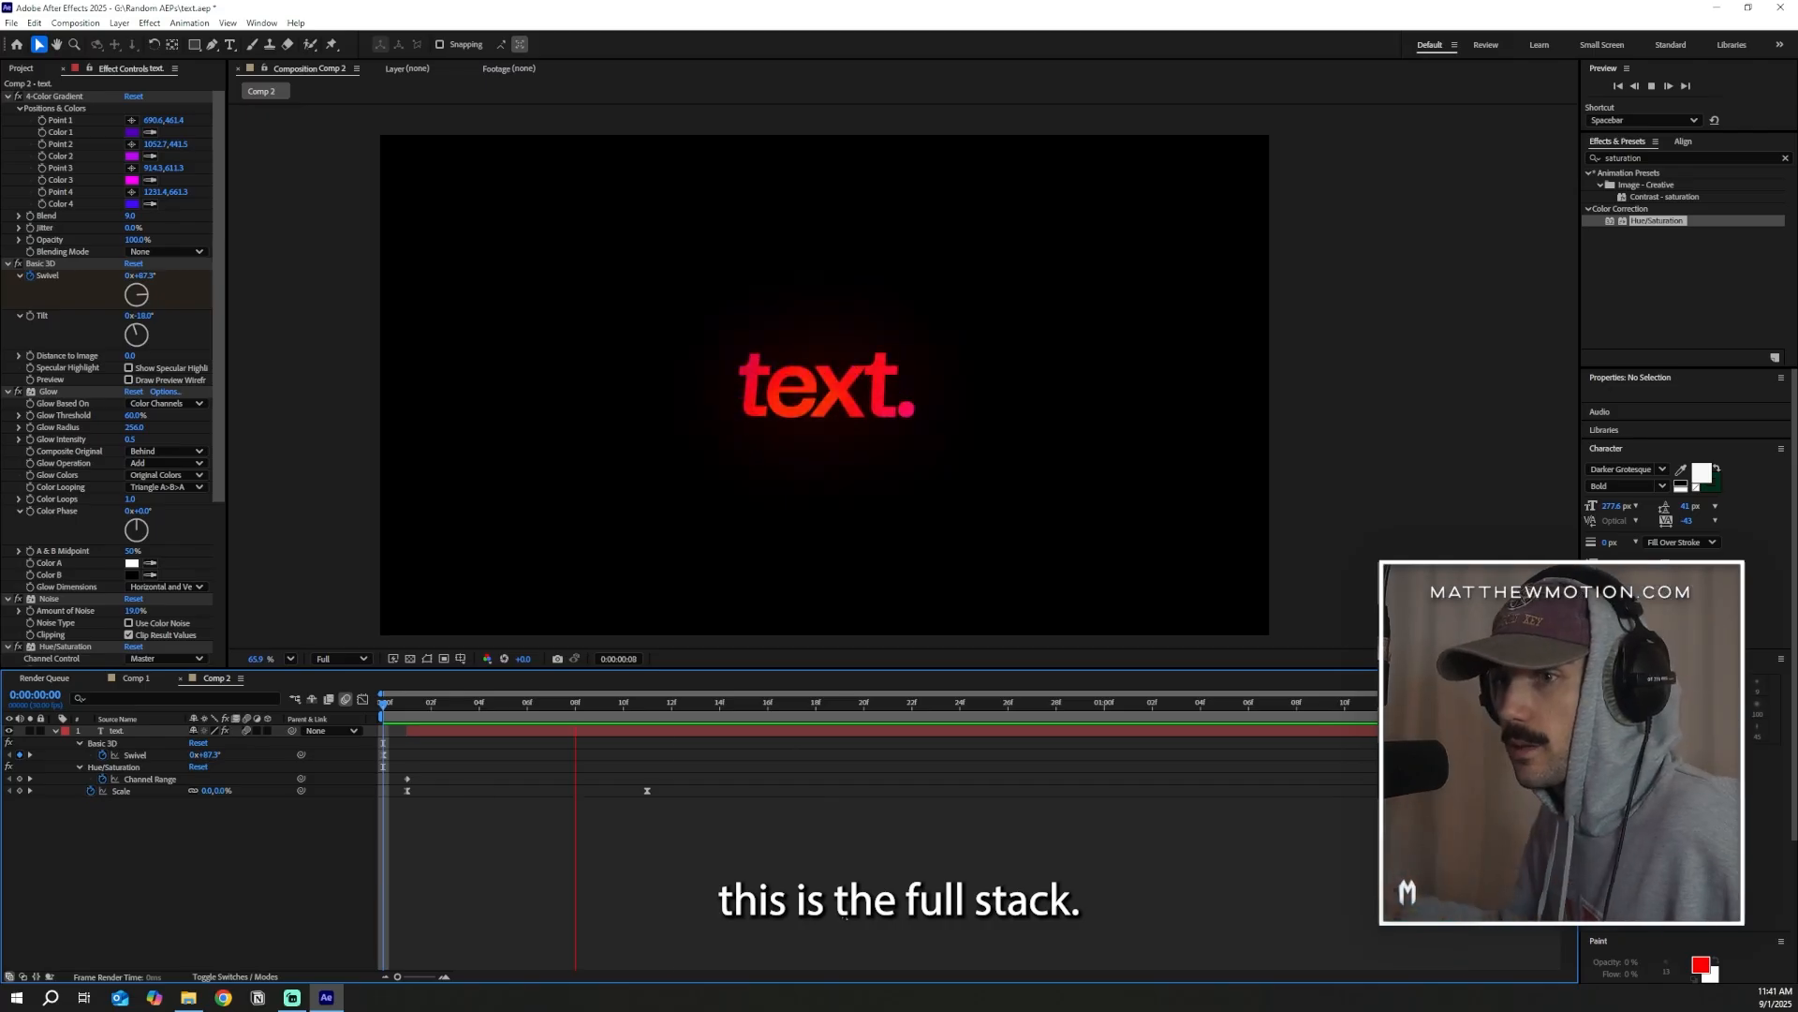
# Review the text layer's effect stack down to Hue/Saturation and scrub through the finished animation
pyautogui.scroll(-3, 82, 165)
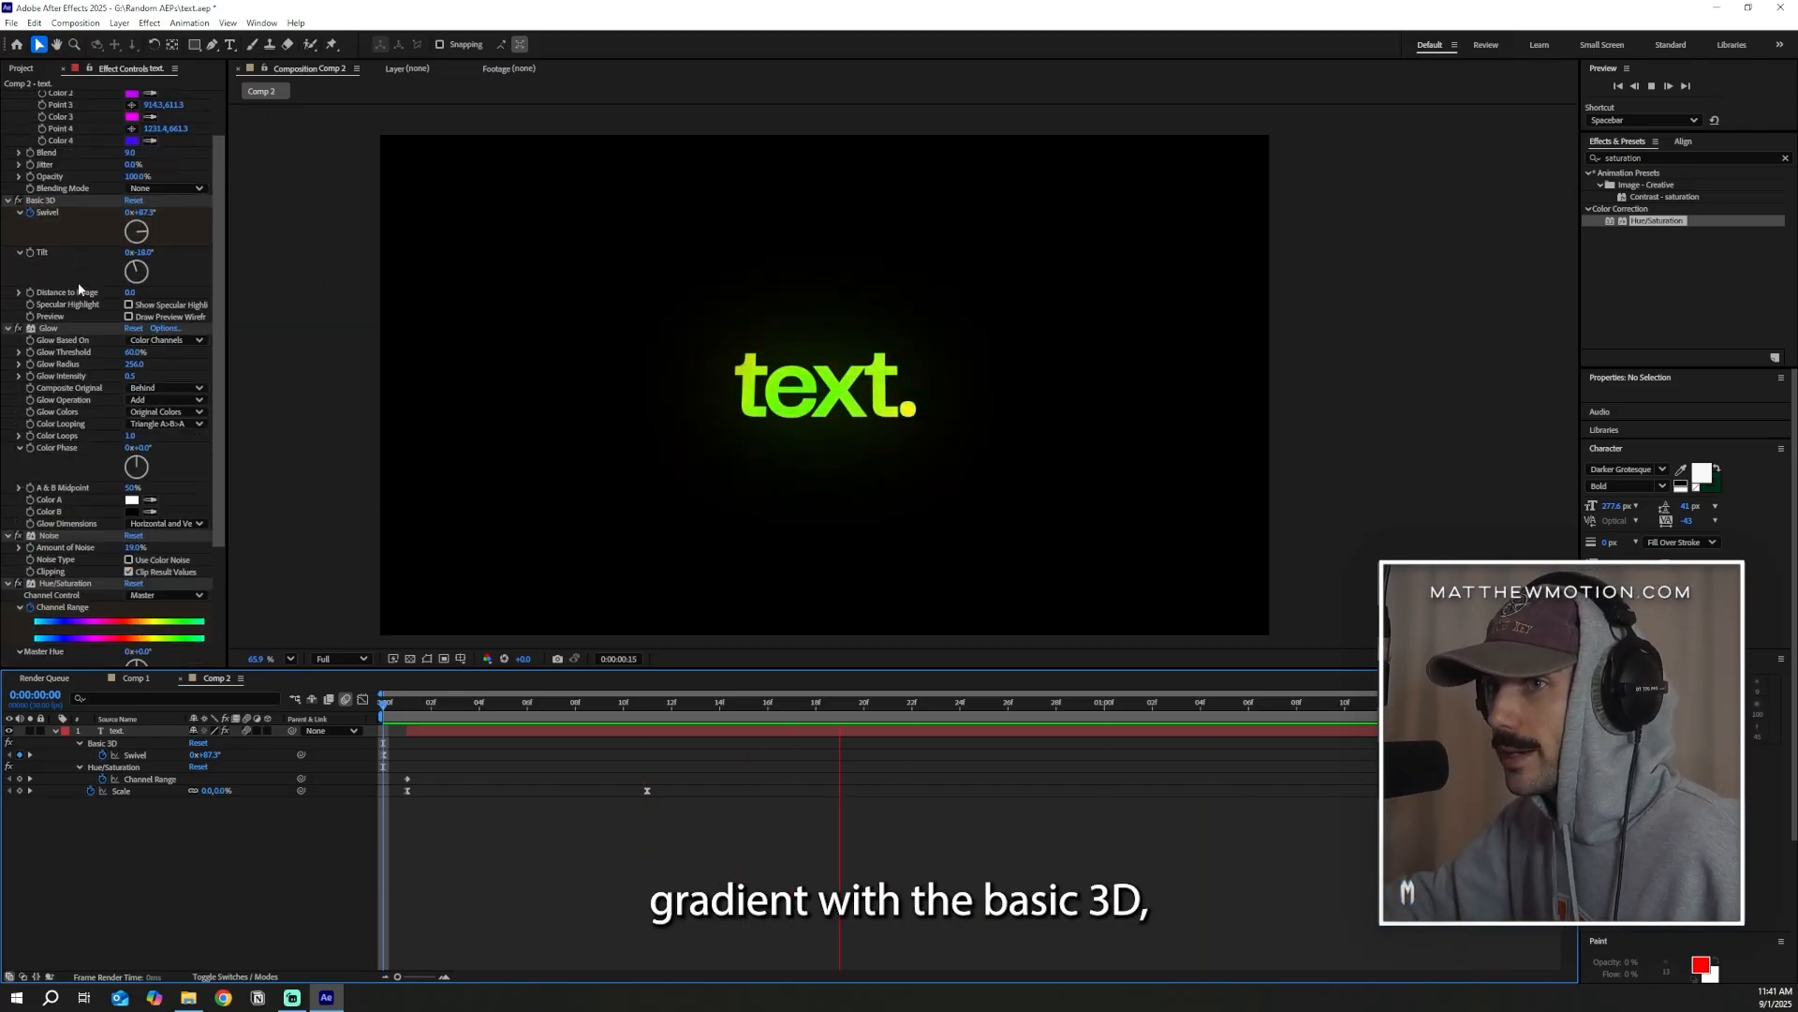
pyautogui.scroll(-6, 86, 330)
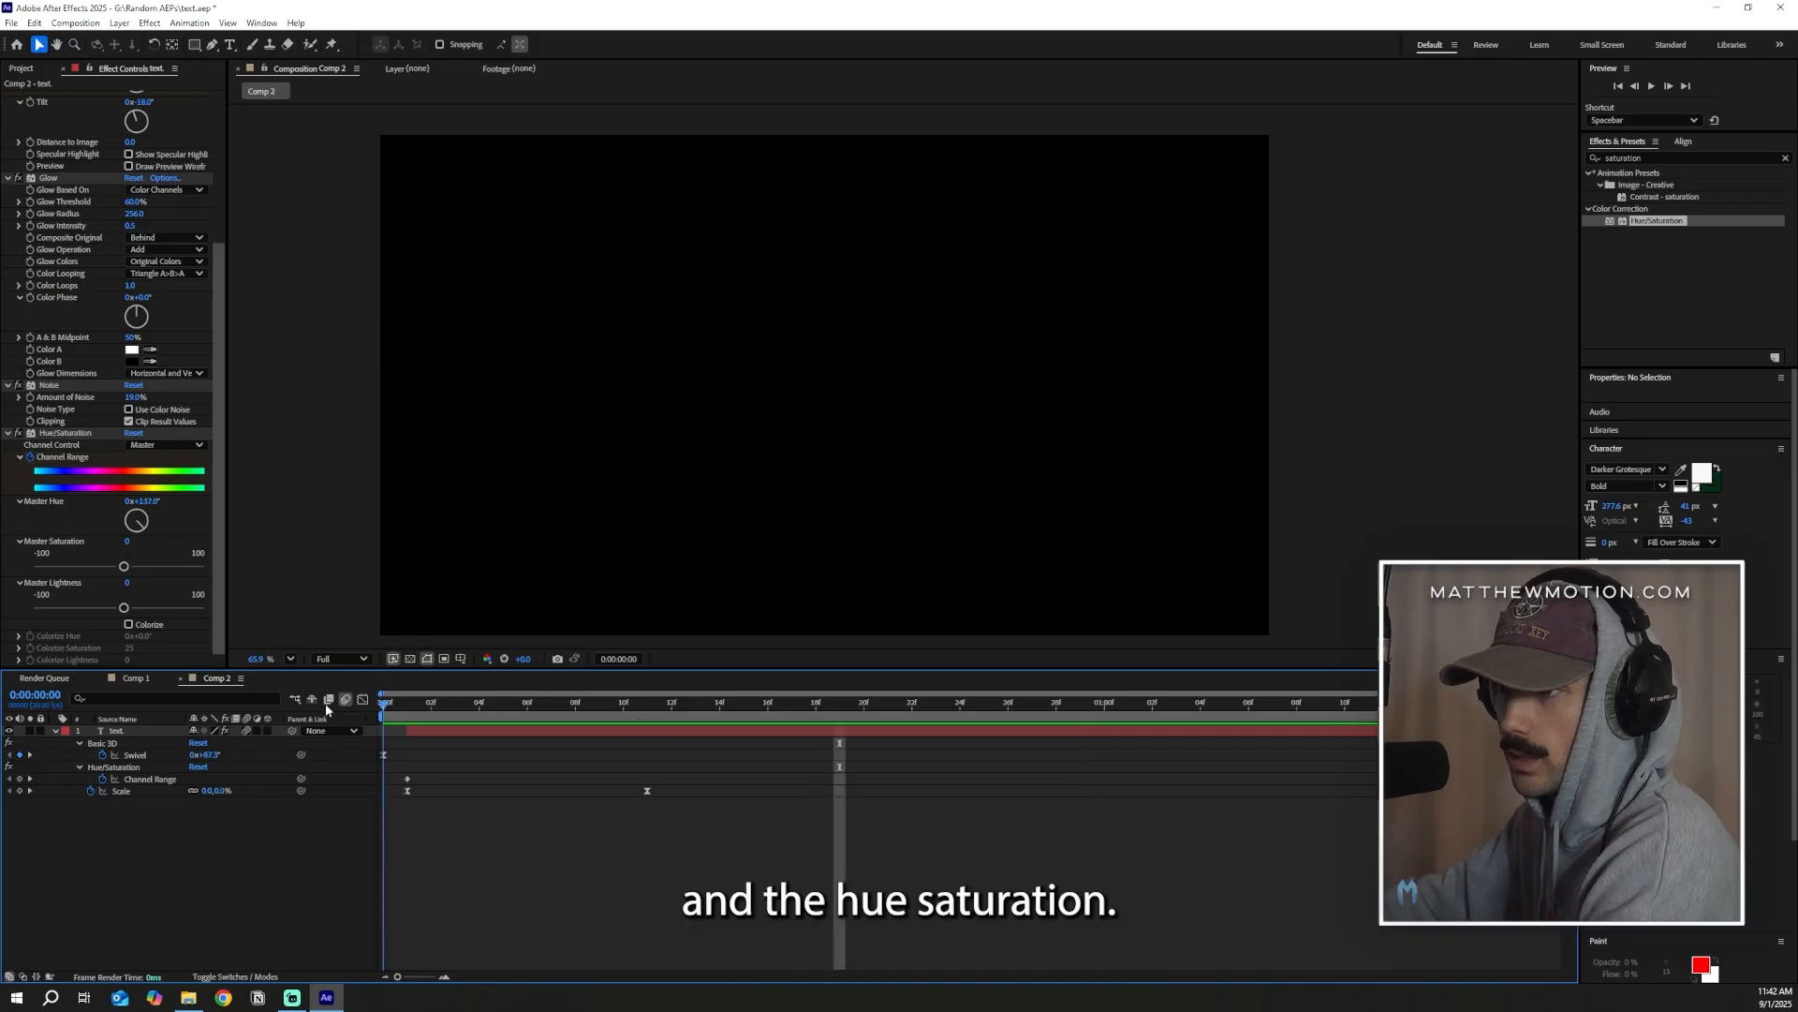
pyautogui.click(1246, 712)
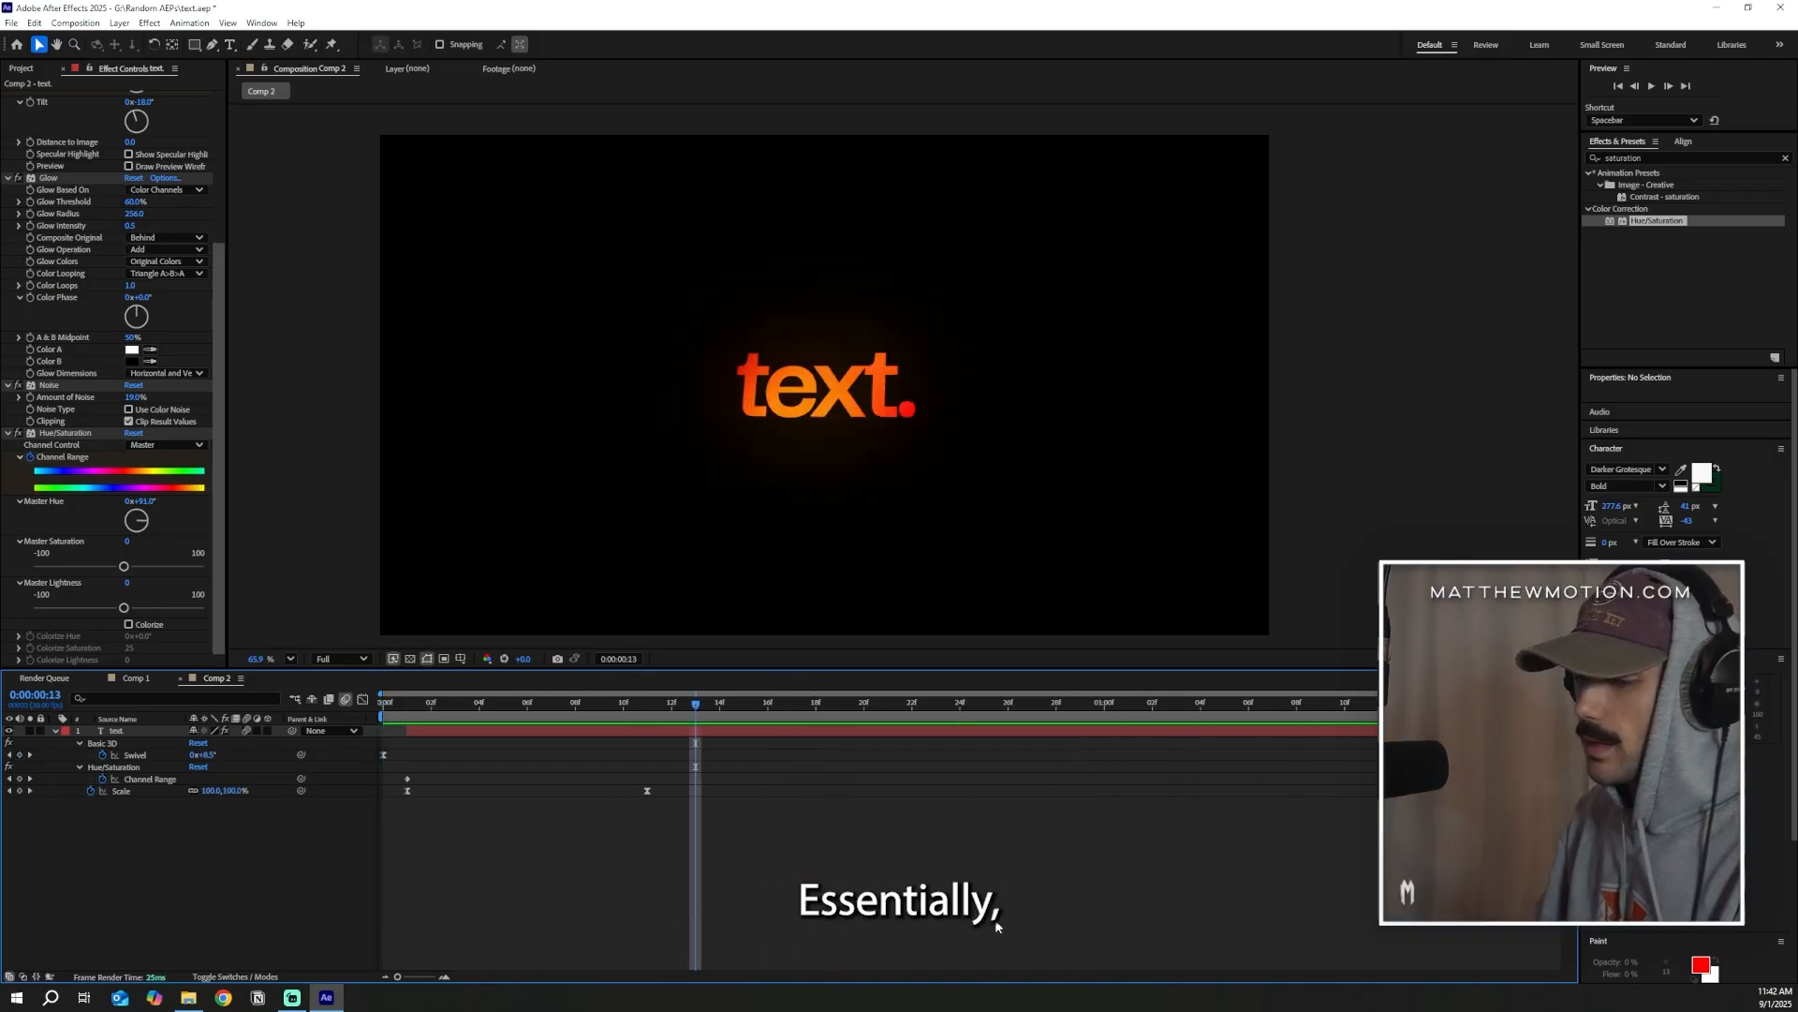